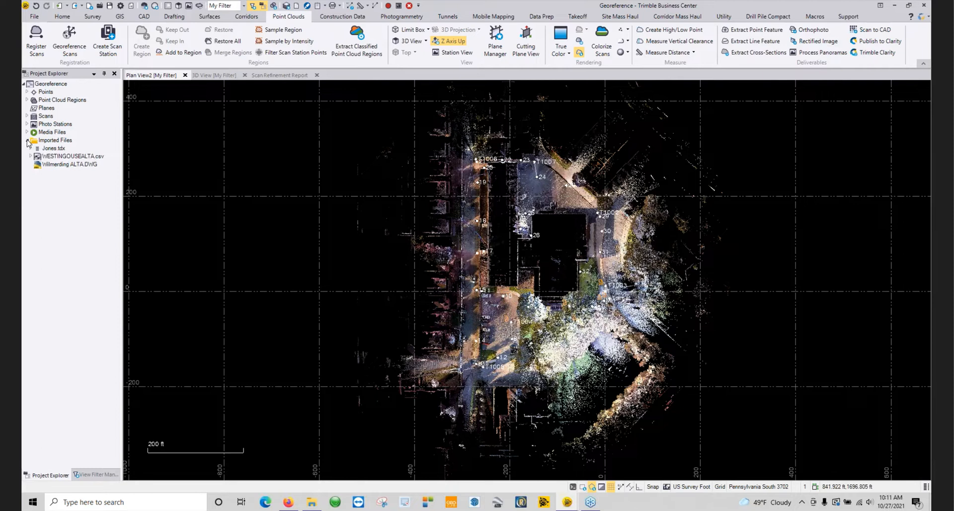
- Review the imported files Jones.tdx, WESTINGOUSEALTA.csv and Wilmerding ALTA.DWG, and inspect the point cloud around the building in plan view
click(55, 149)
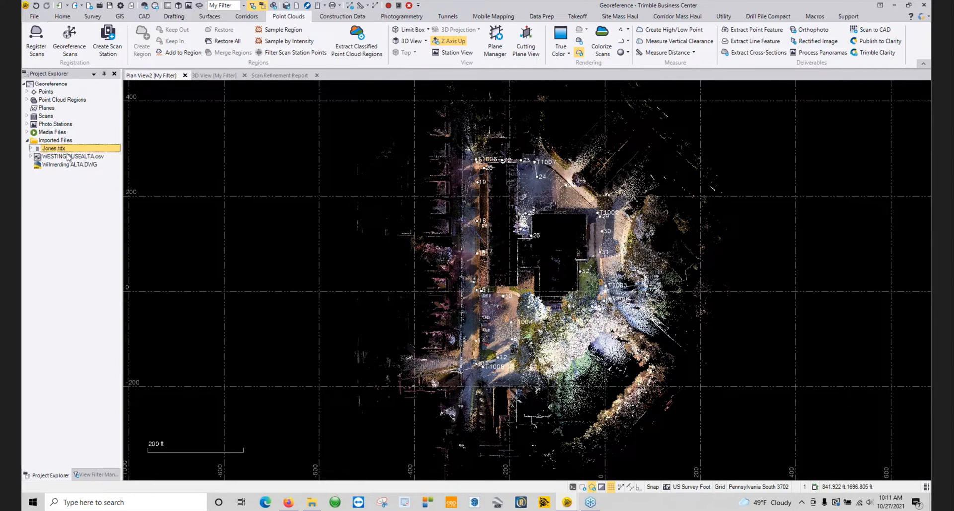
click(68, 157)
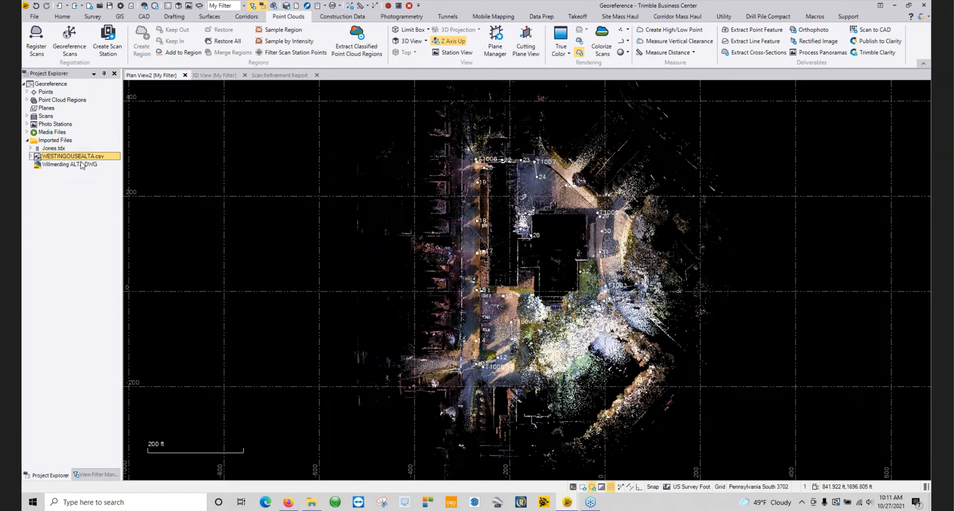
click(82, 166)
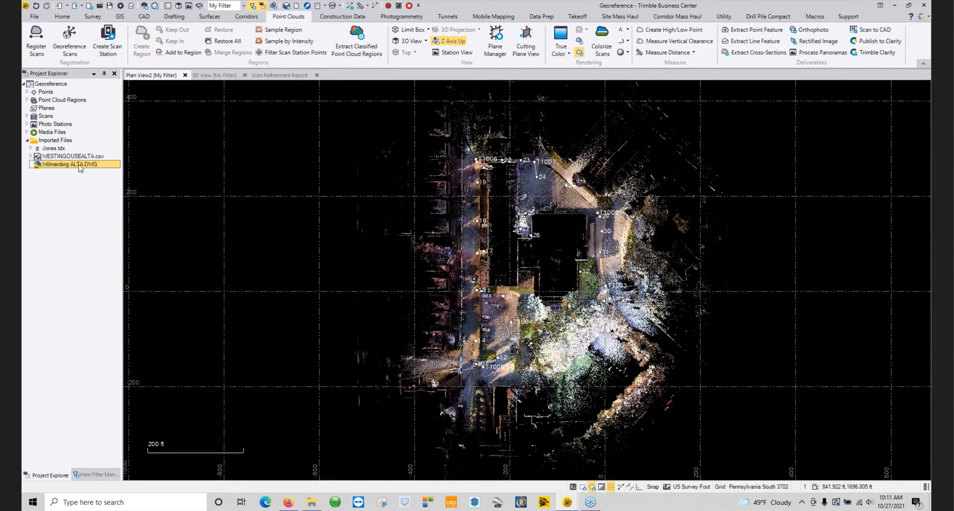
click(28, 141)
scroll(569, 245, up, 1)
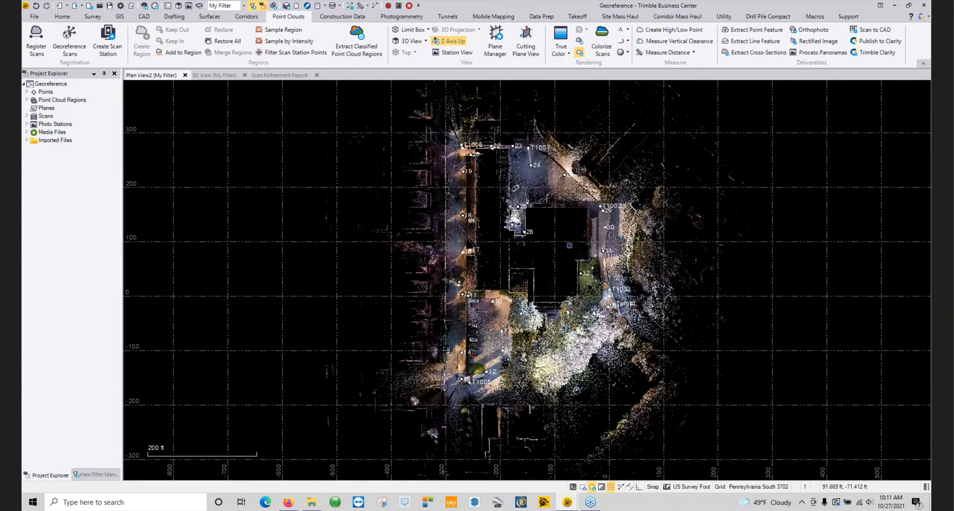
scroll(570, 245, up, 2)
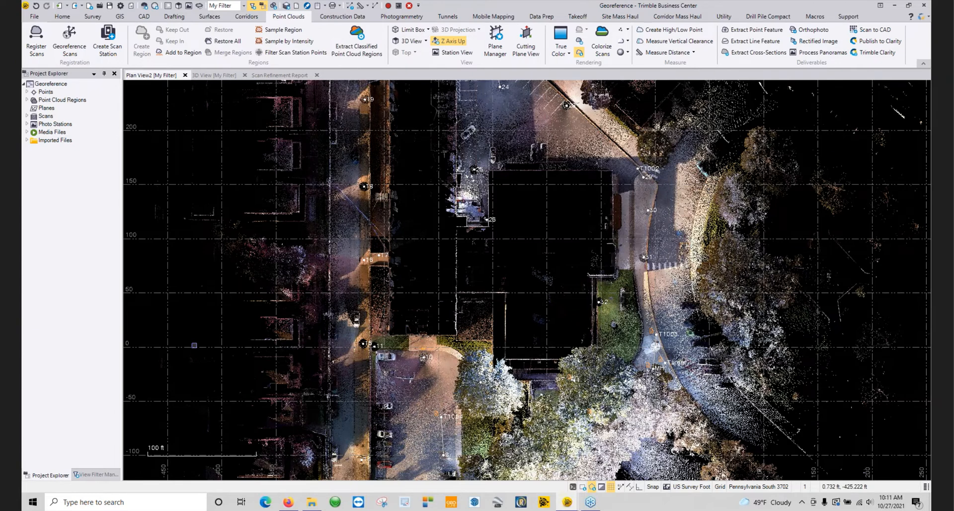
scroll(385, 280, down, 2)
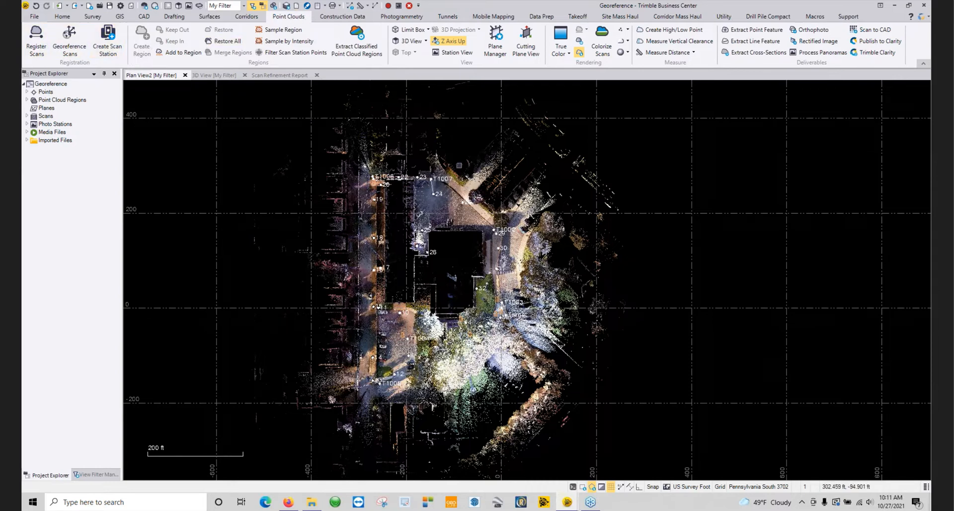
- Open scan registration and review the full list of reference stations for plane-based registration, selecting all of them
click(40, 43)
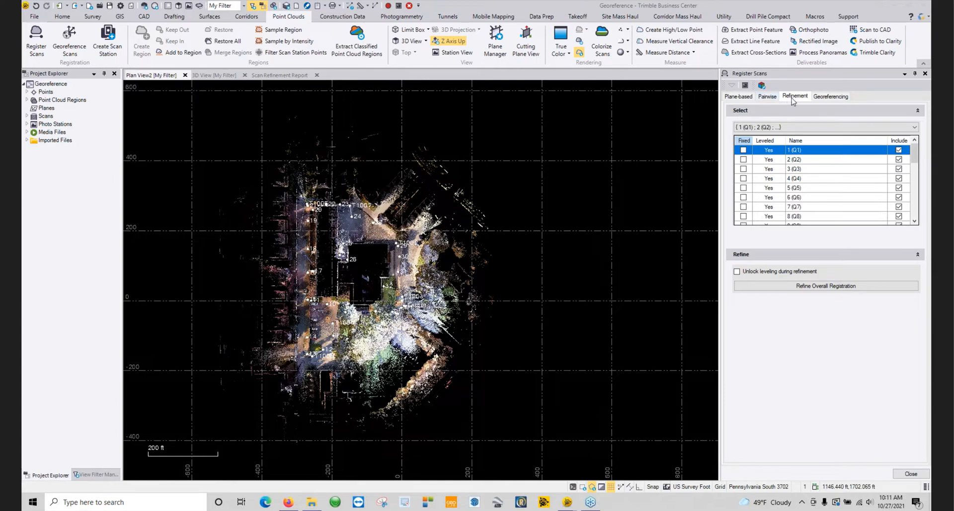
click(743, 97)
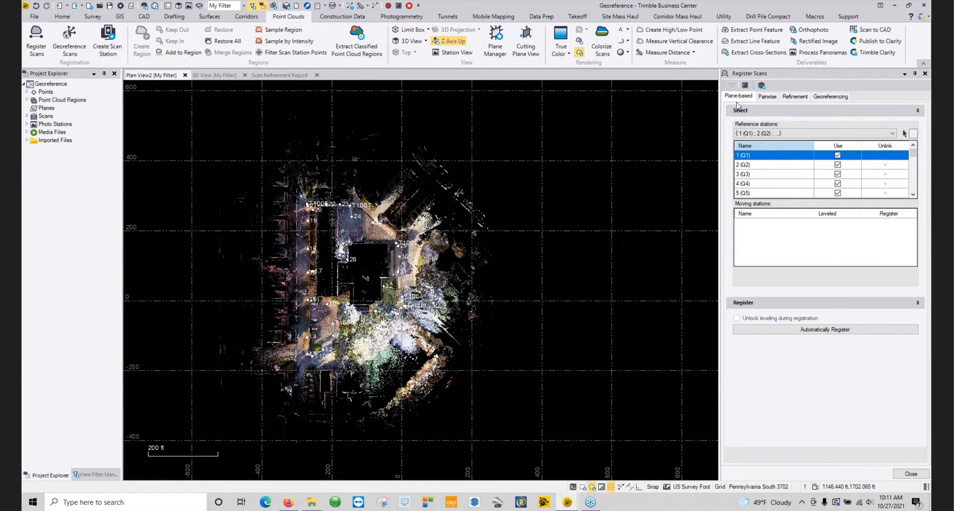
click(766, 134)
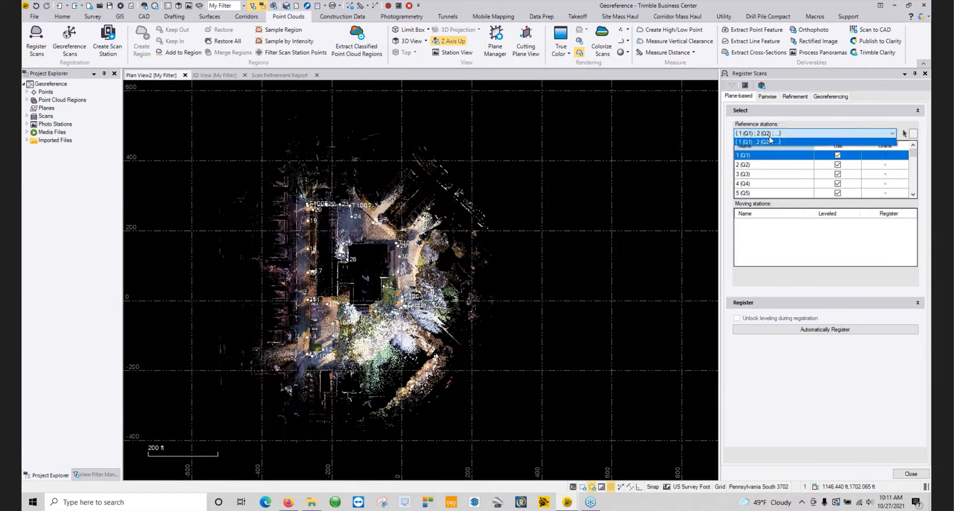
click(769, 141)
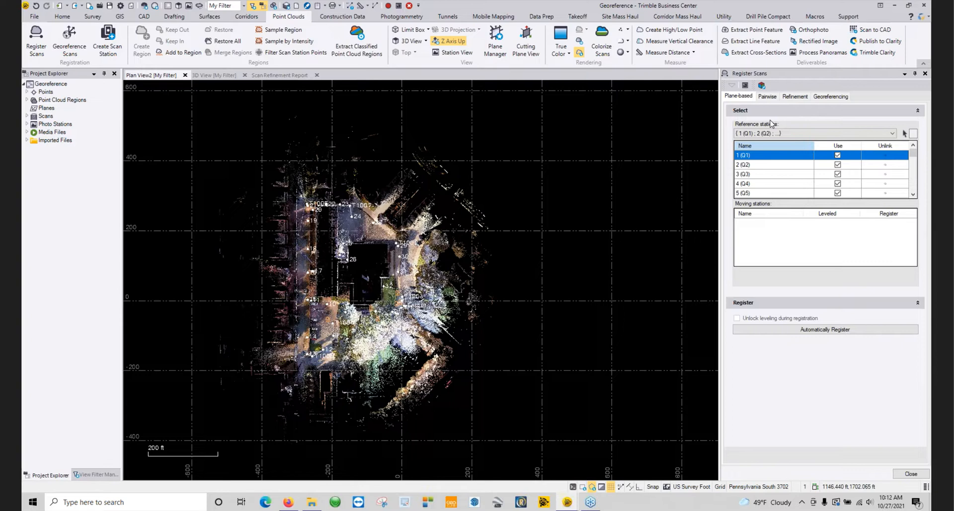
scroll(772, 169, down, 9)
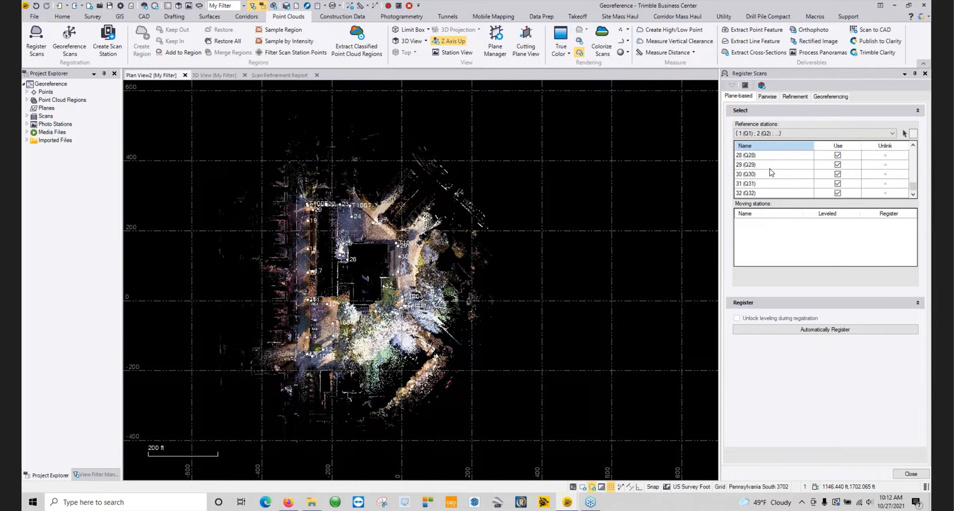
key(ctrl+a)
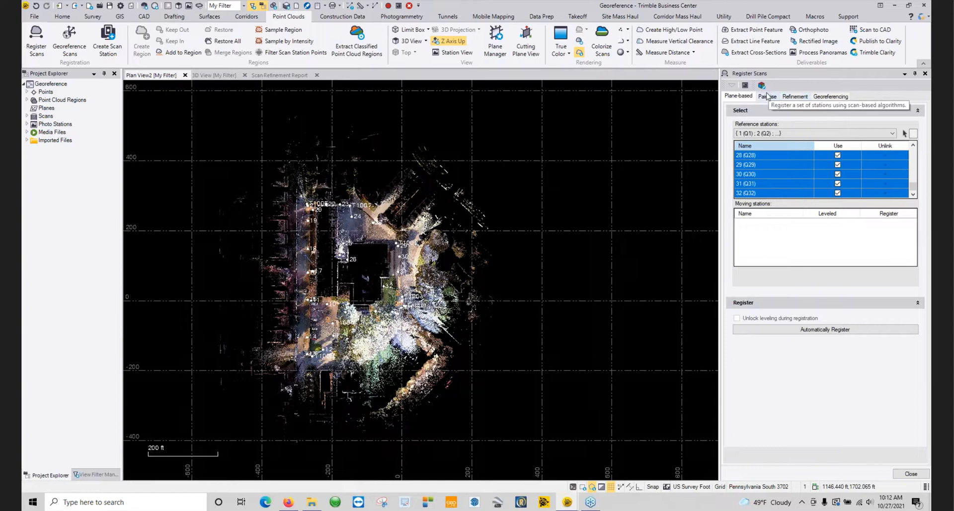
- Inspect the pairwise registration result of the reference stations in 3D, check the refinement options, and close scan registration
click(768, 97)
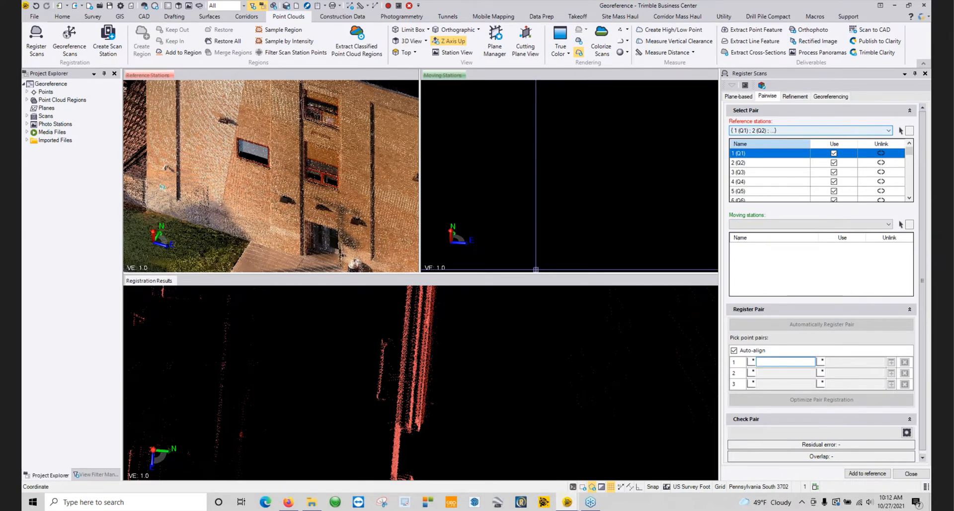
scroll(450, 339, down, 6)
middle_drag(453, 352, 405, 317)
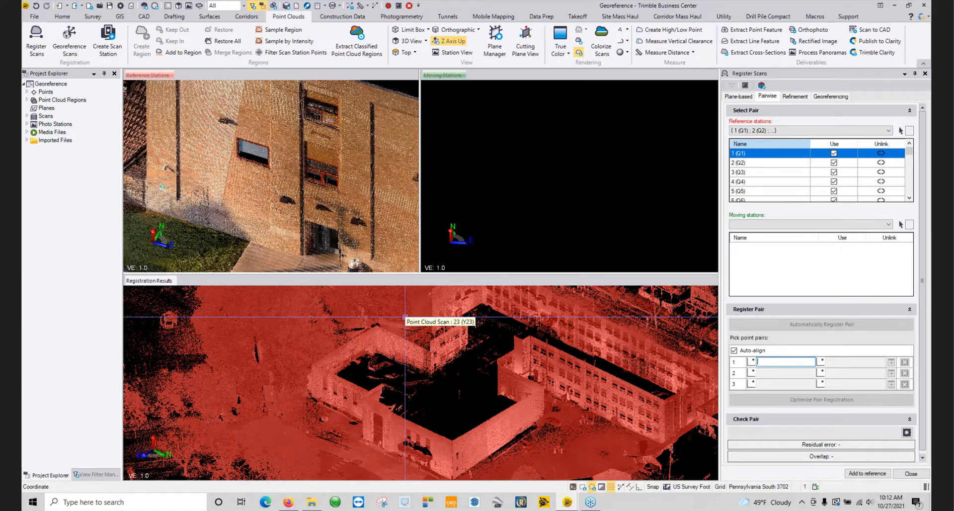
click(797, 97)
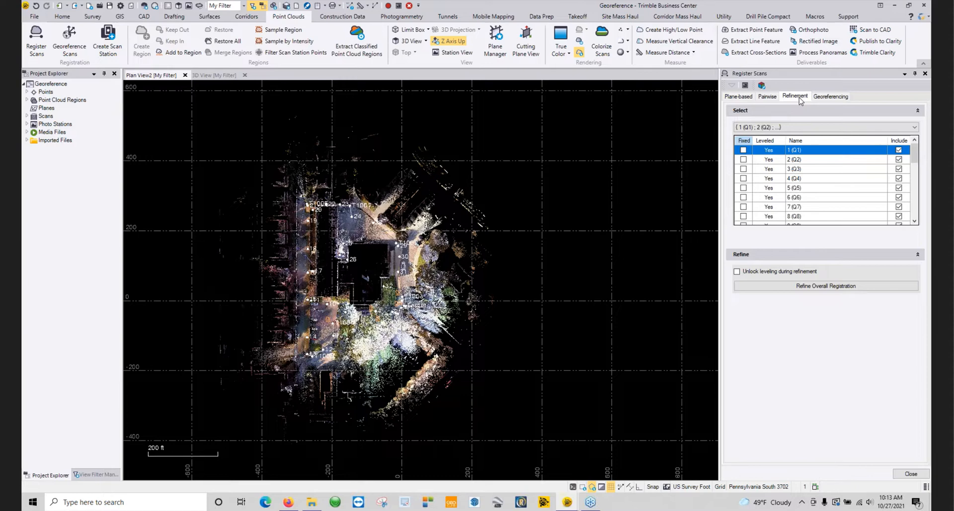
click(925, 73)
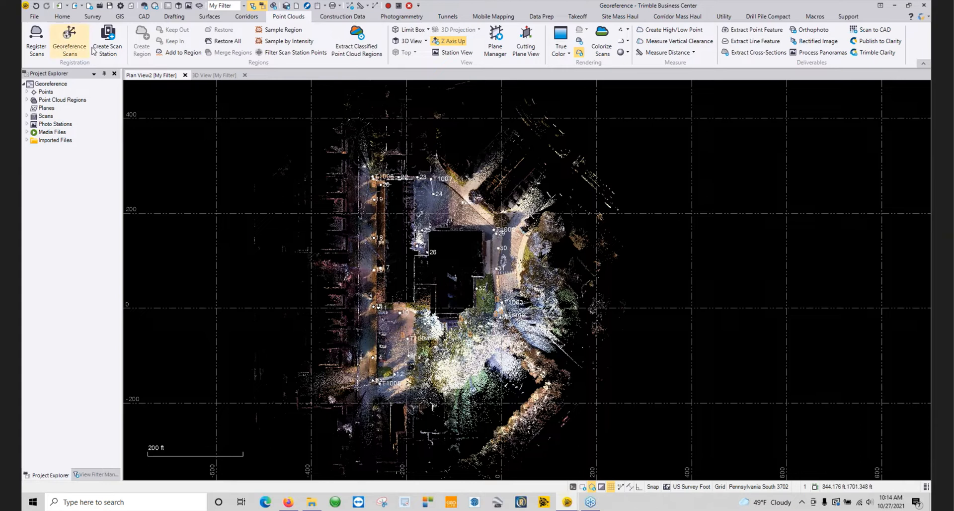
- Start georeferencing the scans, check the list of included stations, and expand the project's points
click(72, 40)
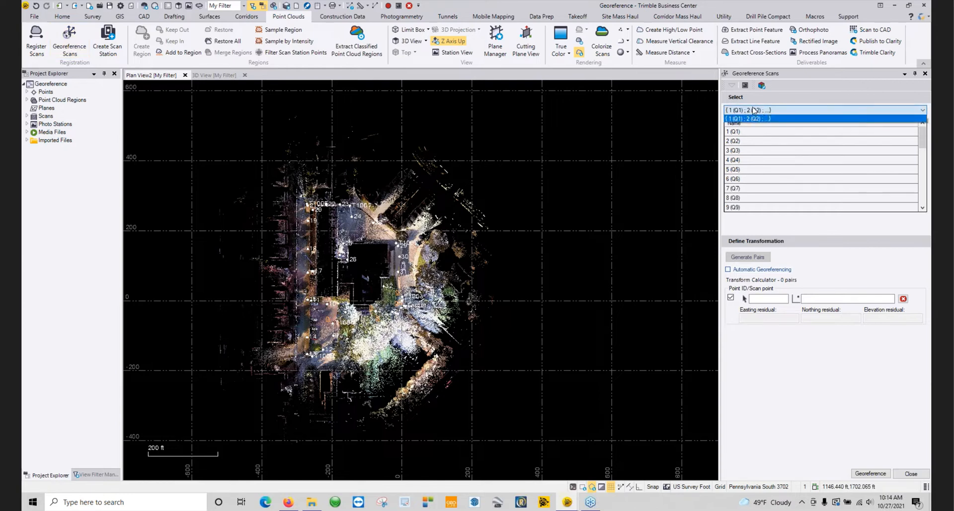
scroll(801, 159, down, 8)
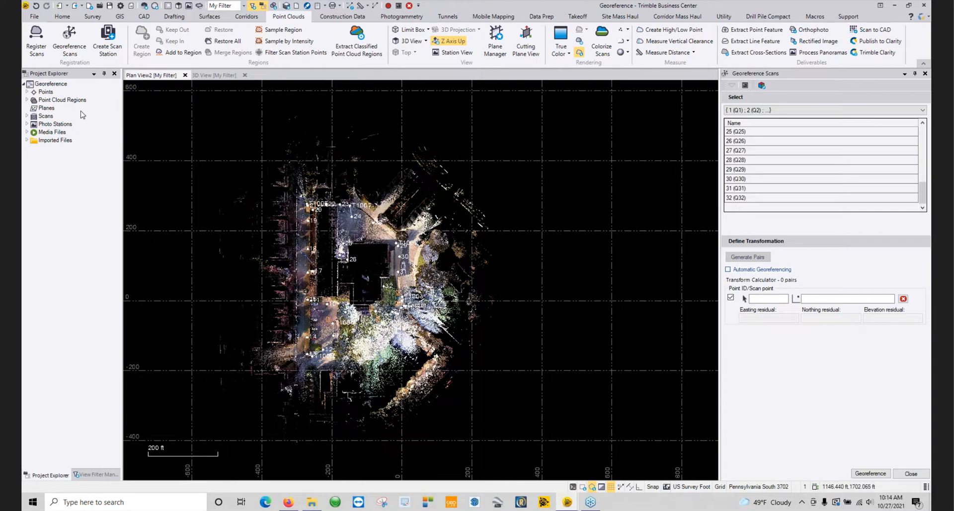
click(27, 92)
scroll(62, 296, down, 2)
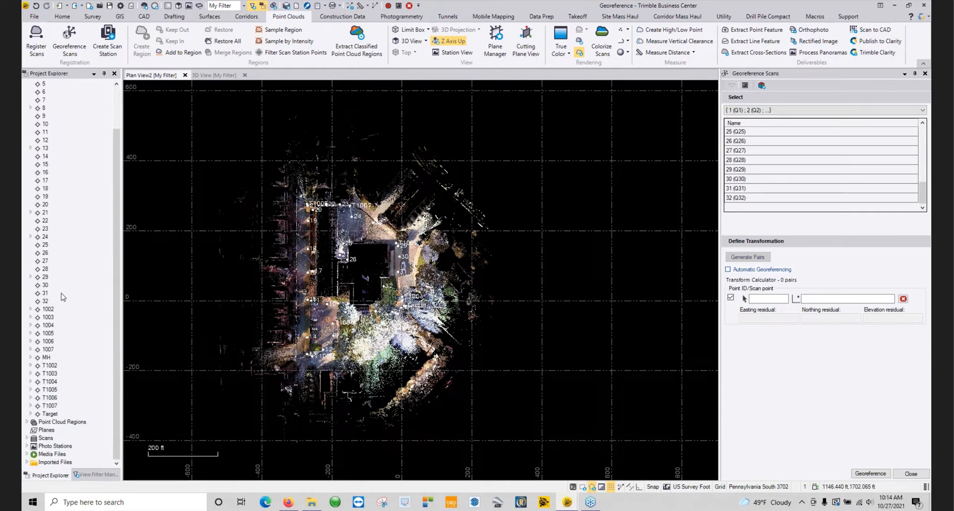
- Examine the survey control points starting at 1002 and the matching scan target points T1002 to T1007
click(49, 316)
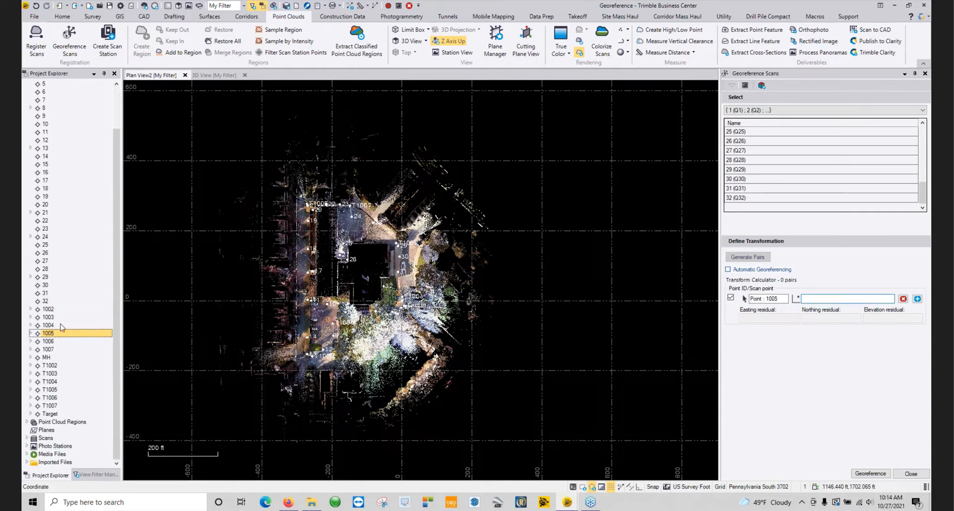
click(57, 310)
click(58, 366)
click(59, 381)
click(60, 390)
click(59, 405)
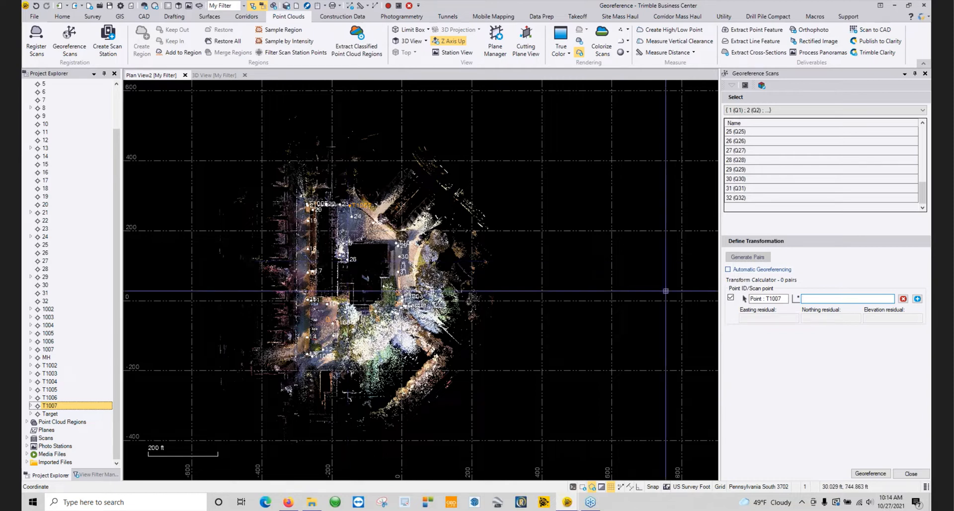
- Pair control point 1002 with scan point T1002 and control point 1003 with scan point T1003 for the transformation
click(768, 298)
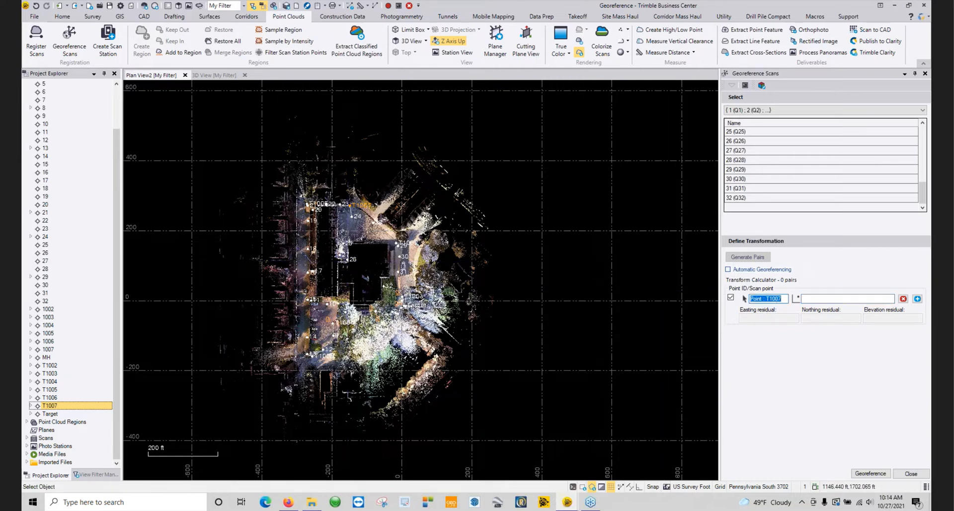
click(48, 309)
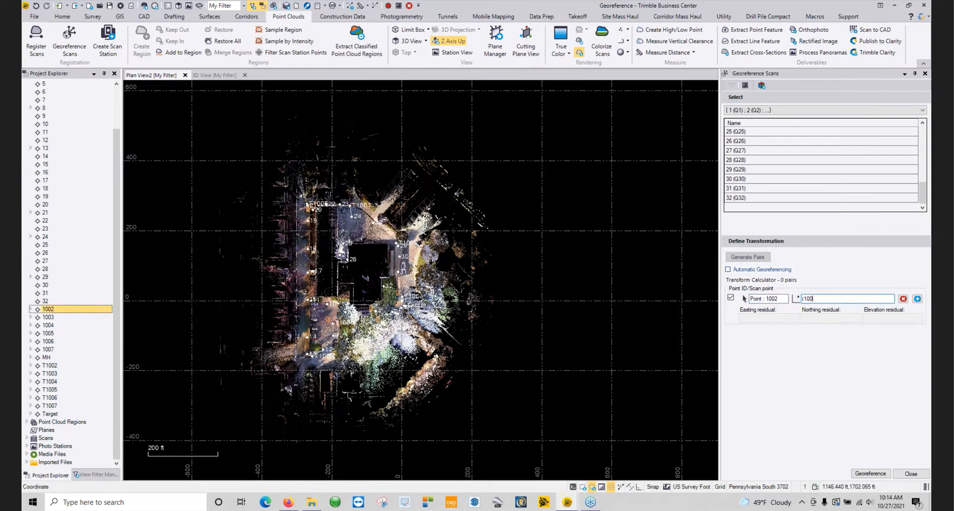
click(917, 299)
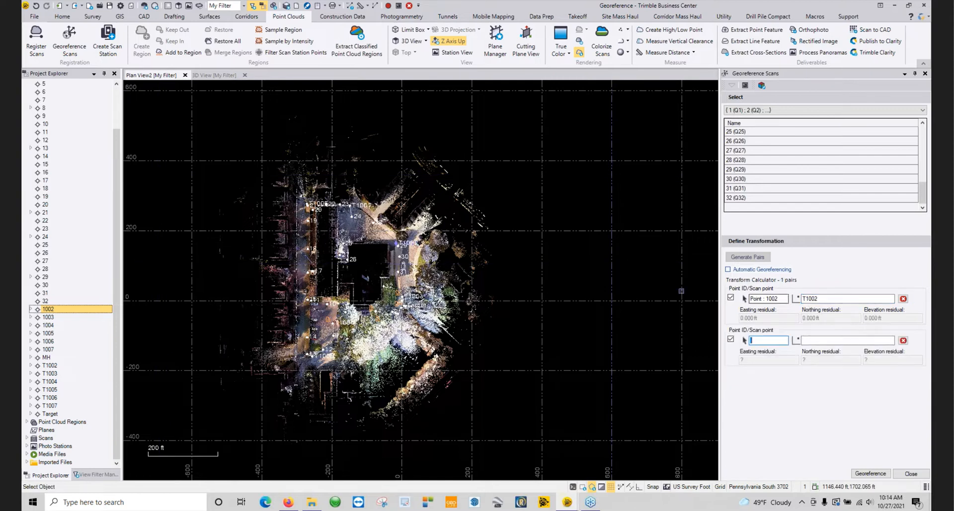
click(51, 317)
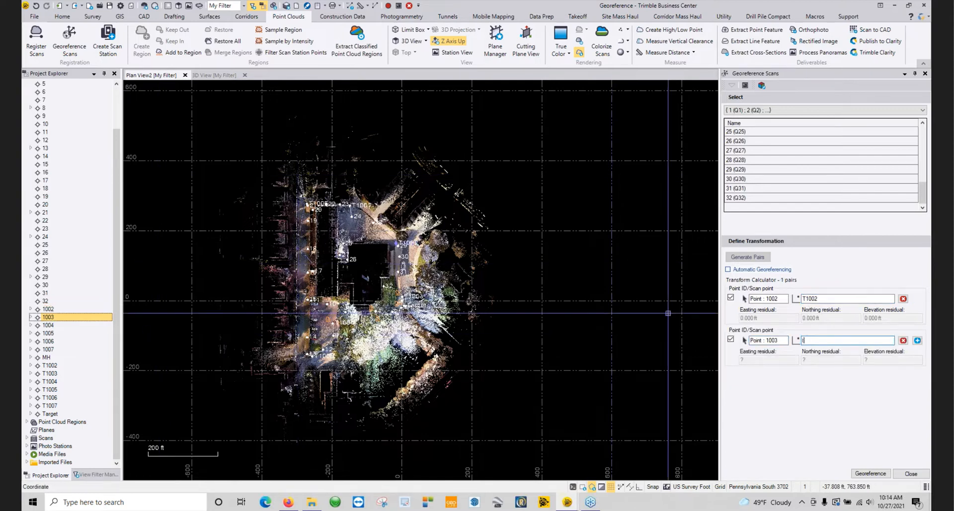
click(916, 341)
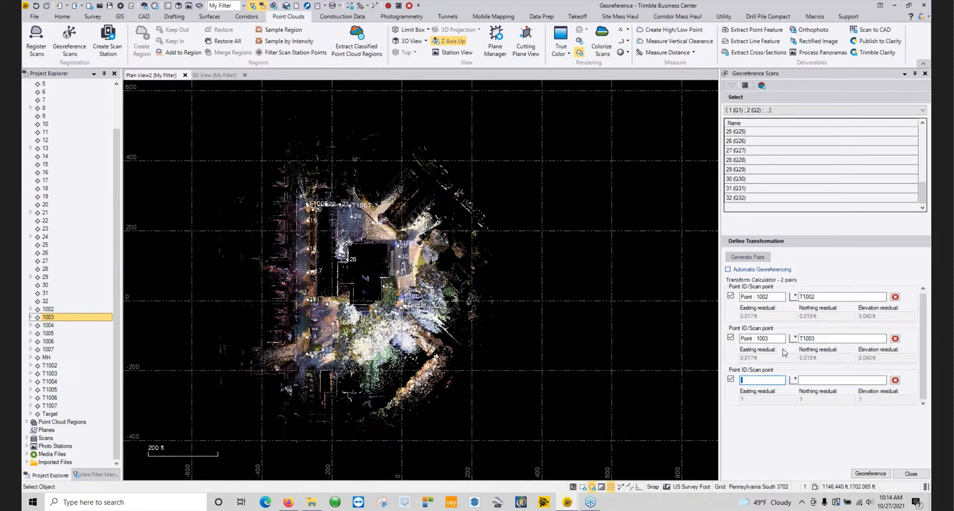
- Add the pairs 1004 with T1004 and 1005 with T1005 to the transformation
click(66, 326)
text(t100)
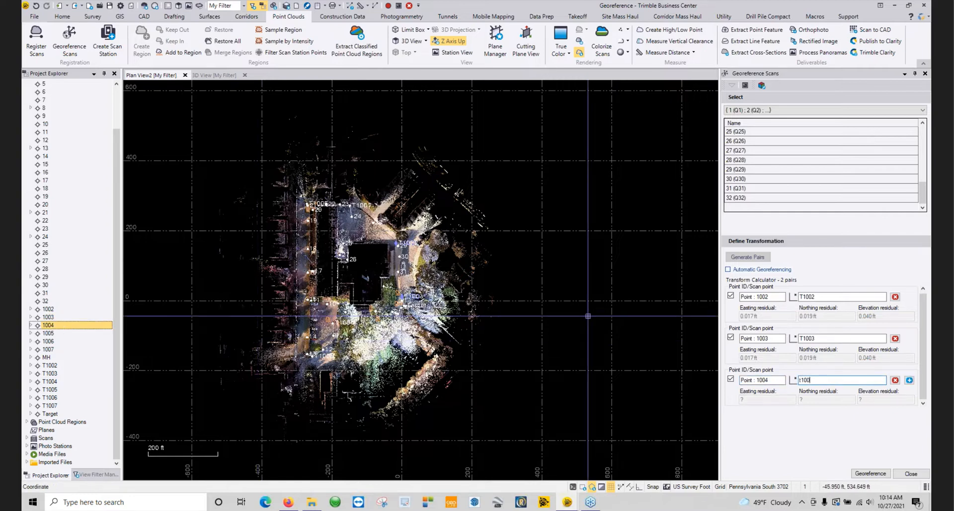
text(4)
key(Return)
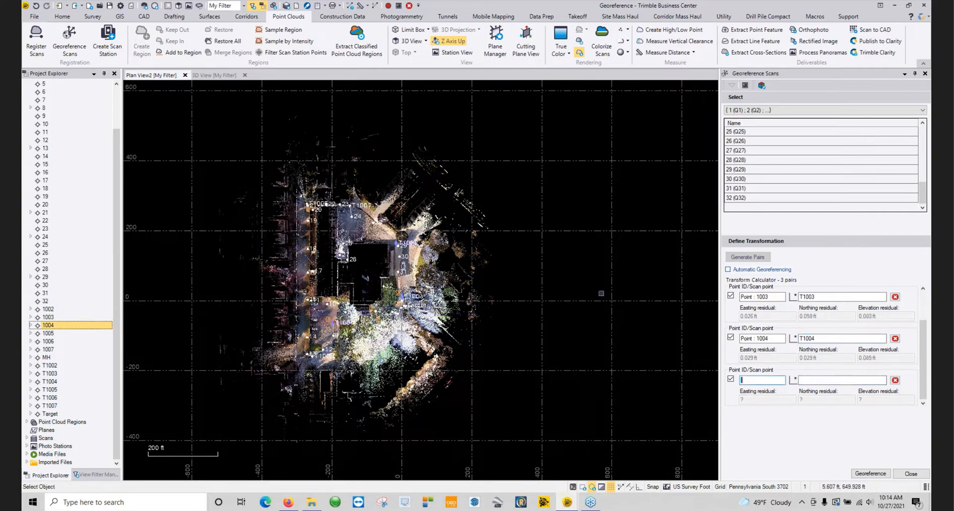
click(60, 334)
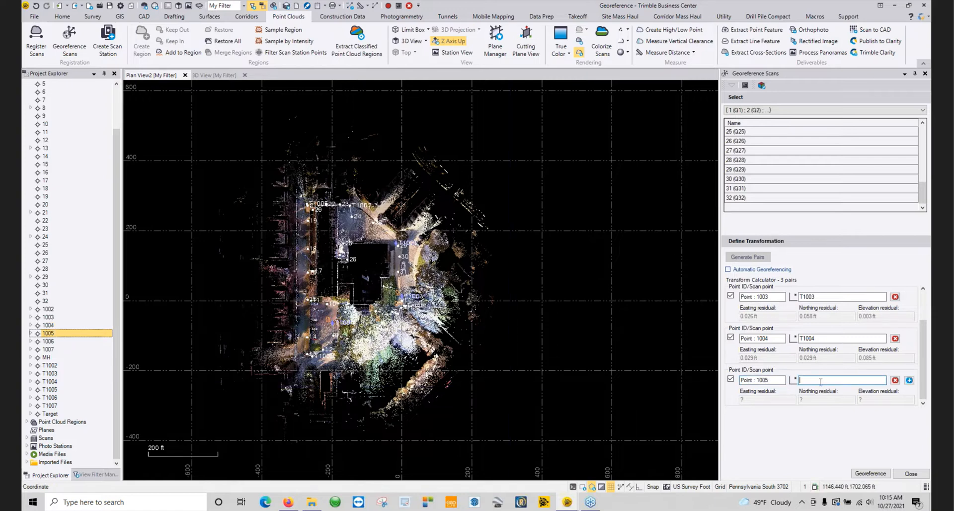
text(t1005)
key(Return)
- Add the pairs 1006 with T1006 and 1007 with T1007 to the transformation
click(56, 342)
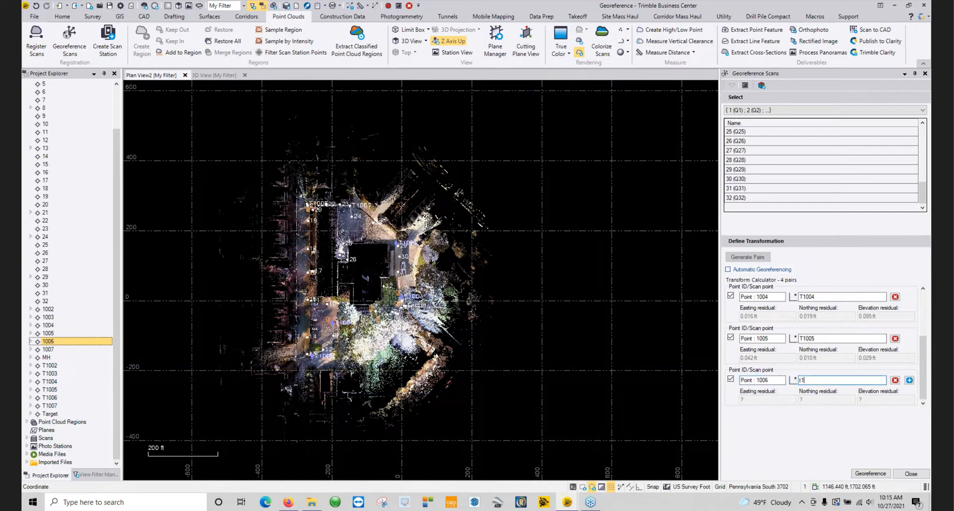
click(910, 380)
click(50, 349)
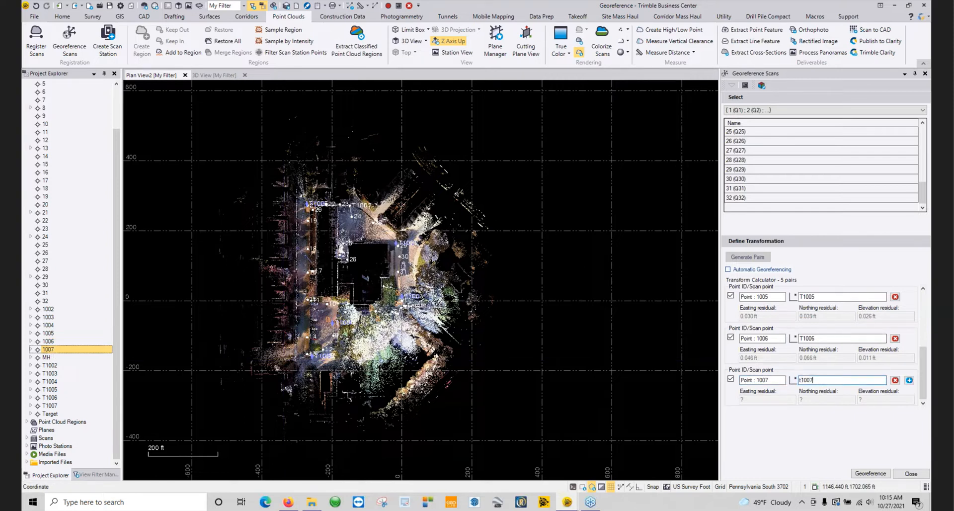
click(909, 380)
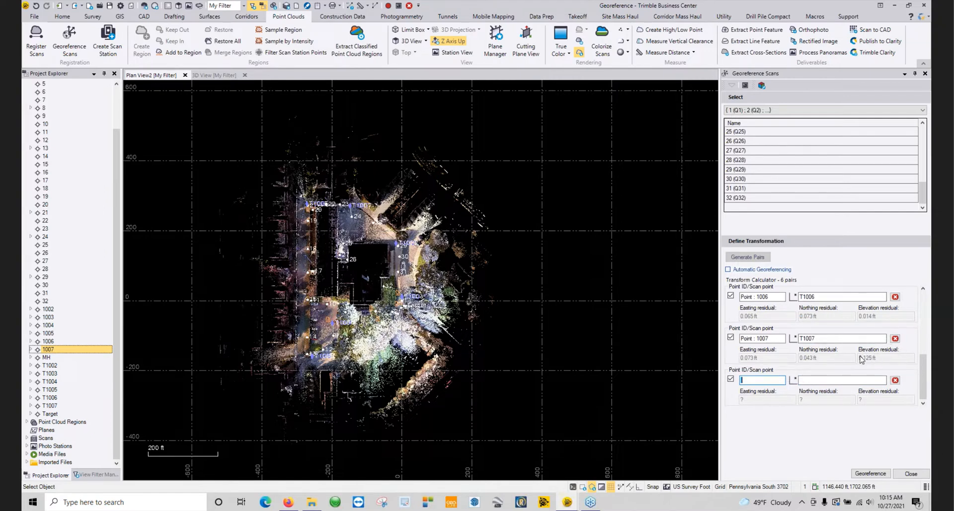
- Exclude the 1007 pair and one other point pair from the transformation, and georeference the scans
mouse_move(920, 378)
mouse_down()
mouse_move(923, 345)
mouse_move(919, 374)
mouse_up()
click(731, 337)
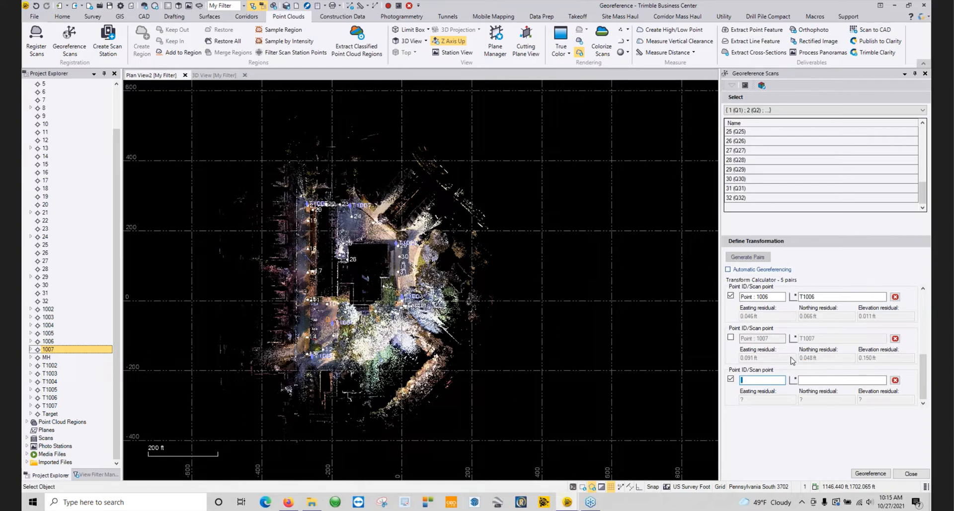
mouse_move(916, 373)
mouse_down()
mouse_move(914, 313)
mouse_move(917, 376)
mouse_up()
click(731, 341)
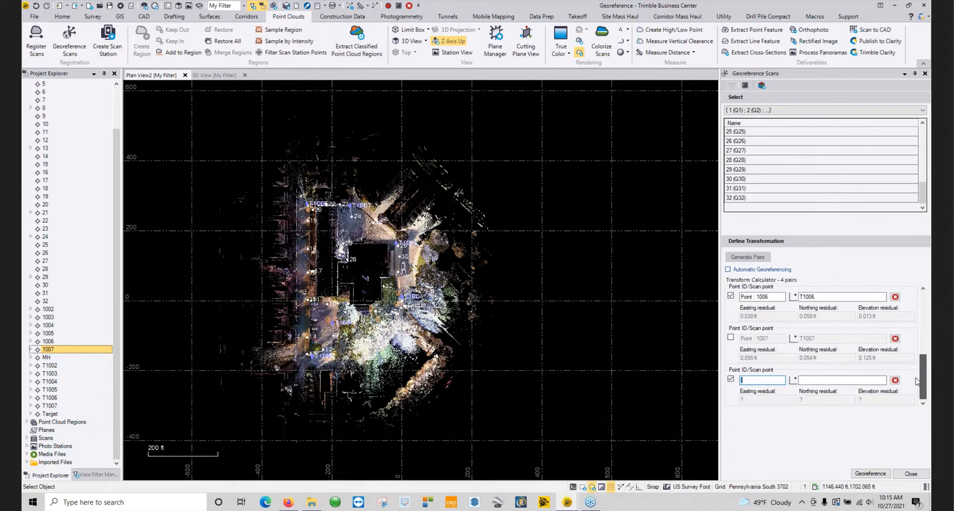
click(871, 473)
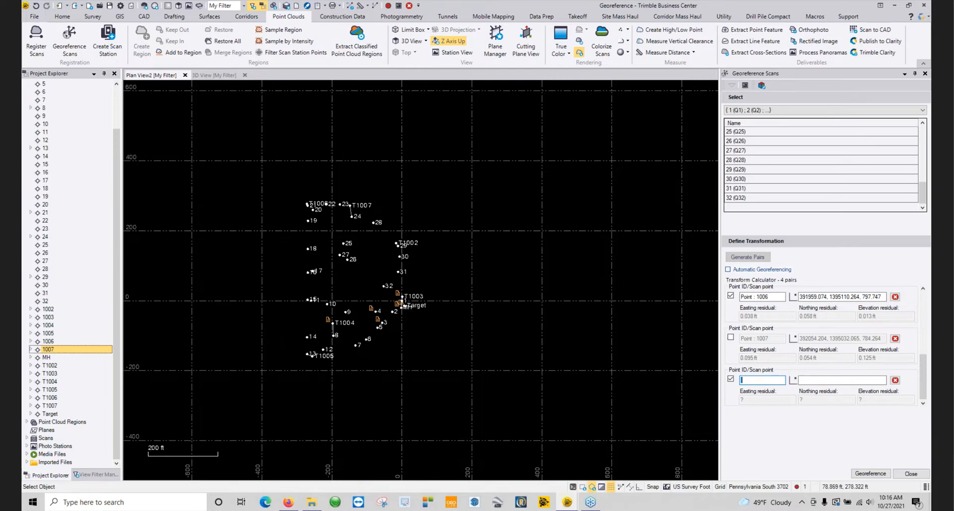
- Check the georeferenced scans against the survey linework around points 1002 and 1003, and close the Georeference Scans command
middle_click(499, 273)
middle_click(499, 273)
middle_drag(712, 198, 531, 300)
scroll(534, 297, up, 15)
scroll(428, 299, up, 8)
scroll(424, 314, up, 2)
middle_drag(398, 283, 382, 383)
middle_drag(452, 249, 370, 315)
middle_drag(433, 263, 319, 387)
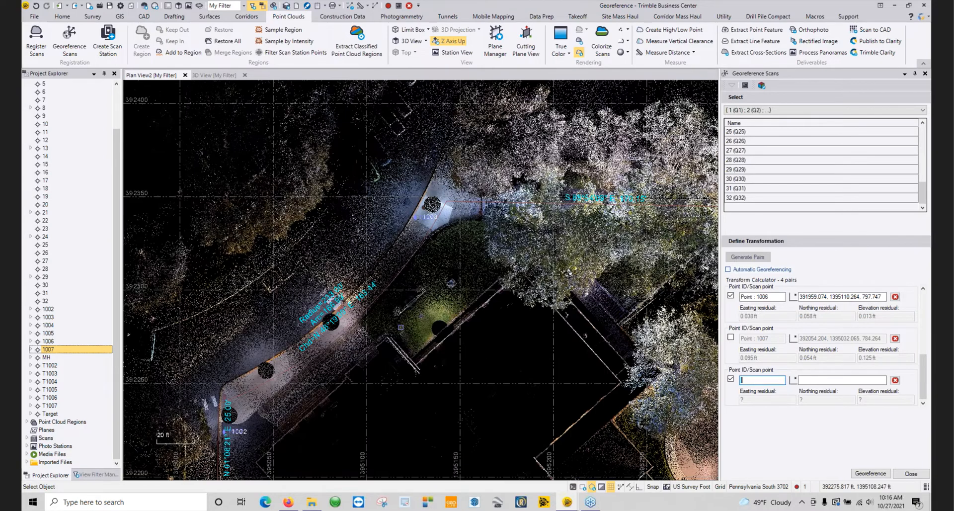
click(920, 474)
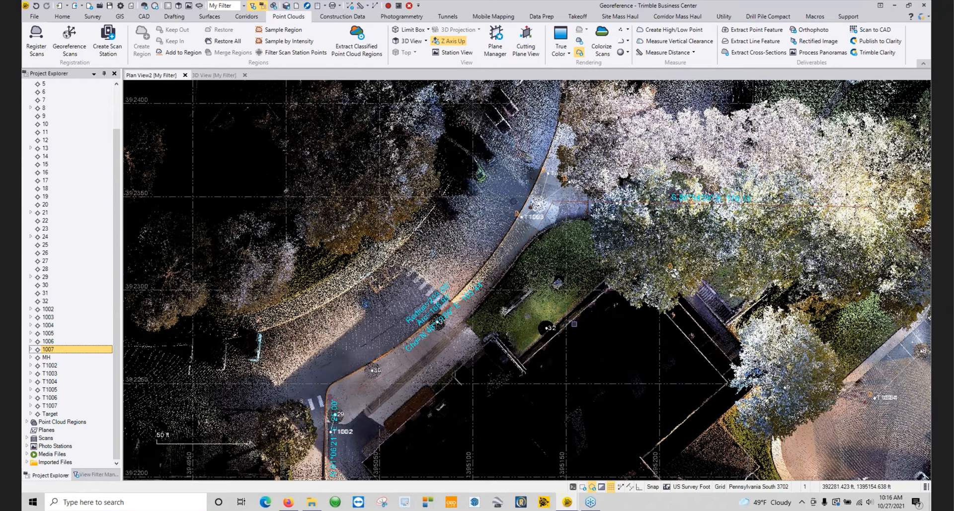
- Examine how the full georeferenced point cloud lines up with the survey linework in plan view
scroll(556, 308, down, 6)
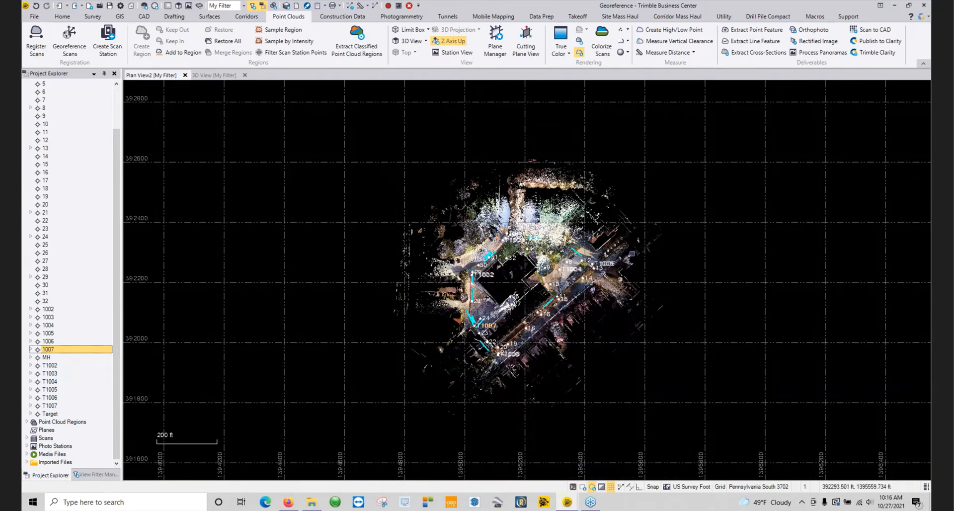
scroll(486, 286, up, 4)
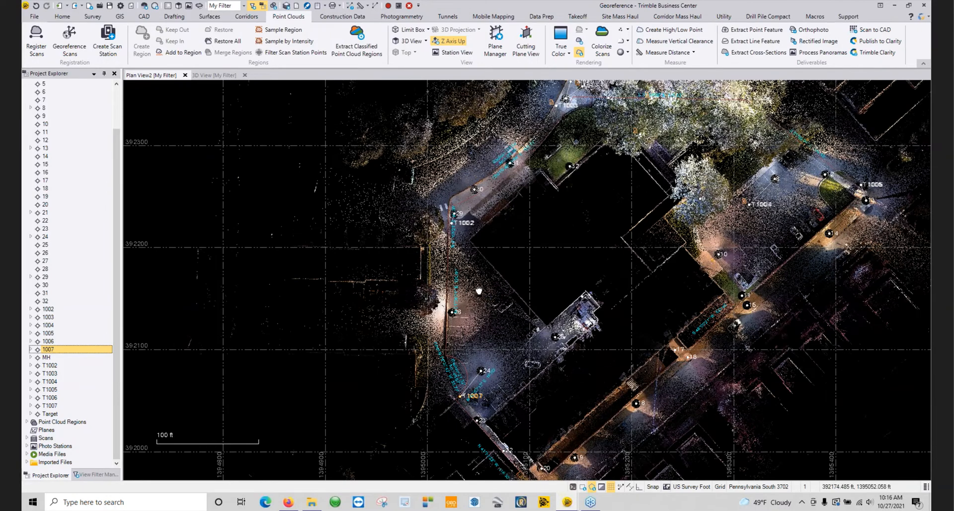
middle_drag(479, 291, 480, 334)
middle_drag(581, 246, 475, 314)
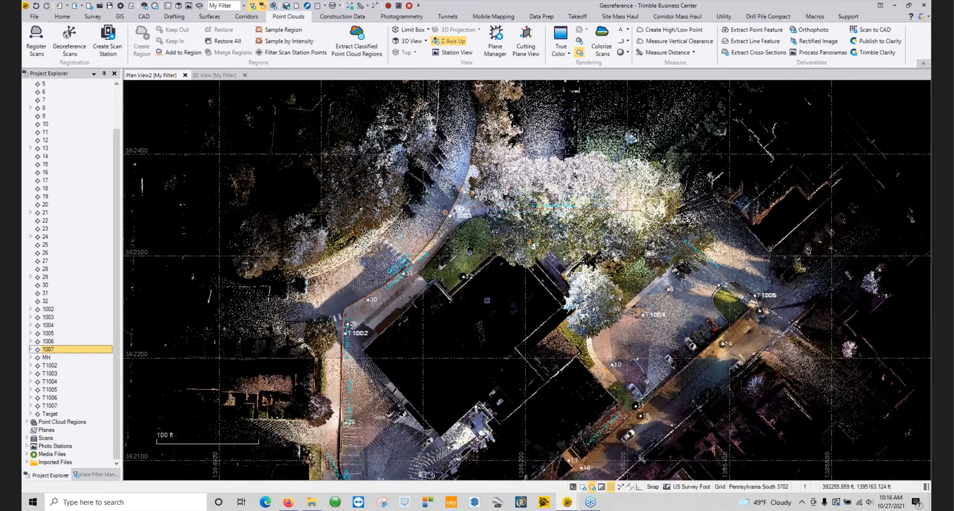
scroll(483, 303, down, 2)
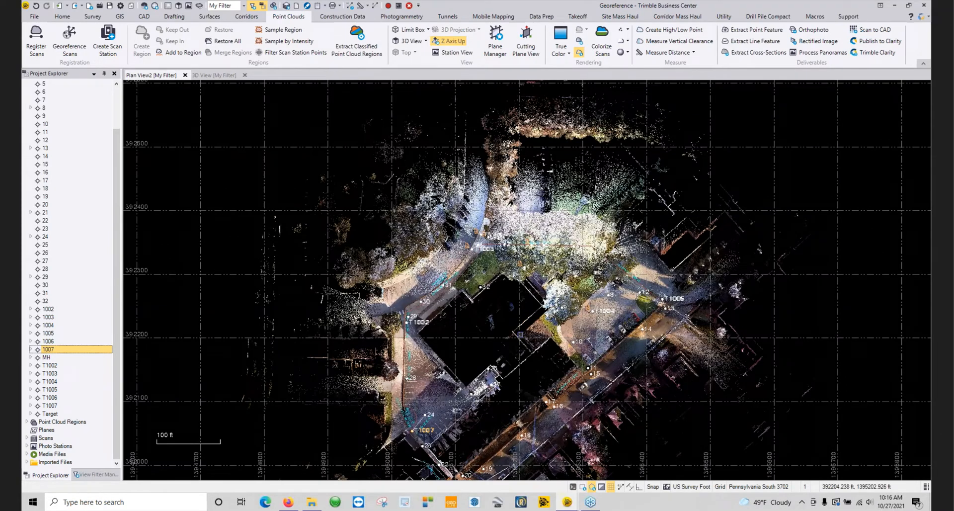
- Show the background map in plan view, signing in to Trimble Identity with the account username
click(668, 490)
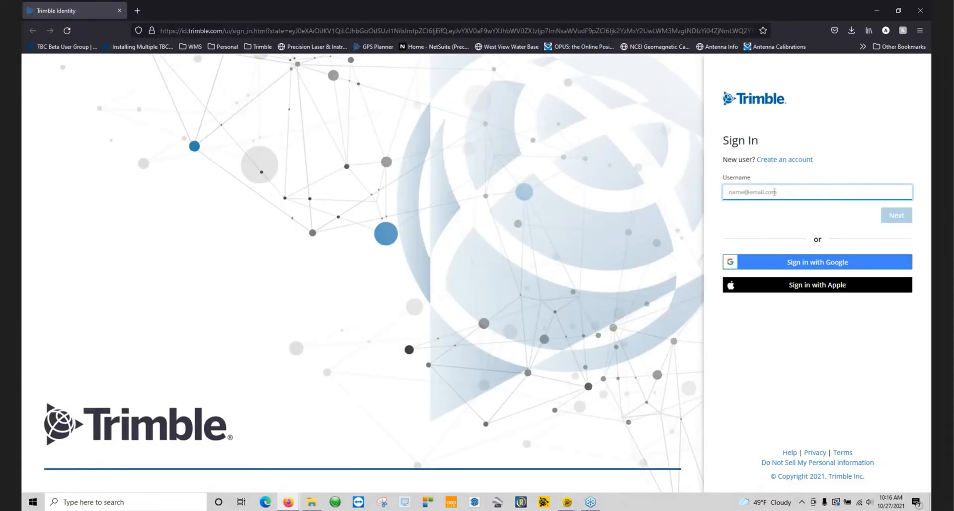
click(776, 192)
click(756, 206)
click(892, 213)
click(881, 232)
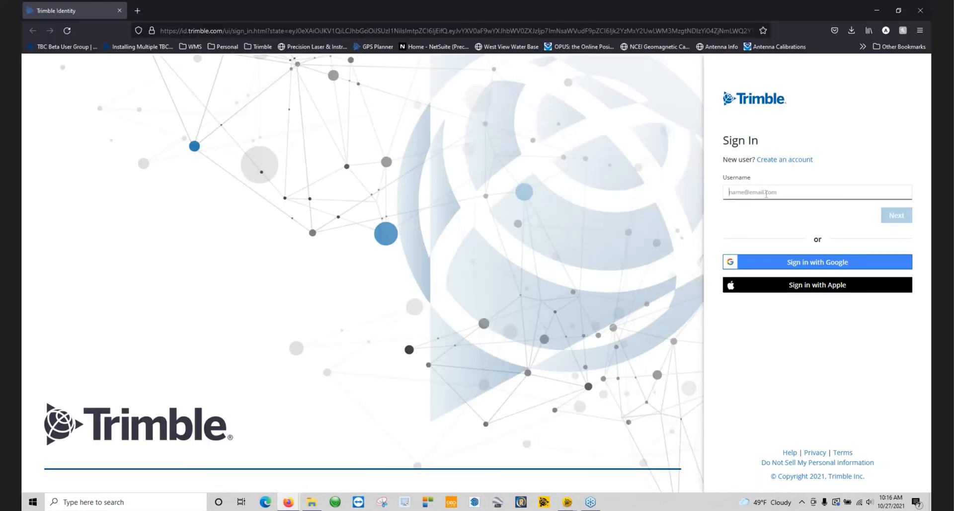
click(767, 193)
click(751, 205)
click(893, 219)
click(887, 232)
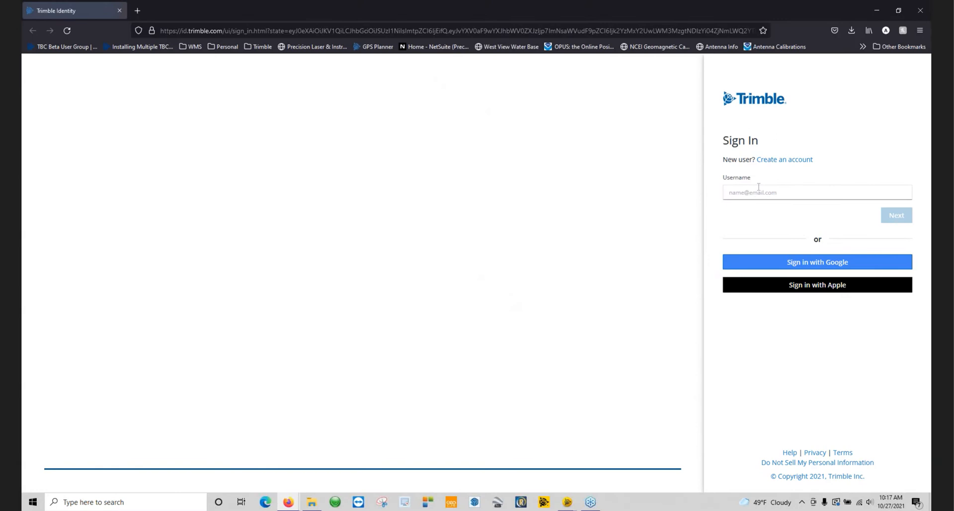
click(760, 192)
click(801, 206)
key(Return)
key(Return)
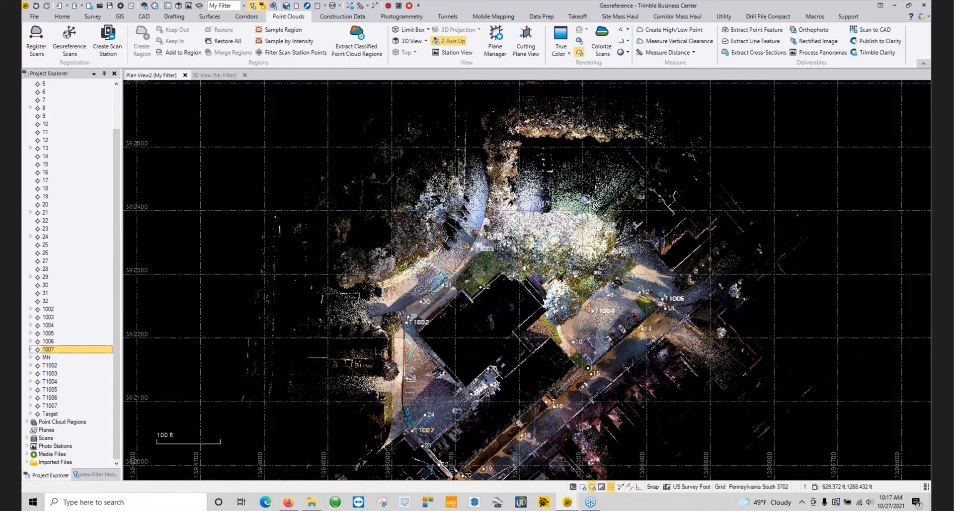
scroll(441, 288, down, 3)
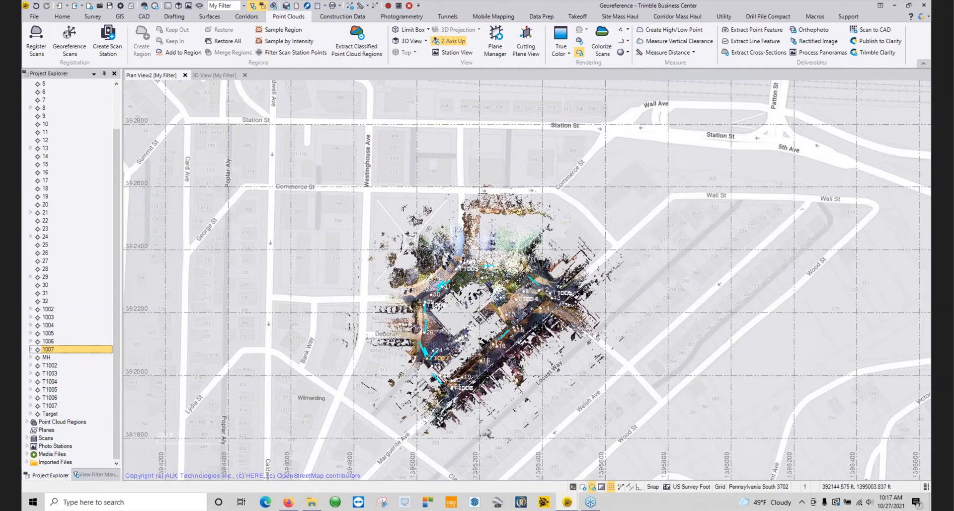
- Change the project's background map type to DigitalGlobe, and compare the scans with it around the curved road
scroll(51, 183, up, 2)
right_click(54, 84)
click(79, 101)
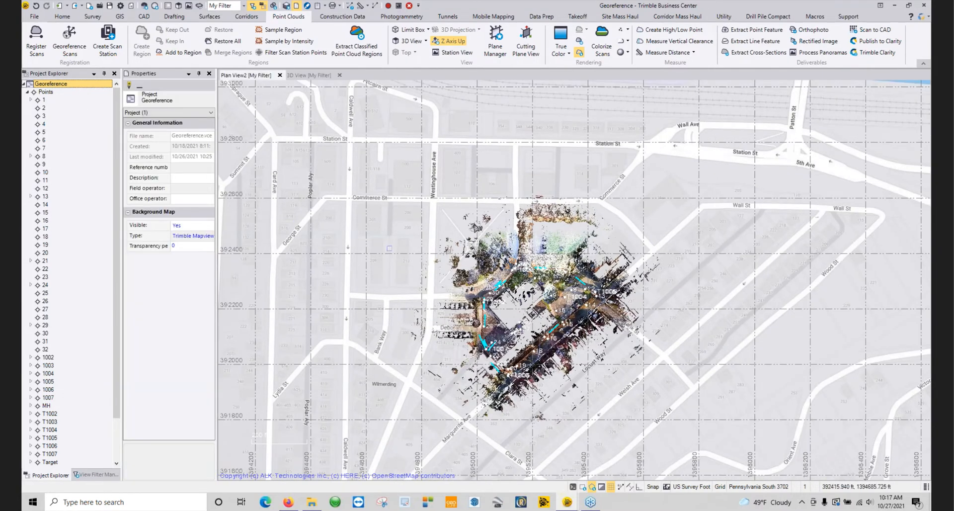
click(194, 236)
click(202, 248)
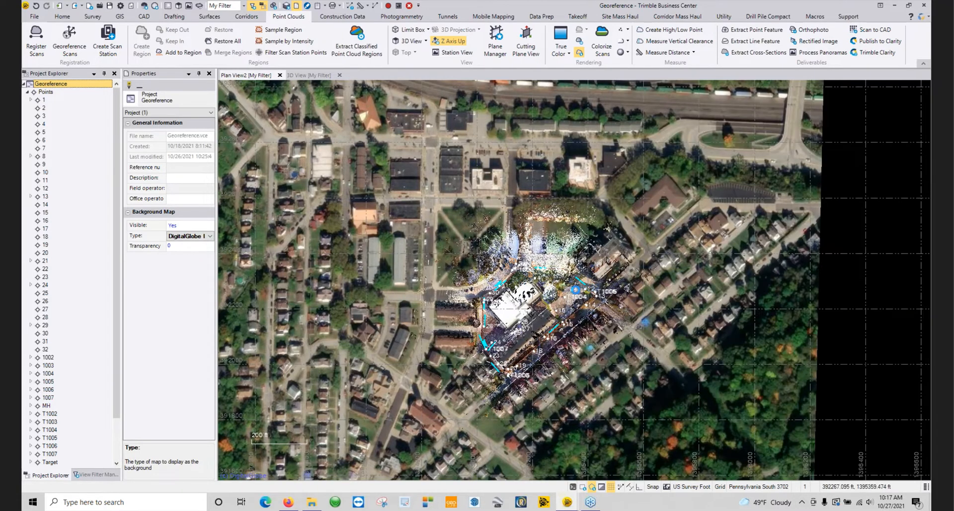
scroll(590, 290, up, 3)
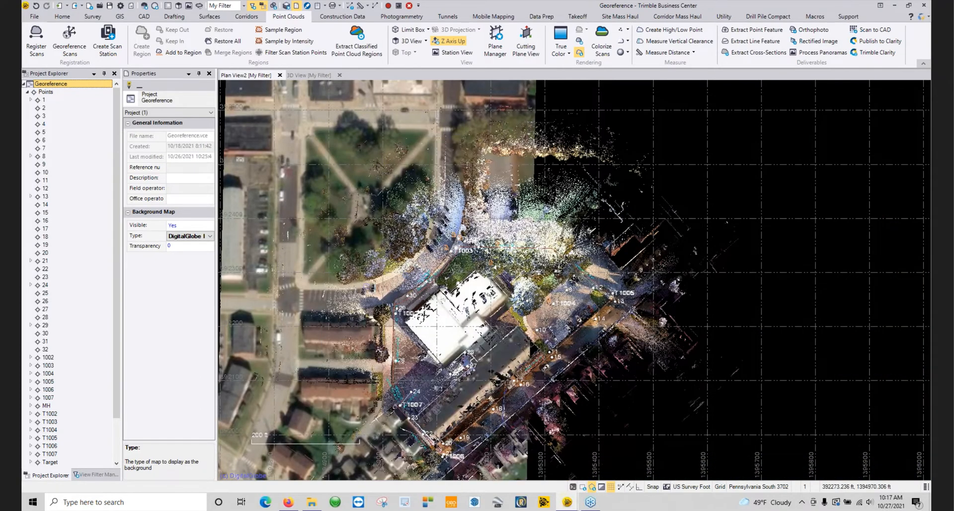
scroll(361, 283, up, 4)
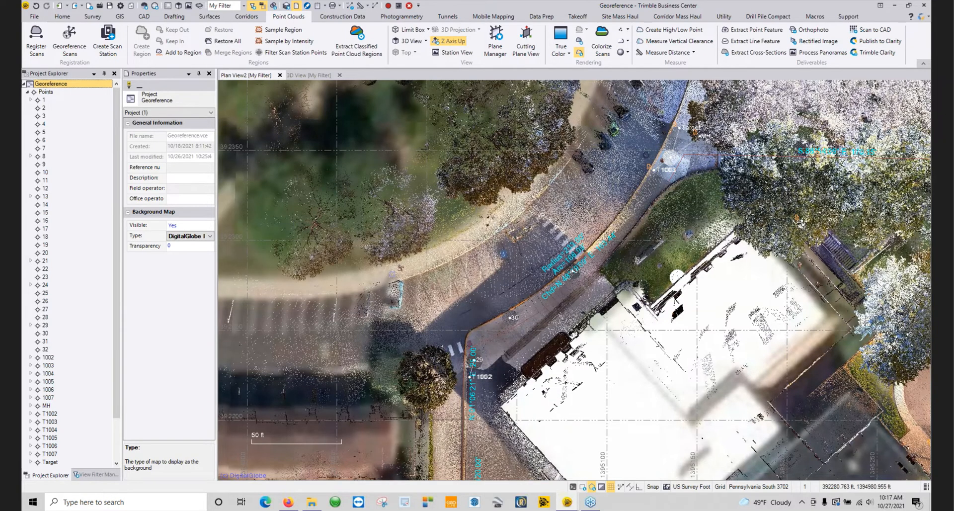
- Turn off the background map, close the project properties and collapse the Points branch
click(668, 487)
click(208, 73)
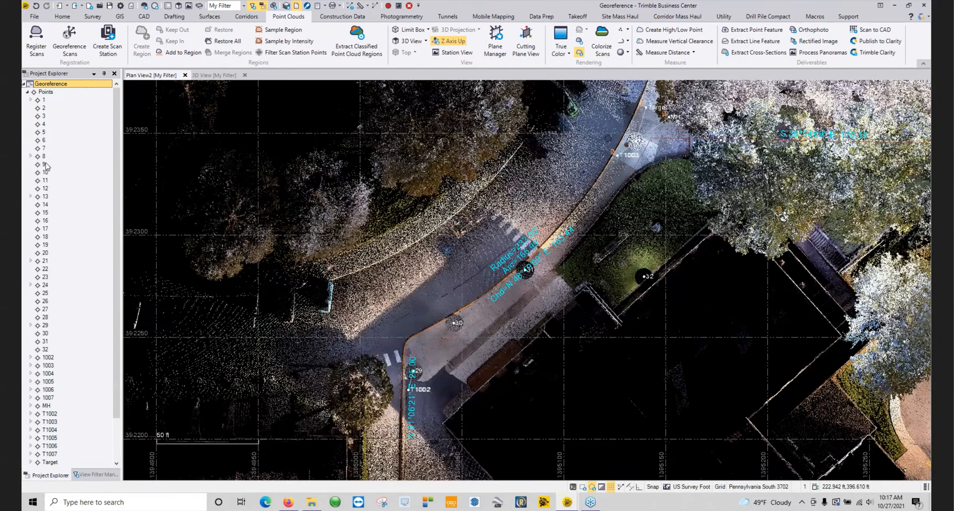
click(27, 91)
scroll(471, 293, down, 5)
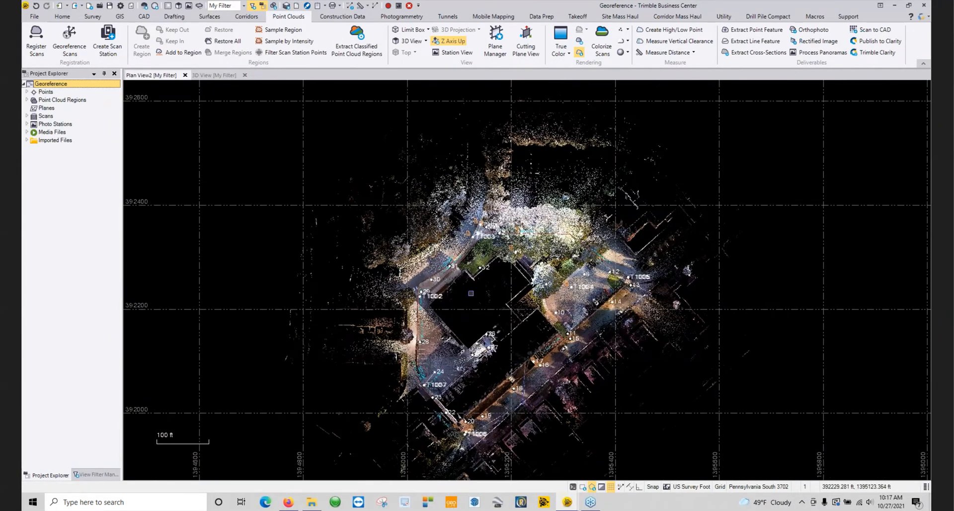
- Import the Westinghouse transparent mosaic TIF from the PowerHour Data folder into the plan view, and skip the import summary
click(318, 502)
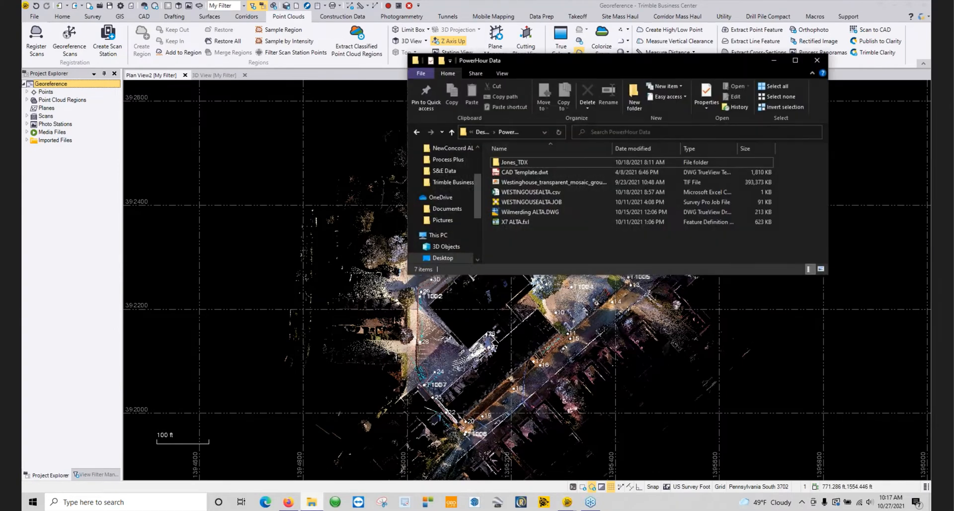
drag(666, 63, 753, 180)
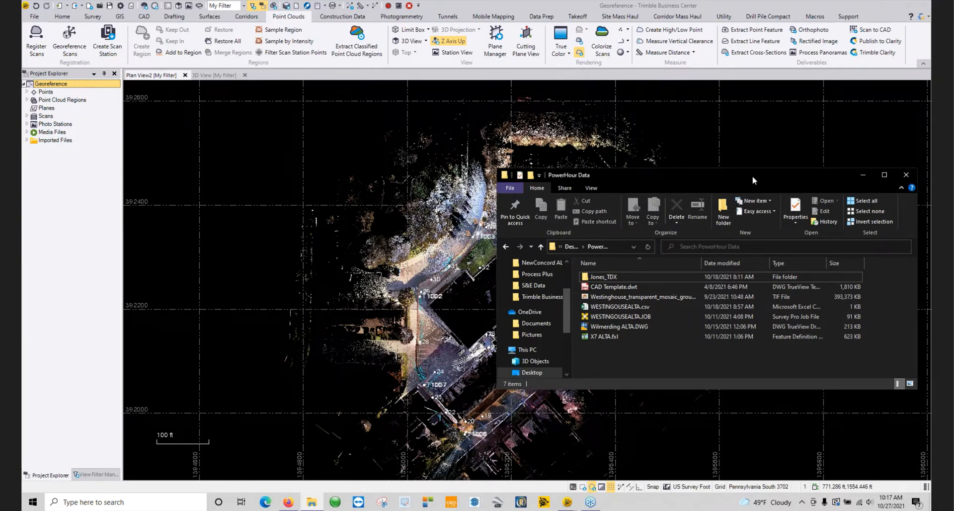
drag(748, 177, 728, 181)
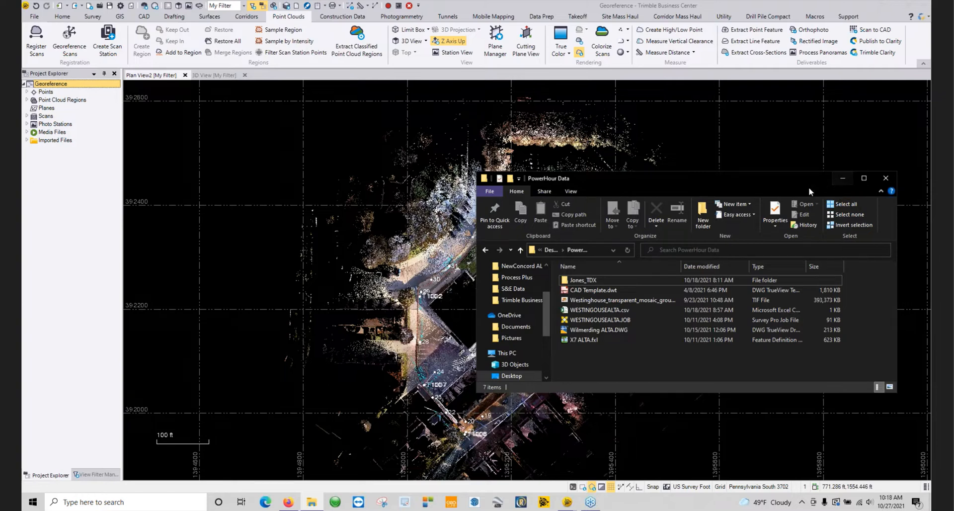
drag(591, 306, 470, 324)
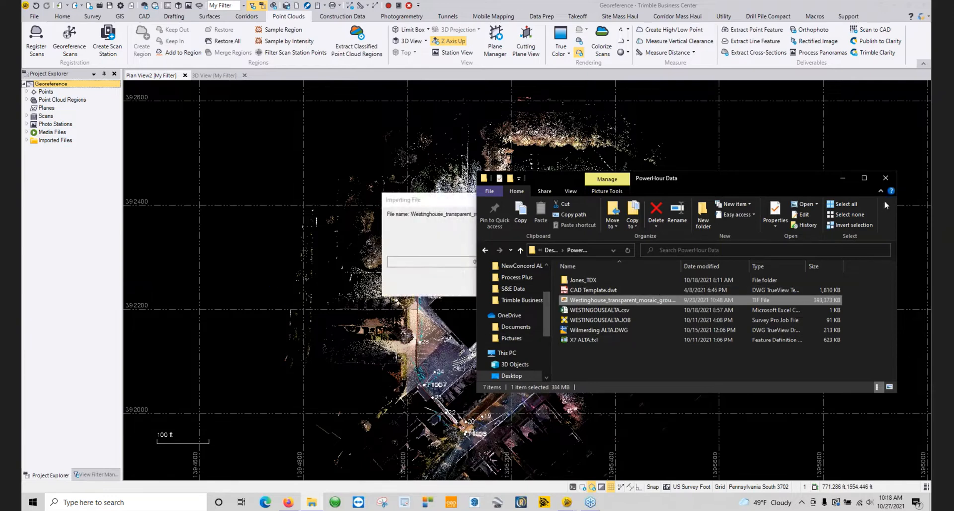
click(843, 178)
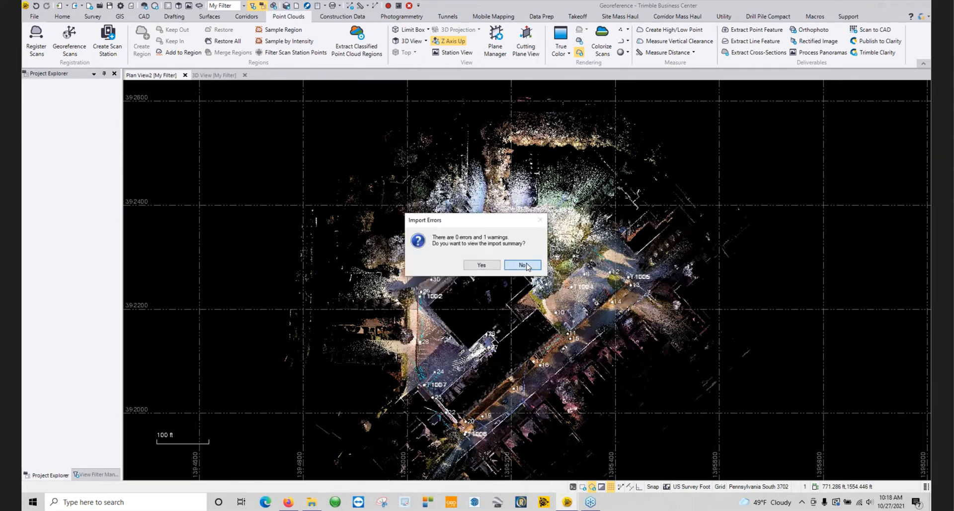
click(523, 265)
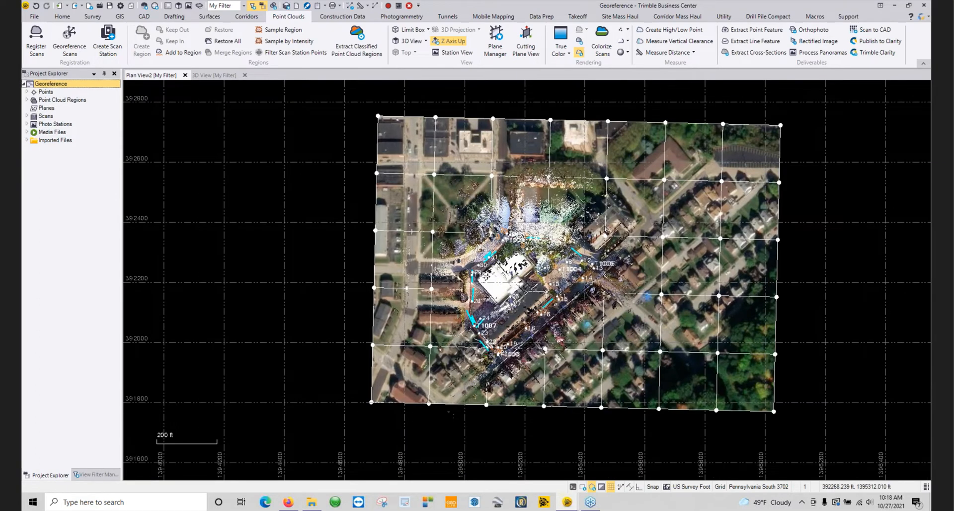
- Compare the scans with the imported aerial mosaic along the curved parking road by hiding and reshowing the georeferenced images
scroll(492, 327, up, 4)
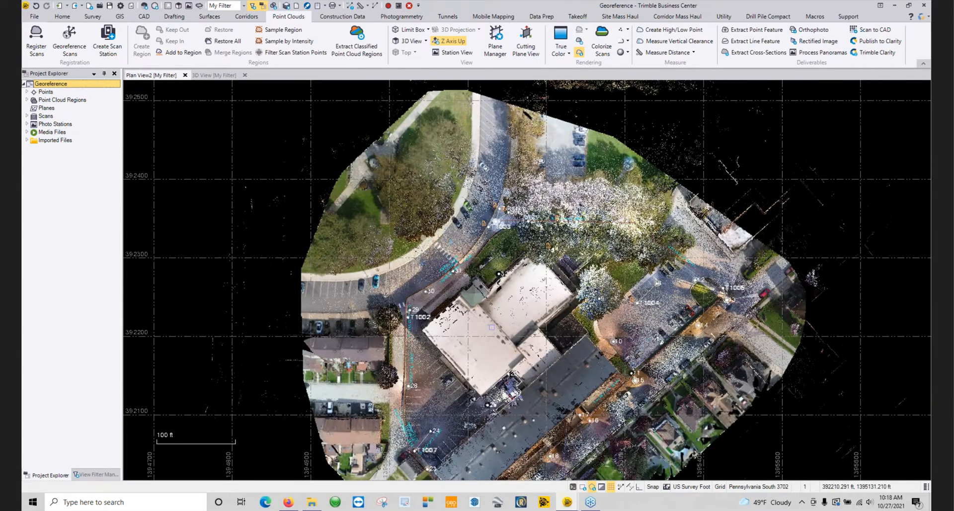
scroll(491, 327, up, 2)
middle_drag(491, 327, 627, 383)
scroll(486, 283, up, 4)
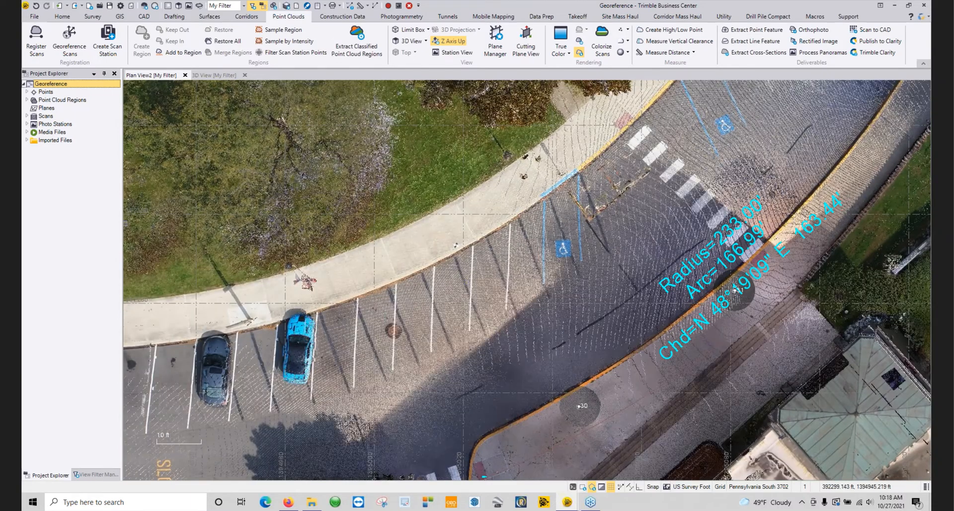
click(97, 476)
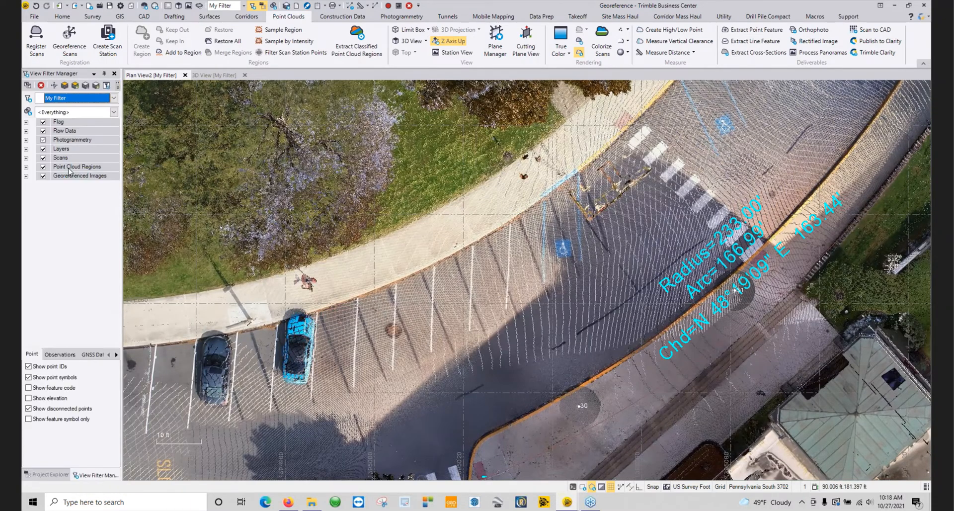
click(42, 176)
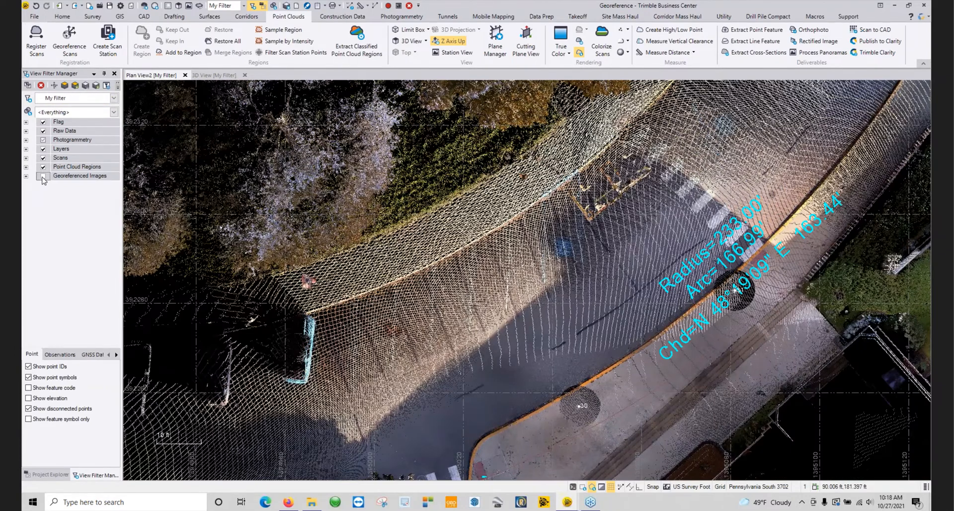
click(42, 175)
click(42, 176)
scroll(321, 213, down, 3)
middle_drag(383, 262, 247, 366)
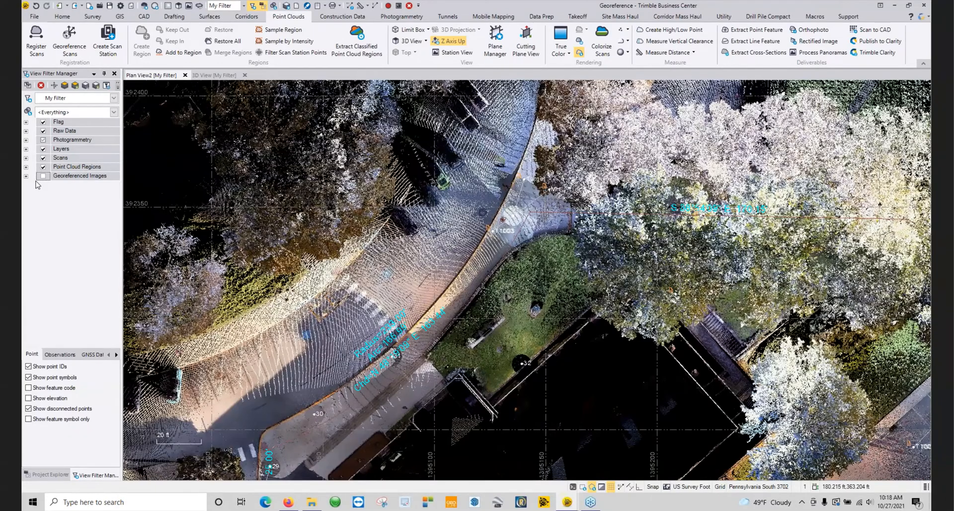
click(42, 176)
middle_drag(474, 111, 381, 228)
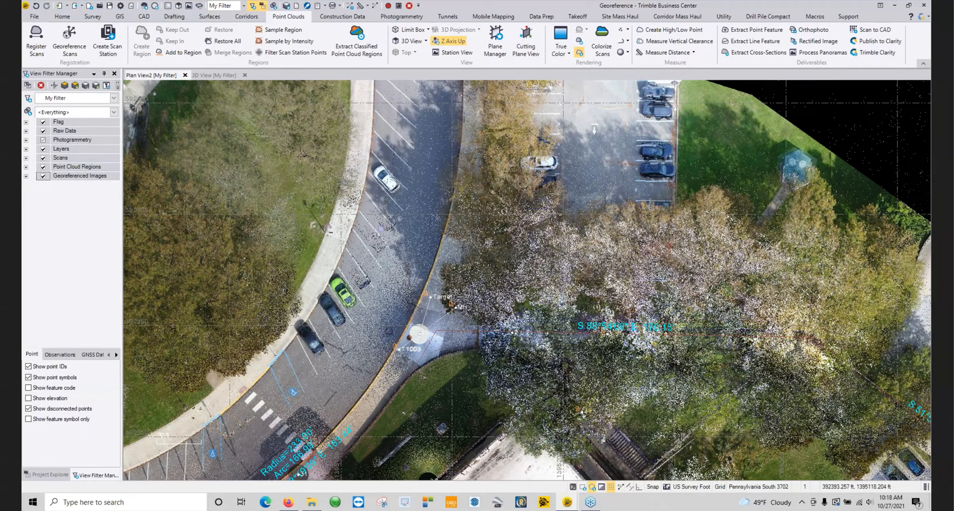
- Check the scan points against the aerial mosaic at the manhole among the parking stripes, using a larger point size
scroll(381, 229, down, 5)
middle_drag(301, 313, 310, 229)
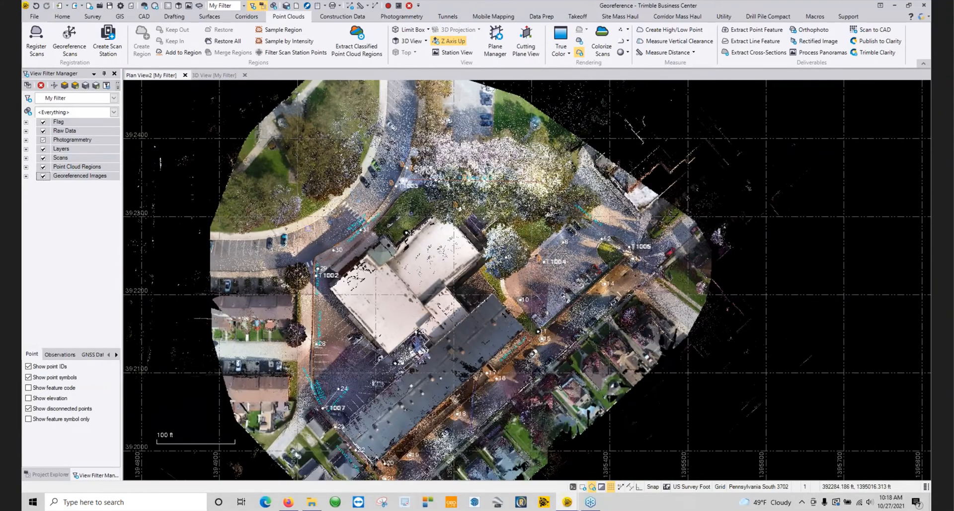
scroll(354, 239, up, 10)
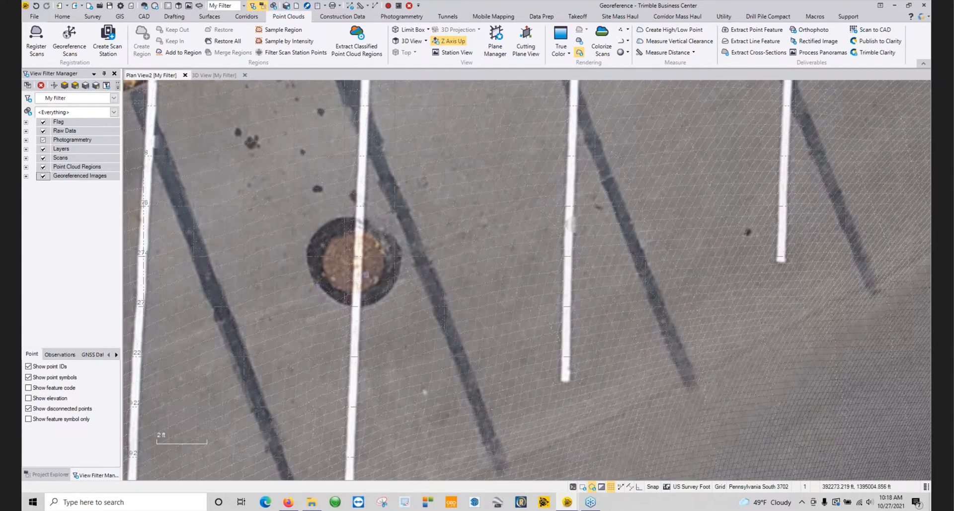
click(629, 30)
click(638, 68)
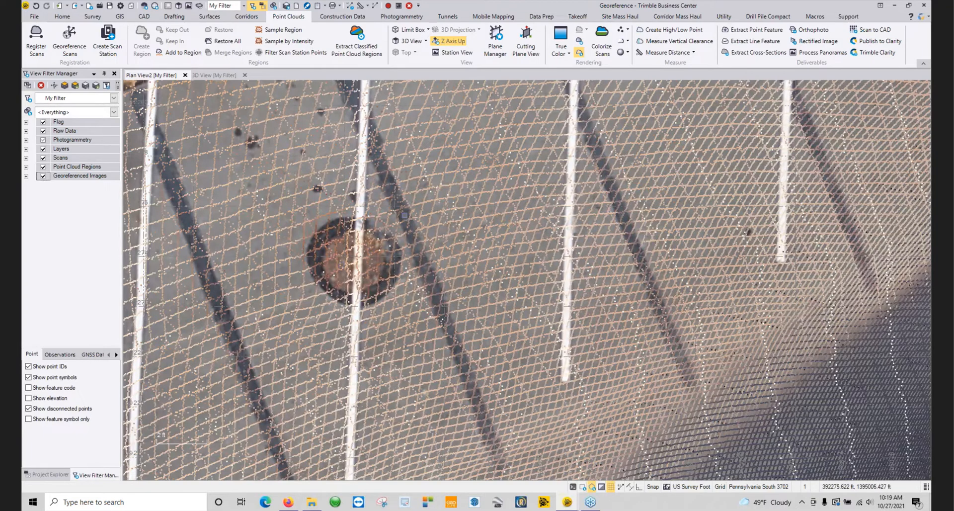
scroll(459, 208, down, 3)
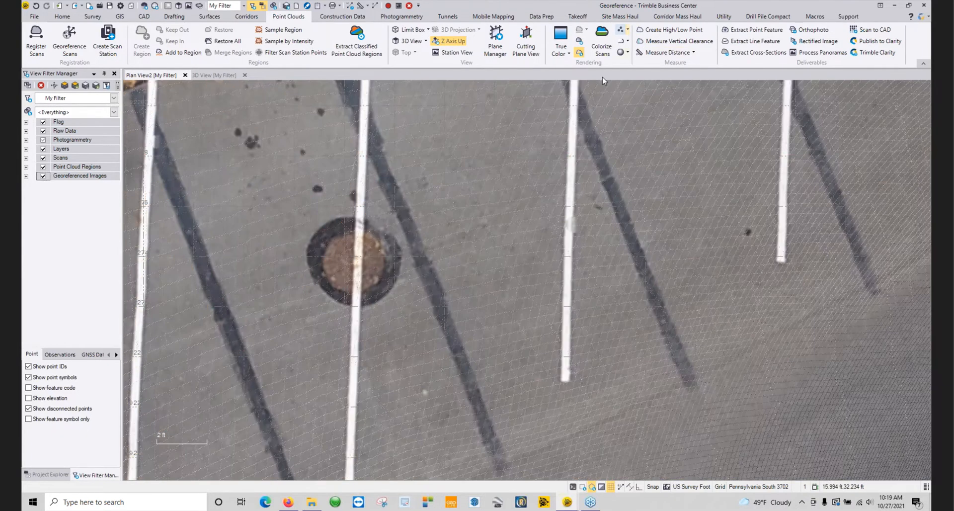
scroll(458, 208, down, 10)
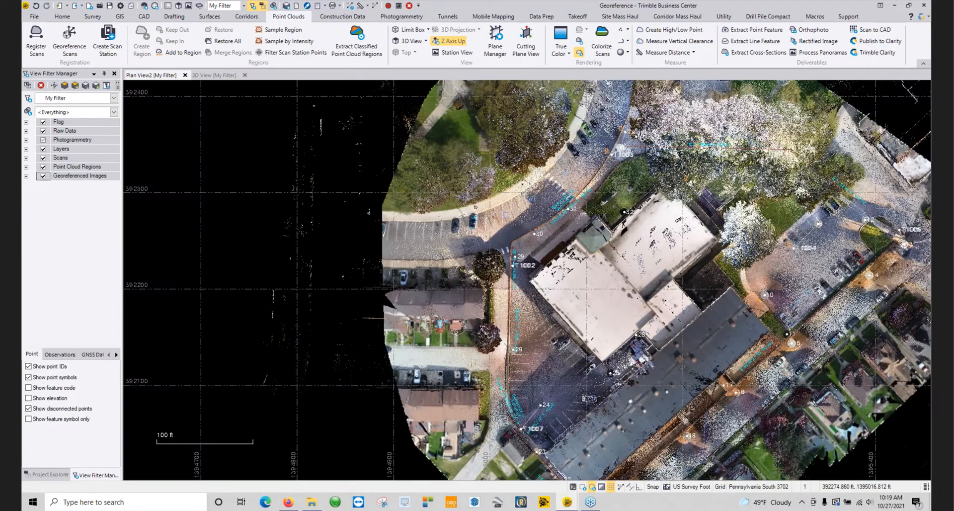
middle_drag(574, 221, 423, 222)
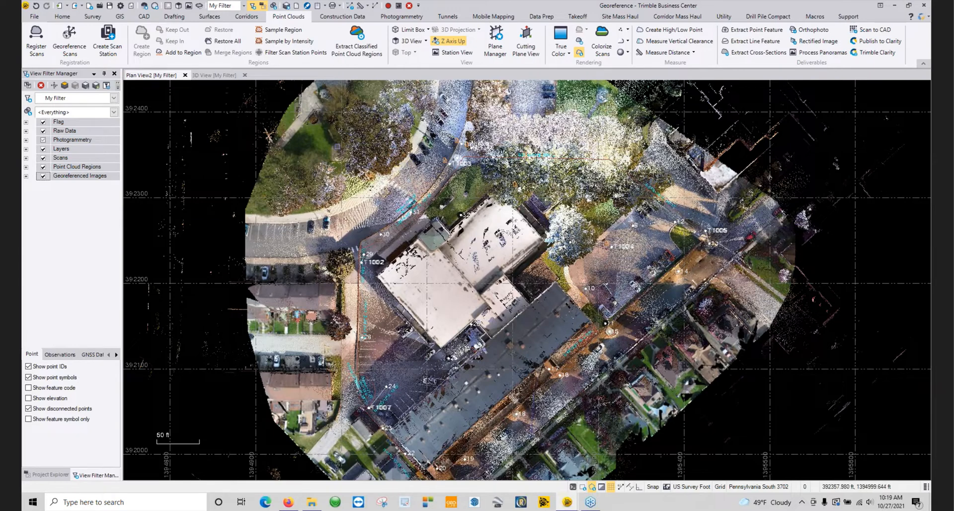
- Inspect the georeferenced scans around the building and parking road in the 3D view from several angles
click(211, 75)
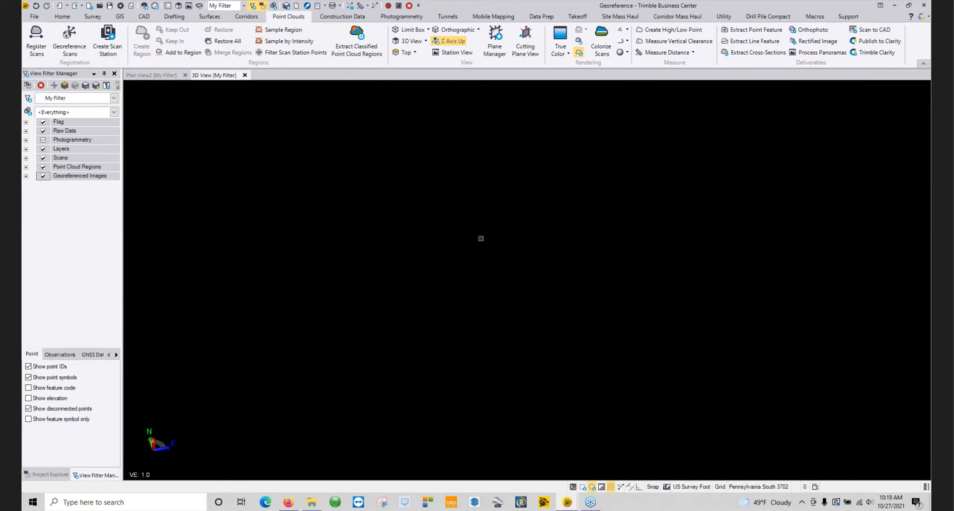
scroll(514, 238, up, 10)
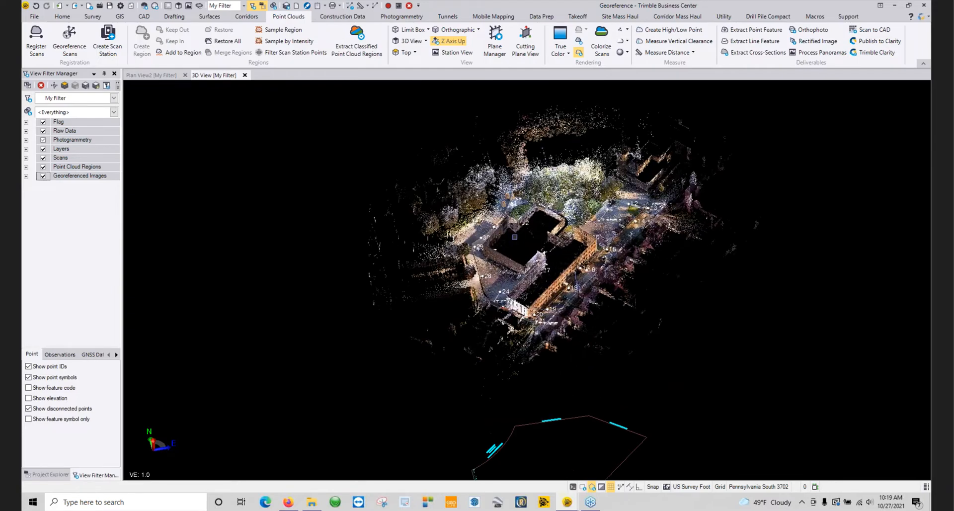
scroll(489, 249, up, 4)
middle_drag(472, 260, 624, 243)
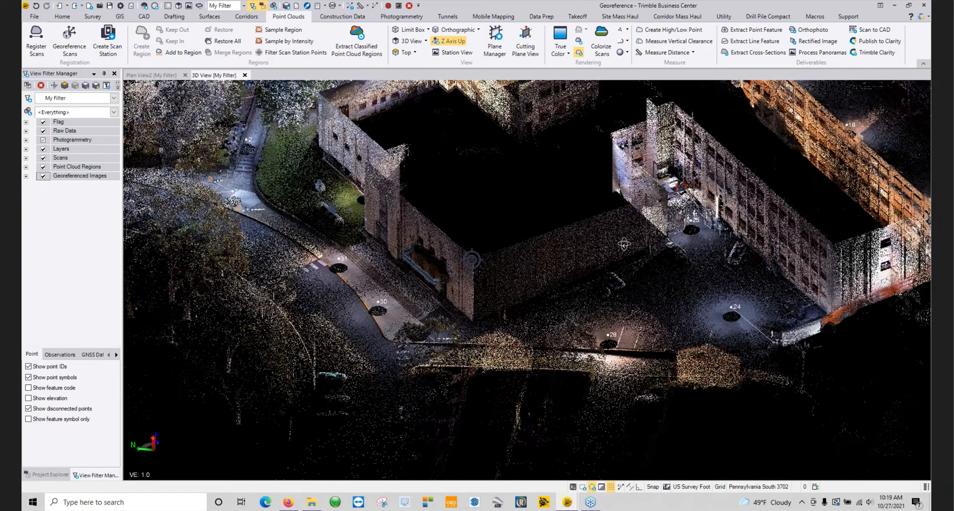
mouse_move(466, 253)
middle_down()
mouse_move(495, 253)
mouse_move(472, 243)
middle_up()
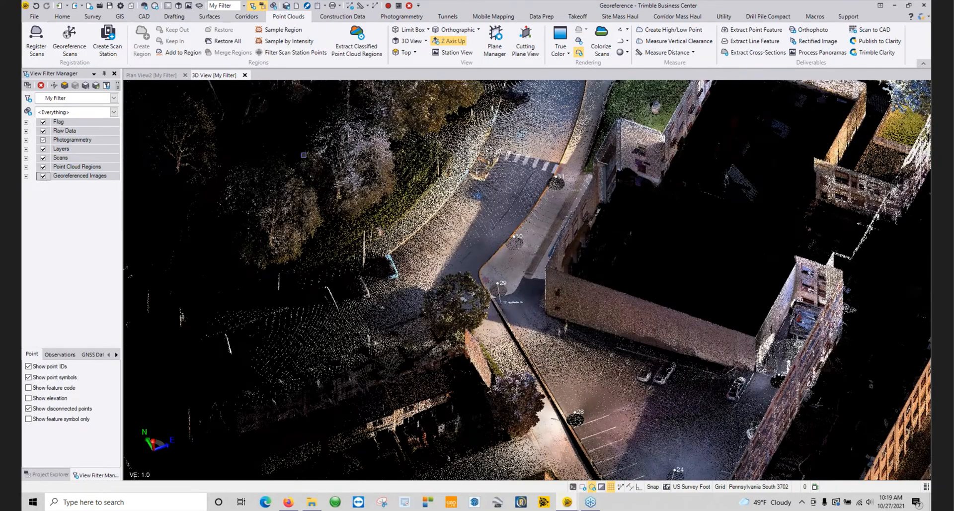
- Try the 3D view beside the plan view in a vertical tab group, and return both views to one tab group
right_drag(376, 169, 426, 186)
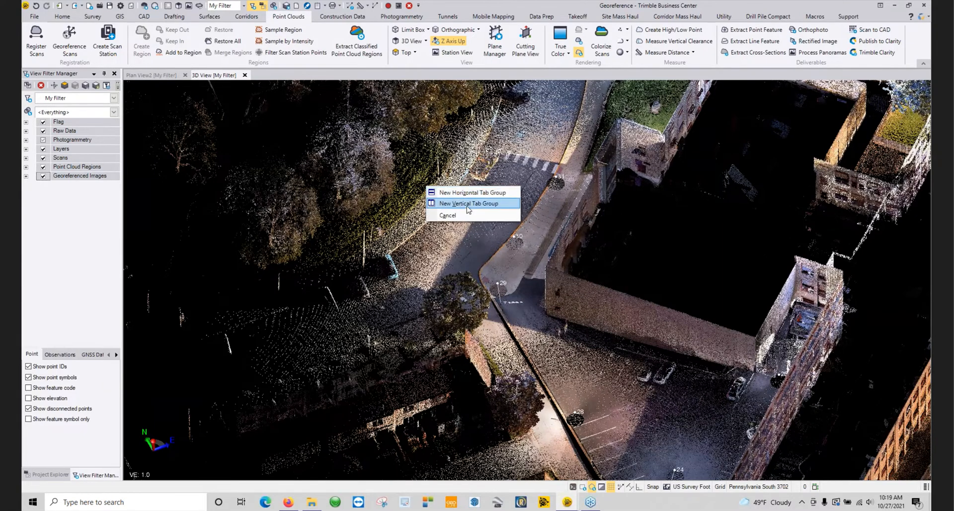
click(468, 207)
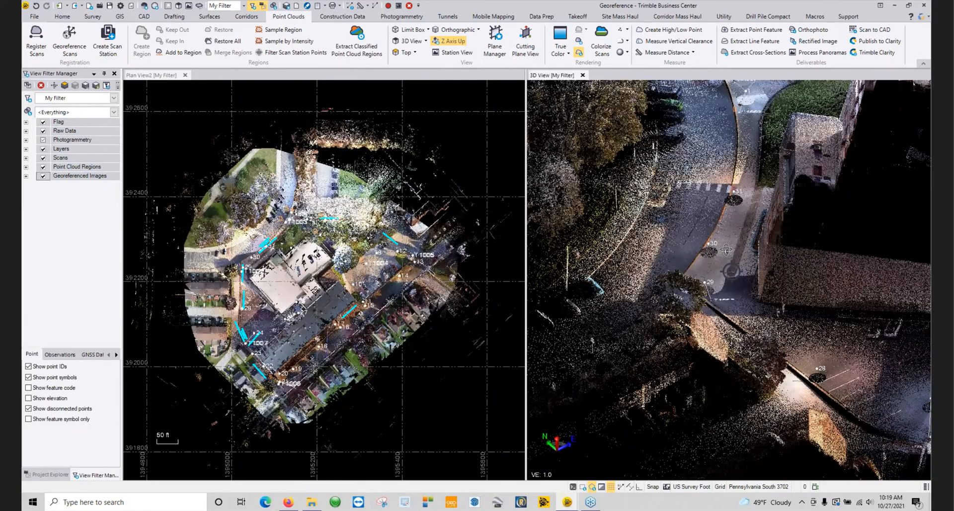
middle_drag(726, 250, 761, 249)
middle_drag(664, 242, 626, 233)
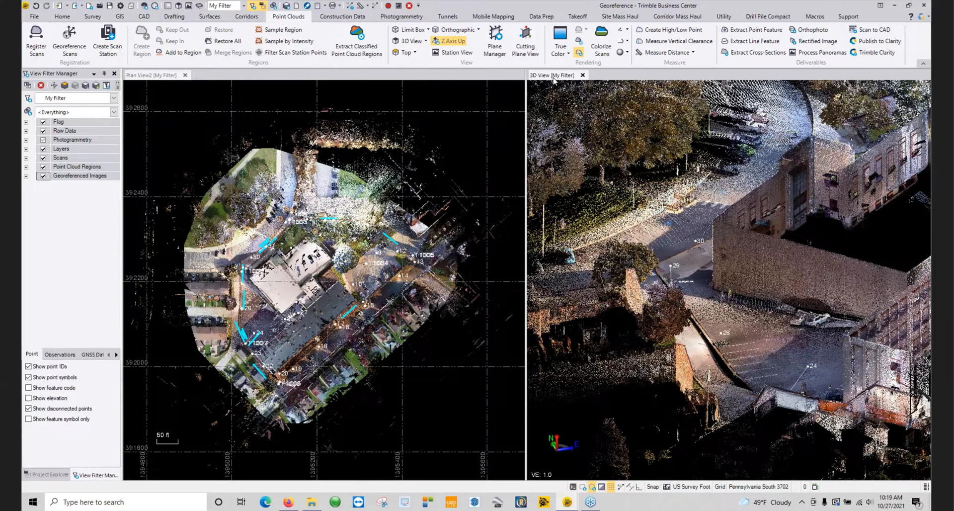
drag(251, 79, 226, 75)
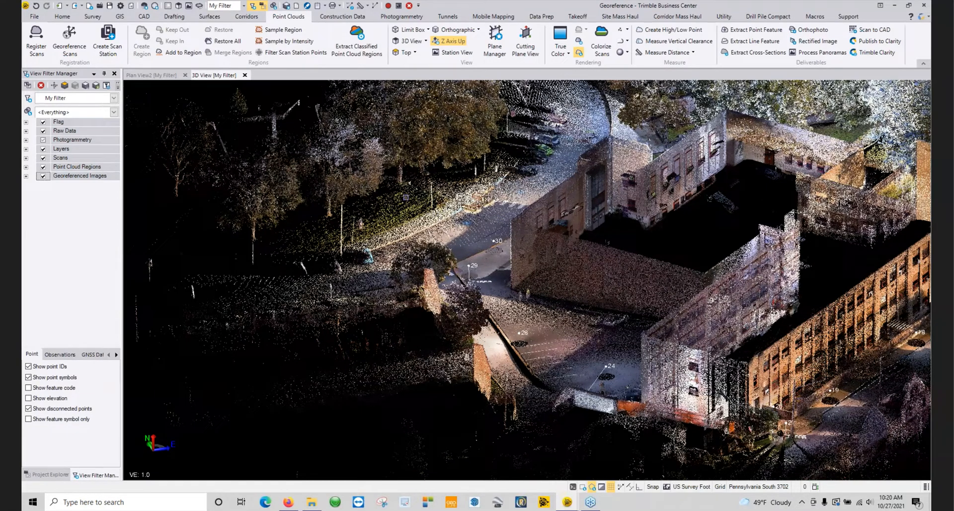
- Review the Outdoor options for extracting classified point cloud regions, expand the Point Cloud Regions branch, and close the command without extracting
click(358, 50)
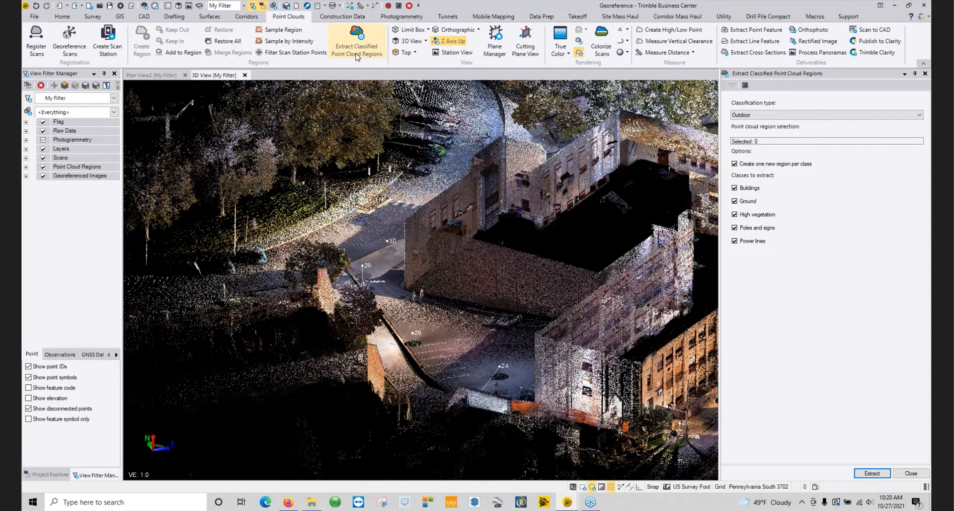
click(763, 141)
click(763, 141)
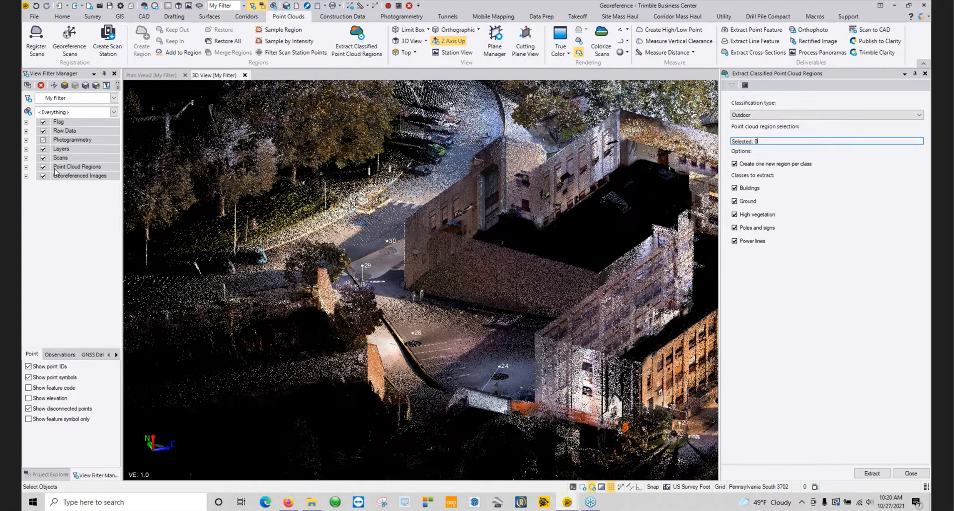
click(26, 167)
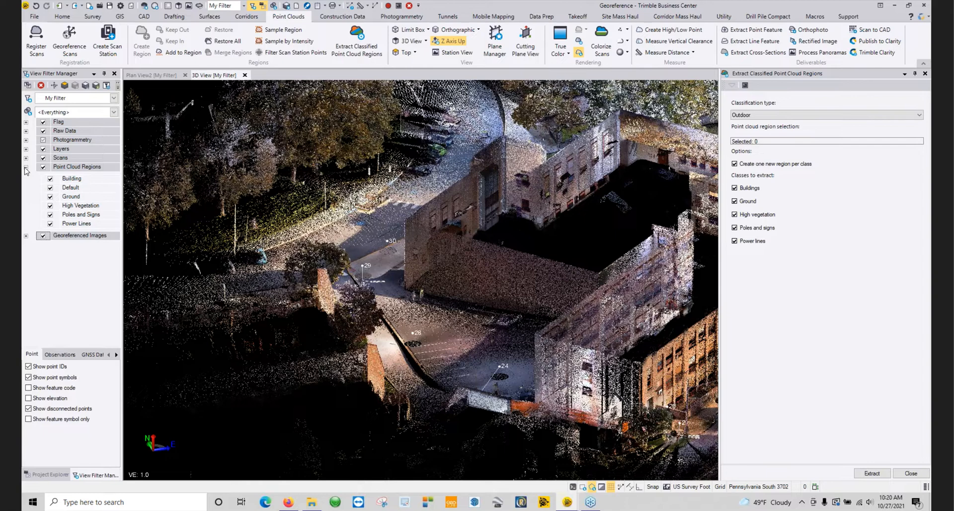
click(911, 474)
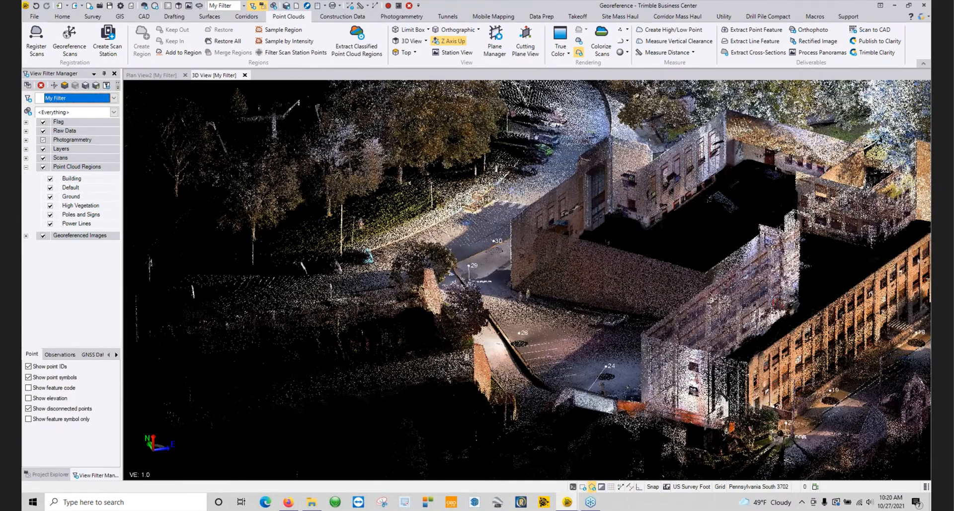
- Render the point cloud by Region Color and view the classified building, ground, vegetation and pole points
click(560, 52)
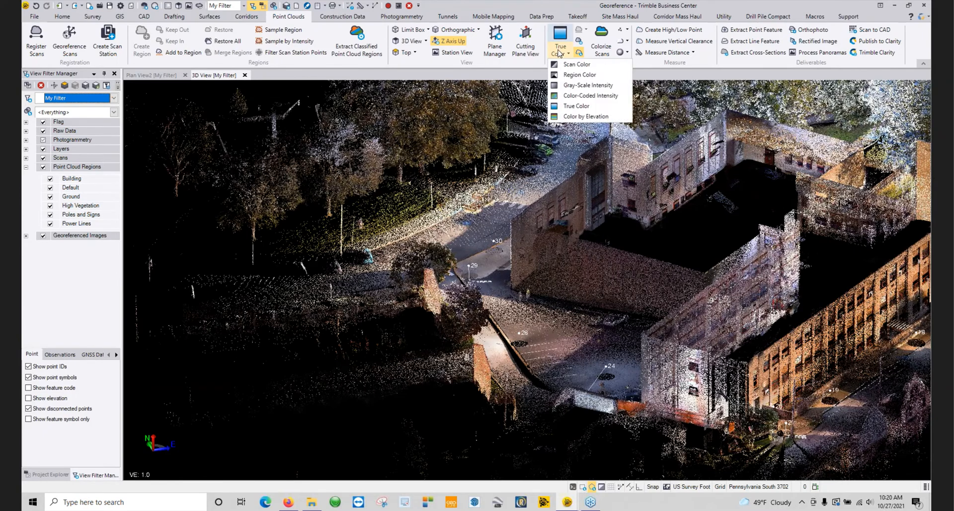
click(577, 75)
mouse_move(545, 143)
middle_down()
mouse_move(434, 175)
mouse_move(451, 176)
mouse_move(478, 144)
mouse_move(471, 159)
mouse_move(502, 155)
middle_up()
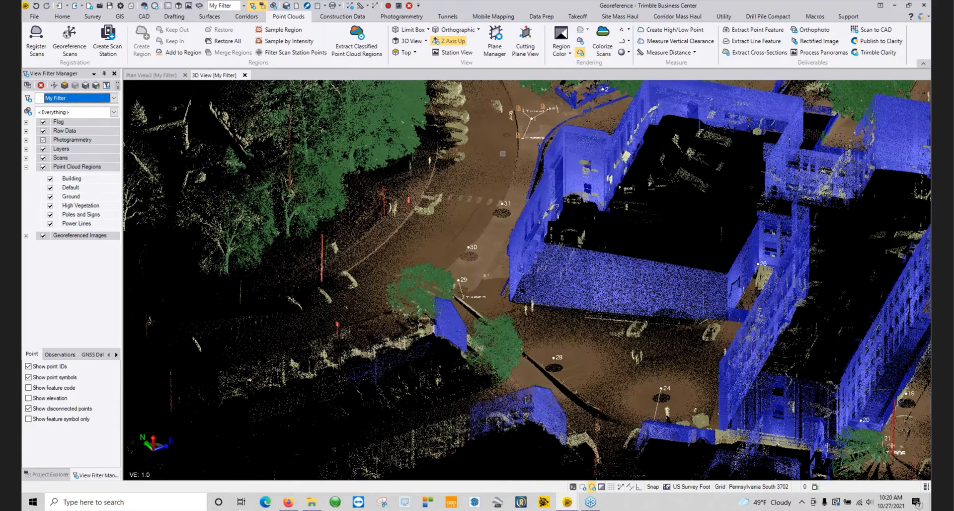
mouse_move(611, 177)
middle_down()
mouse_move(458, 149)
mouse_move(417, 173)
middle_up()
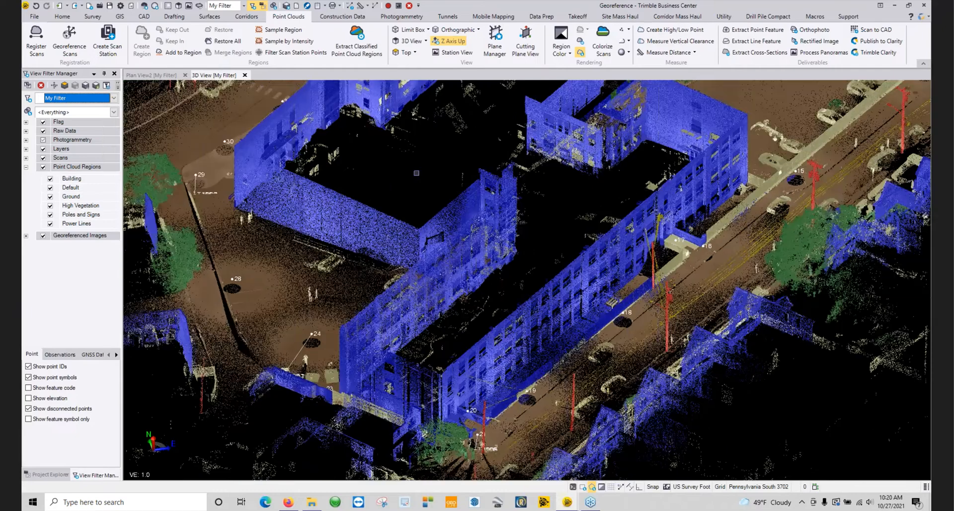
- Hide the Default and High Vegetation point cloud regions and view the remaining classes from around the building
click(50, 188)
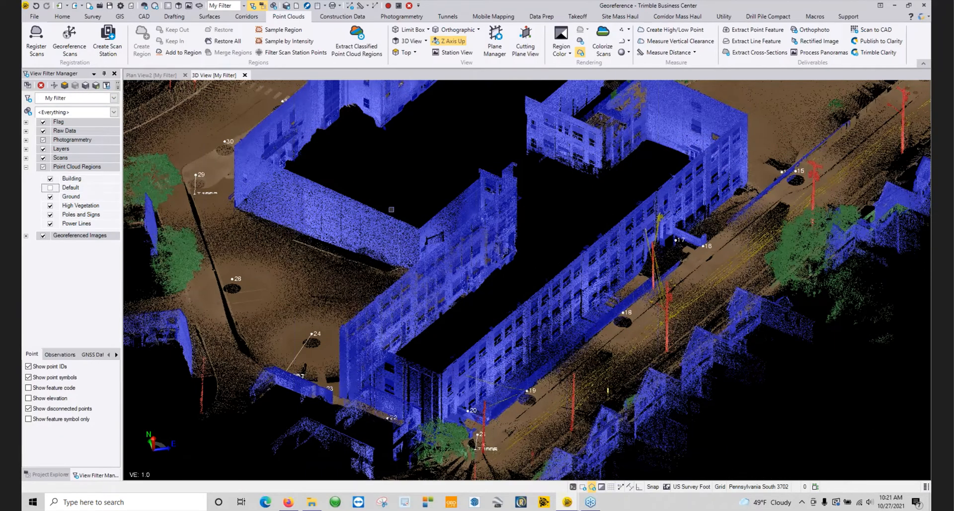
scroll(392, 209, down, 2)
middle_drag(392, 209, 524, 232)
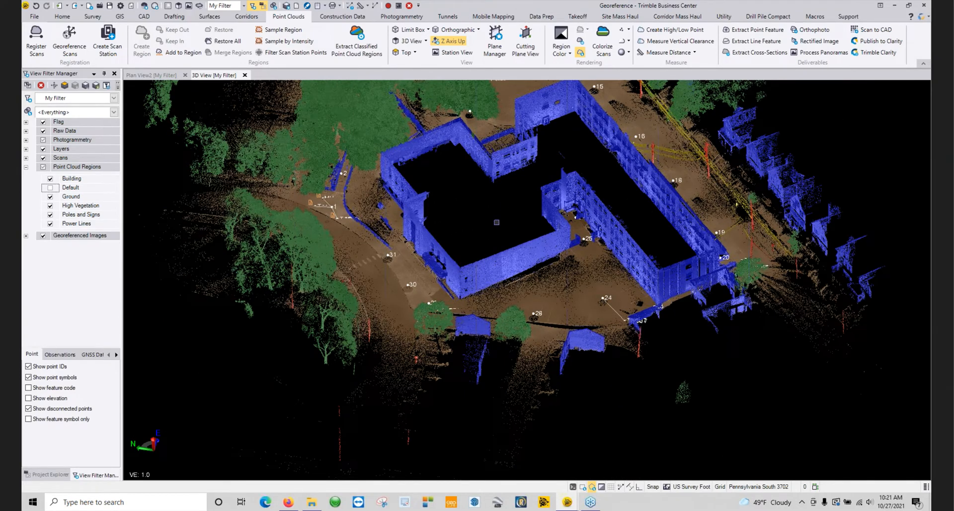
click(50, 206)
middle_drag(420, 164, 511, 290)
shift+middle_drag(480, 242, 496, 230)
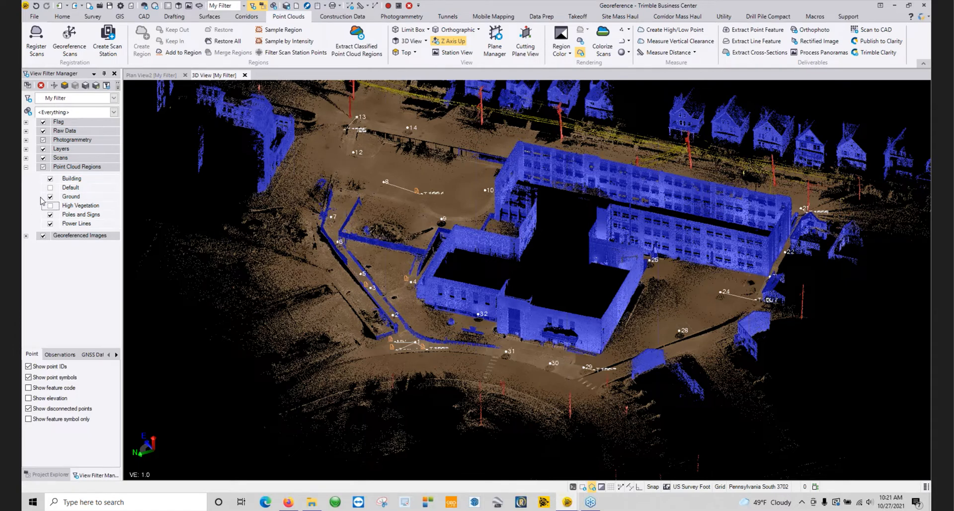
- Import CAD Template.dwt from the PowerHour Data folder, skip viewing the import errors, and look through the expanded Layers branch
click(26, 149)
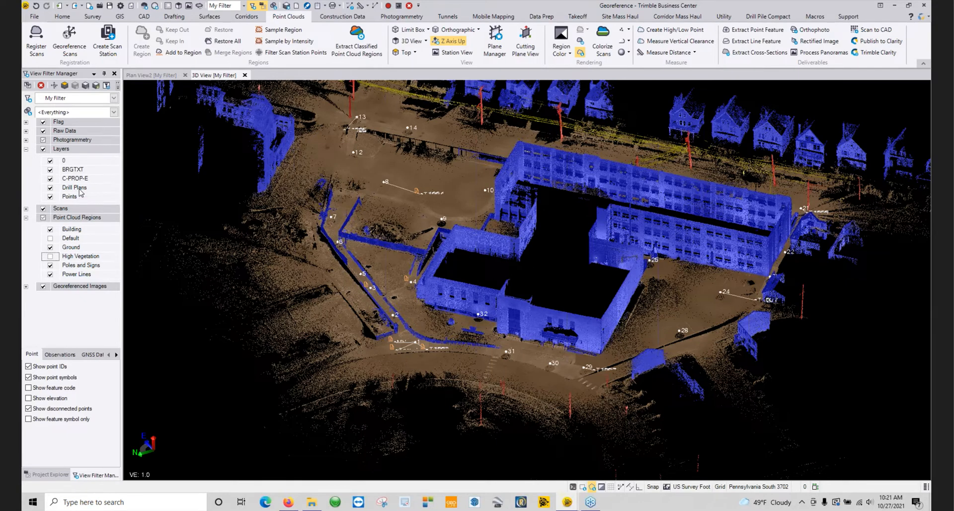
click(310, 503)
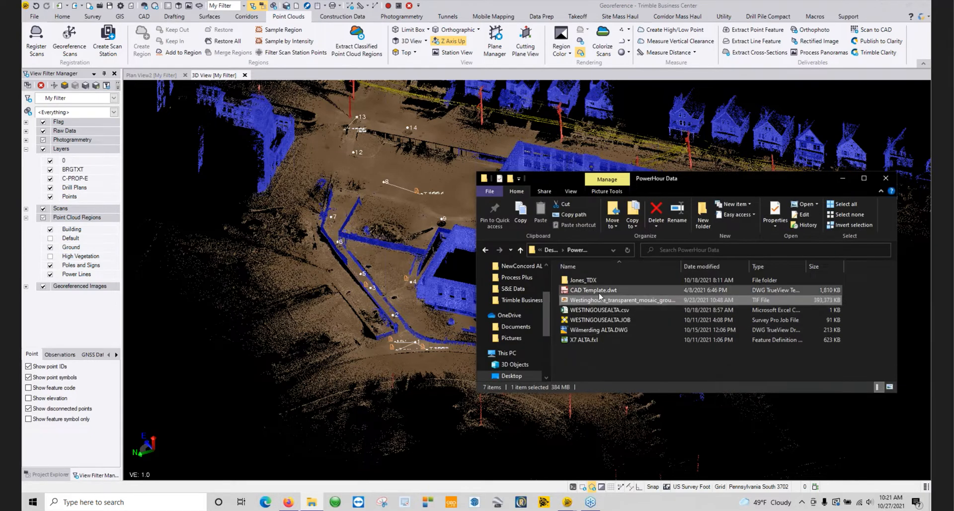
click(655, 290)
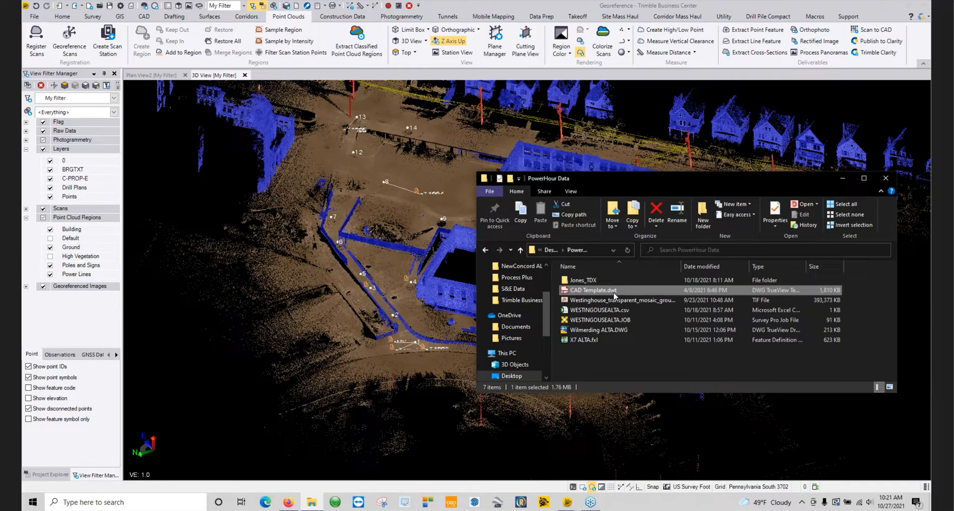
drag(615, 293, 405, 268)
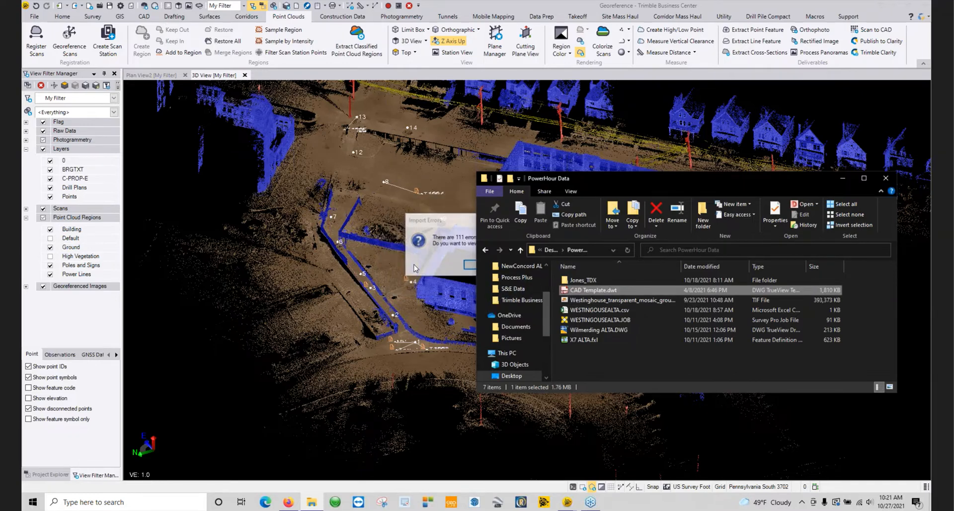
click(524, 266)
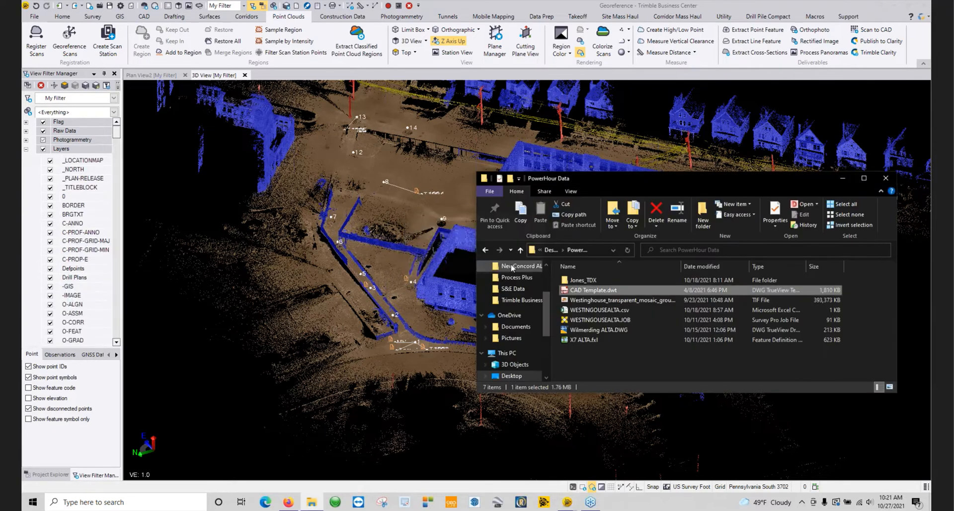
scroll(54, 196, down, 5)
scroll(84, 213, down, 15)
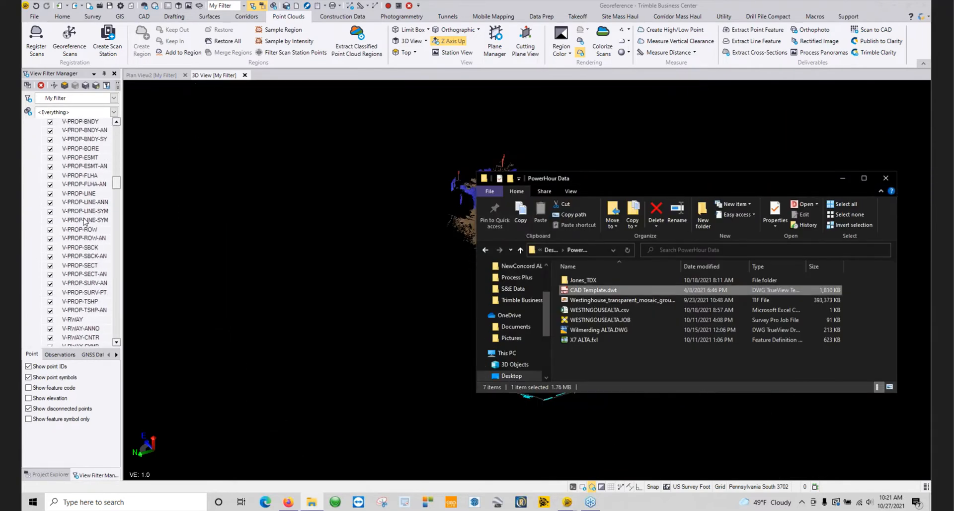
scroll(82, 230, down, 5)
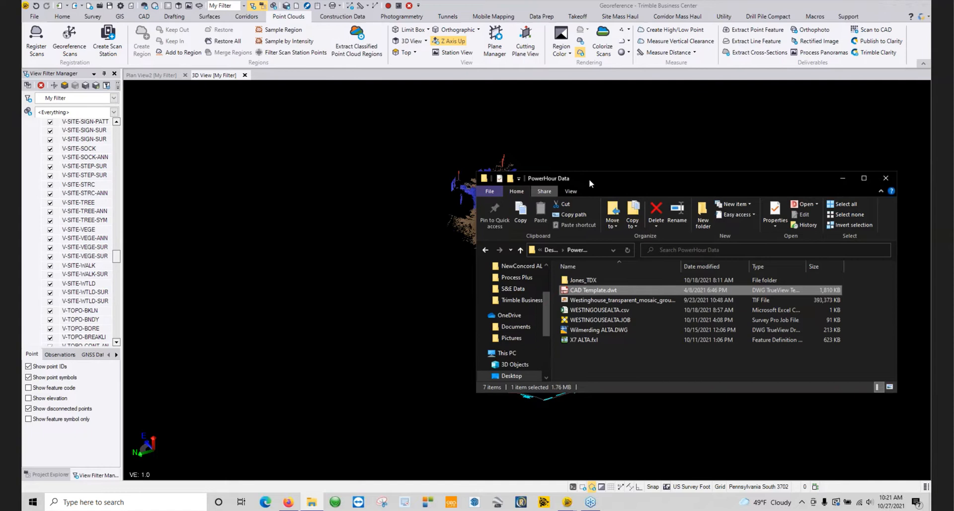
- Import the X7 ALTA.fxl feature definition file from the PowerHour Data folder into the 3D view
drag(589, 179, 277, 209)
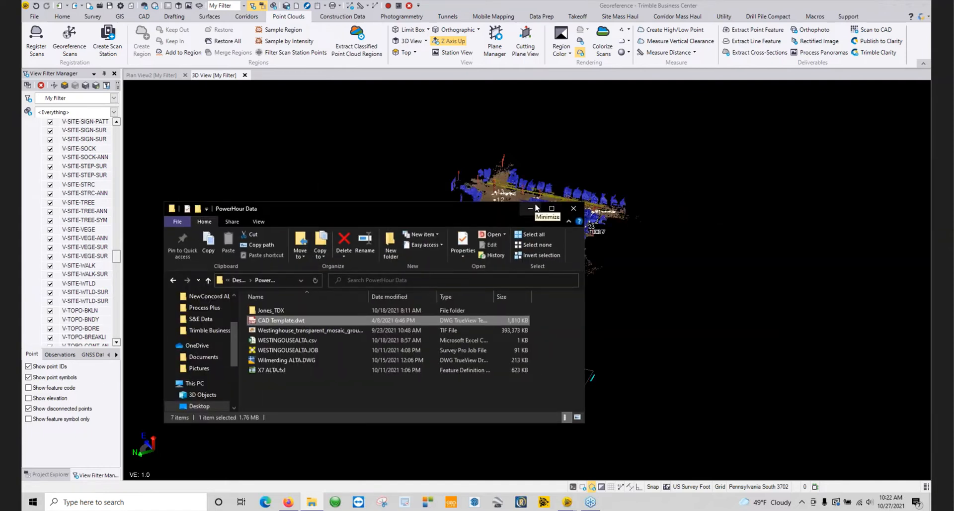
click(288, 369)
drag(270, 370, 317, 149)
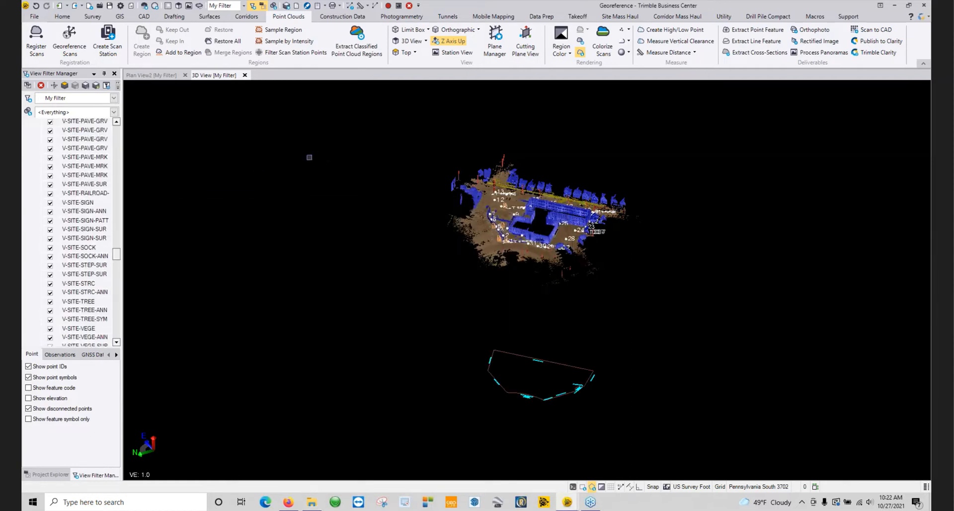
- Set a limit box over the scans and reduce its height to a horizontal slice about 1.2 ft thick at about elevation 805.6
scroll(529, 194, up, 8)
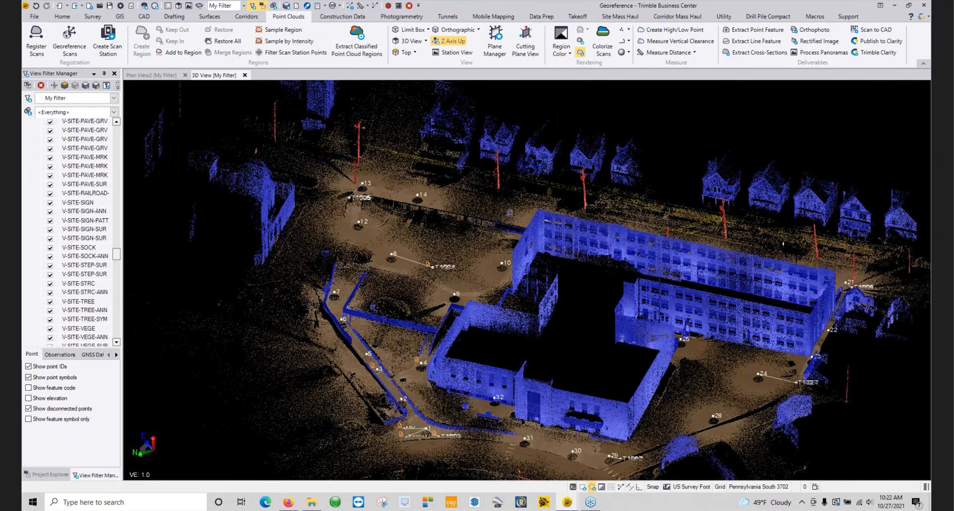
scroll(510, 212, up, 3)
mouse_move(502, 216)
middle_down()
mouse_move(693, 216)
mouse_move(520, 248)
mouse_move(524, 268)
mouse_move(552, 262)
mouse_move(458, 324)
mouse_move(446, 247)
mouse_move(332, 252)
mouse_move(484, 275)
mouse_move(554, 175)
mouse_move(508, 275)
mouse_move(469, 236)
mouse_move(492, 209)
middle_up()
scroll(522, 261, down, 4)
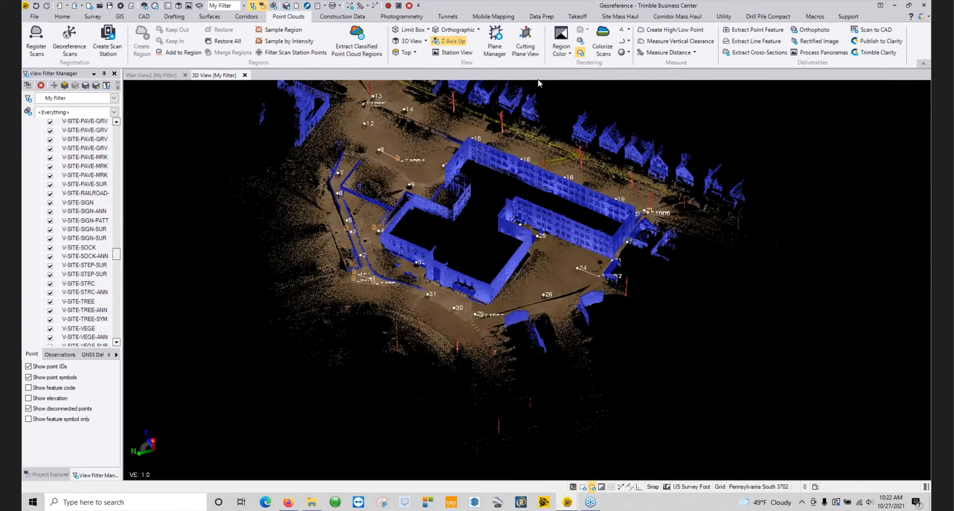
click(406, 30)
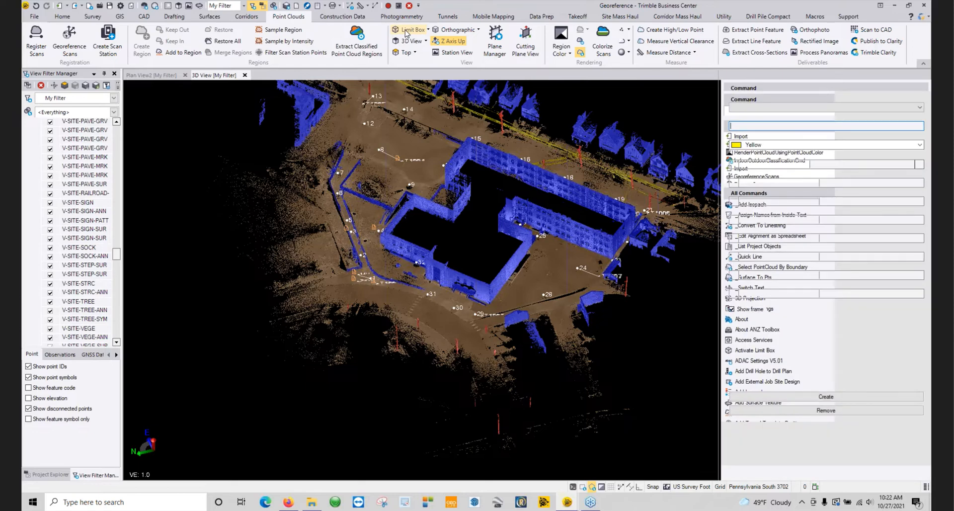
middle_drag(367, 213, 378, 190)
scroll(404, 189, down, 4)
drag(429, 148, 429, 198)
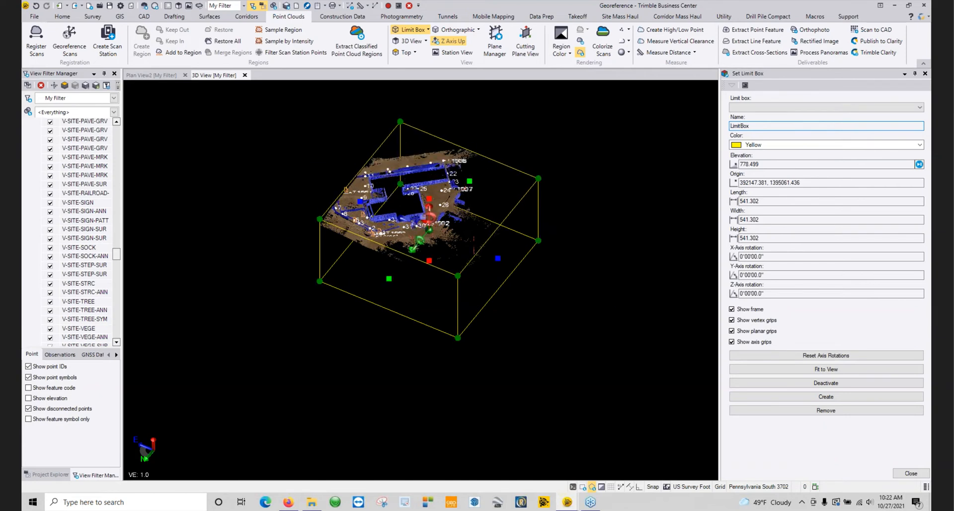
drag(429, 260, 429, 198)
middle_drag(433, 160, 353, 118)
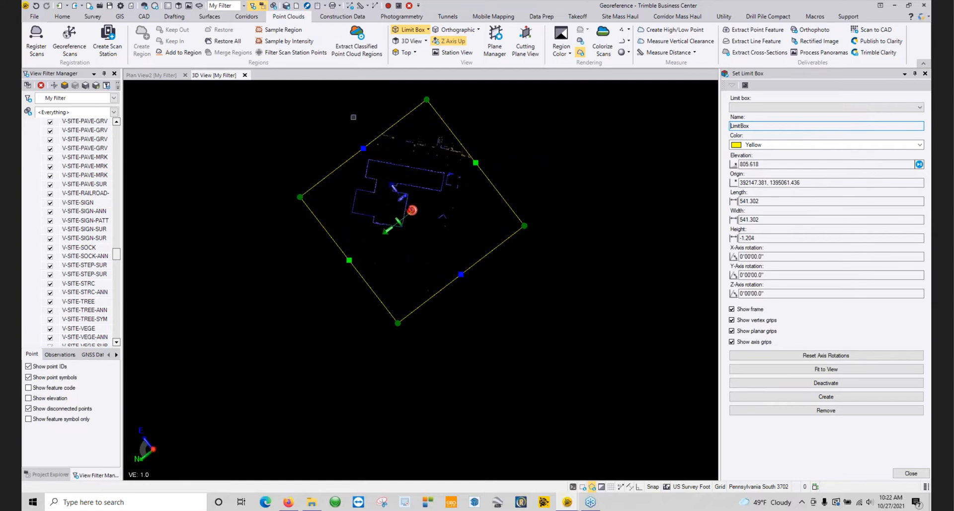
- Examine the sliced building outline from the top view and close the limit box settings
click(404, 53)
scroll(550, 298, up, 5)
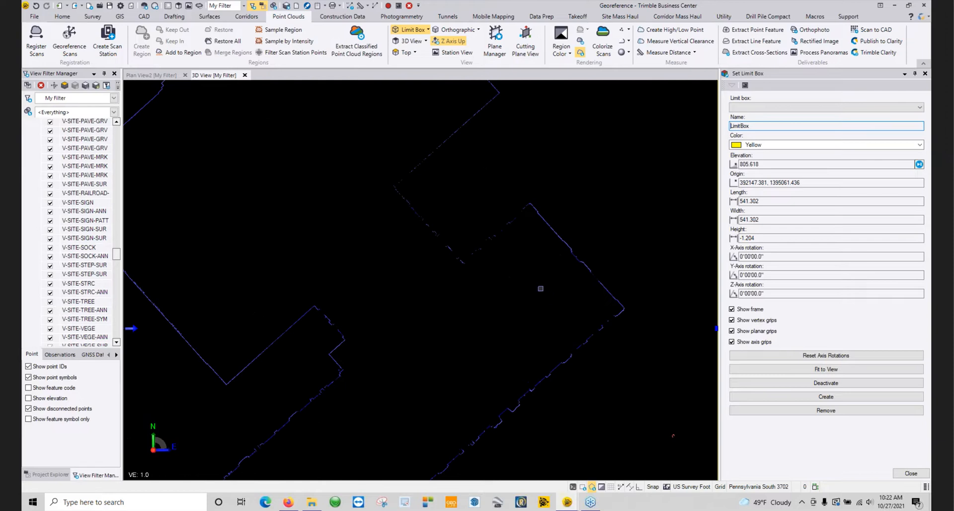
scroll(505, 230, down, 5)
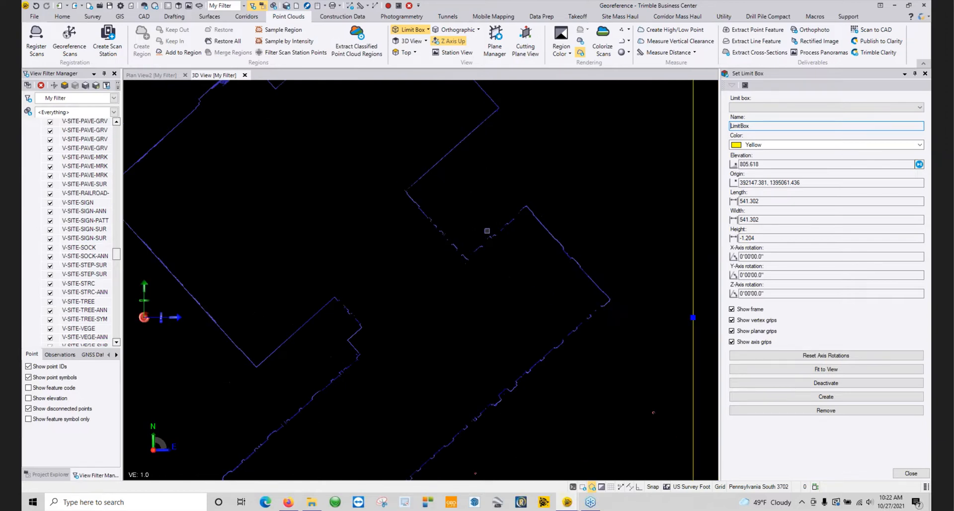
click(911, 474)
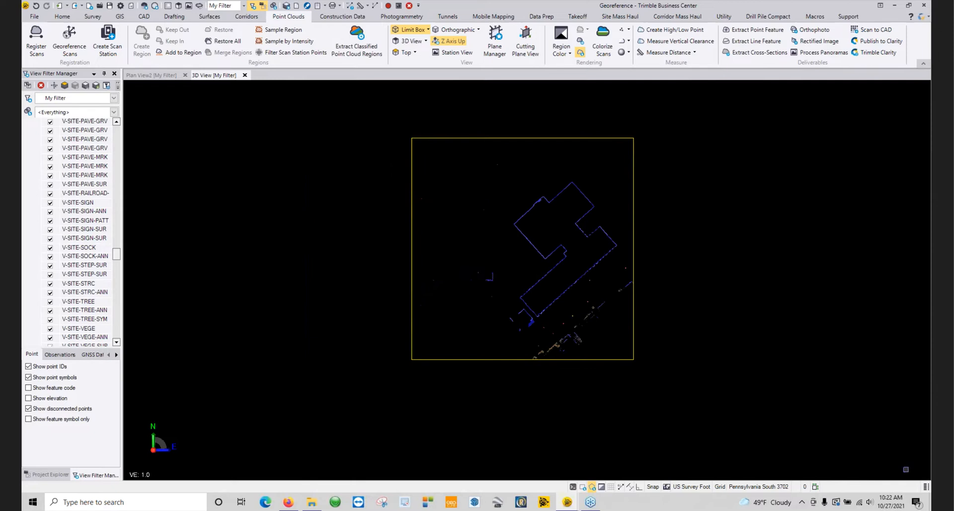
- Turn off the limit box and create a new plane named FOOTPRINT, perpendicular to the elevation axis
click(412, 31)
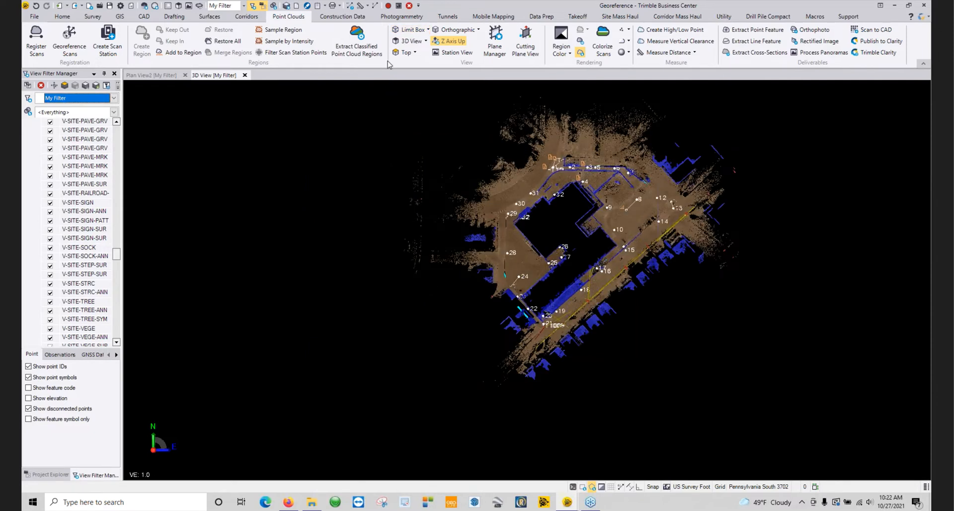
click(496, 35)
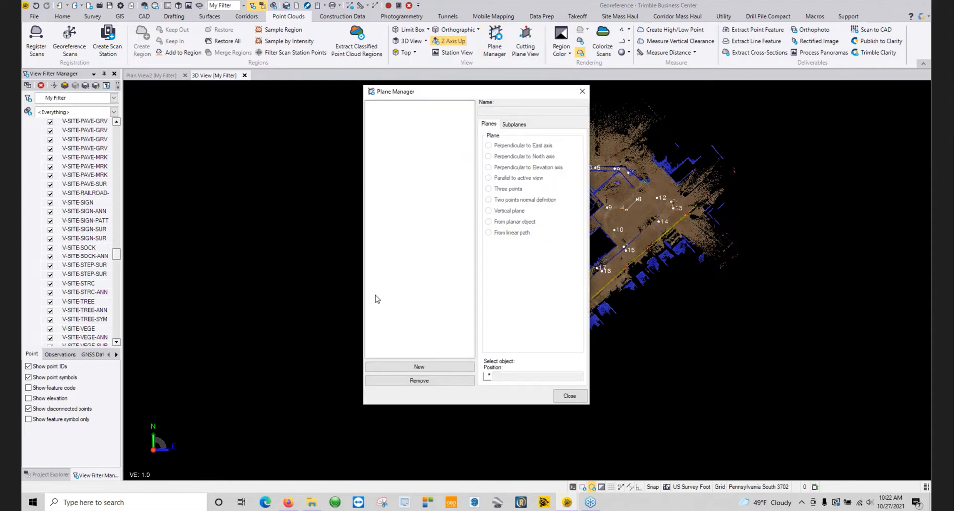
click(430, 368)
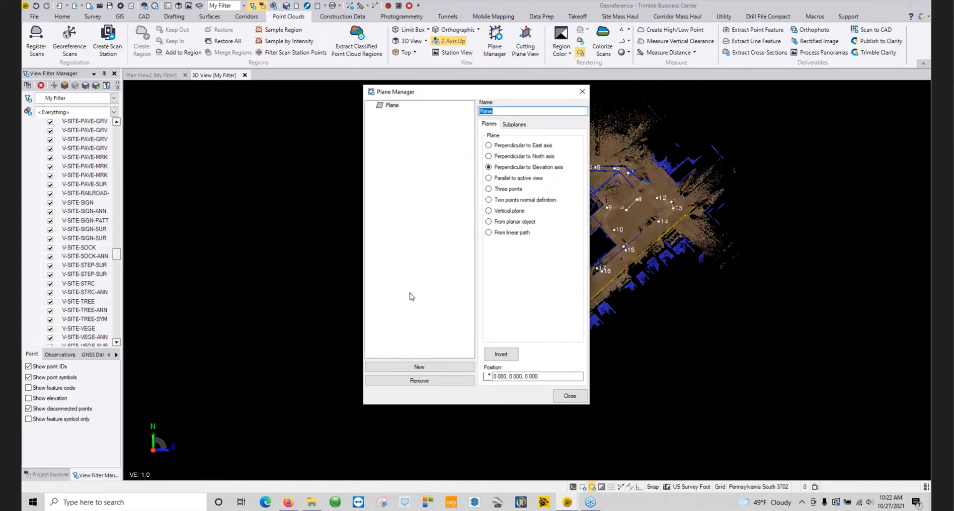
text(FOOTPRINT)
click(488, 167)
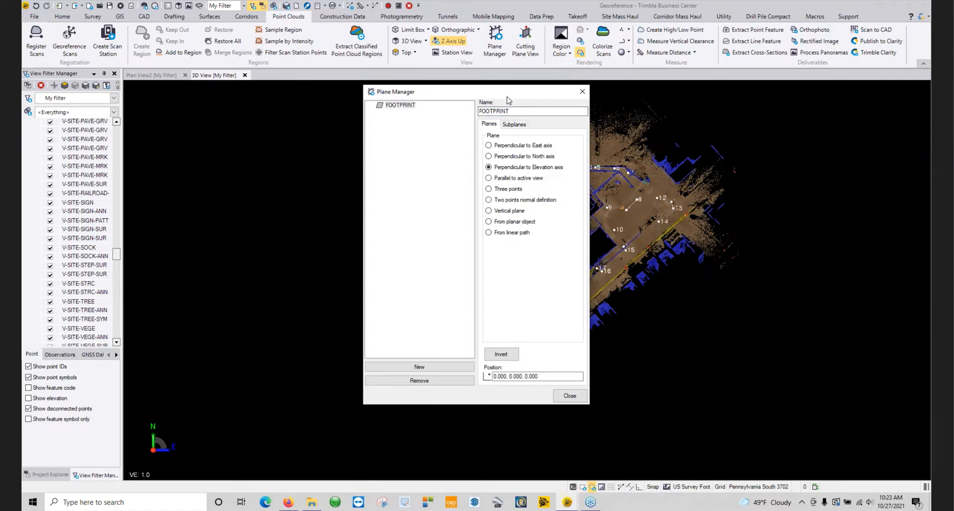
drag(506, 94, 266, 106)
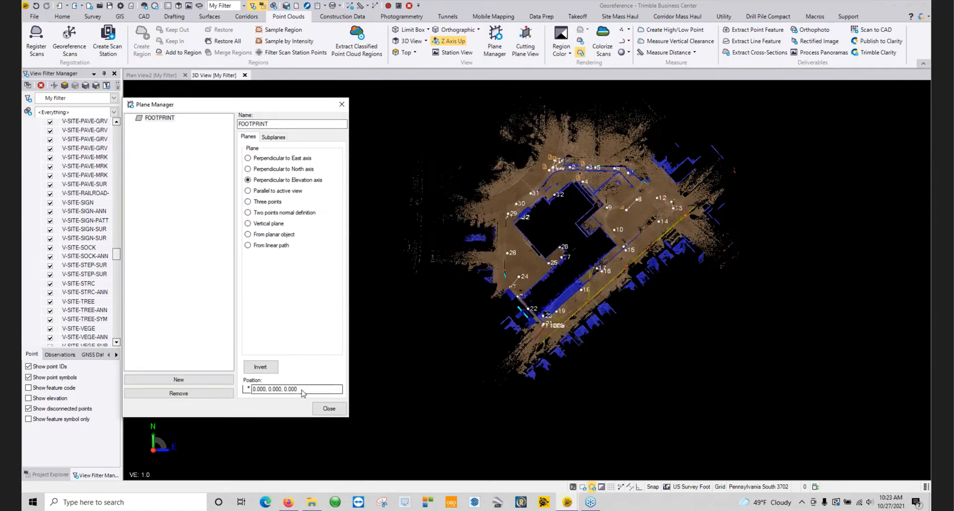
- Position the FOOTPRINT plane by picking a scan point on the building wall at about elevation 802.36, and close the Plane Manager
scroll(540, 232, up, 8)
mouse_move(493, 256)
middle_down()
mouse_move(554, 227)
mouse_move(617, 223)
mouse_move(750, 283)
middle_up()
middle_drag(614, 269, 815, 261)
middle_drag(569, 233, 623, 229)
scroll(535, 274, up, 4)
middle_drag(565, 264, 590, 252)
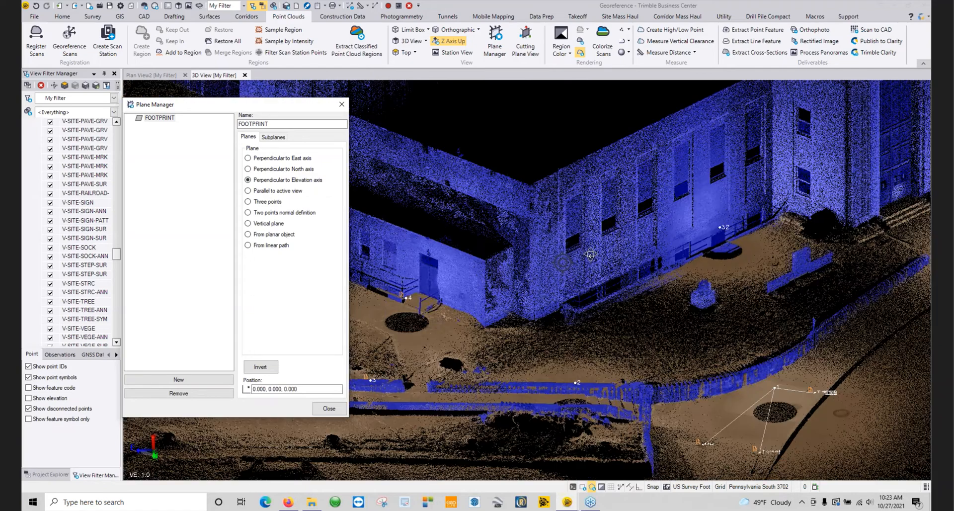
middle_drag(479, 154, 596, 278)
scroll(516, 219, down, 5)
middle_drag(496, 217, 578, 208)
middle_drag(643, 198, 641, 234)
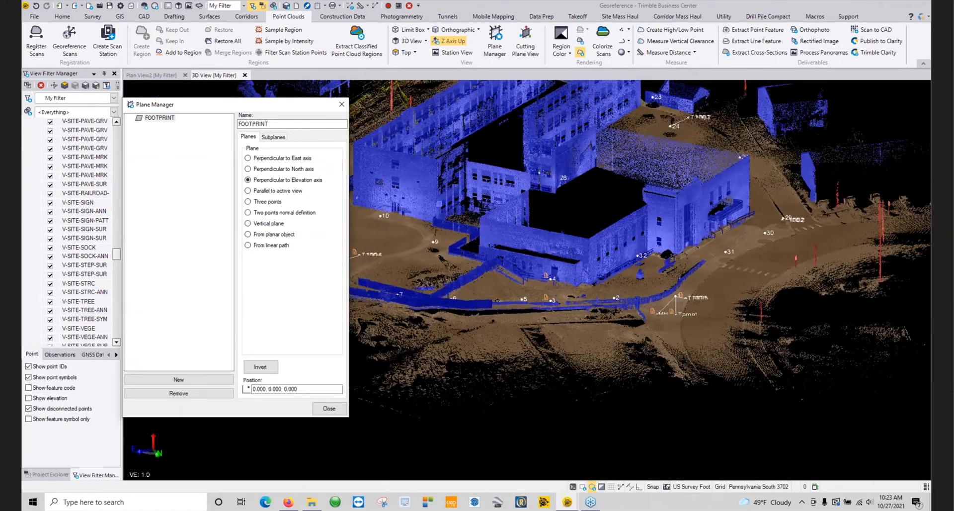
drag(303, 390, 232, 389)
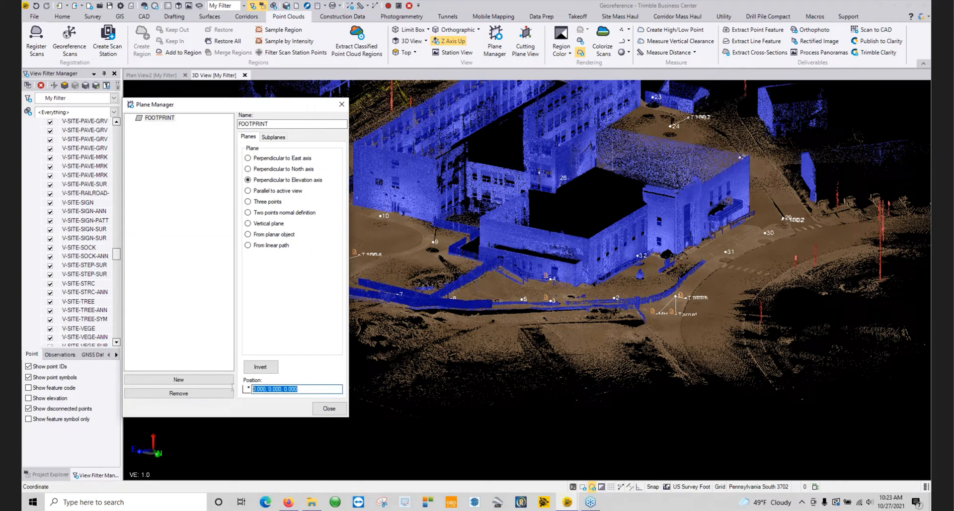
click(438, 200)
middle_drag(426, 200, 478, 203)
middle_drag(564, 210, 373, 211)
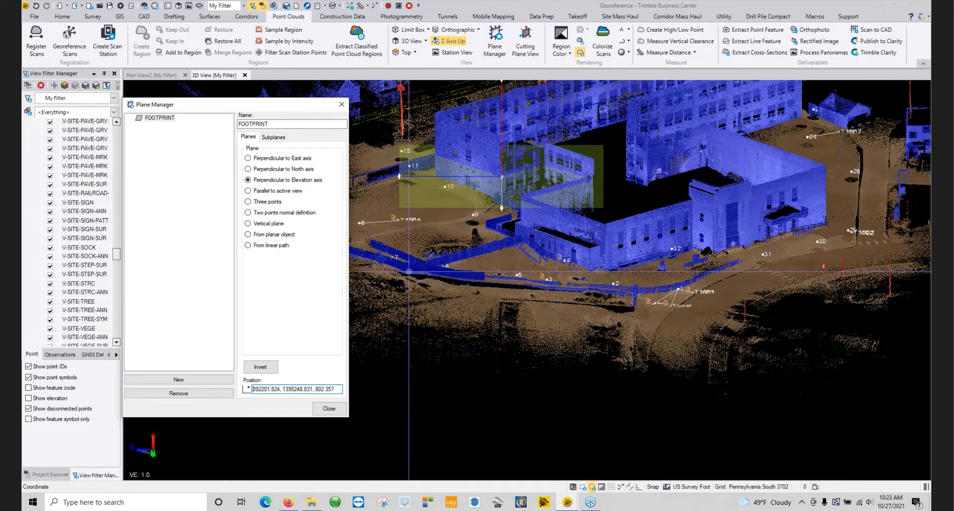
click(330, 408)
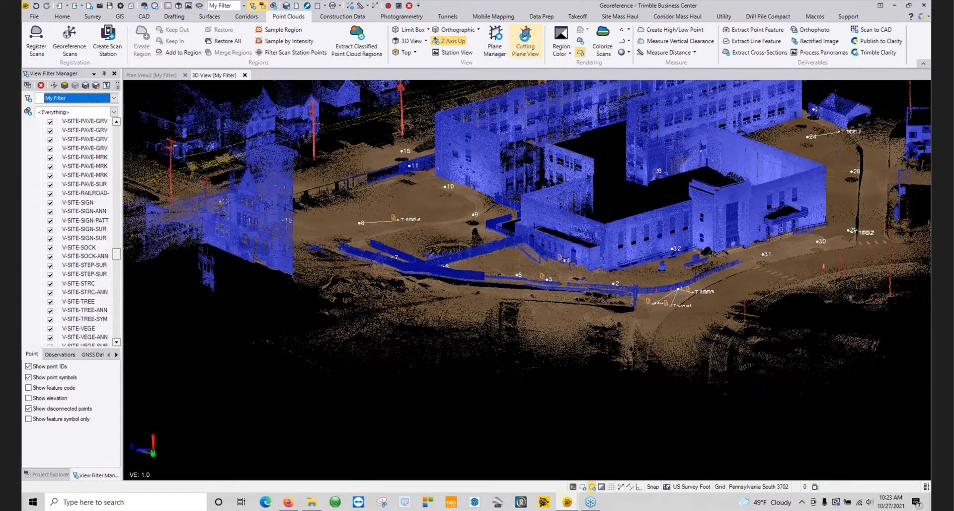
- Open the cutting plane view of the FOOTPRINT plane, enlarge it and inspect a corner of the sliced building outline
click(526, 39)
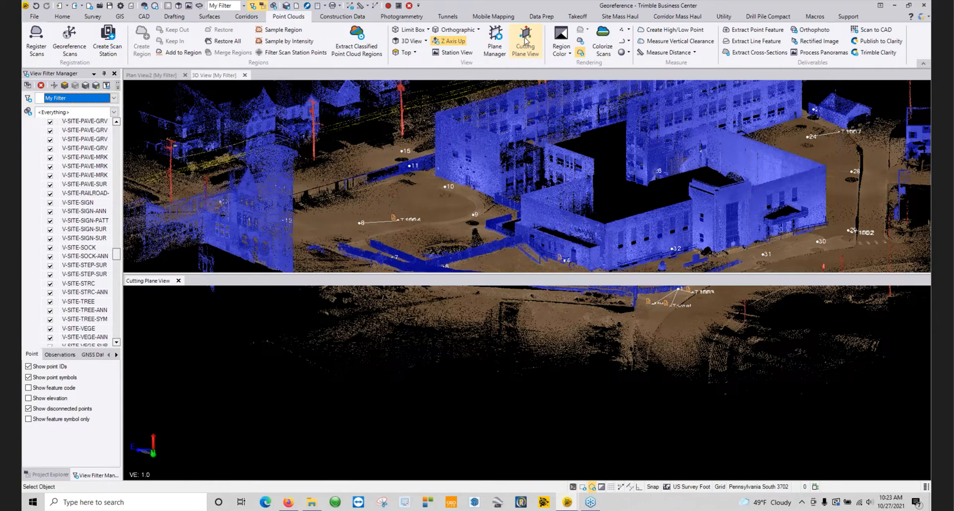
middle_drag(470, 398, 506, 332)
scroll(506, 332, up, 5)
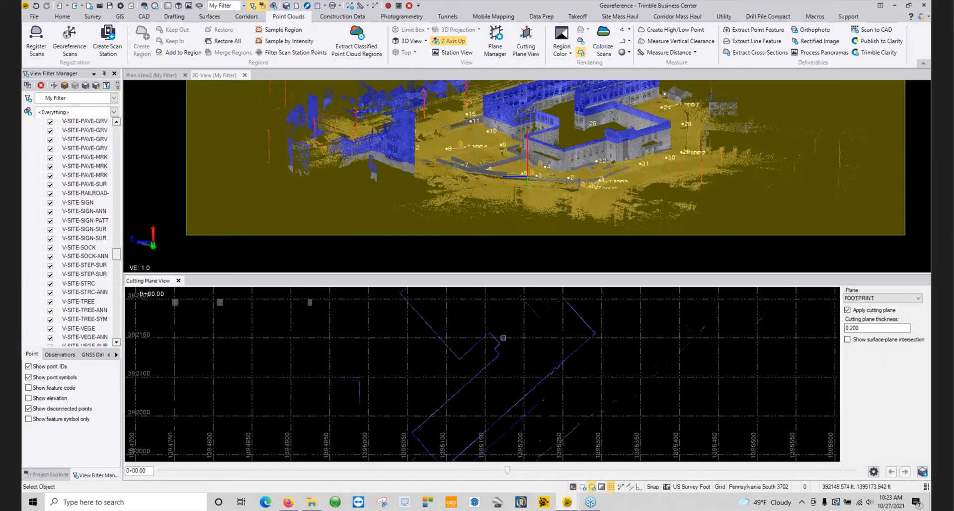
drag(511, 274, 511, 204)
scroll(507, 300, up, 10)
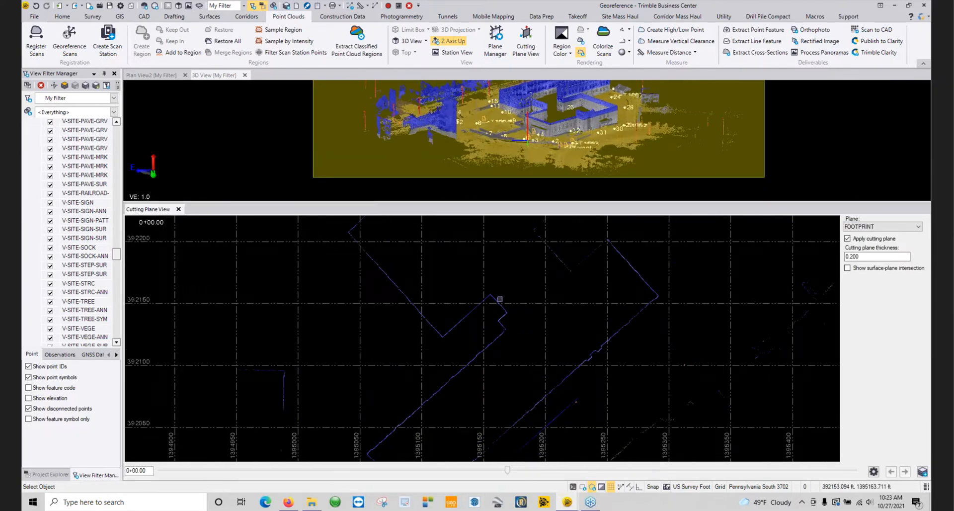
scroll(481, 288, up, 3)
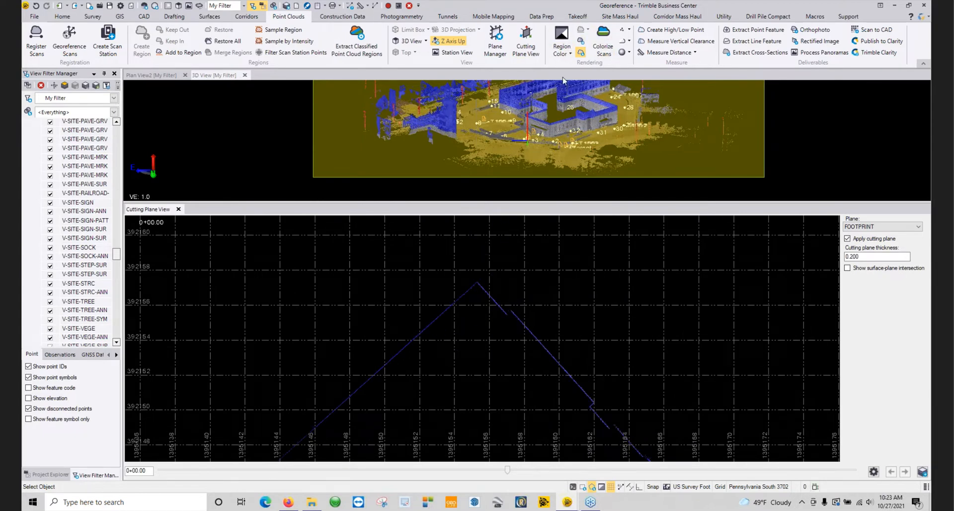
- Render the point cloud with color-coded intensity and bring the building outline back into the cutting plane view
click(561, 53)
click(584, 99)
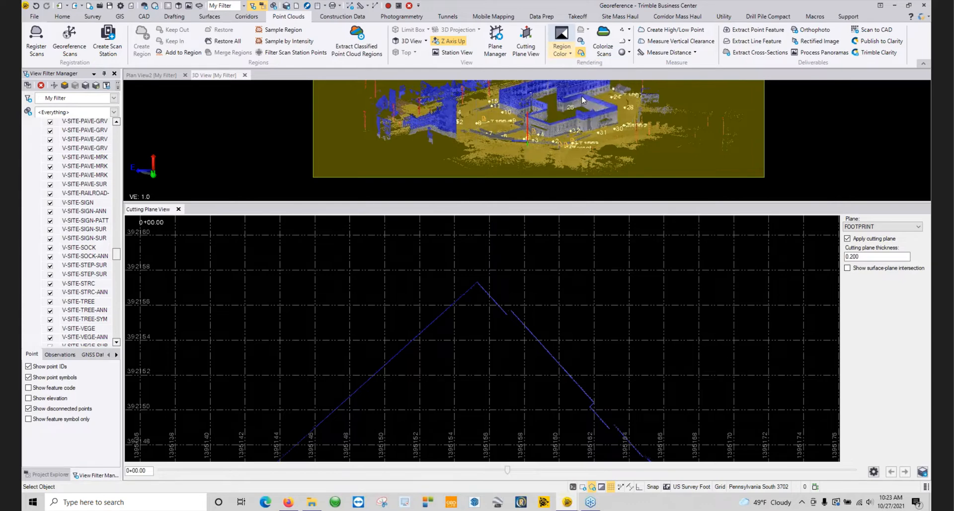
scroll(552, 271, down, 5)
scroll(557, 271, down, 6)
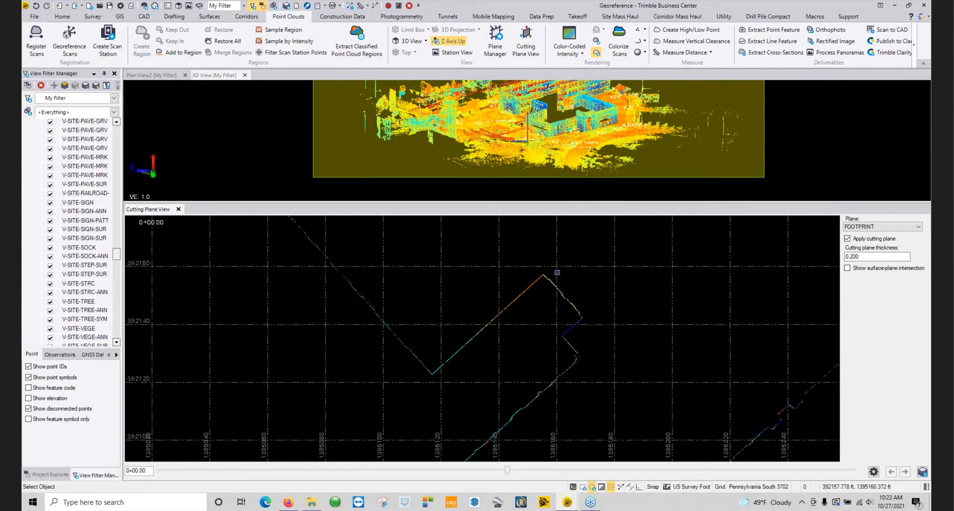
middle_drag(570, 265, 480, 314)
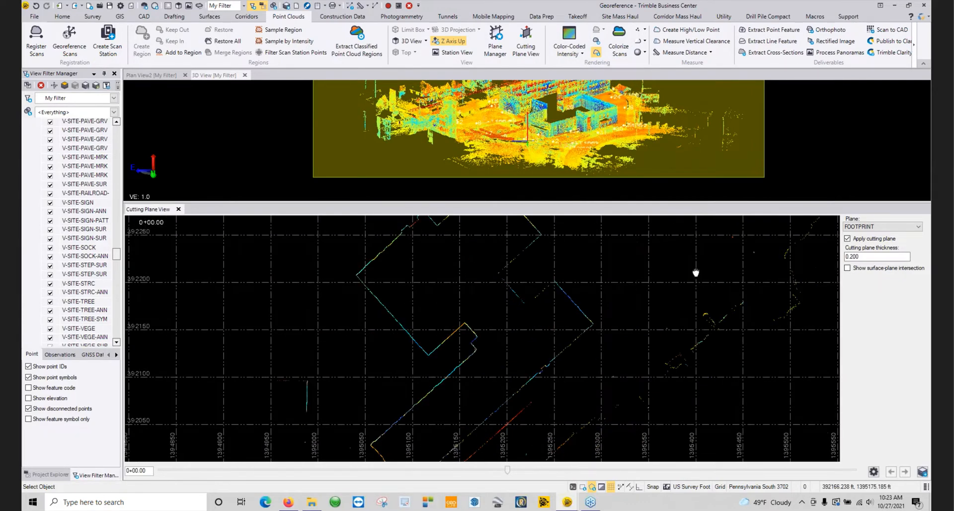
- Set the cutting plane thickness to 0.500 and inspect the building outline around its southern corner
double_click(873, 257)
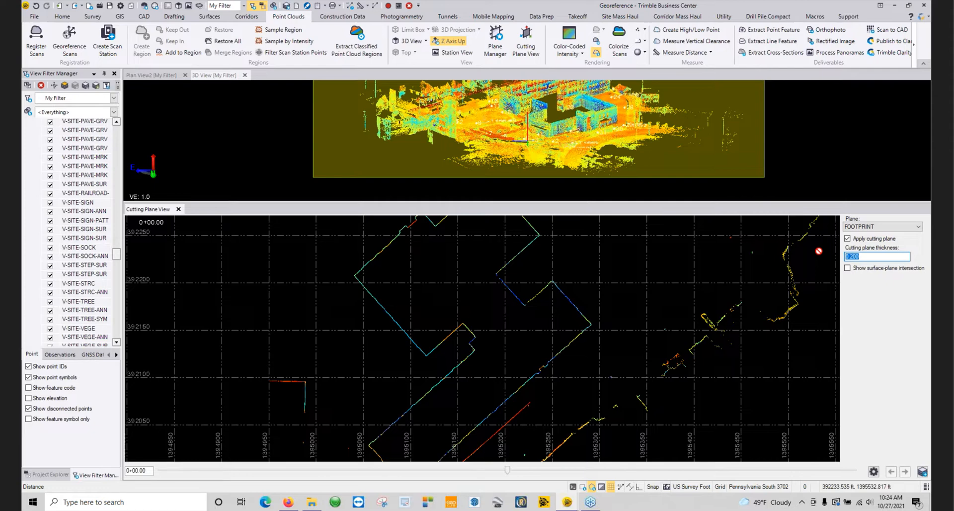
key(BackSpace)
key(Tab)
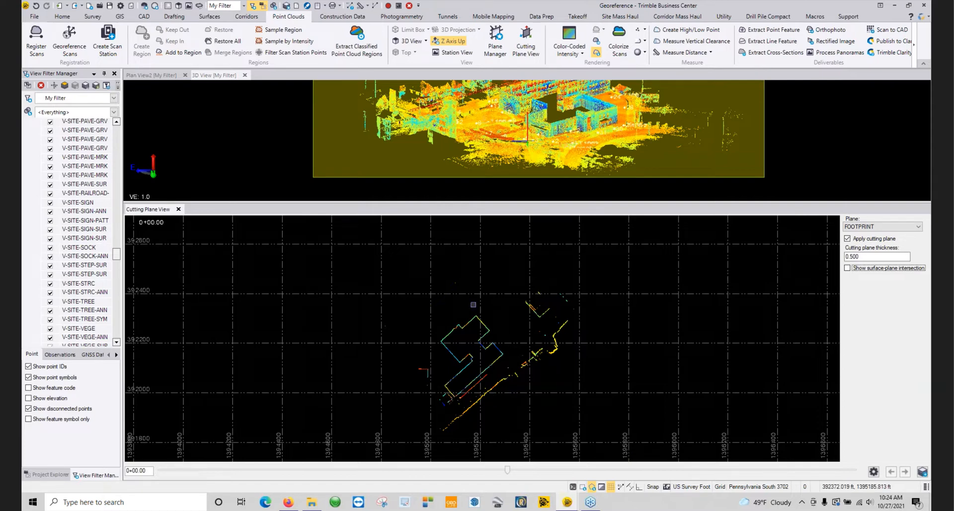
scroll(453, 398, up, 4)
scroll(453, 398, up, 10)
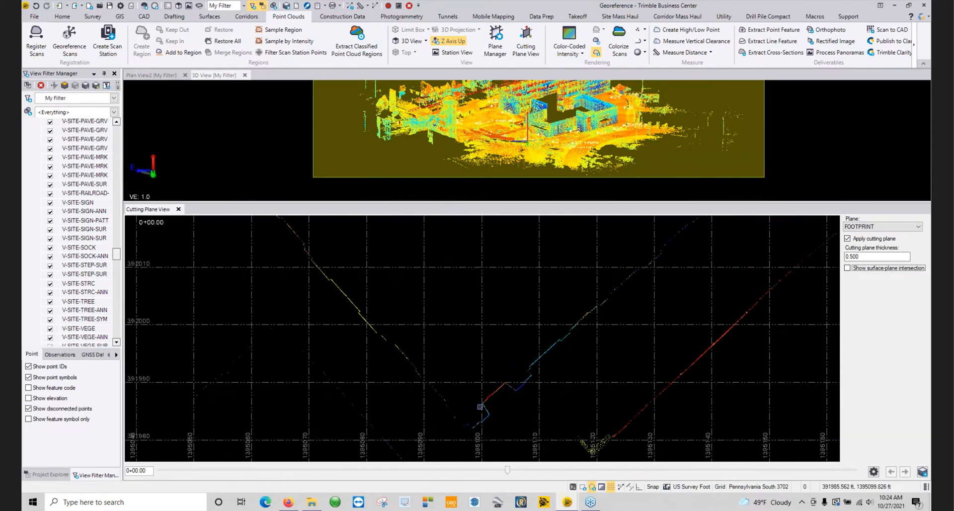
scroll(383, 306, down, 3)
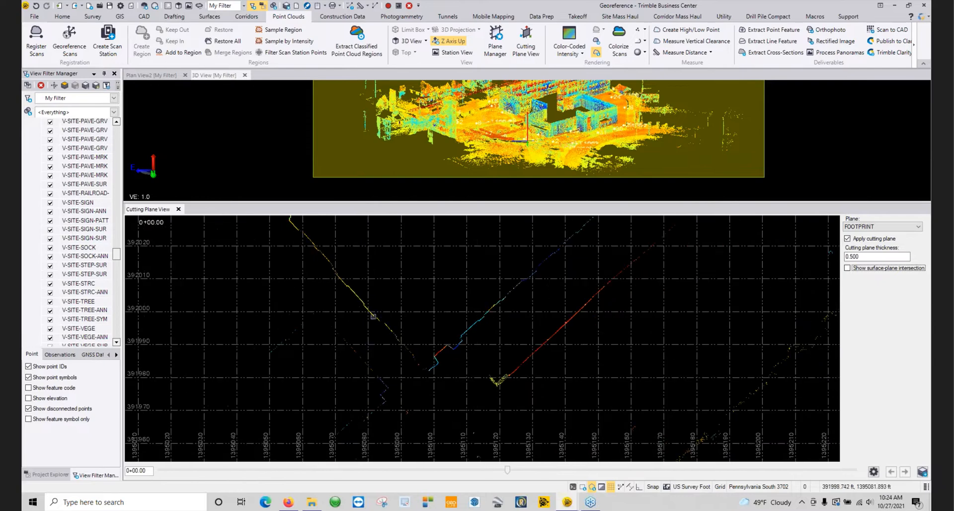
scroll(407, 256, down, 3)
scroll(423, 248, down, 4)
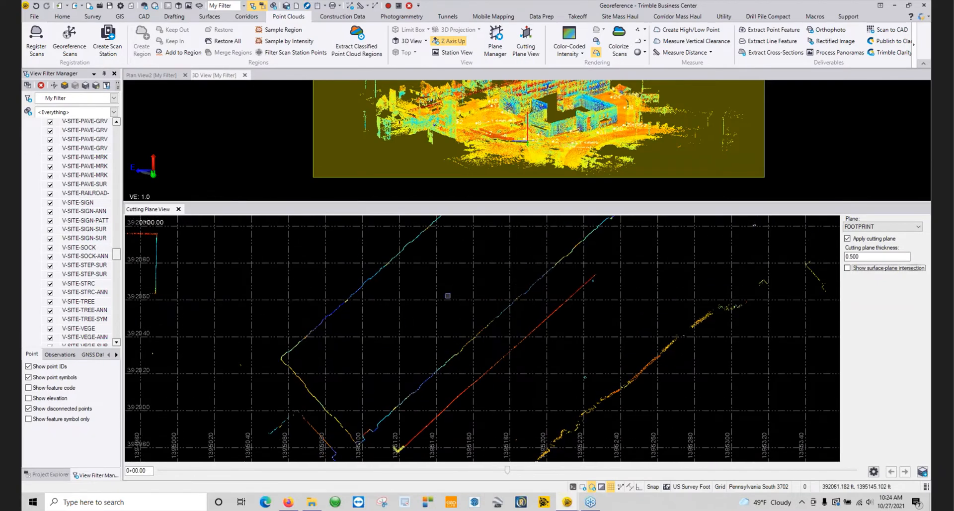
middle_drag(483, 258, 434, 349)
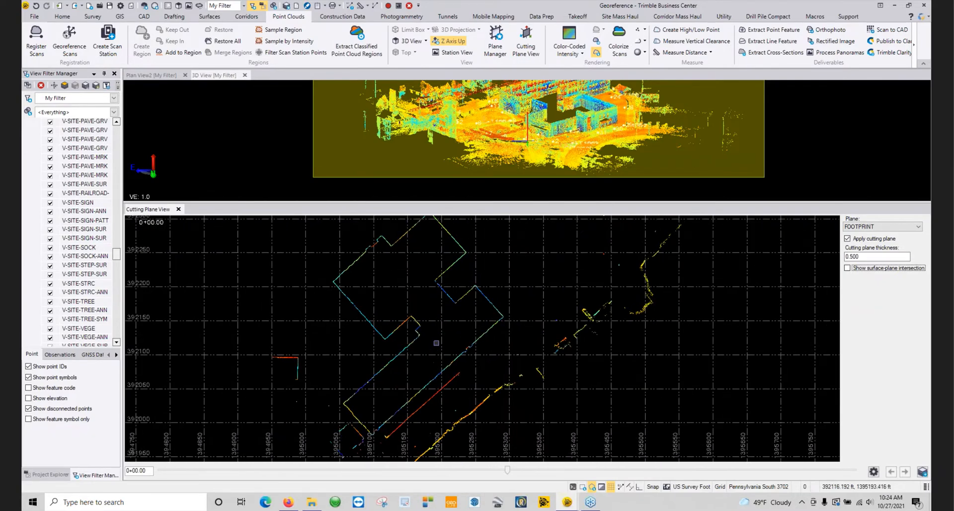
scroll(442, 330, down, 1)
- Create a linestring named BLDG on layer V-SITE-BLDG
click(146, 17)
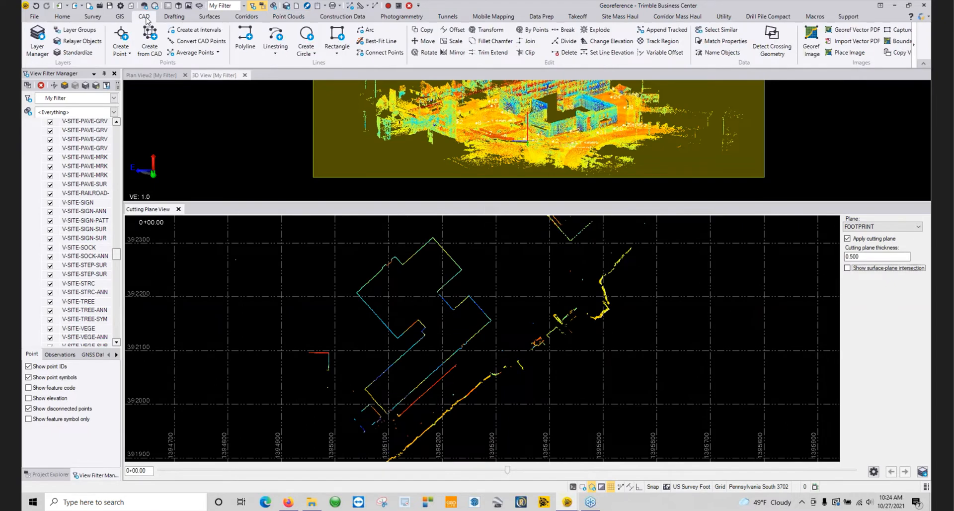
click(273, 36)
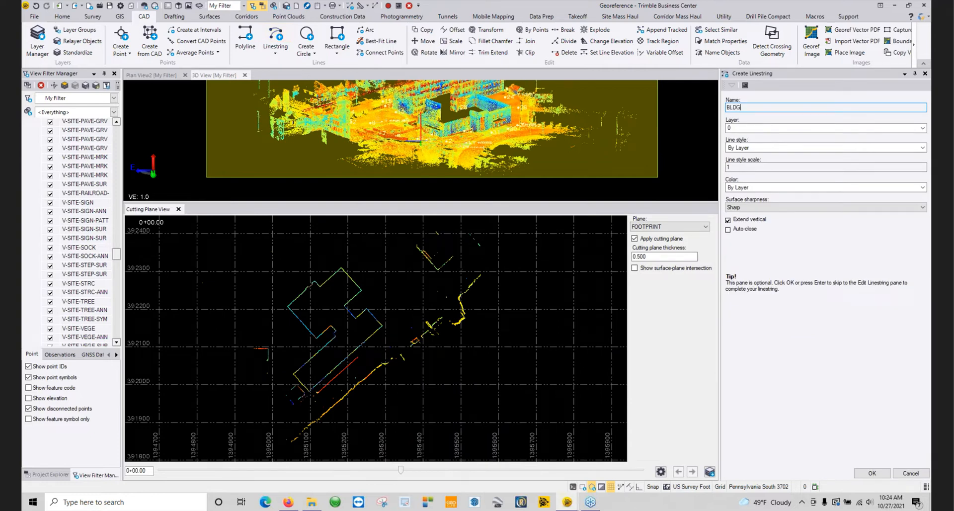
click(738, 133)
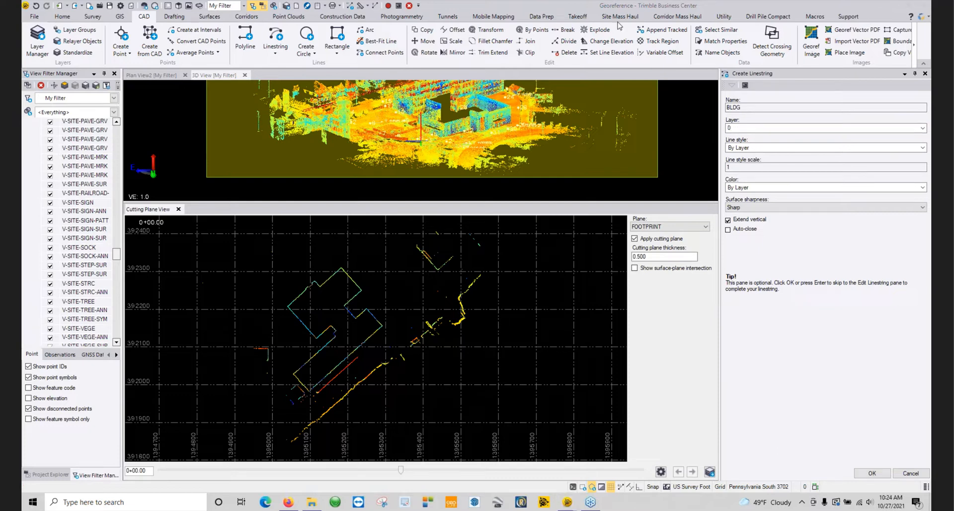
click(923, 128)
drag(923, 142, 926, 185)
click(821, 167)
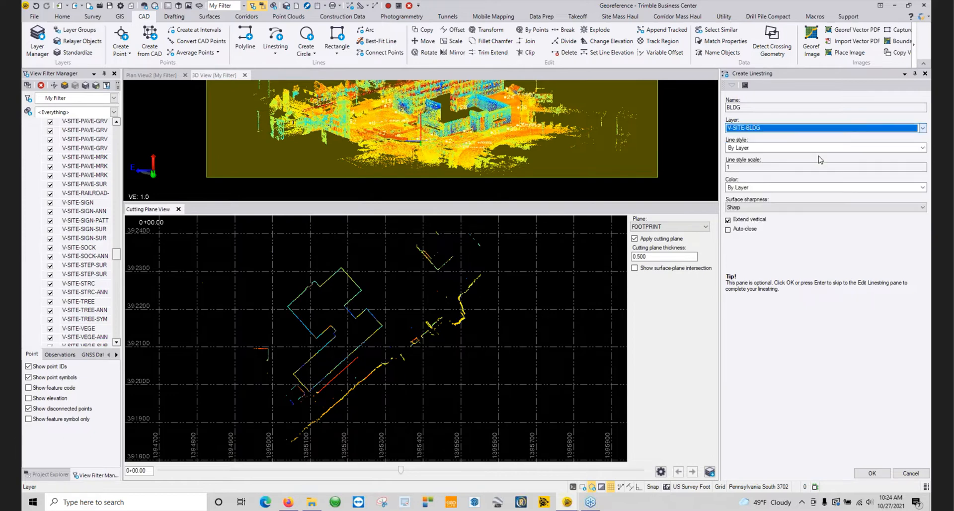
click(872, 473)
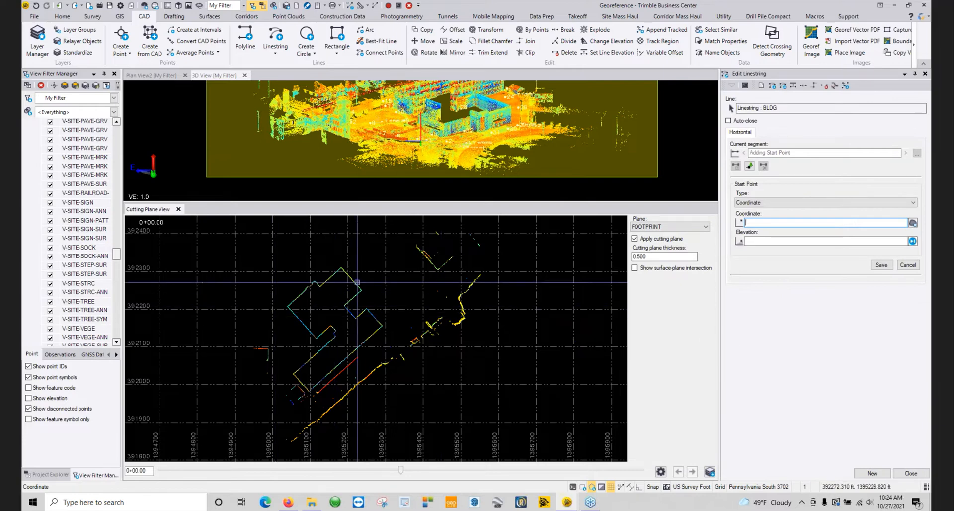
- Start the BLDG linestring at the building's northern corner and trace two walls to the inner corner of the eastern recess
scroll(357, 281, up, 5)
scroll(462, 303, up, 2)
click(507, 273)
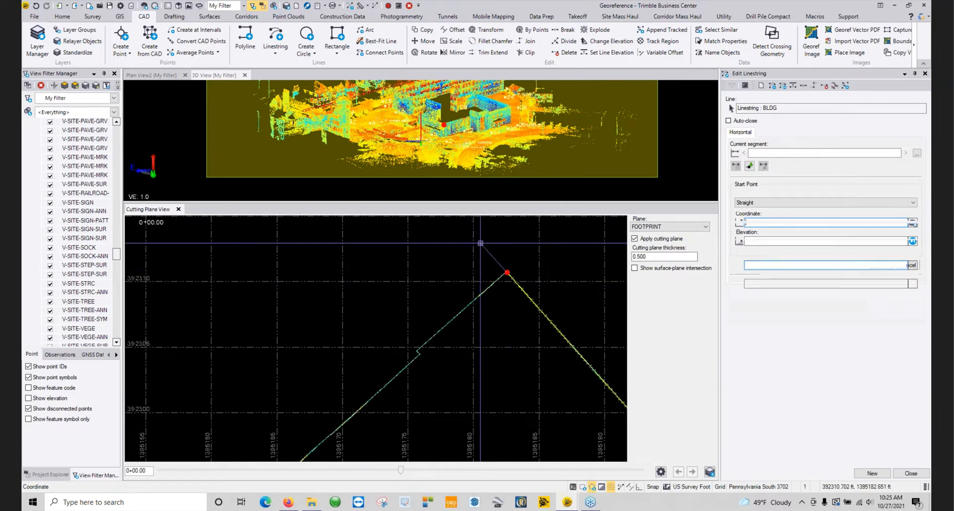
scroll(505, 290, down, 4)
middle_drag(505, 289, 444, 251)
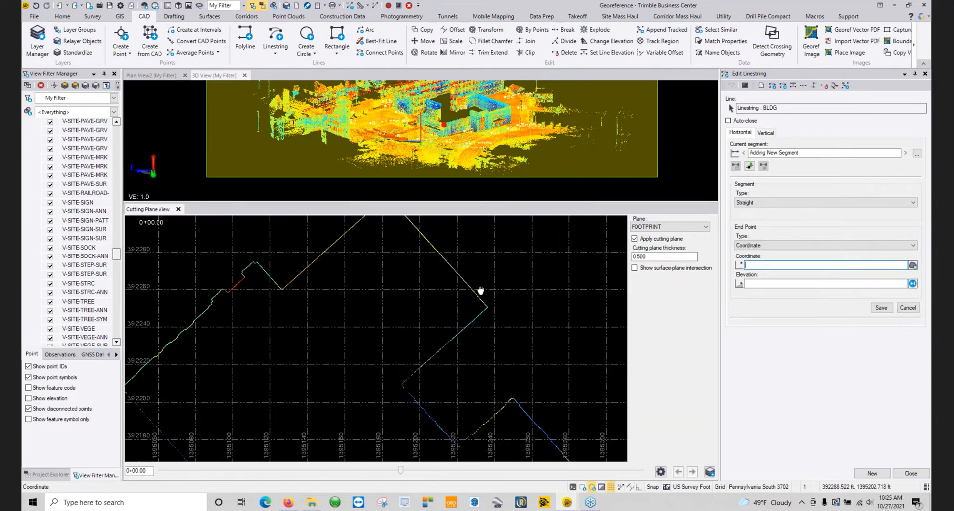
click(486, 307)
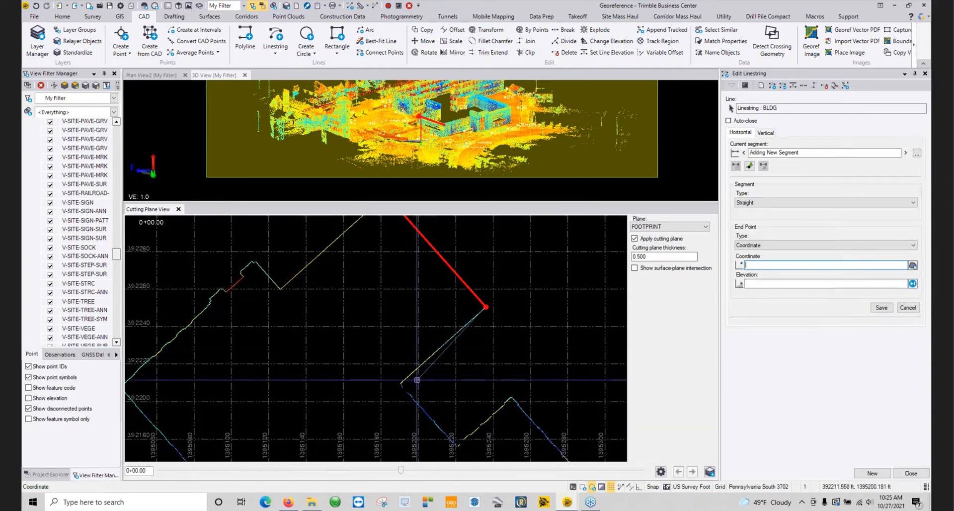
click(401, 383)
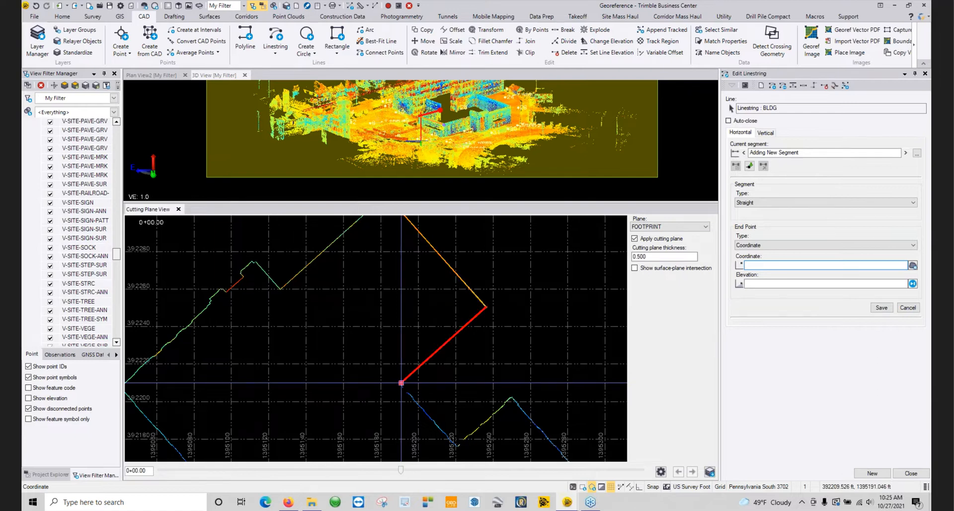
- Trace the remaining sides of the eastern recess and continue the linestring to the building's easternmost corner
click(458, 447)
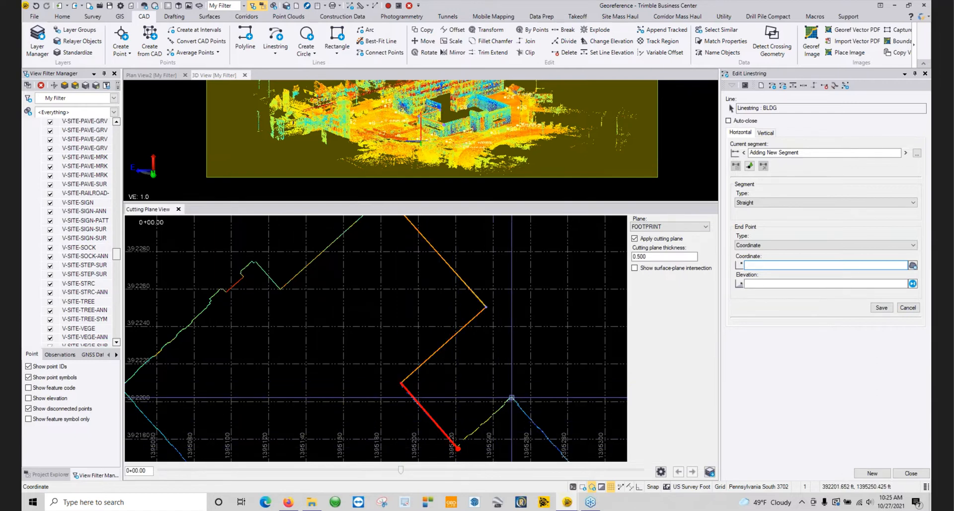
click(510, 398)
scroll(502, 318, down, 3)
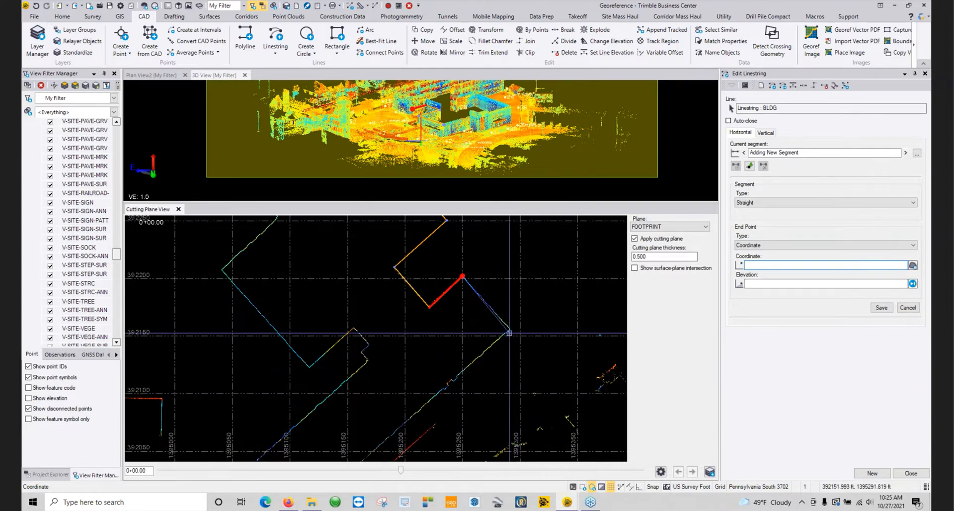
click(509, 330)
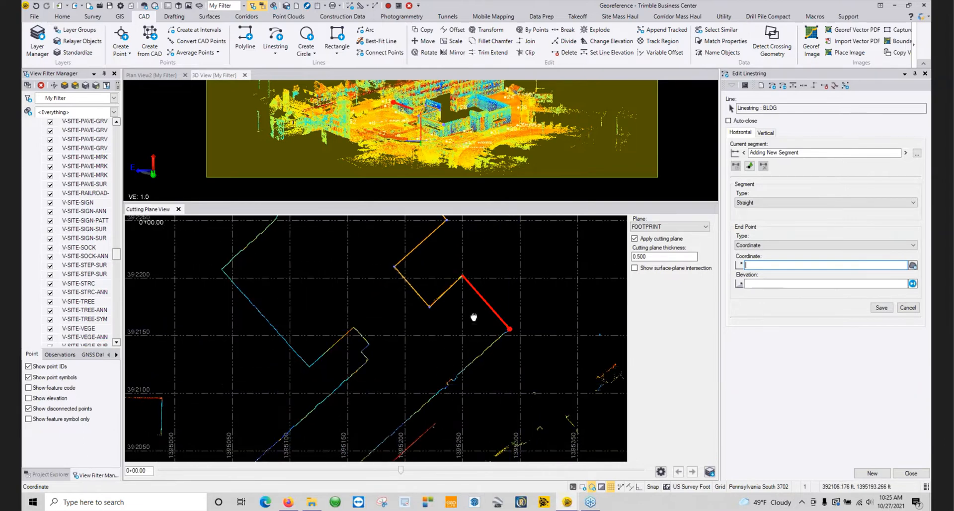
- Trace the long southeastern wall to the southern corner and continue across the short end wall
middle_drag(400, 379, 593, 230)
click(479, 377)
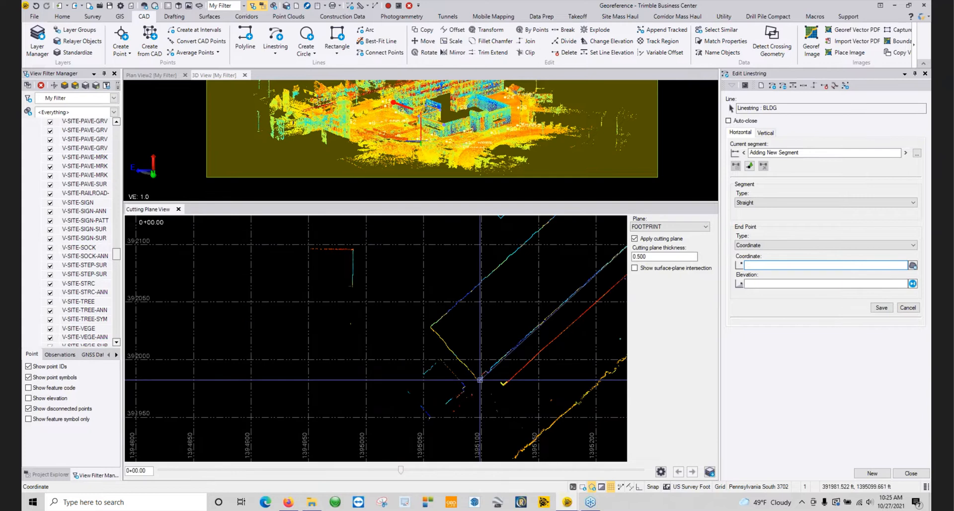
click(430, 327)
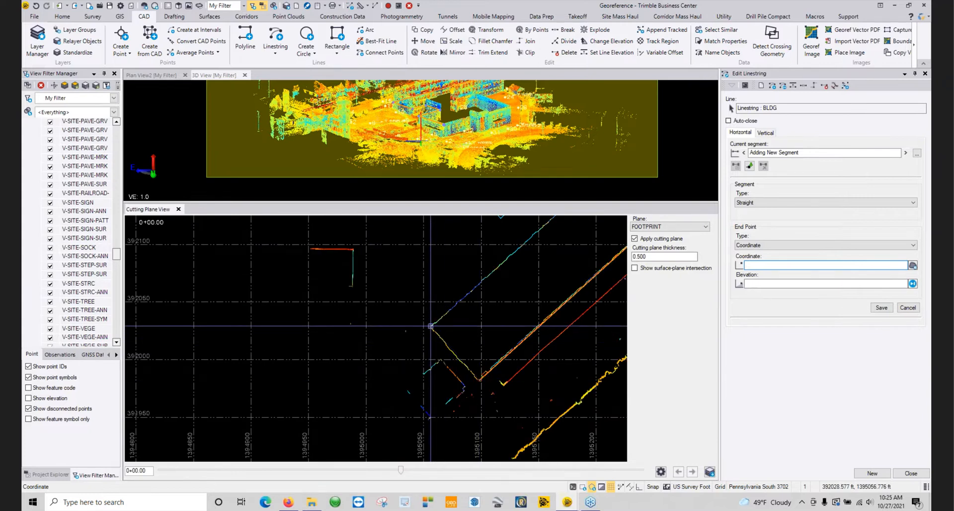
- Continue the linestring northeast along the long wing's inner wall, around the small notch, to the next wing's southern corner
middle_drag(494, 256, 381, 419)
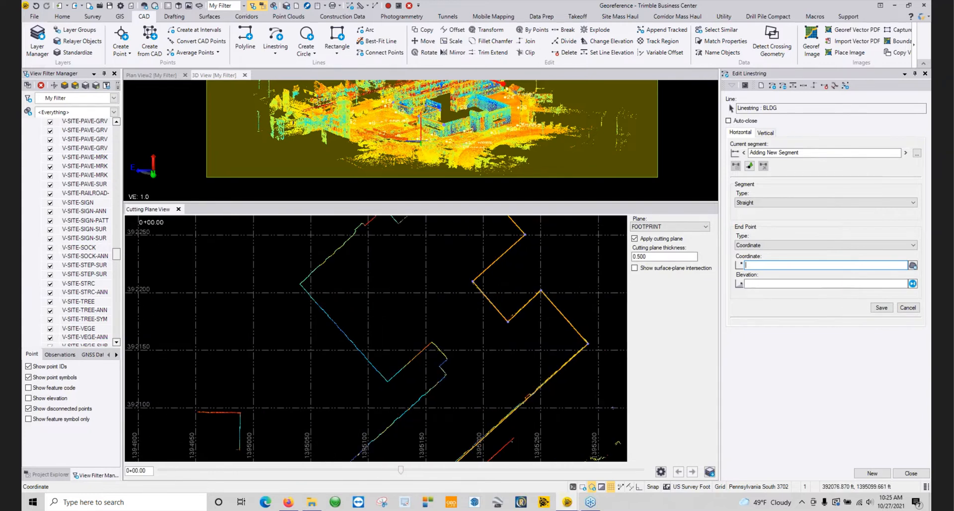
click(444, 371)
click(440, 366)
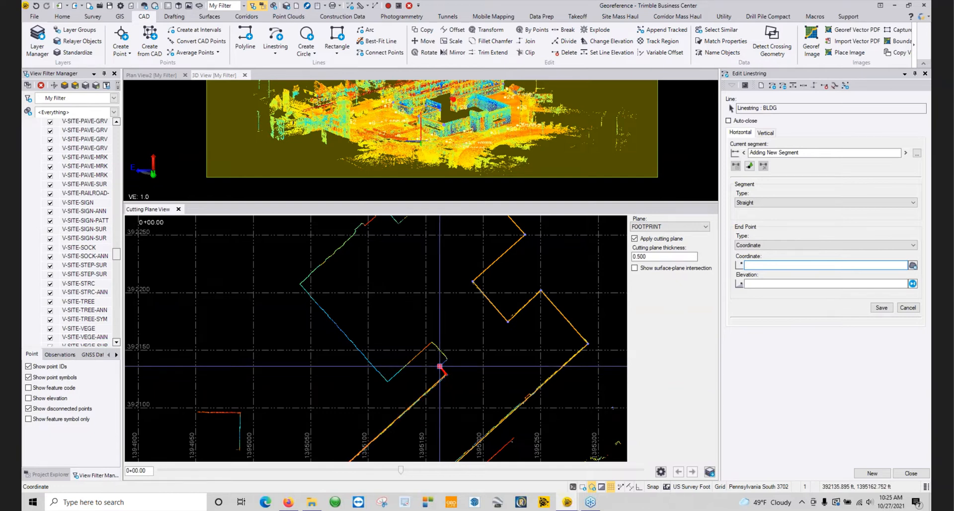
click(447, 358)
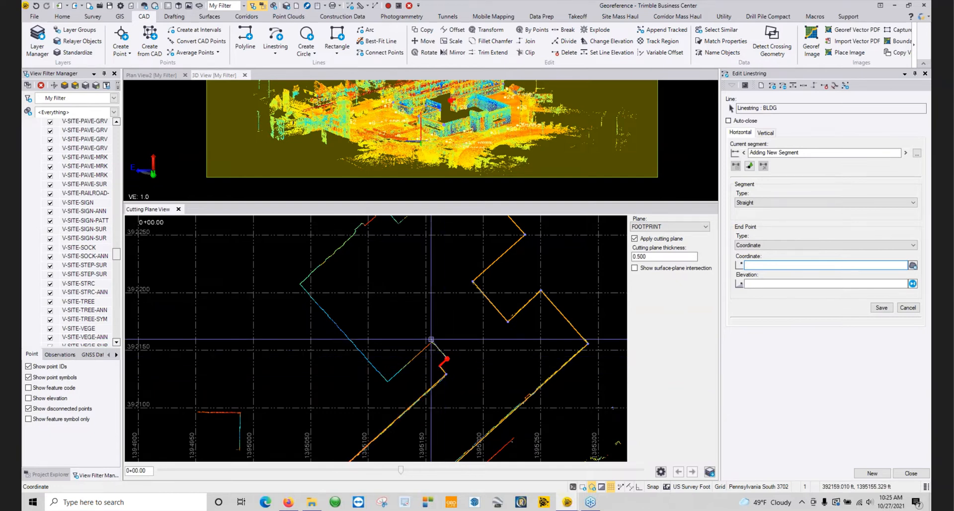
click(431, 343)
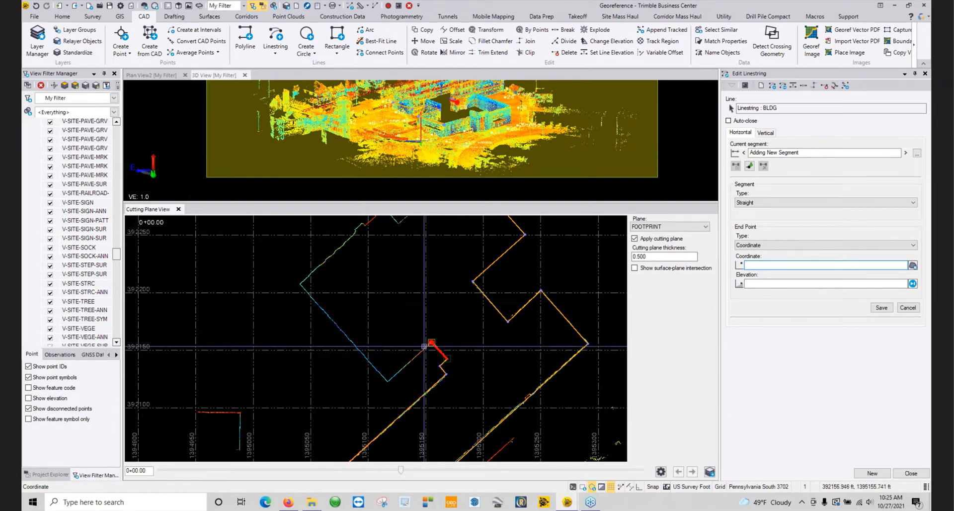
click(389, 381)
- Trace the western corner and the northwest wall jog, close the BLDG footprint at its starting corner and finish editing
middle_drag(342, 310, 472, 396)
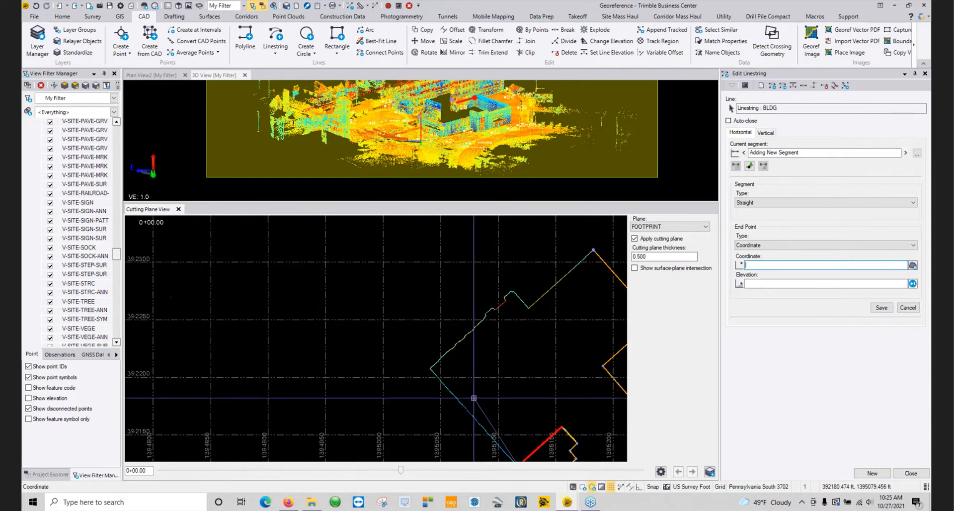
click(430, 369)
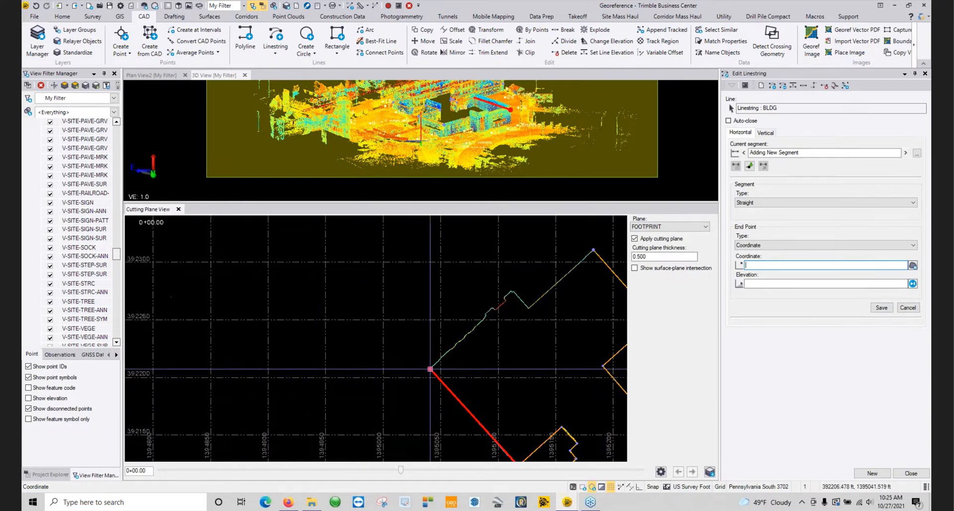
click(511, 290)
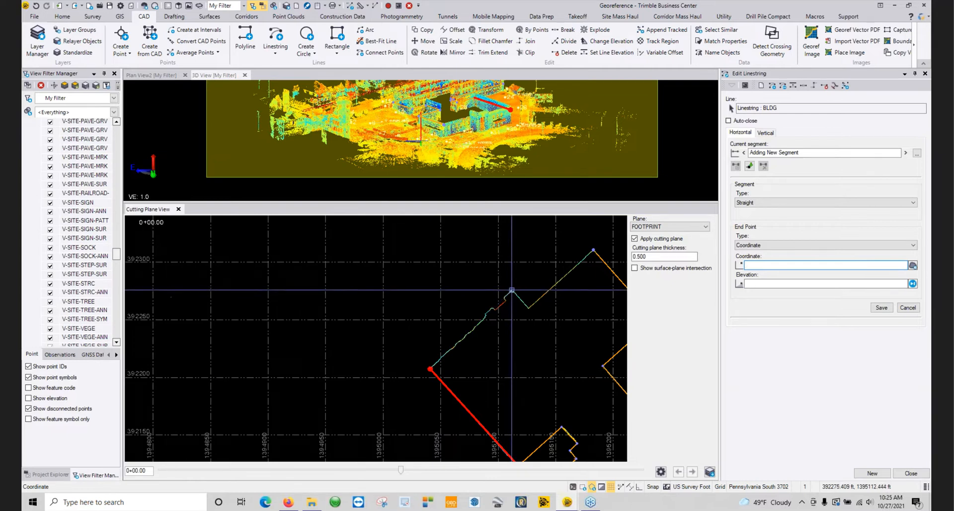
click(529, 307)
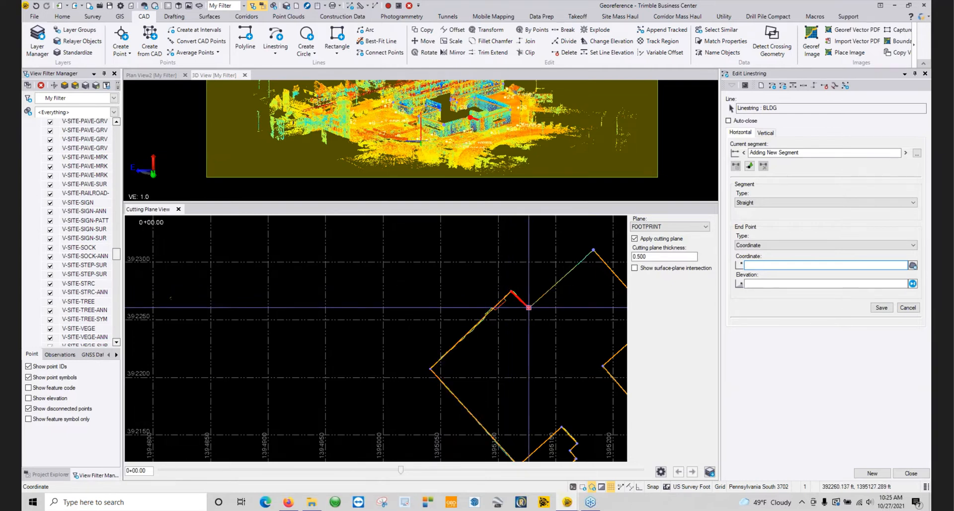
click(592, 250)
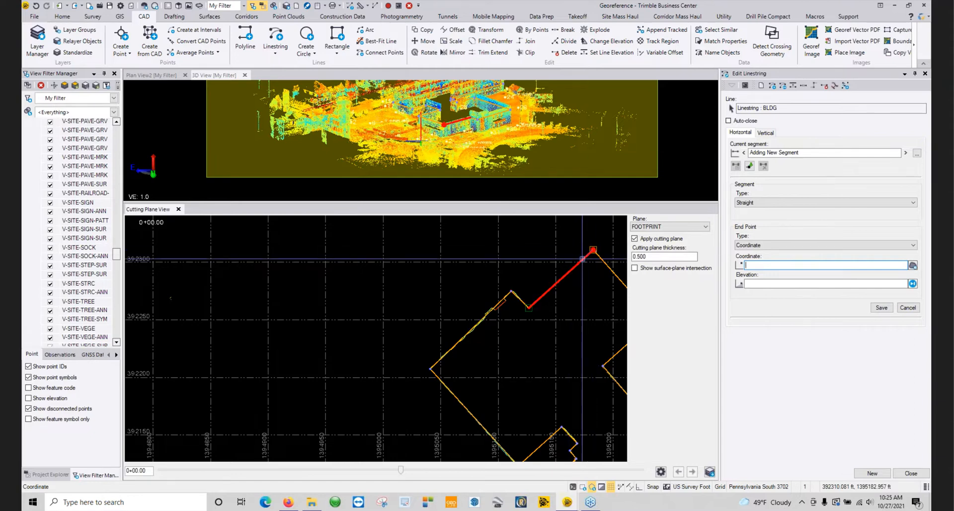
click(914, 474)
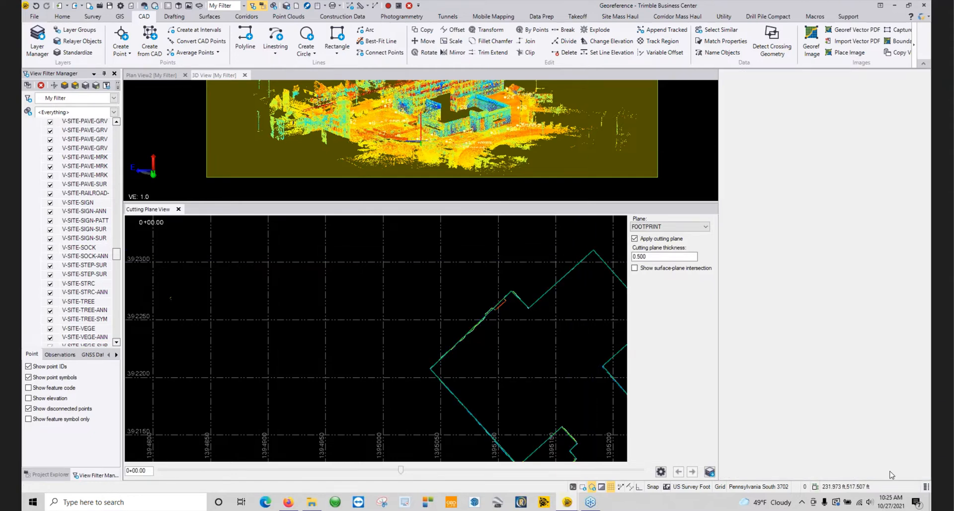
- Review the traced outline, close the cutting plane view and inspect the BLDG linestring against the building walls in 3D
scroll(672, 309, down, 3)
scroll(676, 324, down, 2)
middle_drag(689, 339, 540, 288)
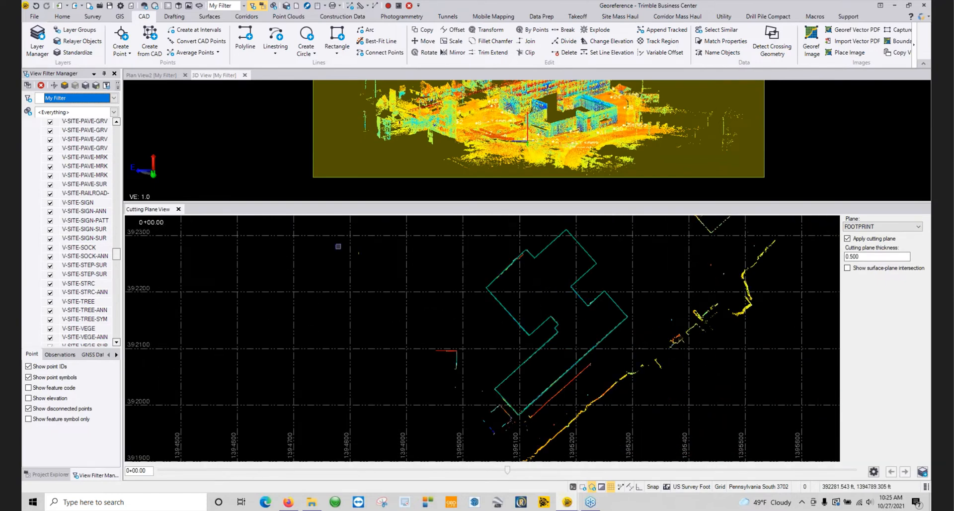
click(178, 209)
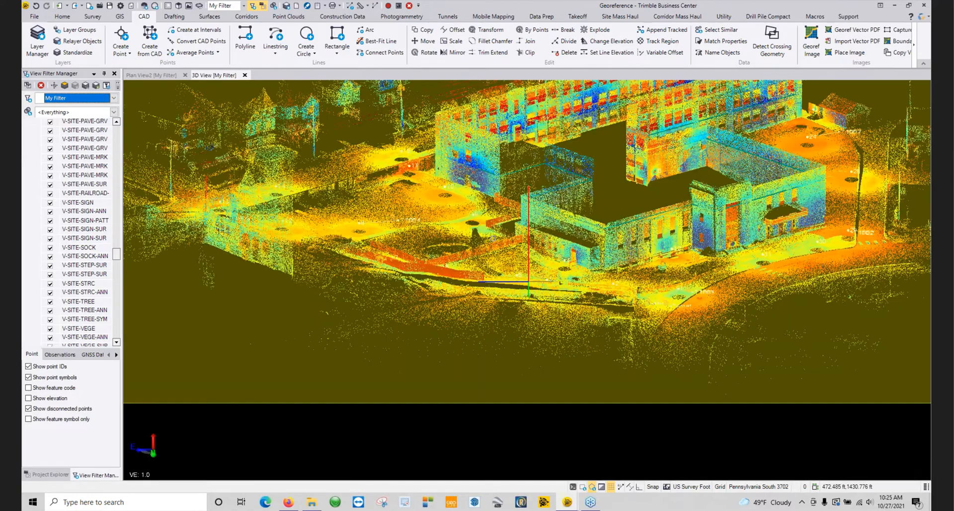
middle_drag(526, 198, 582, 209)
scroll(581, 209, up, 10)
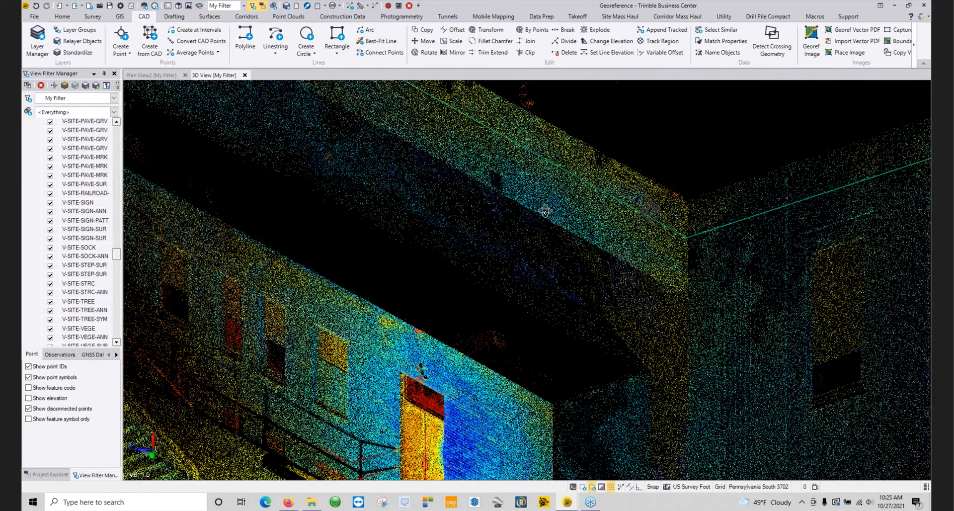
middle_drag(545, 212, 661, 187)
scroll(694, 204, down, 5)
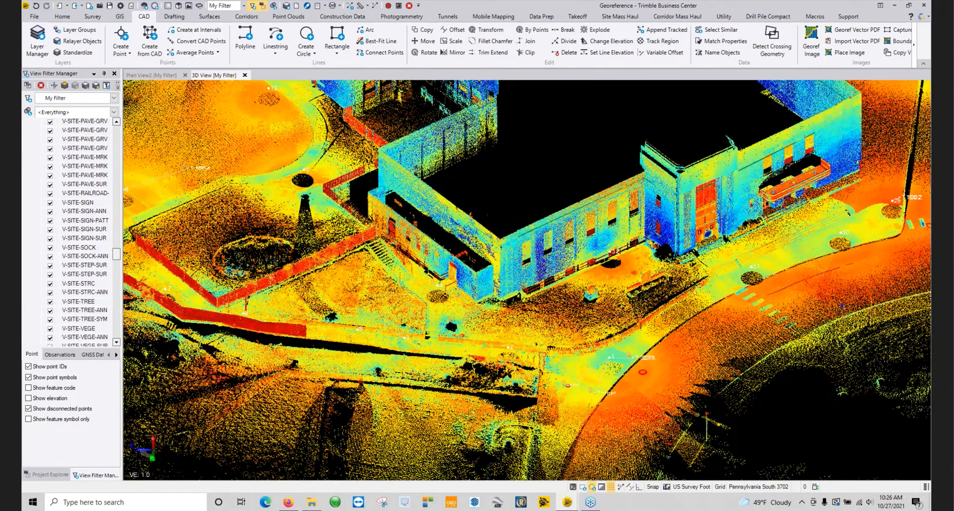
- Set the BLDG linestring to an absolute elevation of 773.958 and check its position around the building
scroll(714, 183, up, 3)
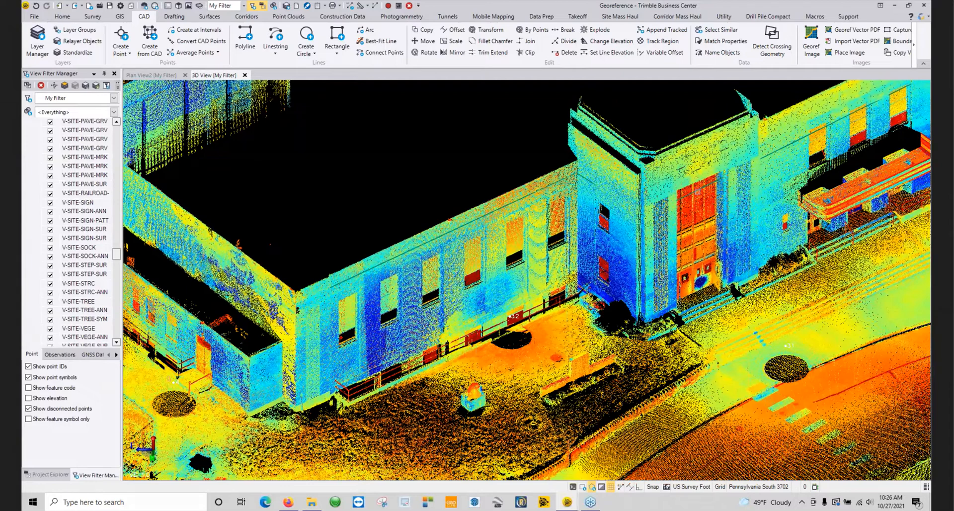
click(699, 193)
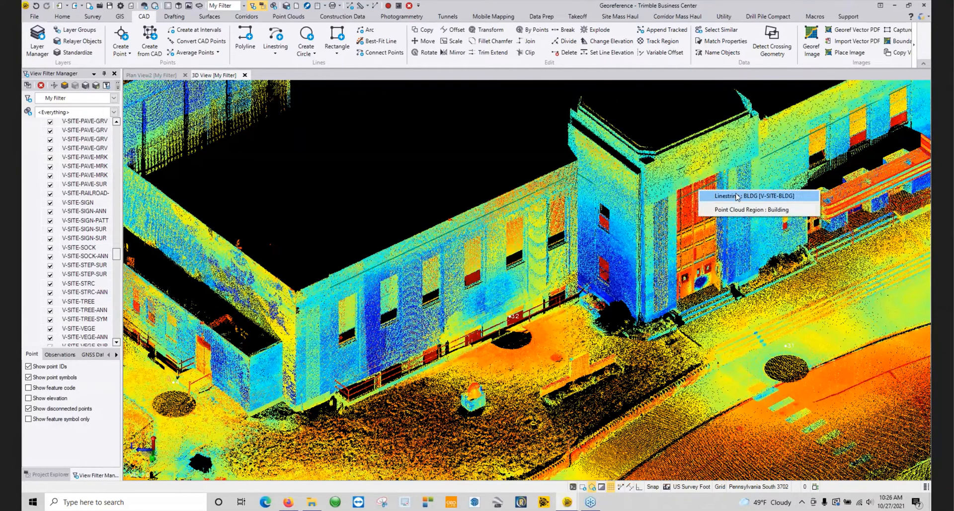
click(737, 196)
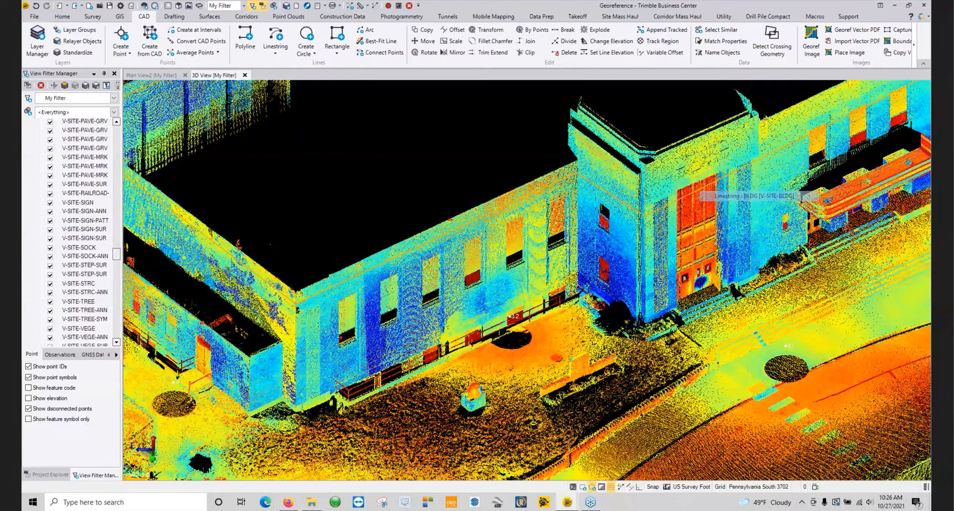
click(608, 43)
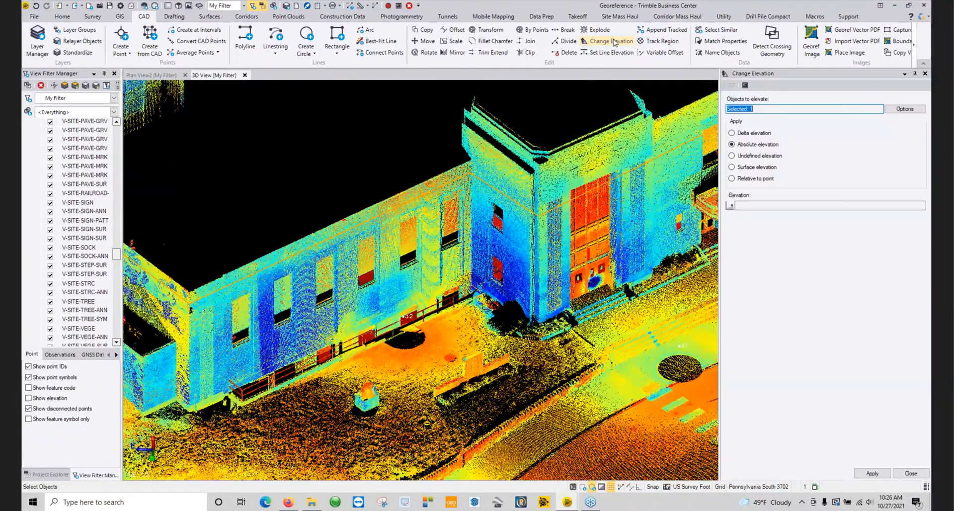
click(763, 205)
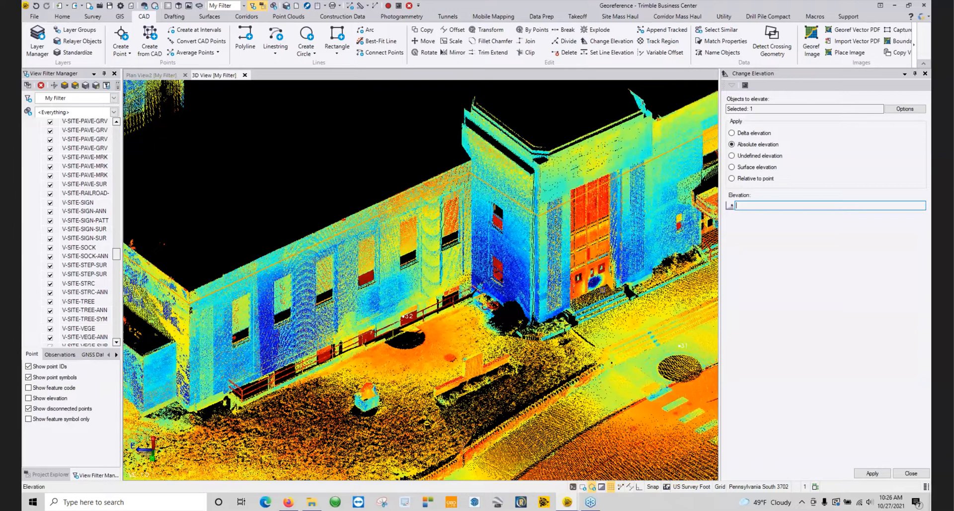
double_click(748, 205)
click(876, 474)
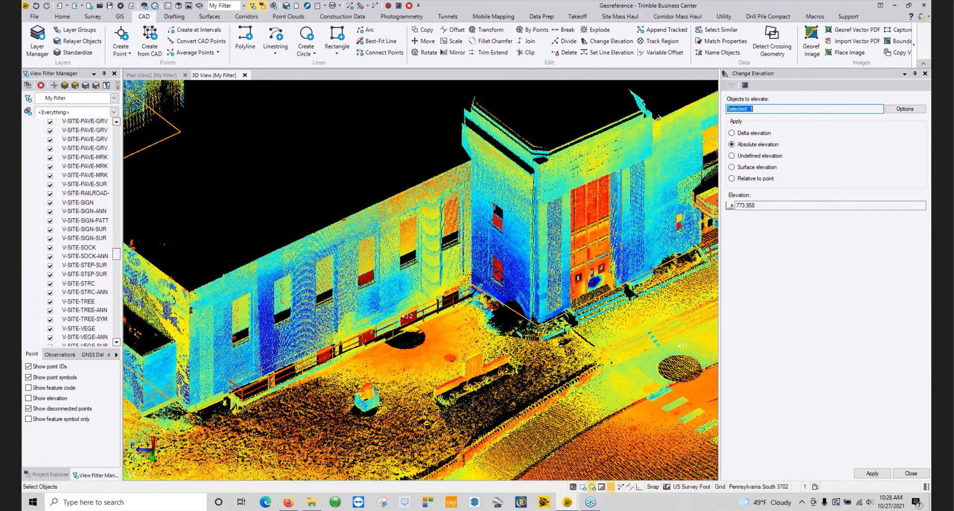
scroll(408, 275, down, 1)
scroll(408, 274, down, 3)
mouse_move(378, 271)
middle_down()
mouse_move(501, 298)
mouse_move(580, 294)
mouse_move(470, 304)
middle_up()
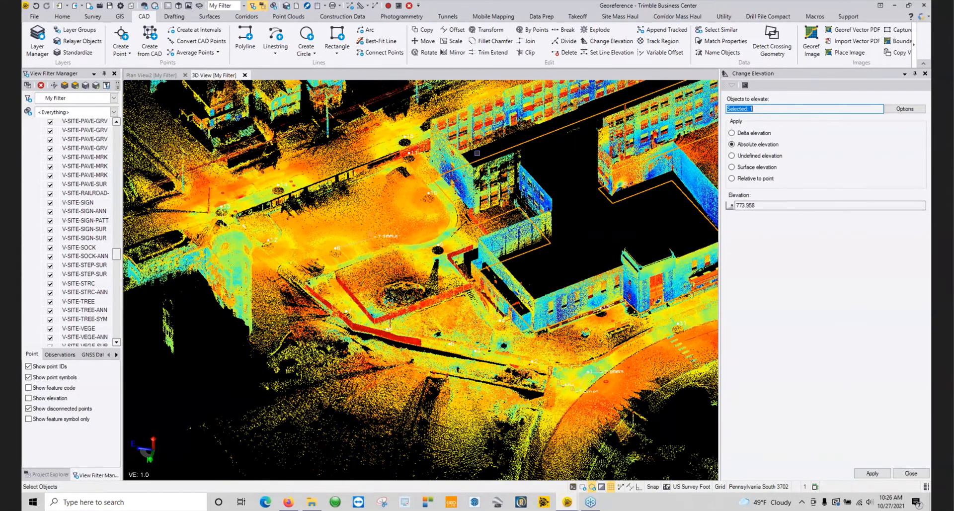
middle_drag(562, 167, 496, 303)
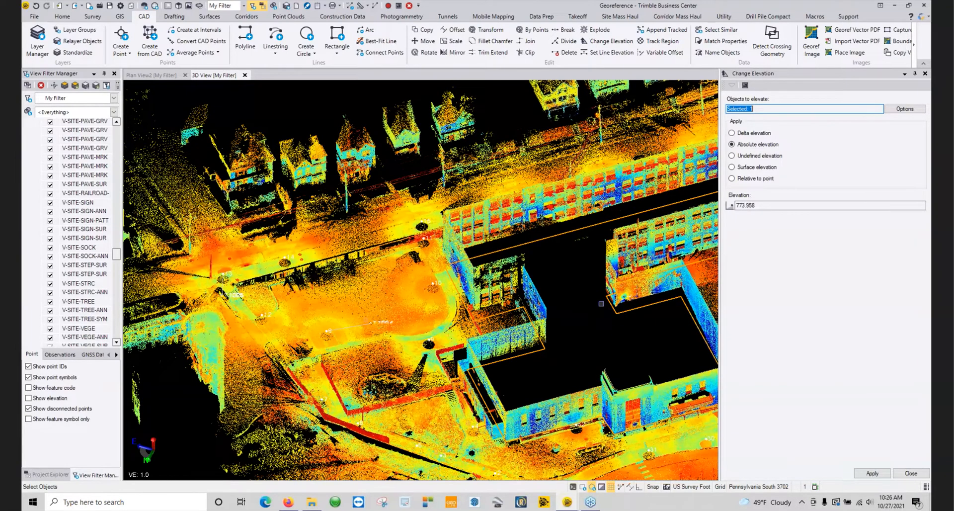
click(911, 474)
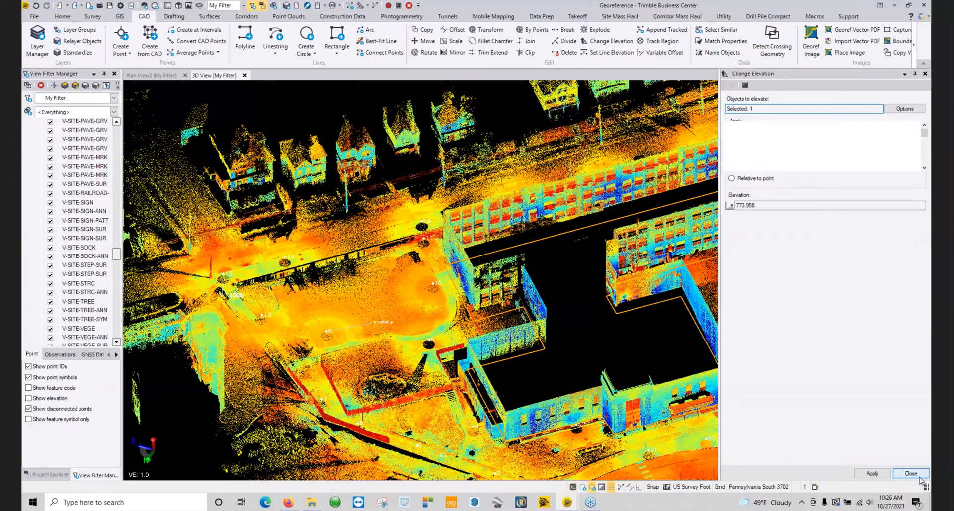
- Show the site in Plan View2 and collapse the Layers group in the view filter
scroll(687, 316, down, 5)
middle_drag(686, 316, 36, 270)
scroll(57, 177, up, 15)
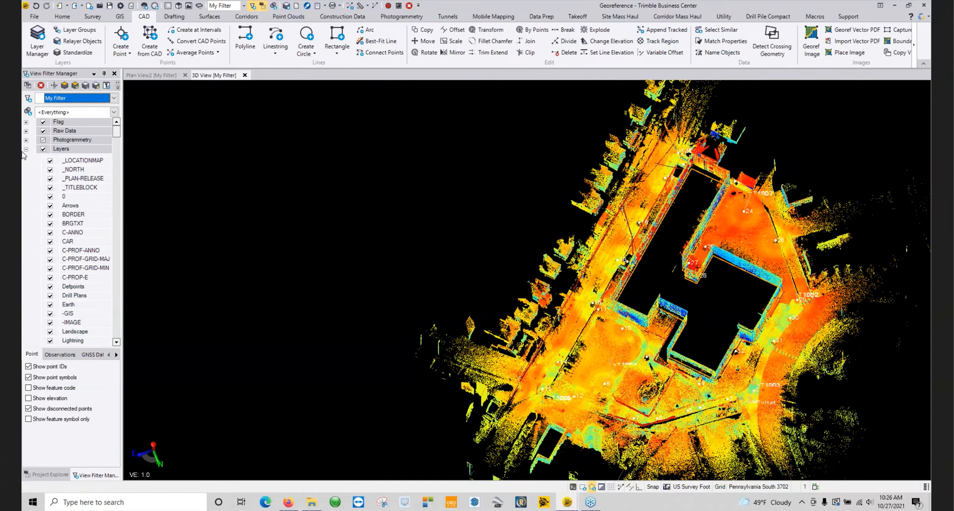
click(26, 150)
click(159, 77)
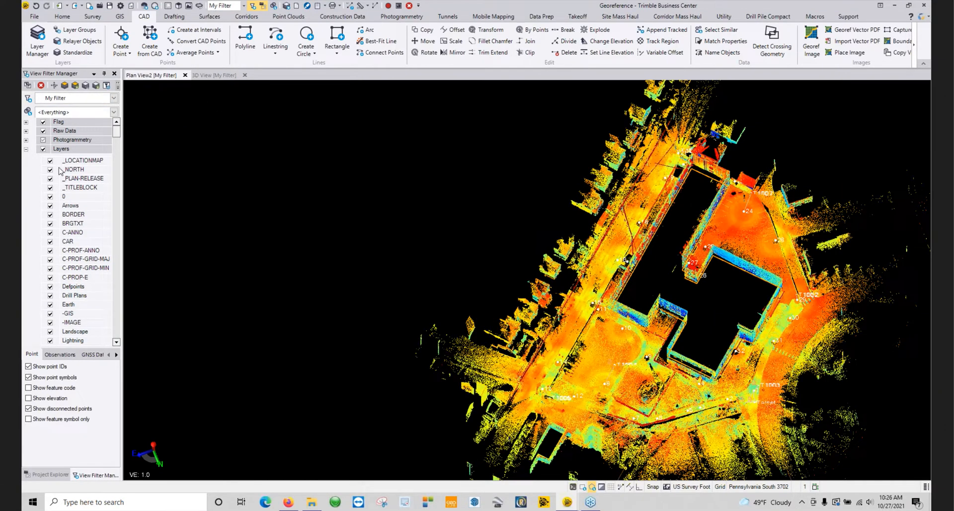
click(26, 150)
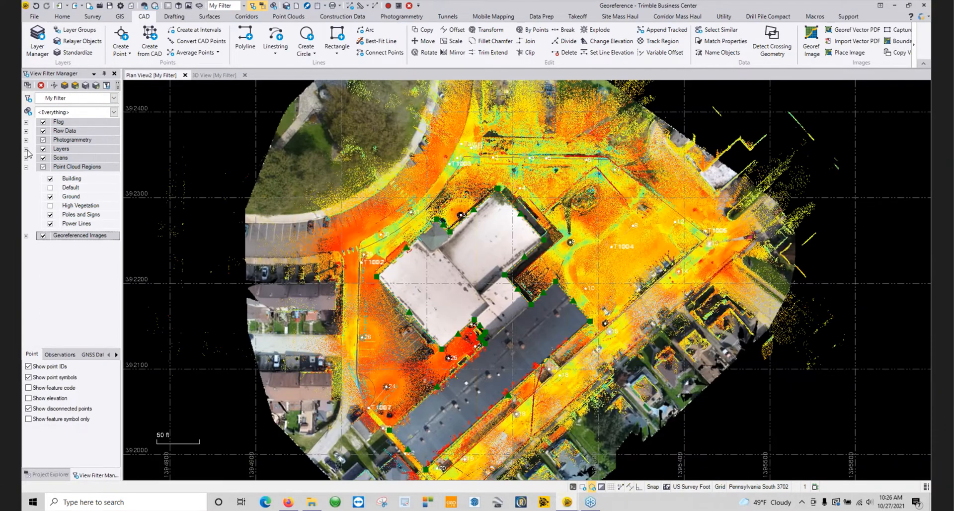
- Hide the scans and georeferenced images to inspect the bare linework in plan, and show both again
click(43, 158)
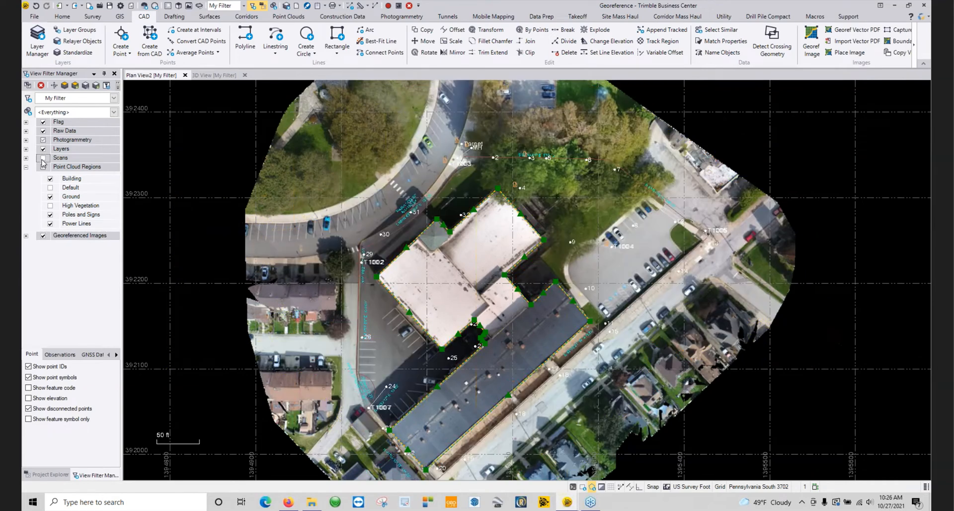
click(43, 236)
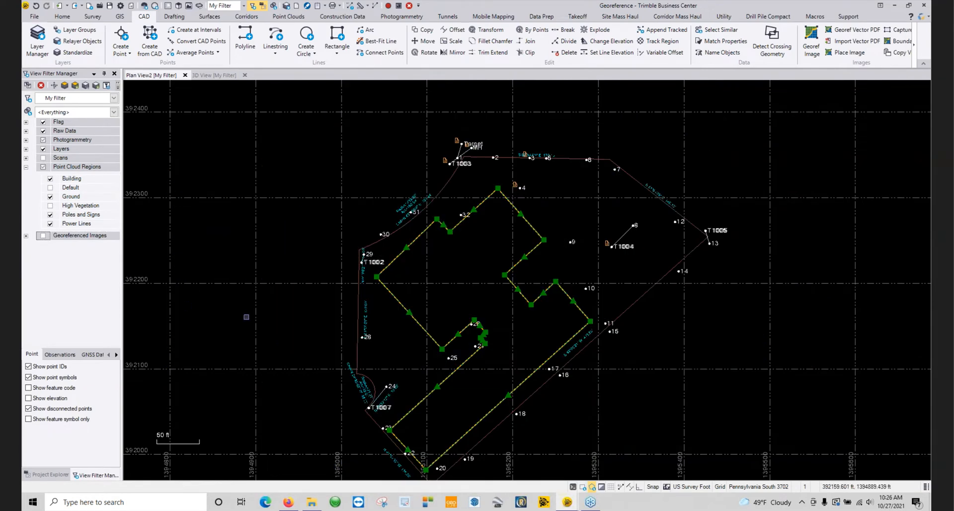
scroll(488, 295, down, 1)
scroll(488, 295, up, 2)
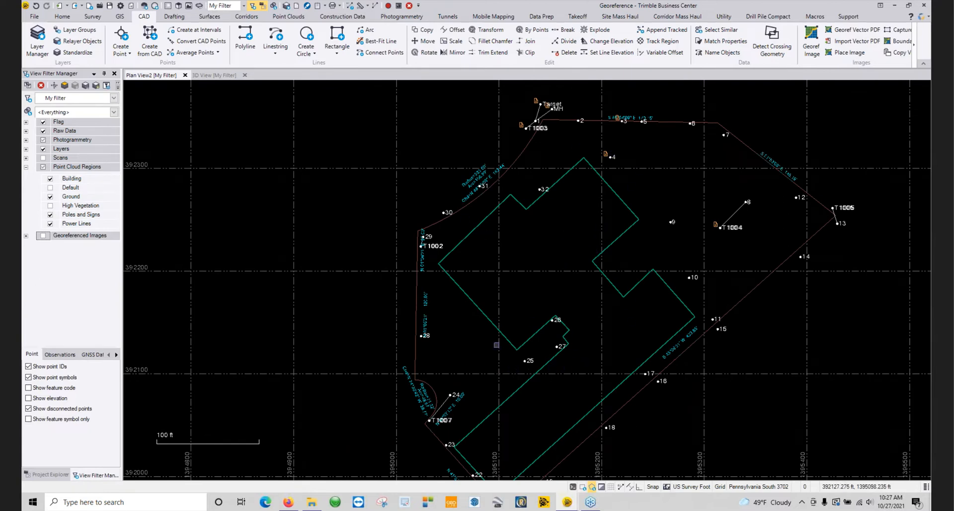
click(43, 235)
click(43, 158)
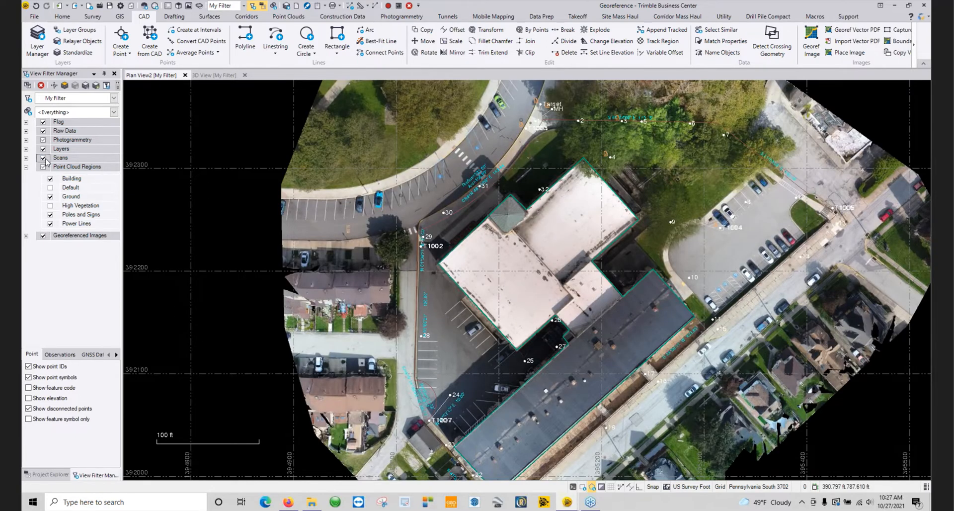
- Inspect the building linestring in the 3D view and locate the parking lot curb beside the steps
click(214, 75)
middle_drag(784, 252, 731, 209)
scroll(730, 209, up, 3)
scroll(795, 225, up, 5)
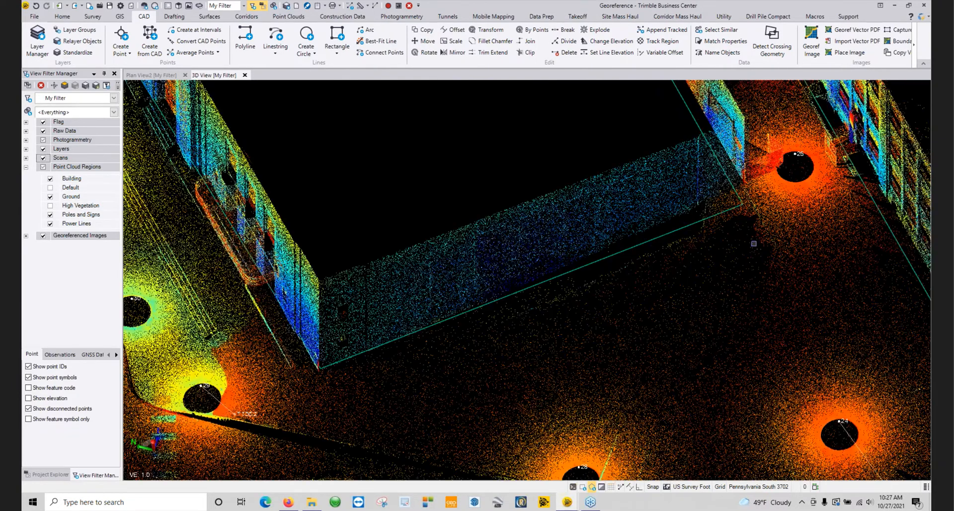
scroll(795, 225, down, 5)
middle_drag(688, 169, 692, 268)
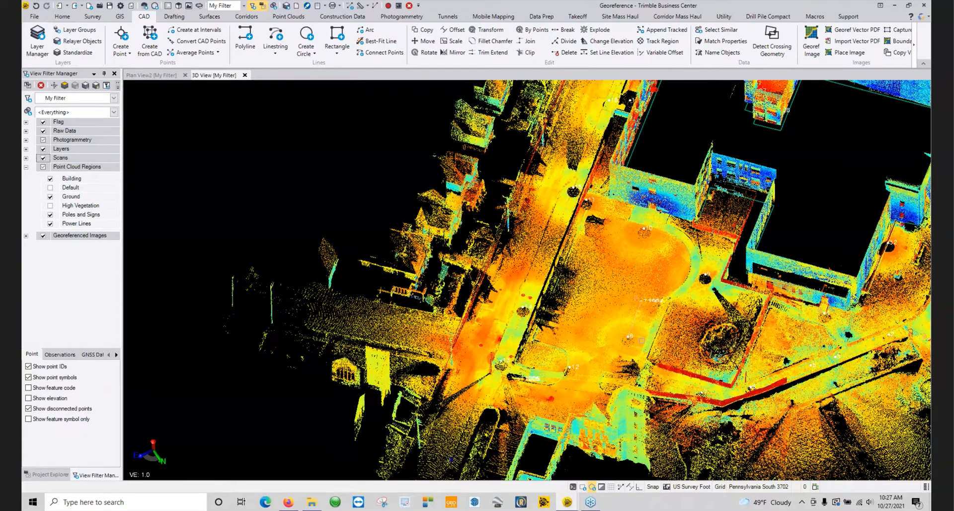
scroll(642, 340, up, 8)
middle_drag(642, 362, 795, 366)
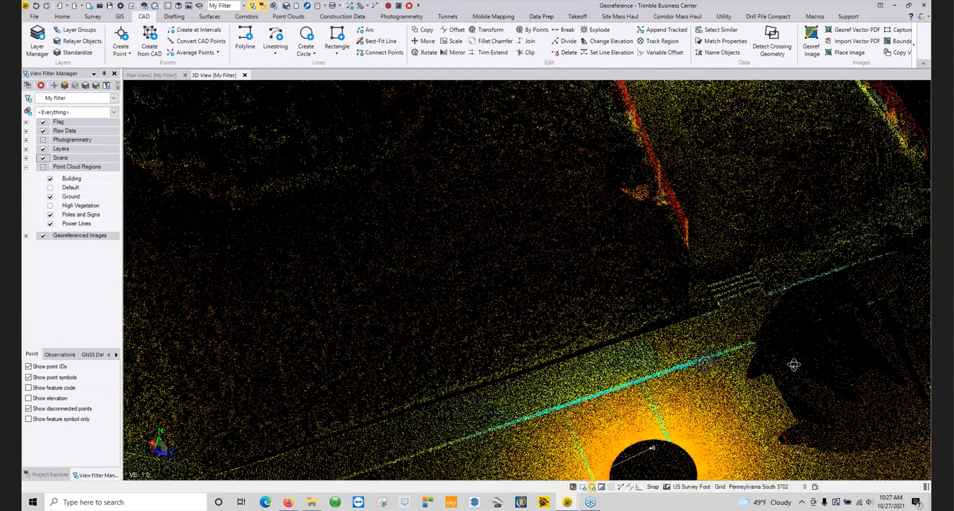
middle_drag(706, 362, 641, 358)
middle_drag(571, 331, 597, 316)
middle_drag(473, 382, 567, 324)
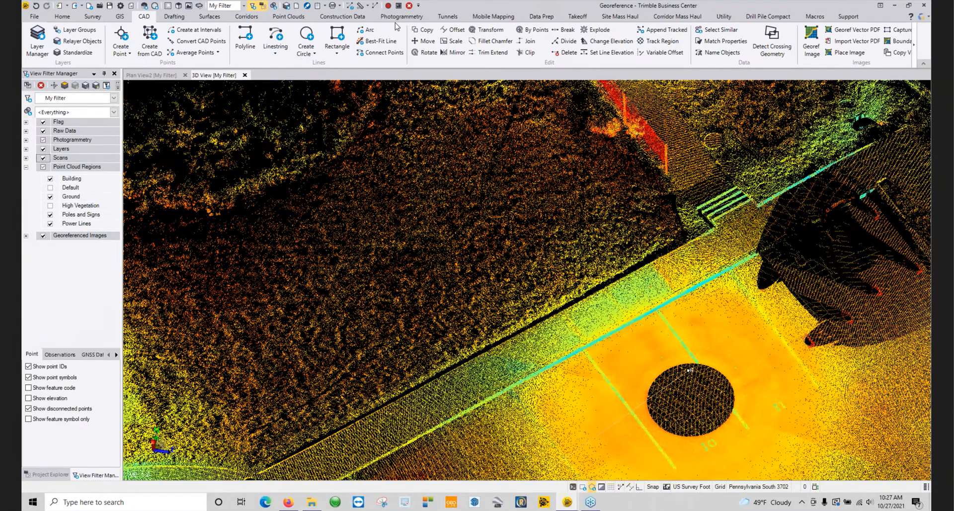
- Start a Curb and Gutter line feature extraction and define its cutting plane with two points across the curb near the steps
click(287, 17)
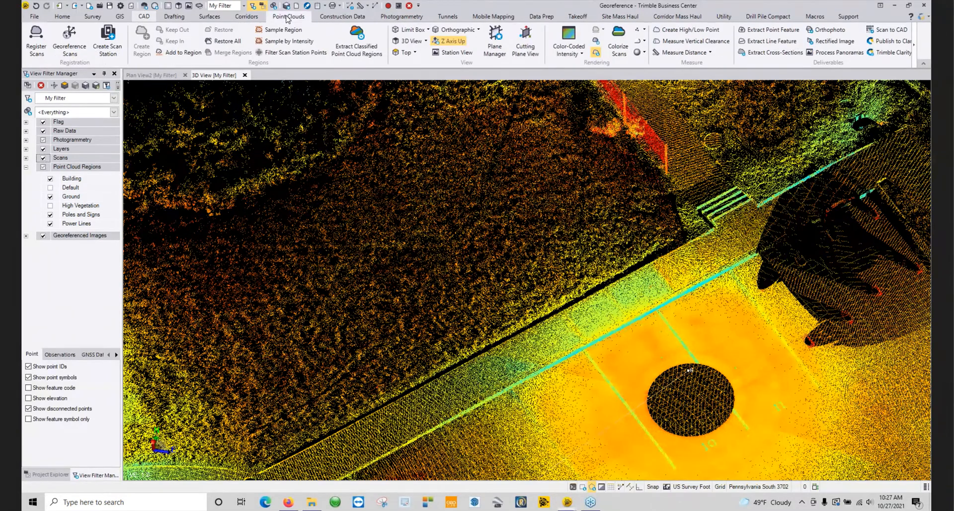
click(778, 42)
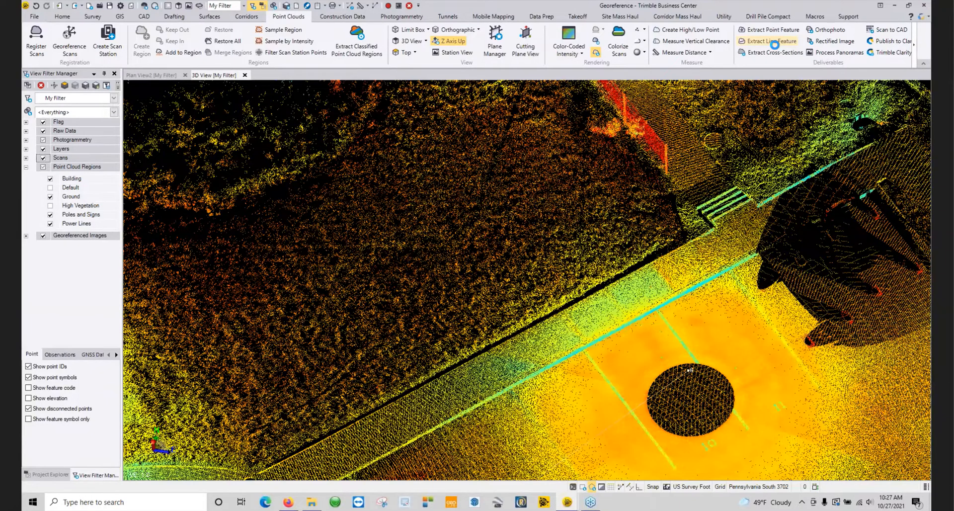
click(772, 42)
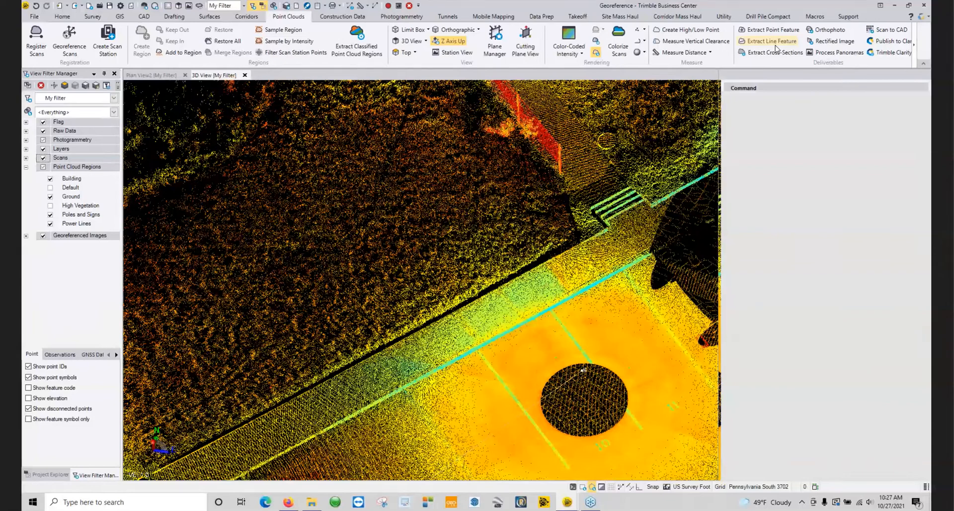
click(771, 125)
click(772, 138)
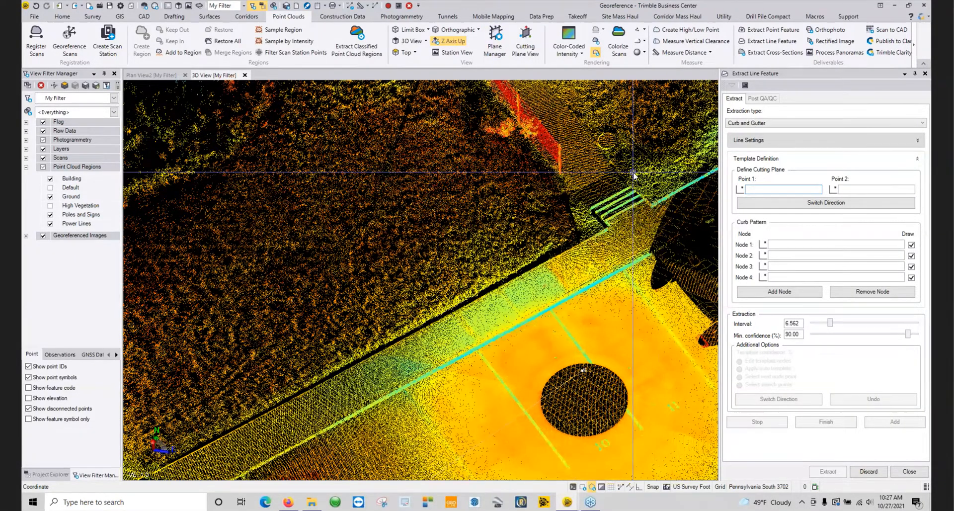
shift+middle_drag(584, 370, 646, 321)
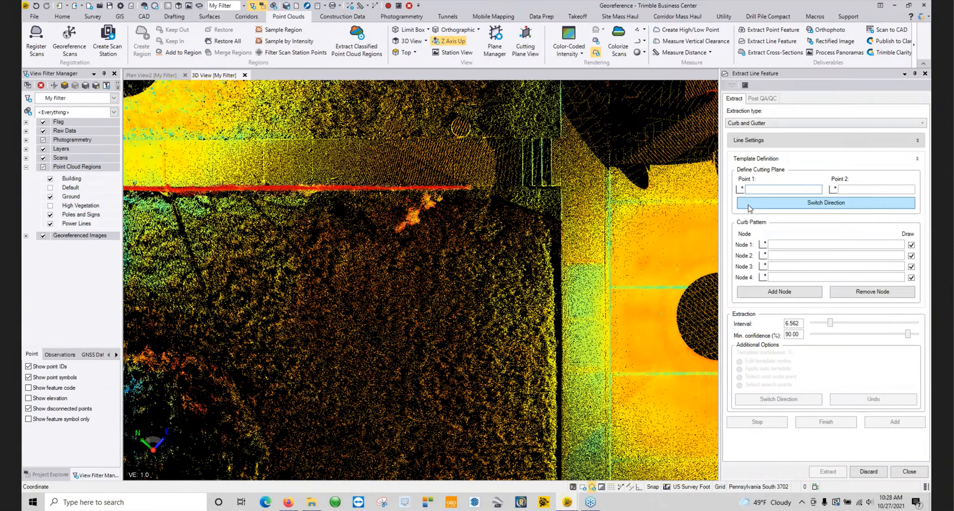
scroll(618, 182, up, 5)
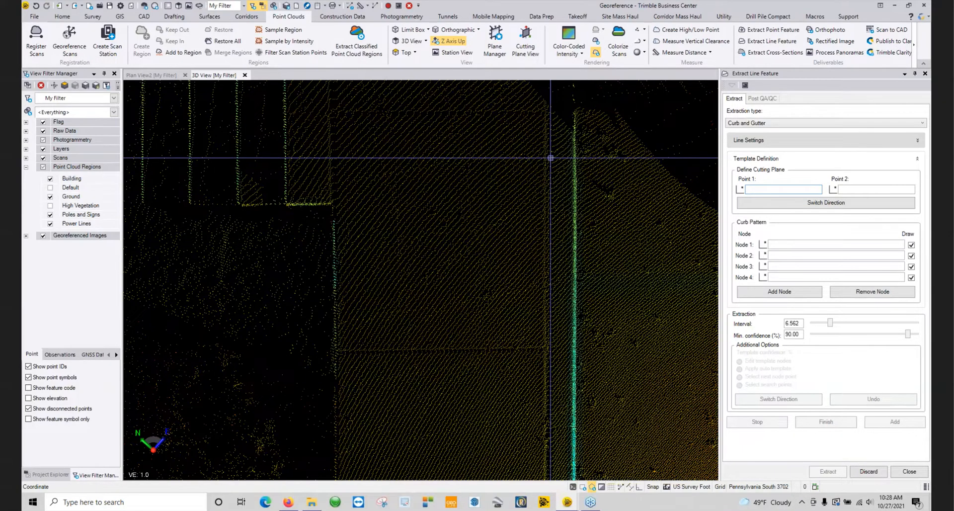
click(538, 156)
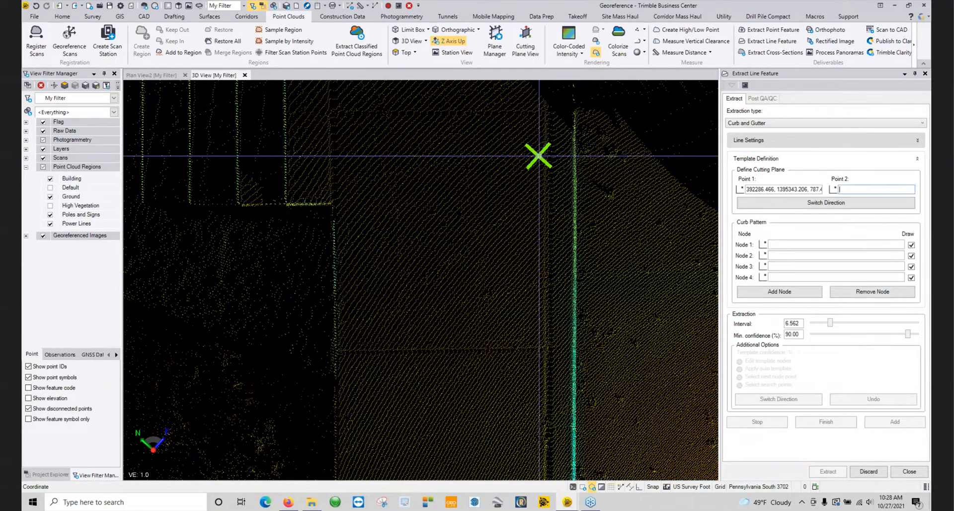
click(596, 156)
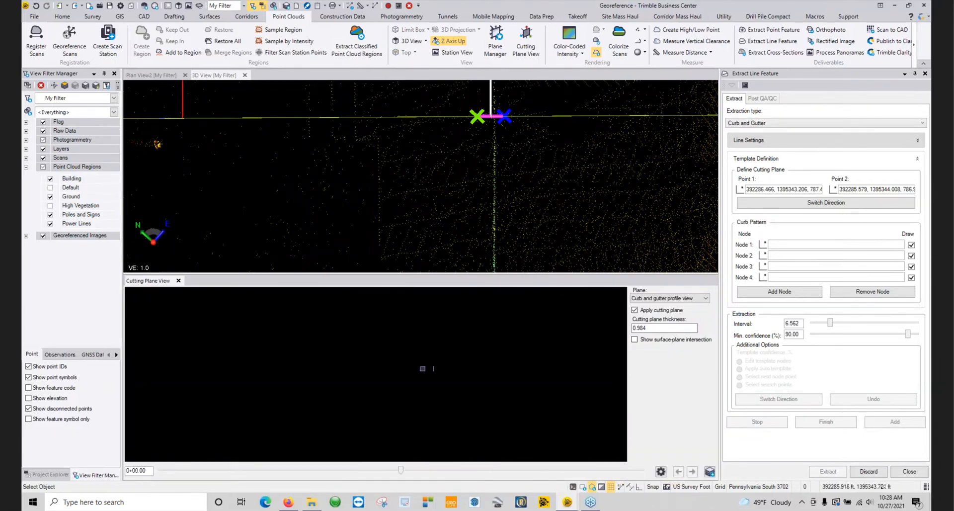
- Place four curb pattern nodes at the back, top edge, bottom face and pavement, with drawing enabled only for Nodes 1 and 3
middle_drag(402, 363, 478, 369)
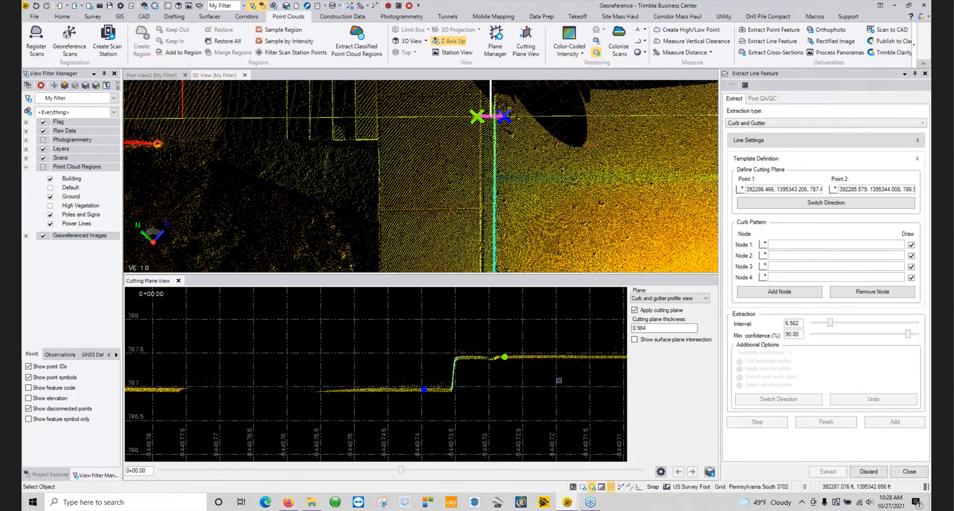
click(793, 244)
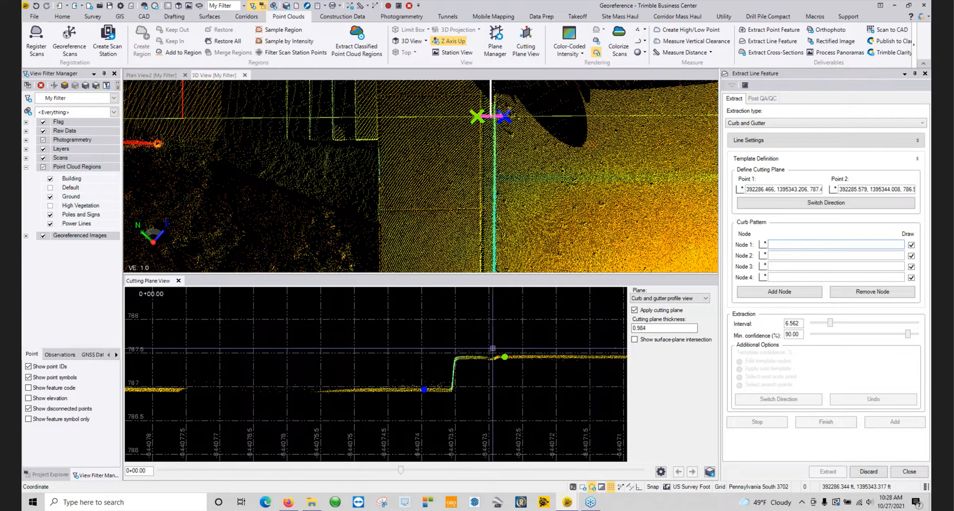
click(490, 358)
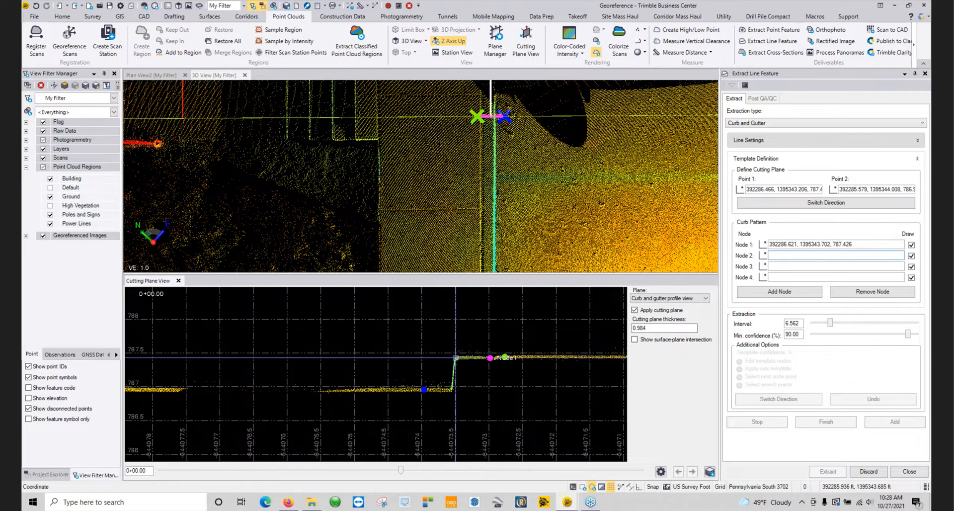
click(456, 358)
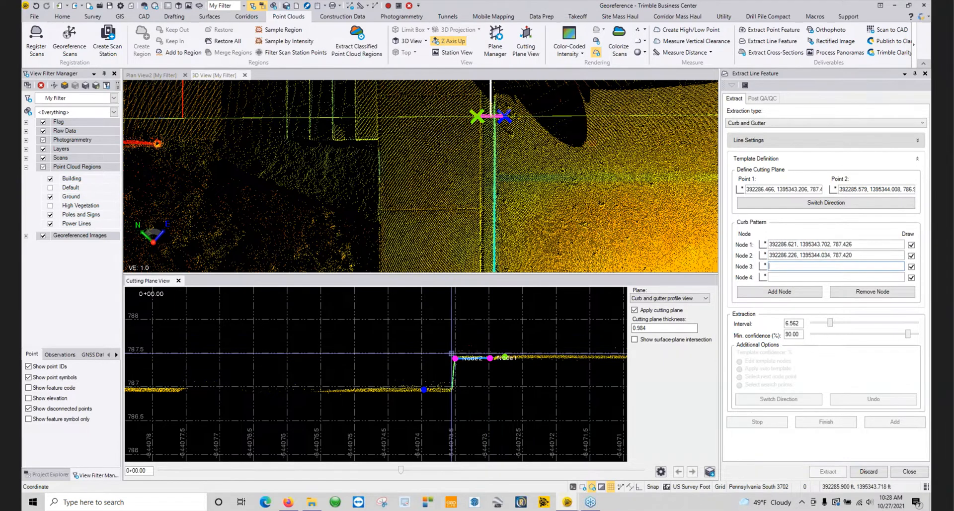
click(451, 389)
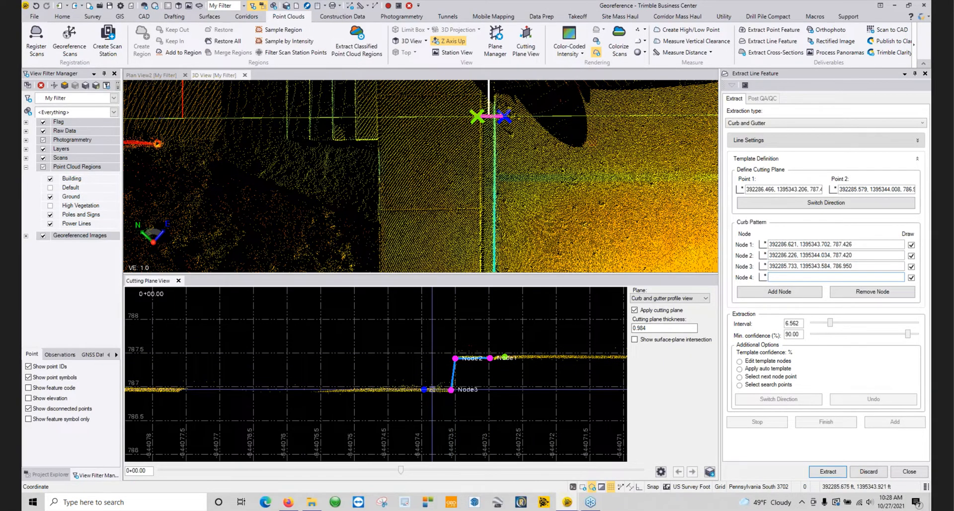
click(431, 389)
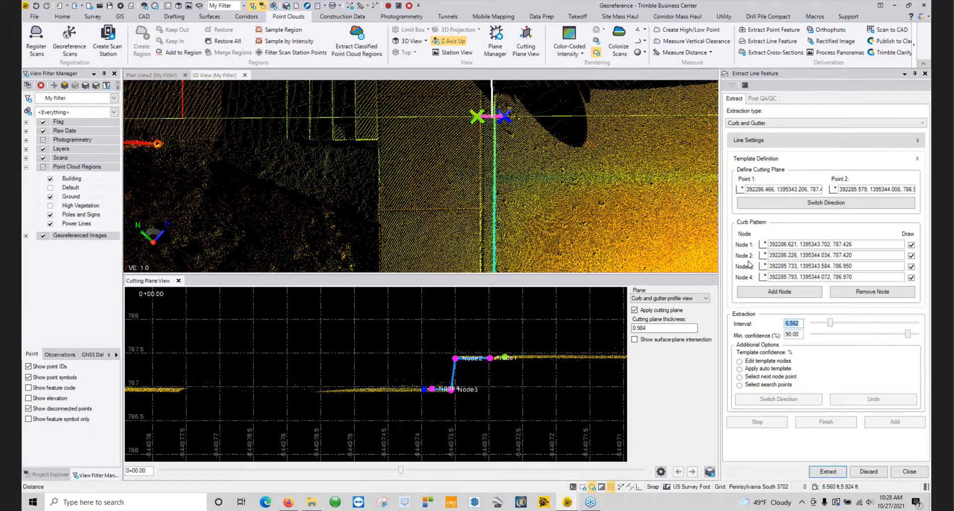
scroll(450, 377, up, 3)
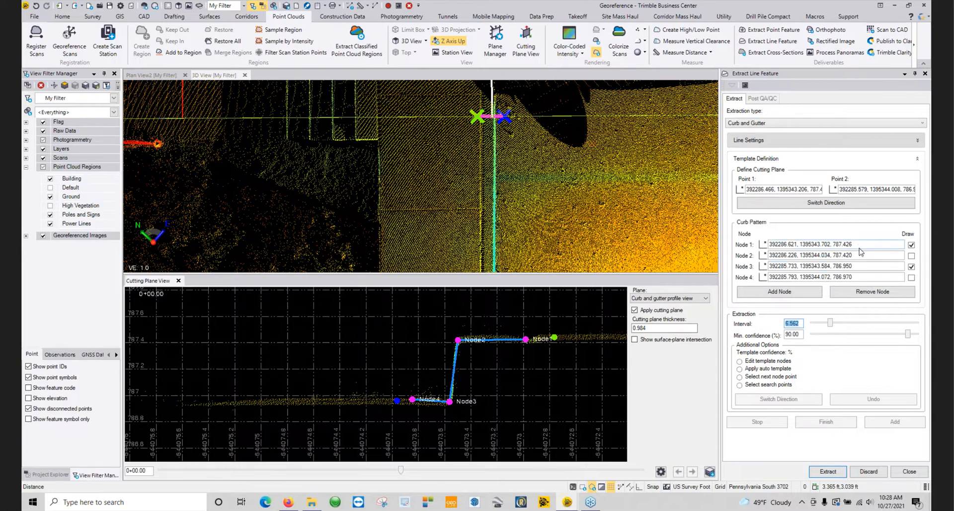
- Switch the cutting plane direction to run along the parking lot curb and extract the curb lines
scroll(590, 162, down, 3)
middle_drag(572, 145, 562, 215)
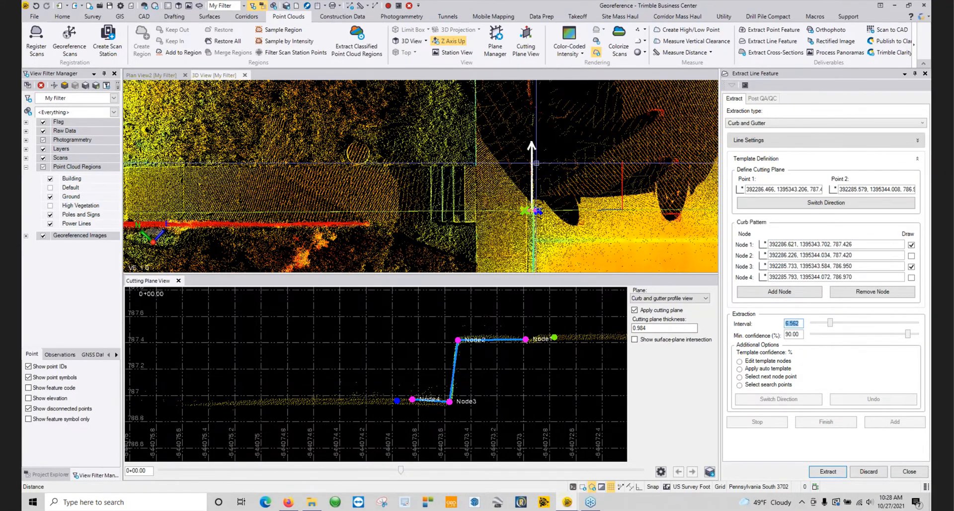
middle_drag(549, 178, 544, 147)
click(826, 202)
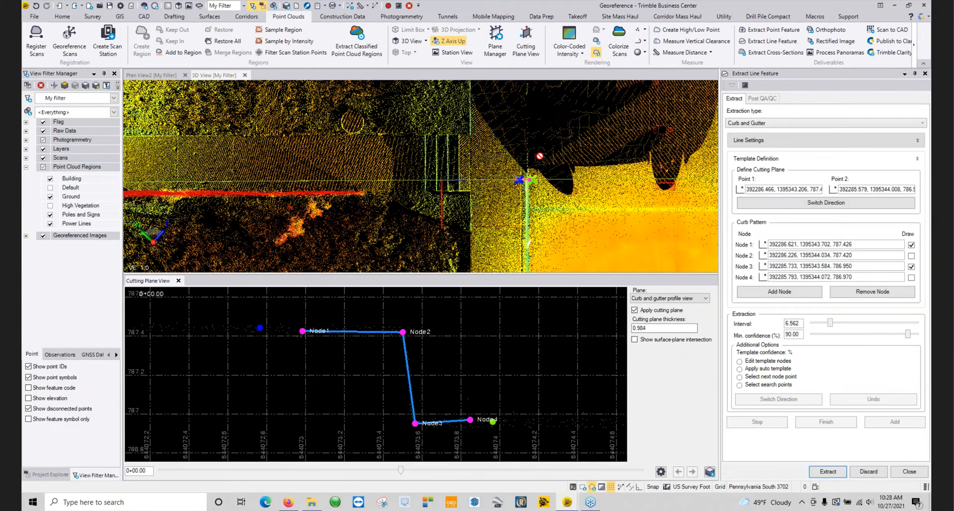
scroll(576, 180, down, 3)
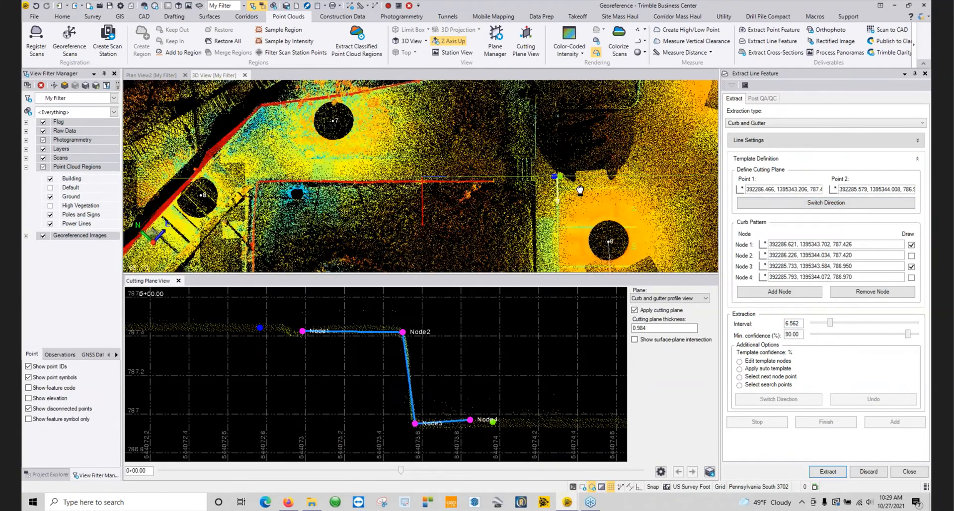
middle_drag(579, 188, 555, 125)
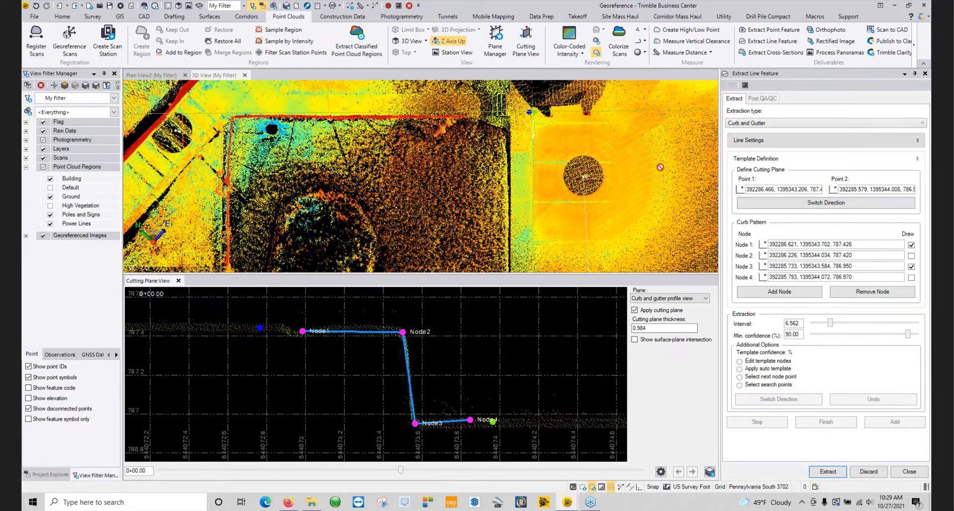
click(839, 475)
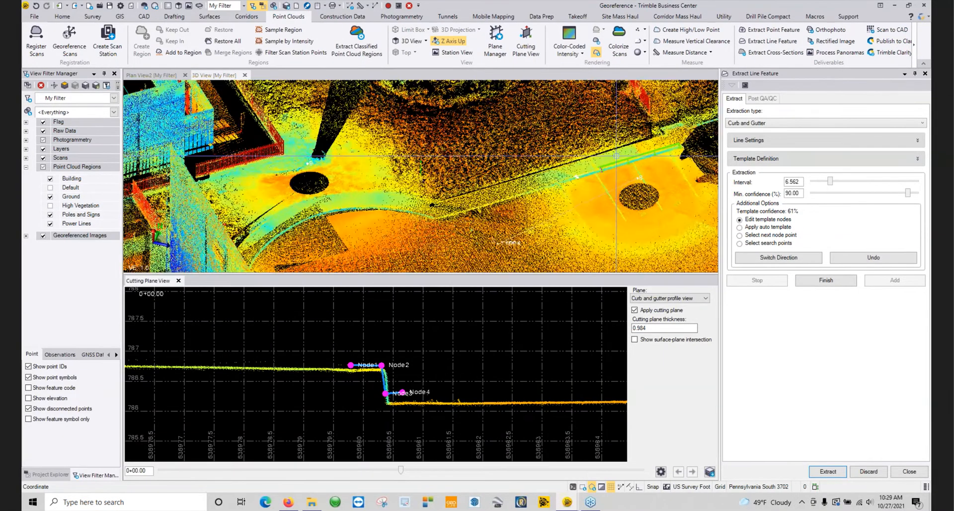
- Check the curb template against the profile where the extraction stopped, finish the extraction and review the extracted lines
middle_drag(586, 182, 579, 227)
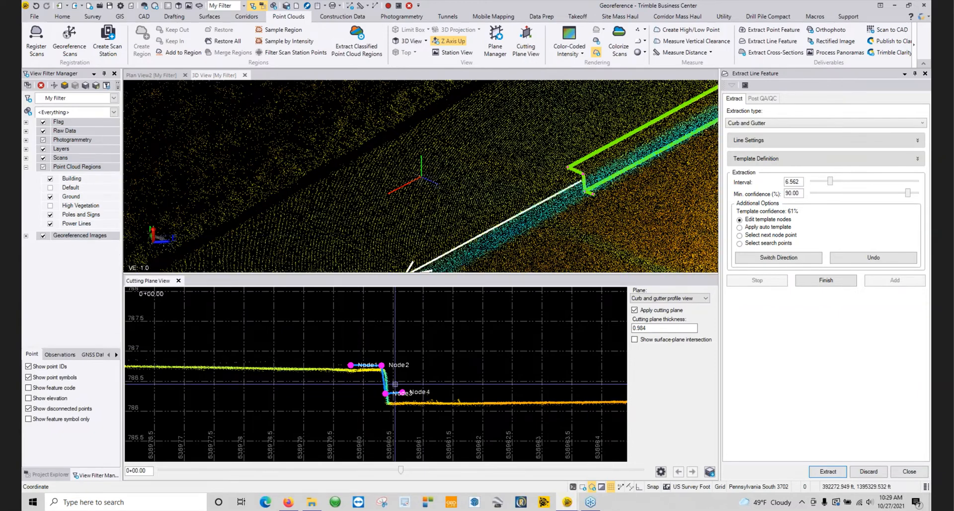
scroll(388, 385, up, 4)
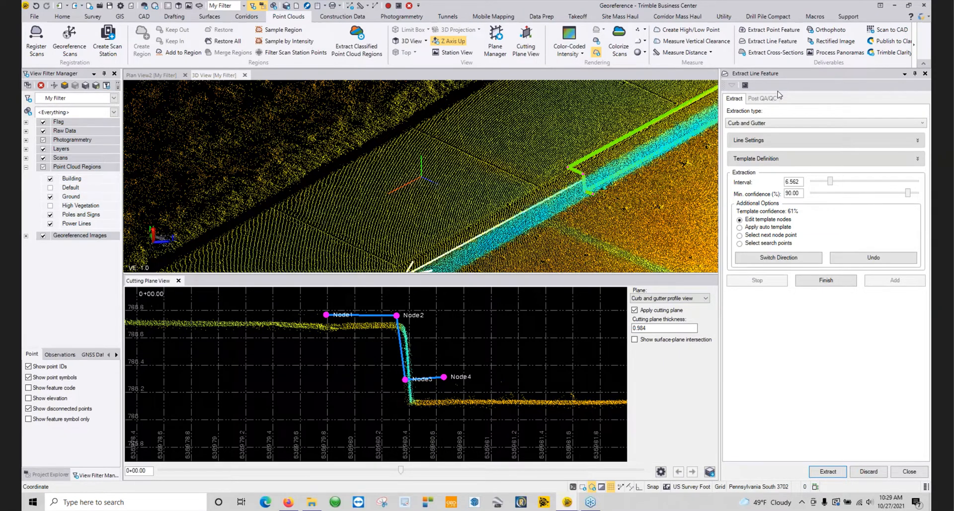
click(849, 281)
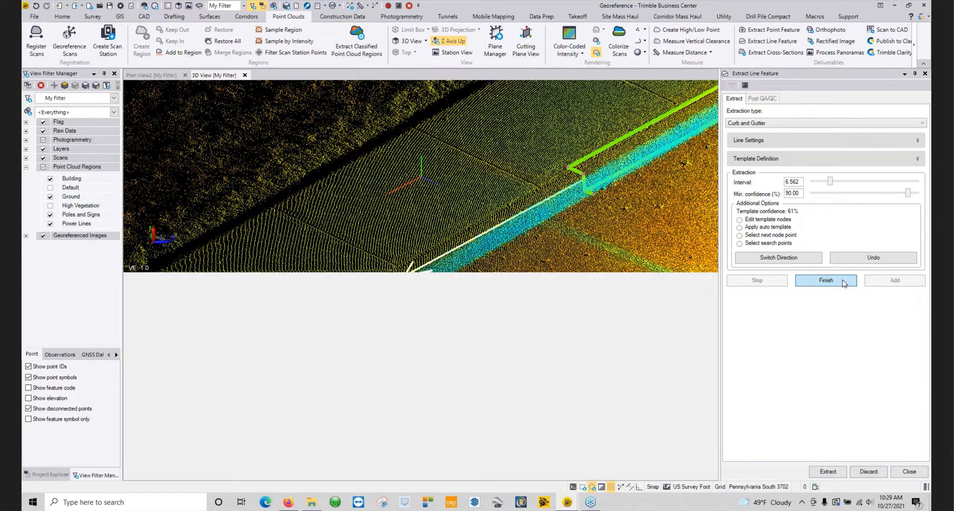
scroll(586, 239, down, 5)
middle_drag(618, 247, 400, 318)
mouse_move(481, 298)
mouse_down()
mouse_move(525, 288)
mouse_move(503, 289)
mouse_up()
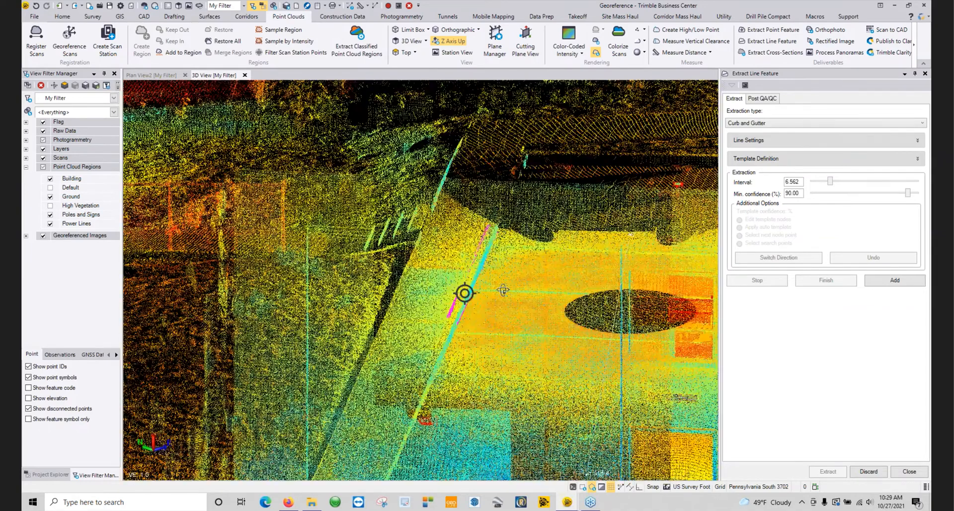
- Assign the extracted curb lines to layer V-SITE-CURB-FACE in Post QA/QC and add them all to the project
click(764, 98)
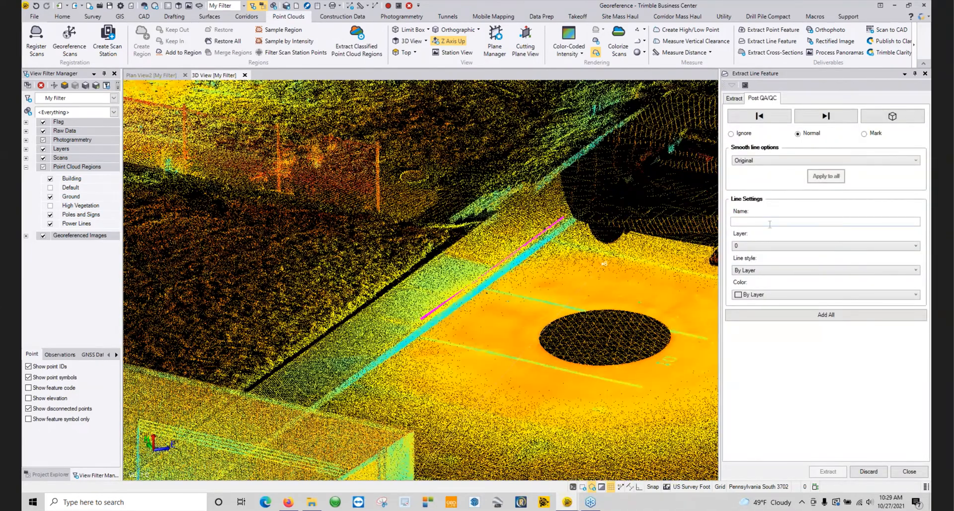
click(770, 245)
drag(918, 262, 925, 334)
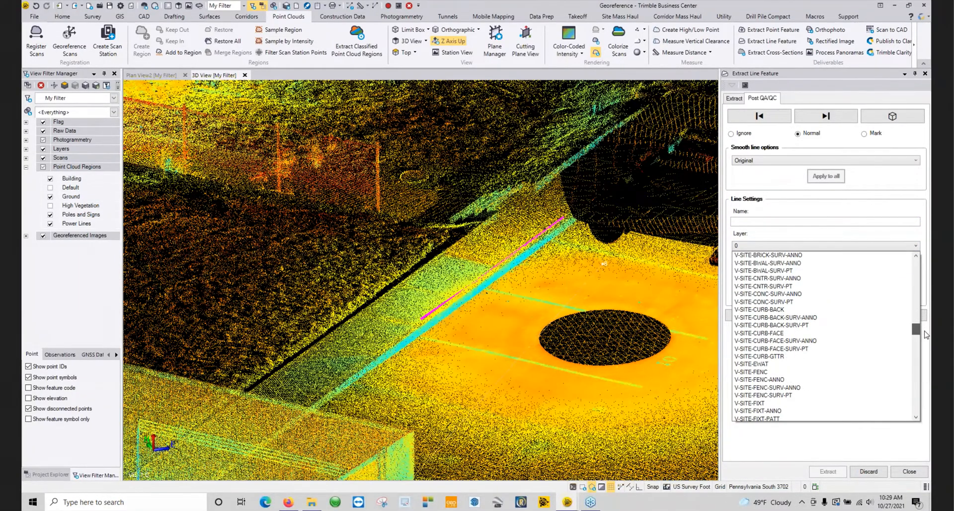
click(857, 334)
click(833, 322)
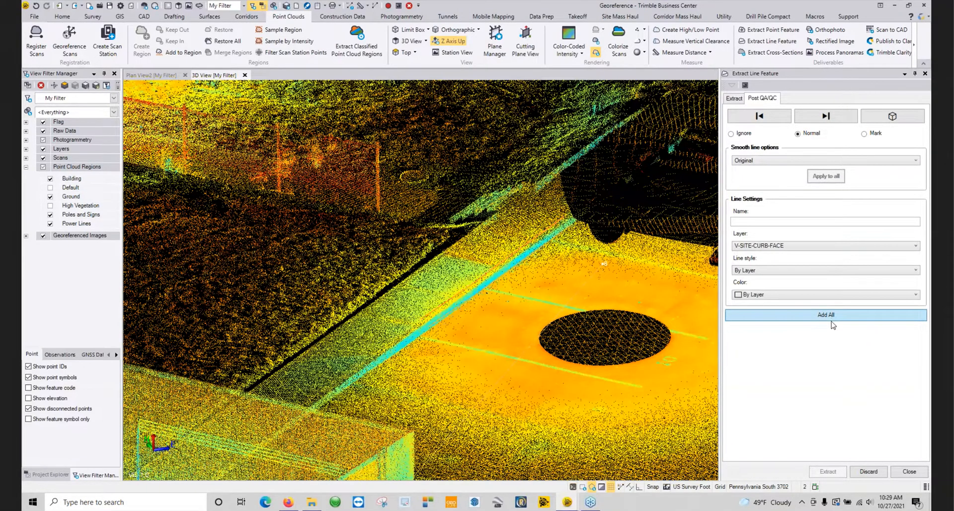
- Finish the line extraction, select the extracted linestring along the curb's pavement edge and open its properties
click(910, 472)
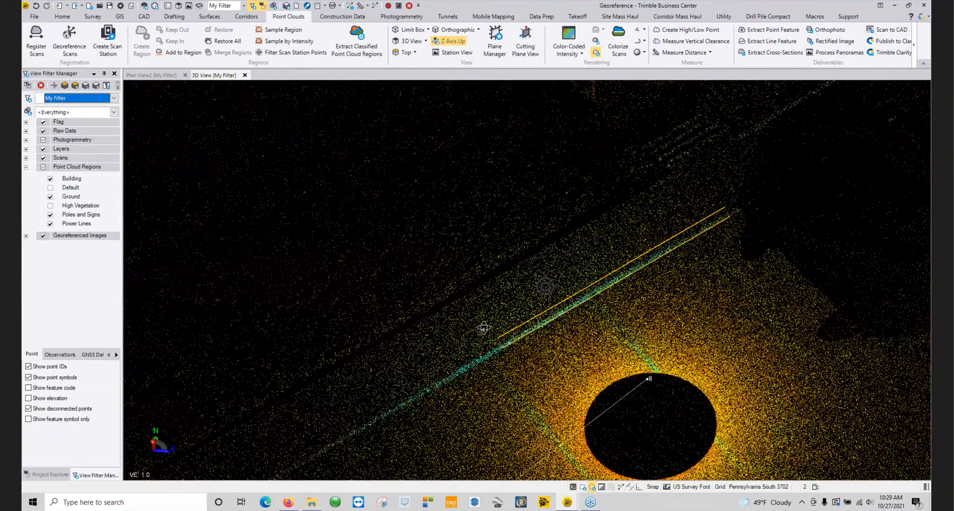
scroll(485, 339, up, 4)
middle_drag(486, 339, 517, 320)
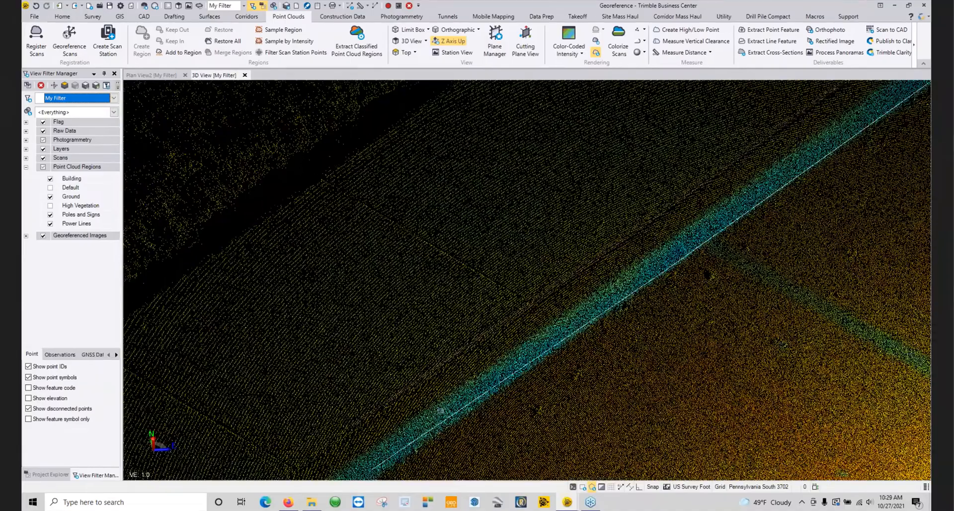
click(435, 430)
click(475, 436)
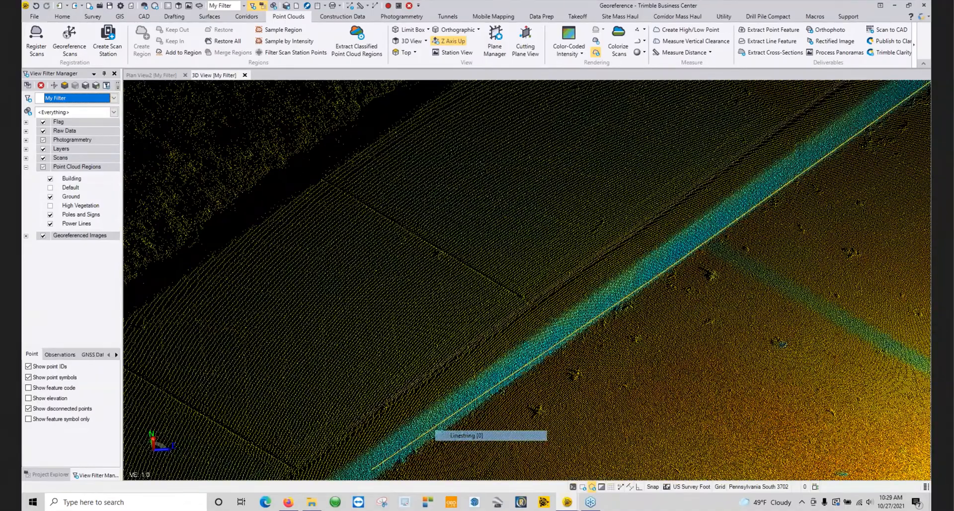
scroll(499, 373, up, 3)
middle_drag(534, 353, 499, 377)
right_click(499, 376)
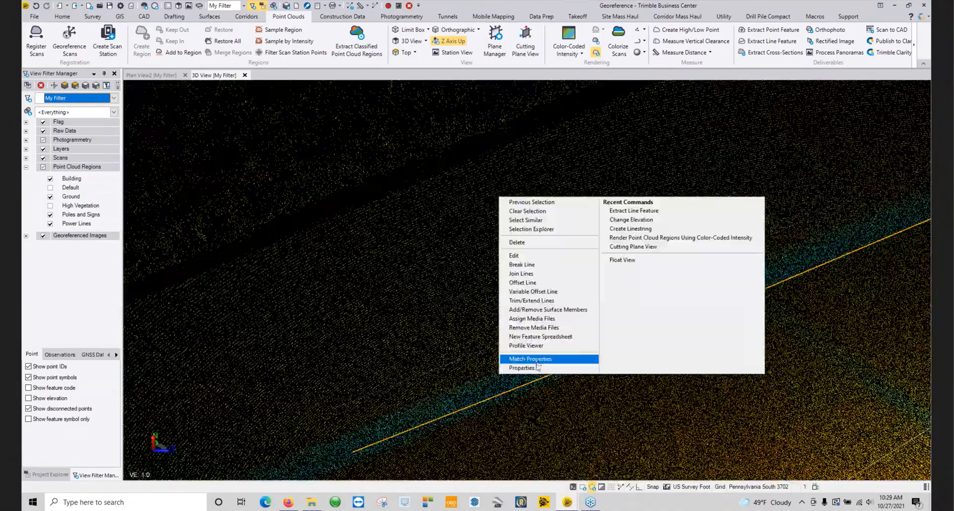
click(537, 369)
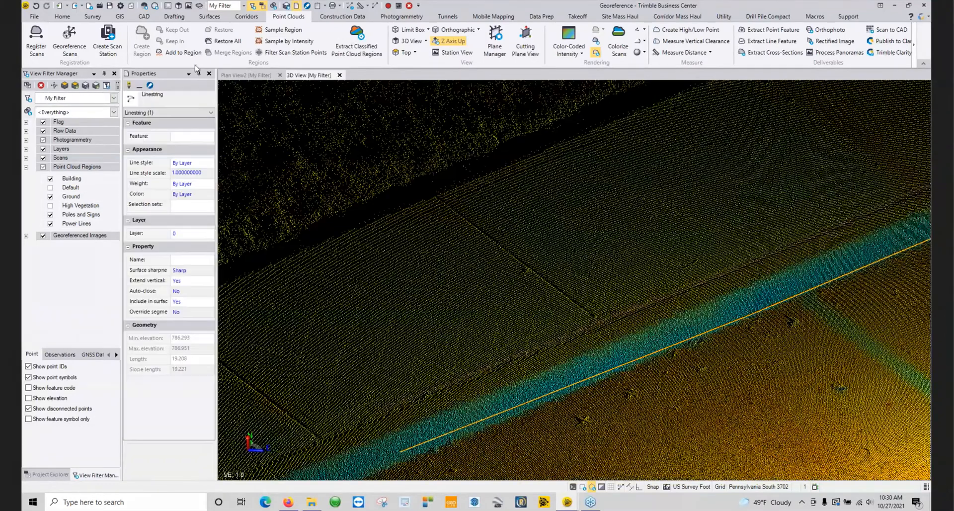
- Assign the selected curb linestring to layer V-SITE-CURB-FACE
click(192, 233)
click(210, 233)
drag(265, 251, 269, 293)
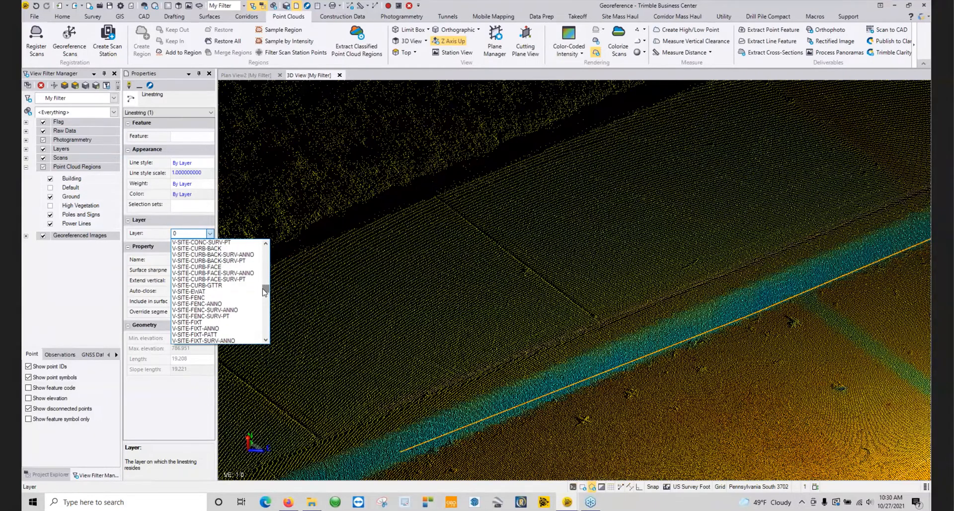
click(209, 293)
click(628, 312)
click(662, 319)
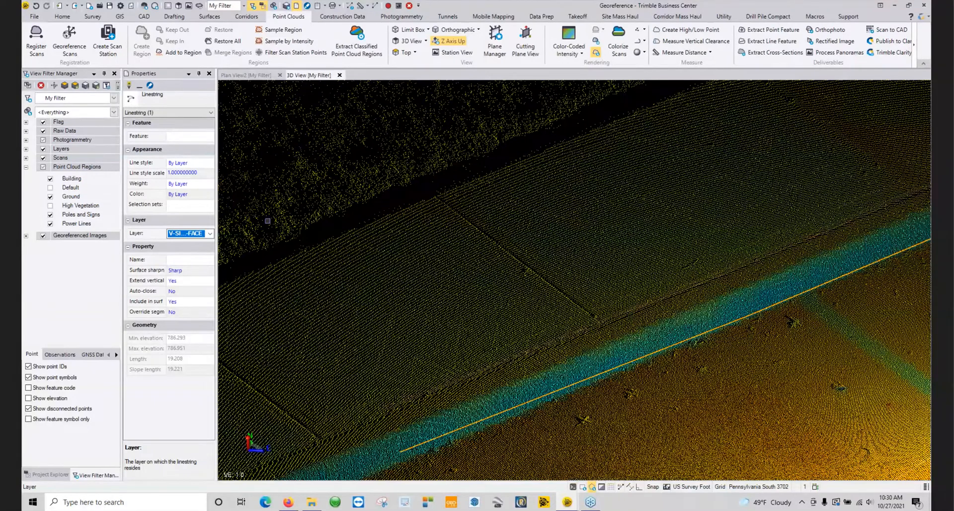
- Move the selected linestring along the curb to the V-SITE-CURB-BACK layer and close its properties
click(211, 234)
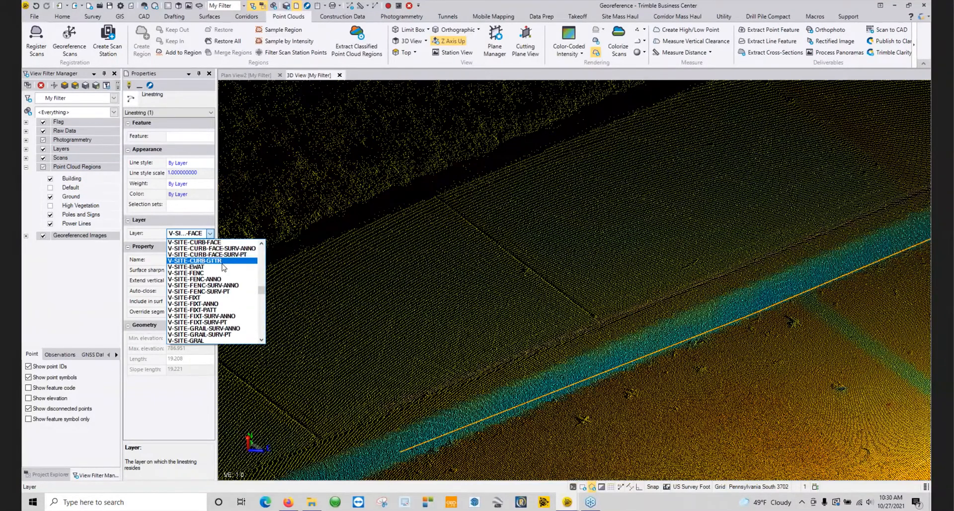
click(208, 242)
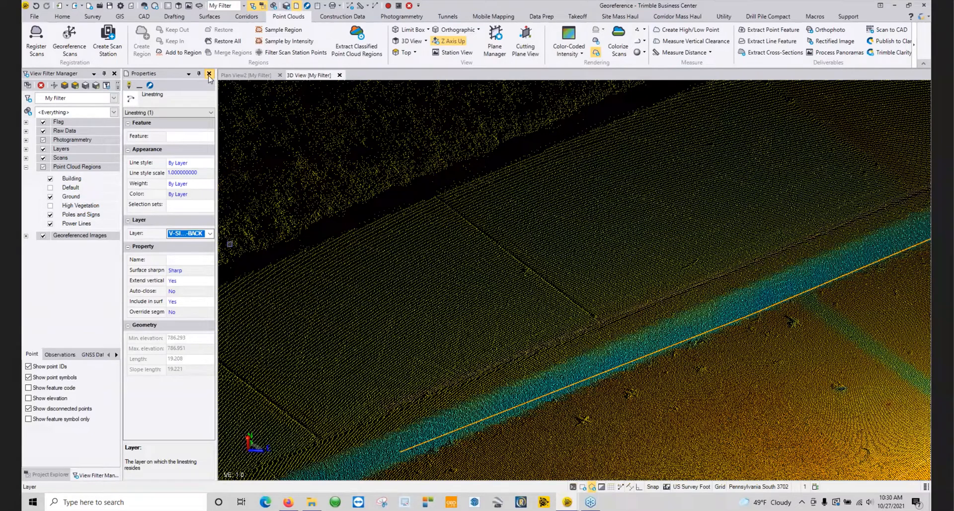
click(209, 74)
- Render the point cloud in True Color around the curb beside the parking lot
scroll(560, 270, up, 6)
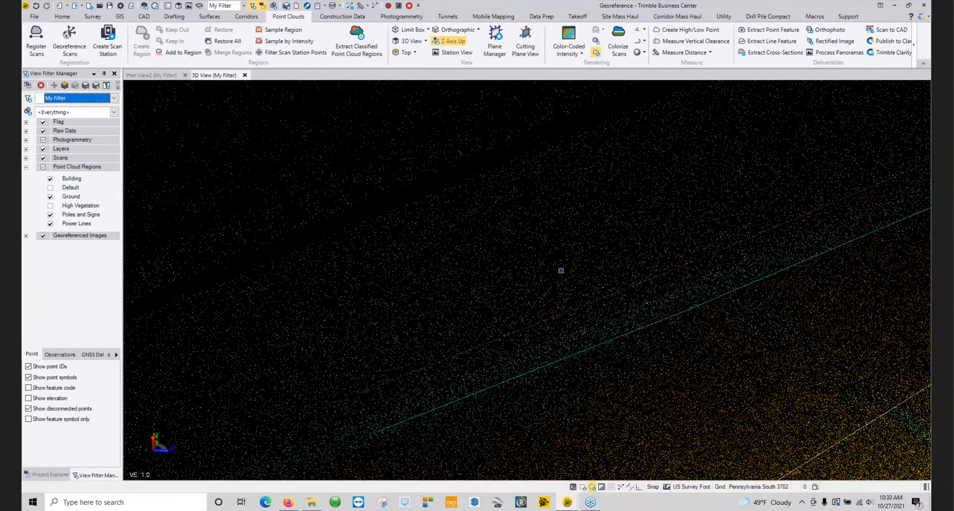
scroll(607, 301, up, 2)
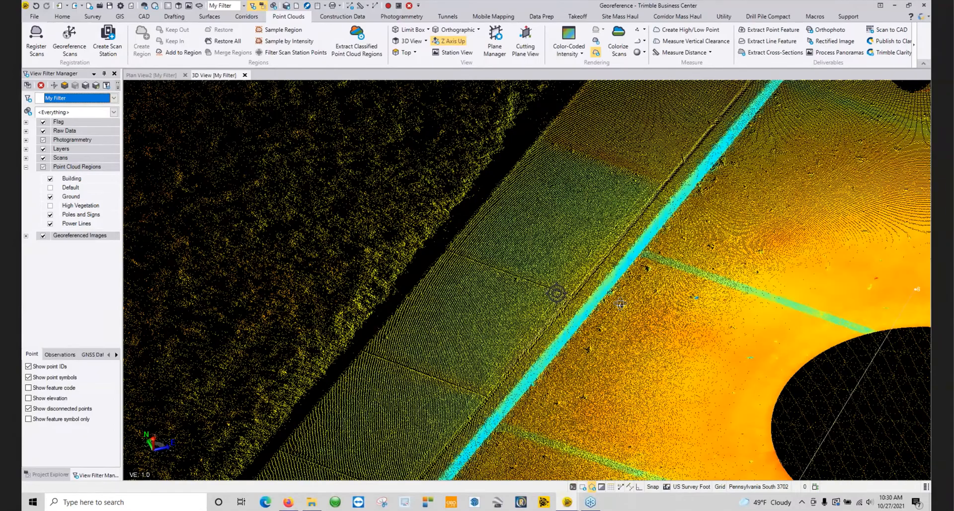
scroll(620, 303, down, 3)
click(569, 50)
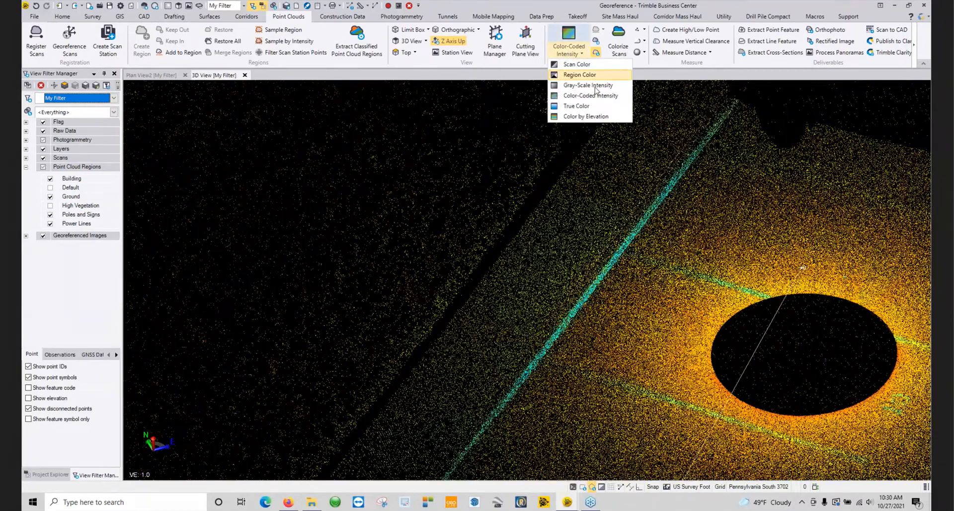
click(588, 85)
shift+middle_drag(522, 313, 715, 301)
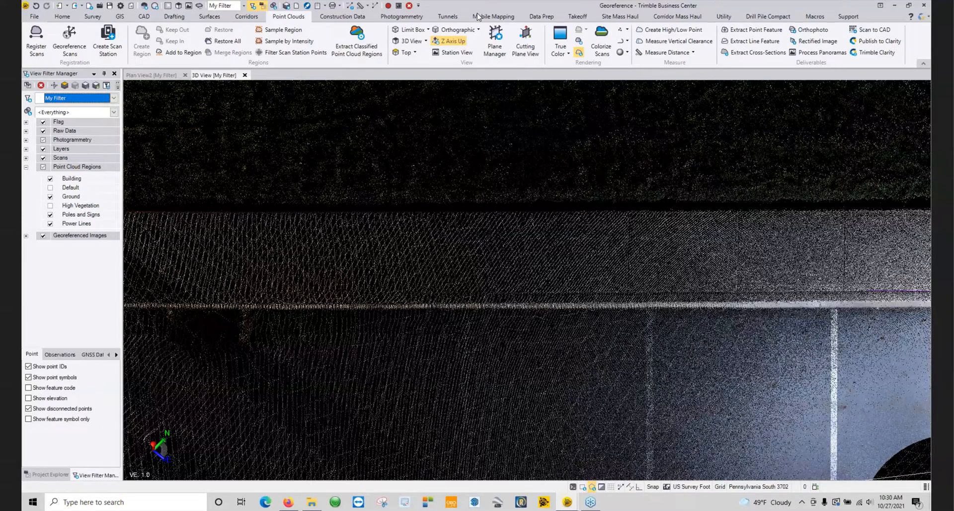
- Begin a new linestring named CURB on the V-SITE-CURB-GTTR layer
click(144, 16)
click(275, 40)
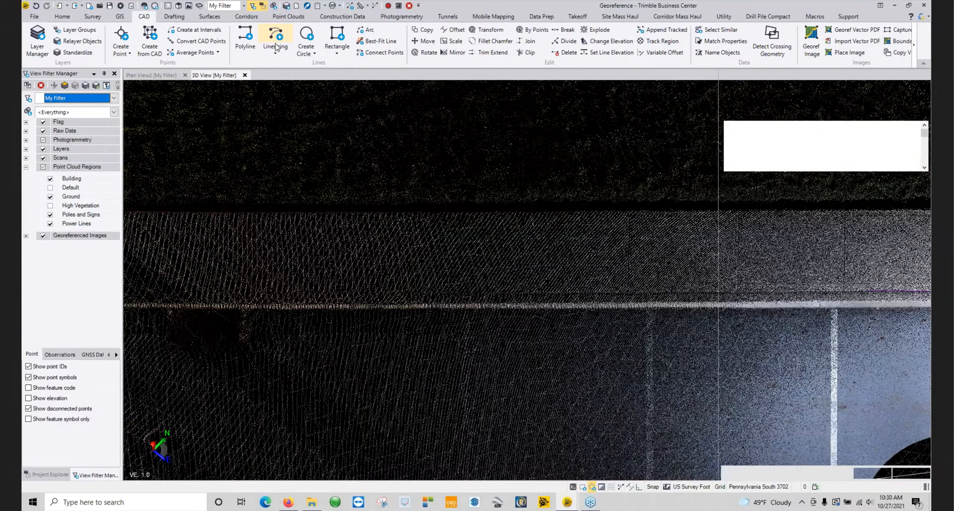
text(CURB)
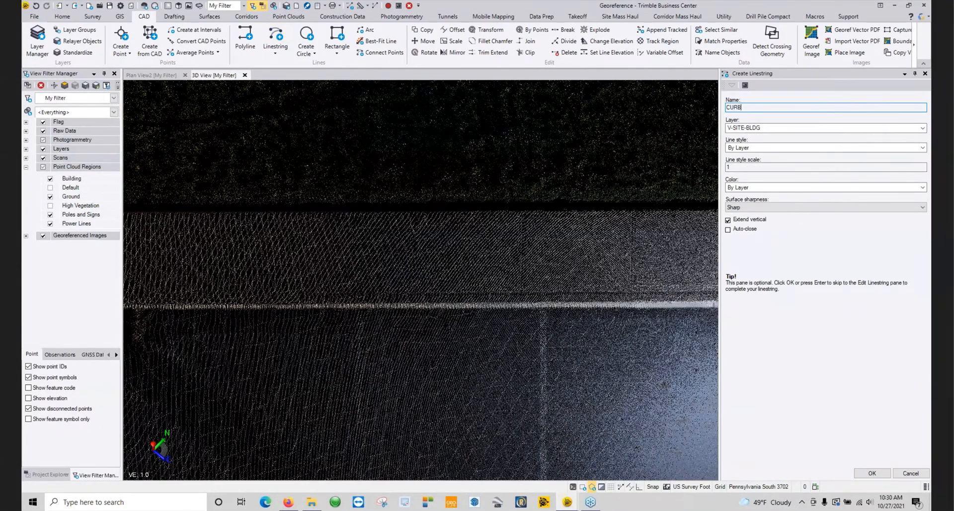
click(850, 128)
drag(923, 159, 924, 183)
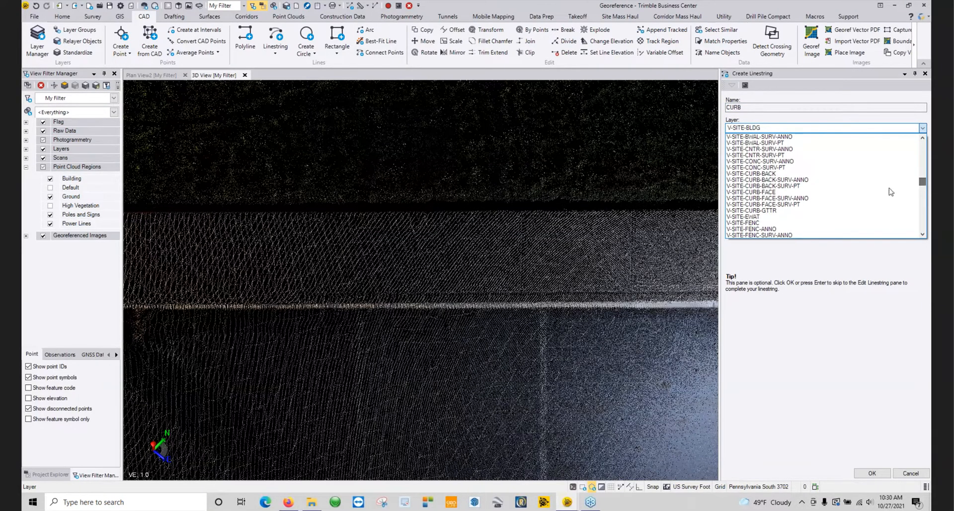
click(822, 210)
- Accept the linestring settings and place its start point in the plan view, on the curb's pavement edge near the parking stall stripe
click(153, 77)
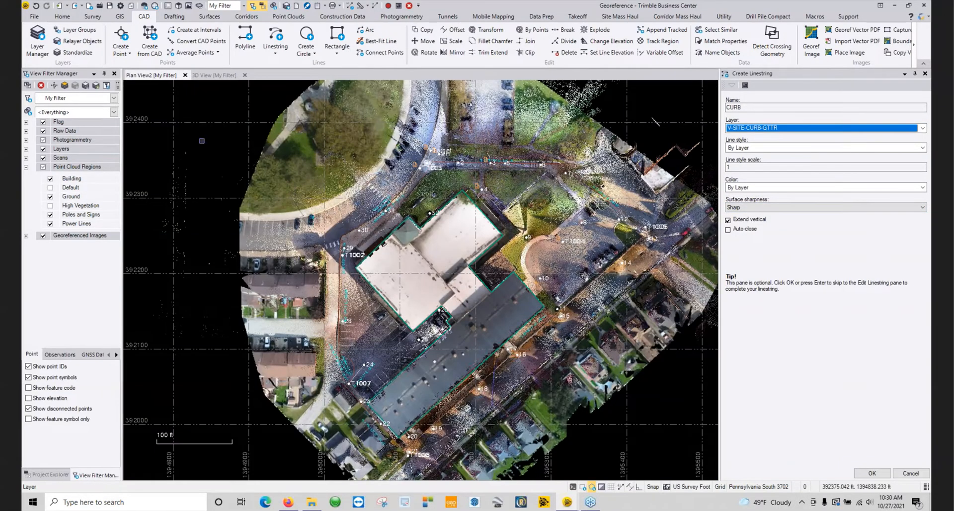
scroll(660, 203, up, 3)
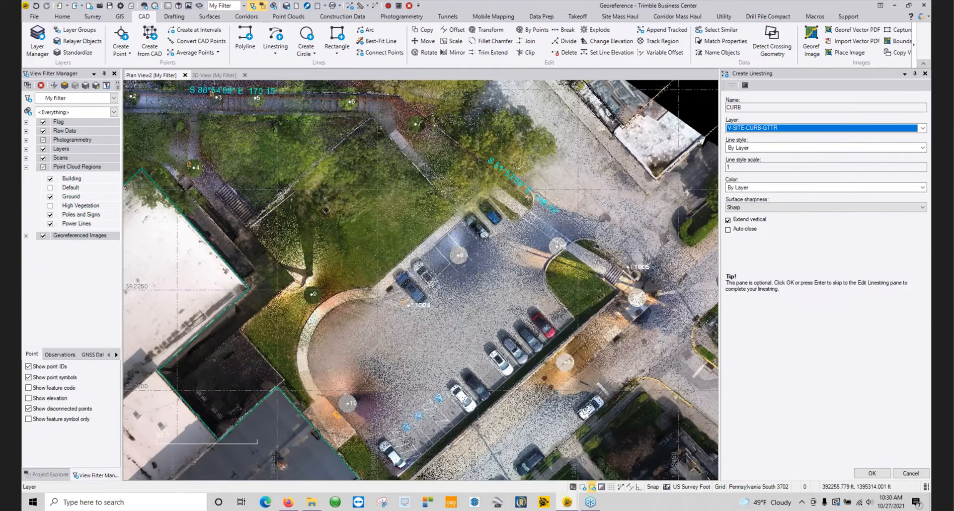
scroll(389, 296, up, 9)
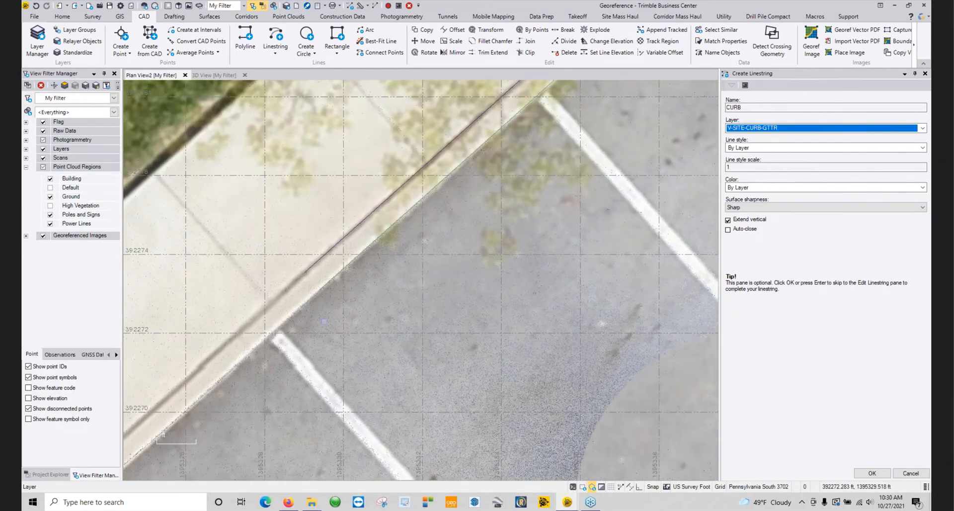
click(872, 473)
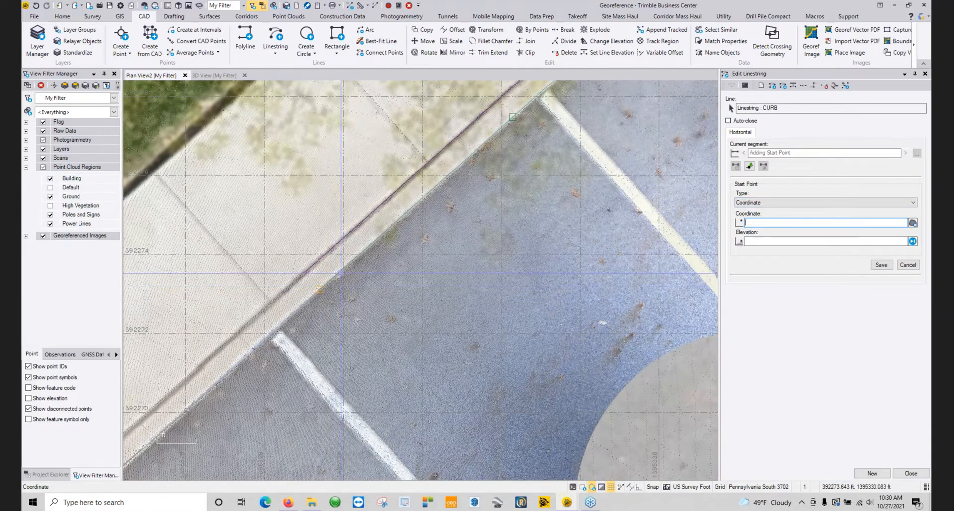
scroll(336, 287, up, 4)
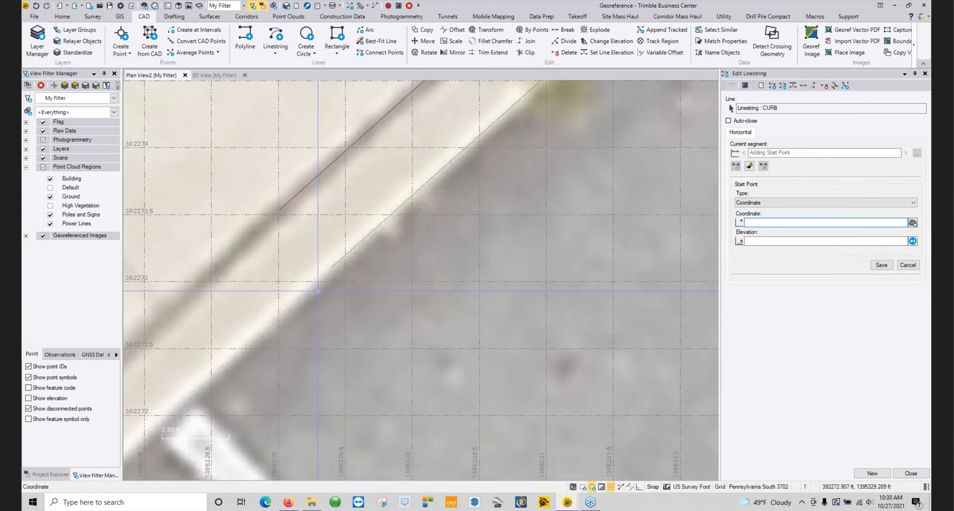
click(331, 268)
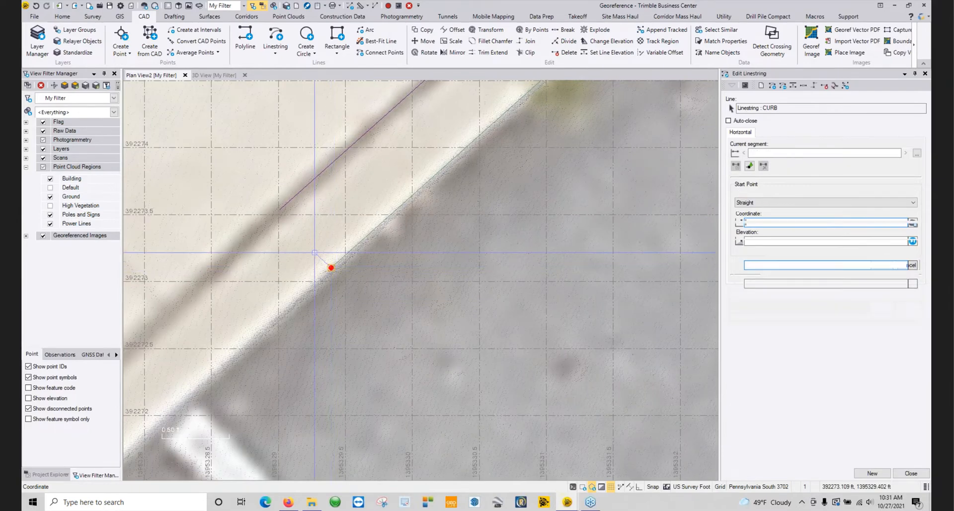
- Add three straight segments to the CURB linestring along the pavement edge, past the parked cars to the far corner of the drain grate
scroll(283, 291, down, 4)
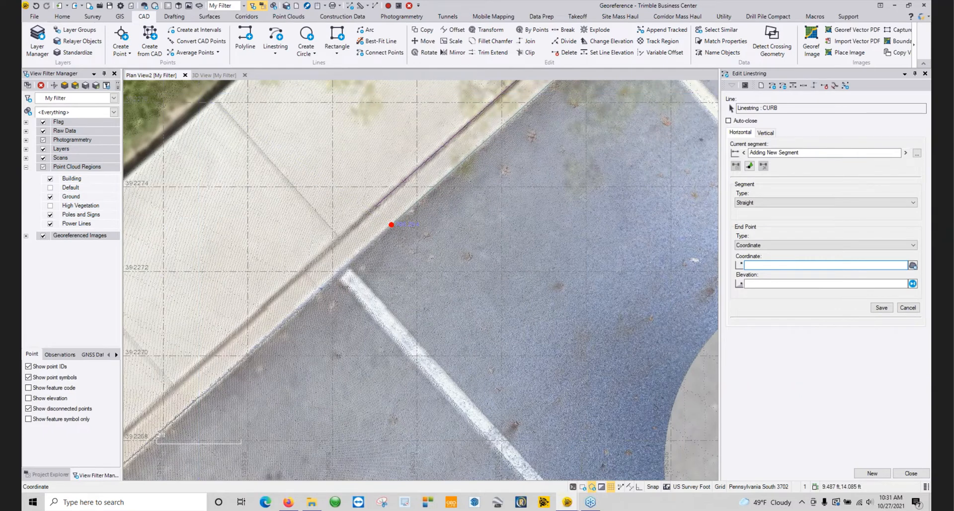
middle_drag(275, 316, 537, 138)
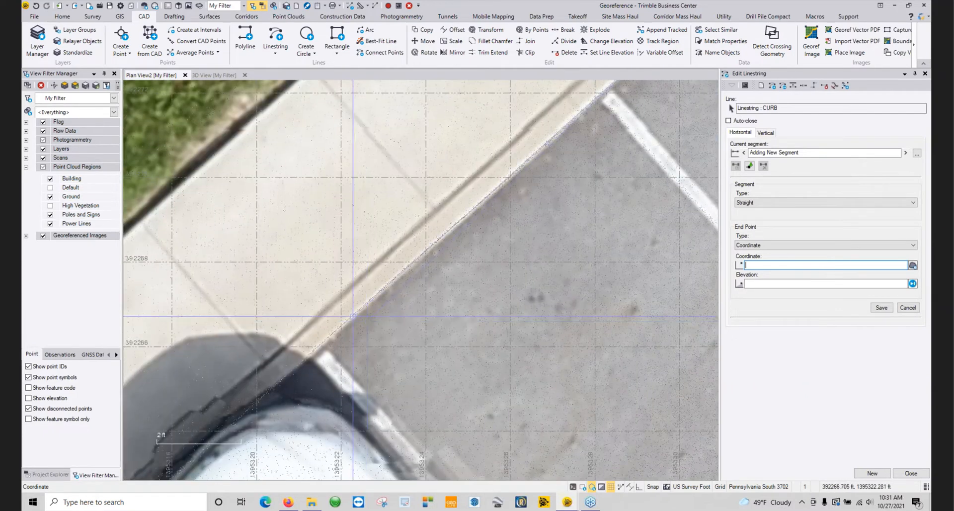
click(353, 316)
middle_drag(353, 316, 601, 106)
middle_drag(292, 314, 508, 153)
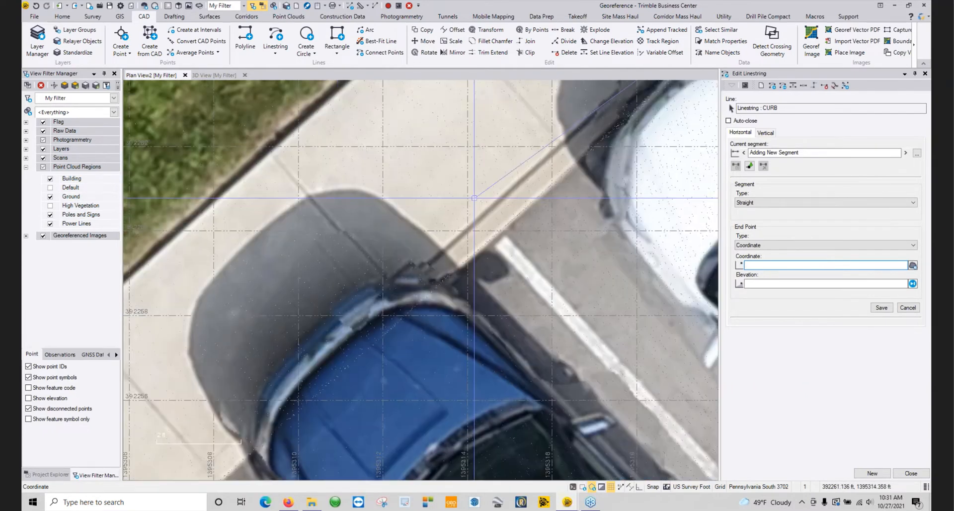
click(459, 271)
middle_drag(269, 387, 619, 84)
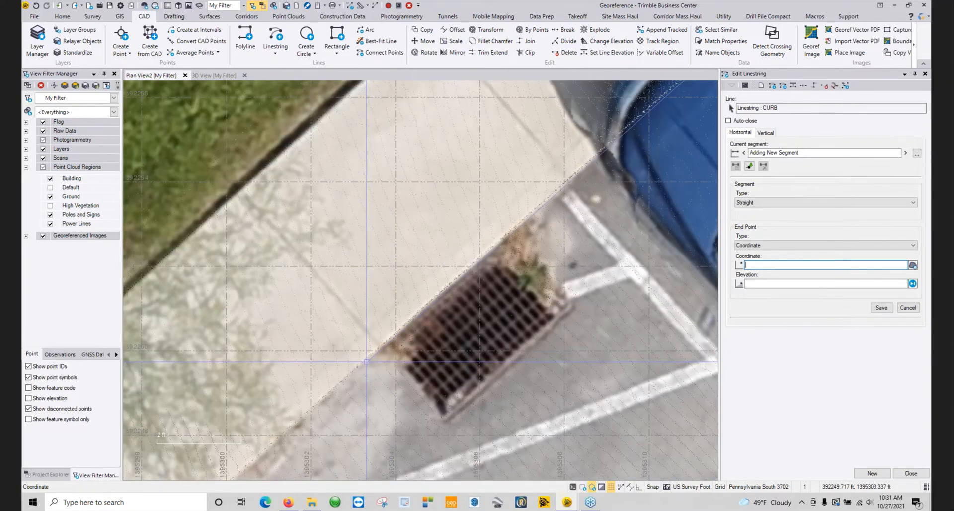
click(367, 362)
middle_drag(367, 361, 506, 213)
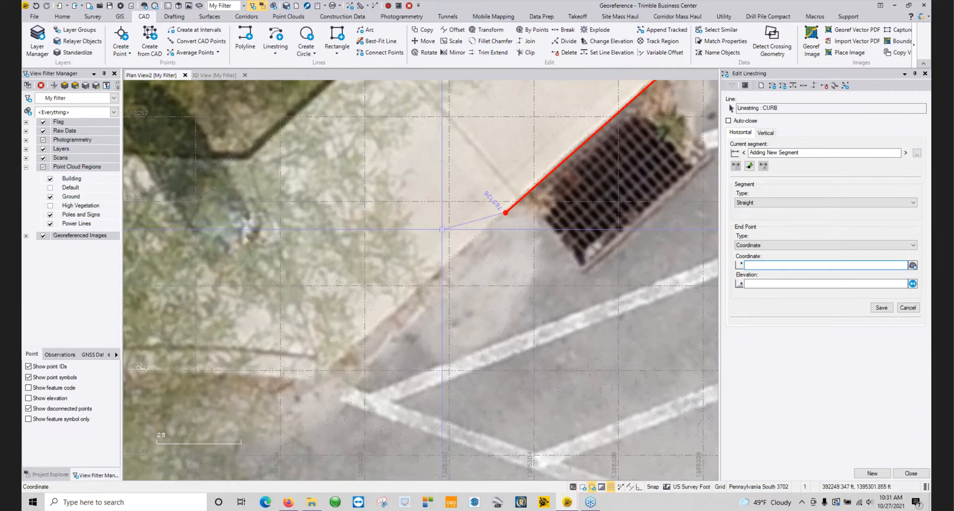
- Continue the linestring in the 3D view with a straight segment ending where the curb changes direction
click(222, 75)
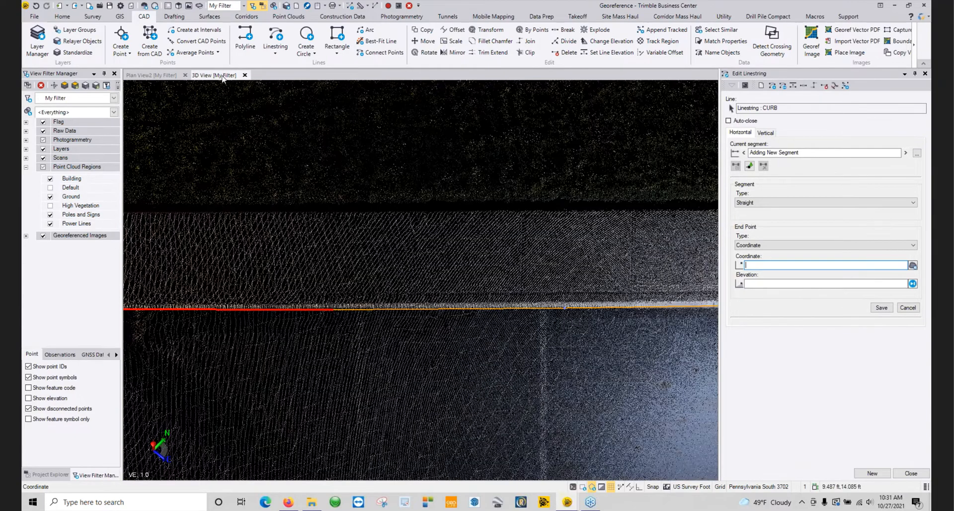
scroll(232, 243, down, 3)
middle_drag(230, 244, 241, 265)
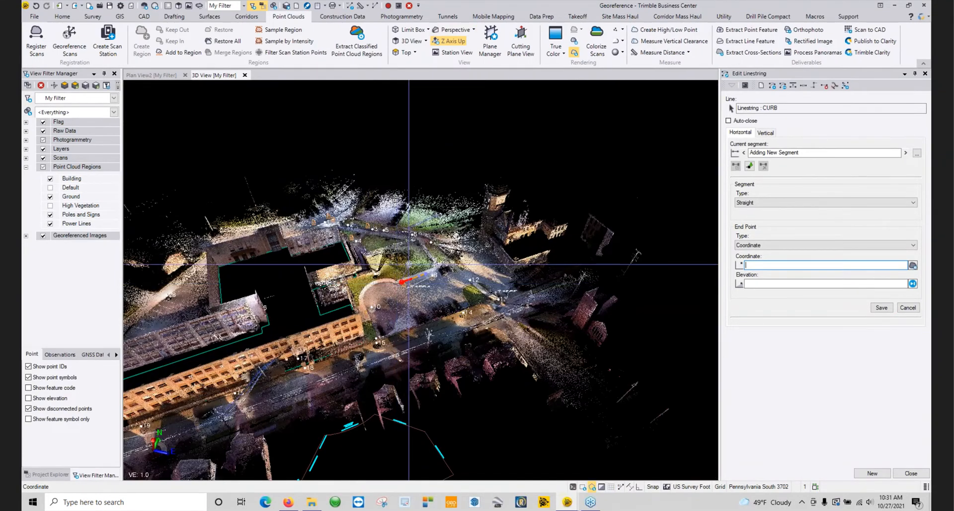
scroll(409, 264, up, 5)
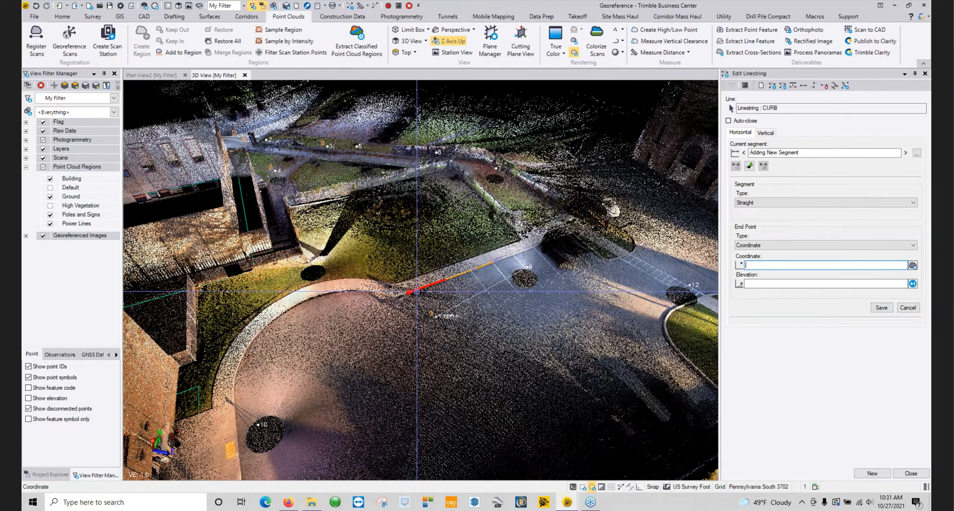
scroll(416, 292, up, 5)
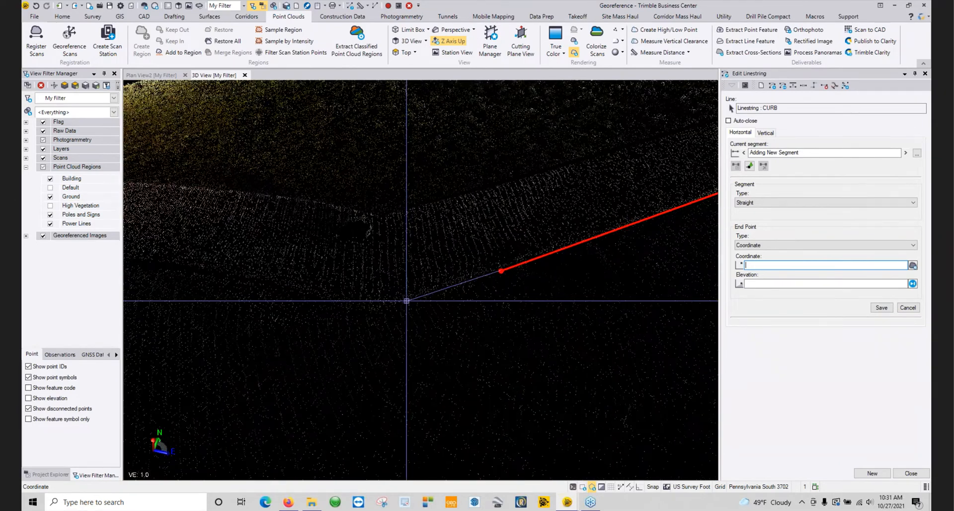
click(372, 310)
middle_drag(336, 295, 505, 287)
- Change the segment type to Smooth curve and place the first curve points along the start of the rounded curb
click(770, 203)
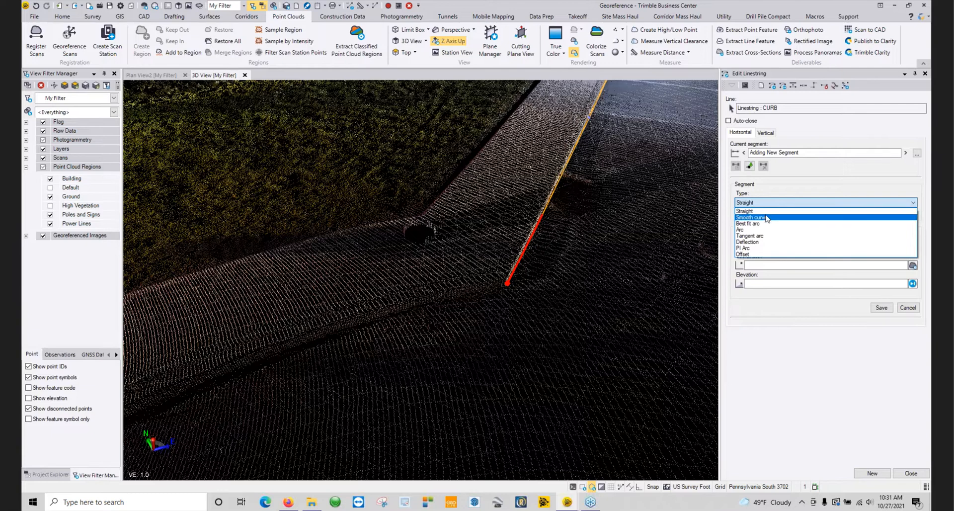
click(768, 217)
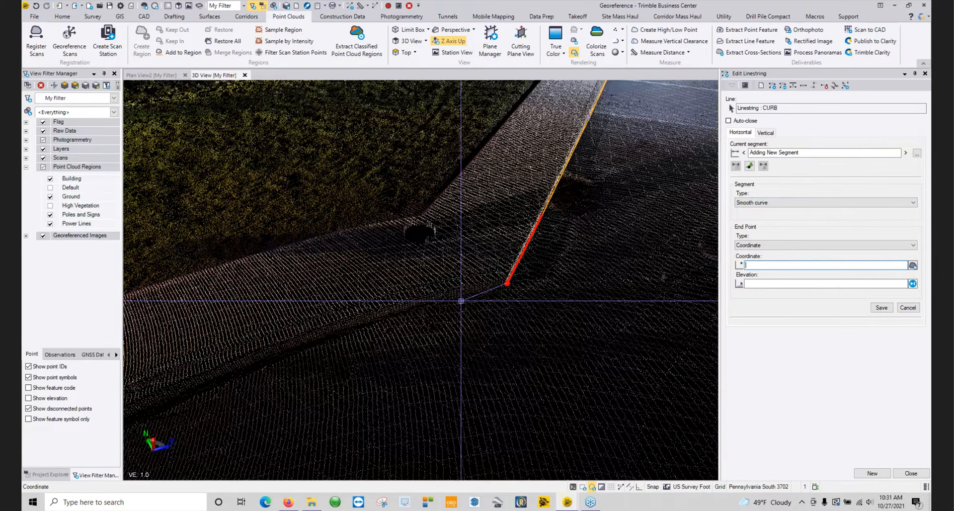
click(312, 339)
scroll(490, 291, up, 5)
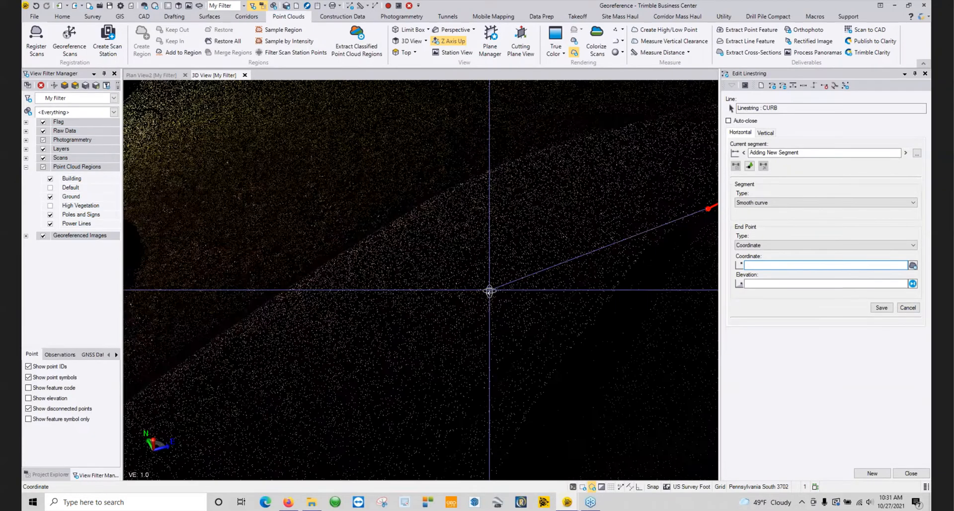
middle_drag(490, 290, 388, 279)
click(349, 247)
middle_drag(228, 247, 417, 248)
click(424, 239)
- Extend the smooth curve with two more points along the base of the rounded curb
scroll(262, 268, up, 5)
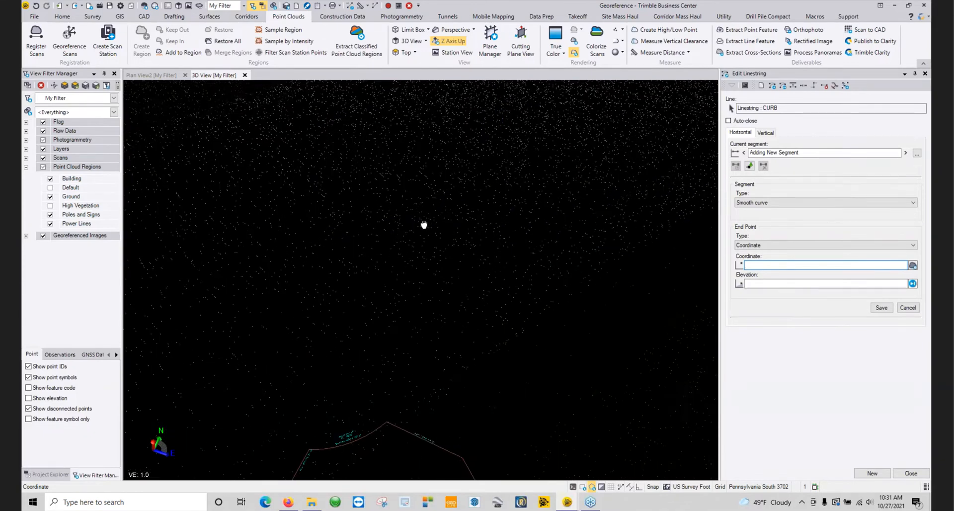
scroll(416, 220, down, 2)
middle_drag(440, 209, 426, 226)
click(398, 194)
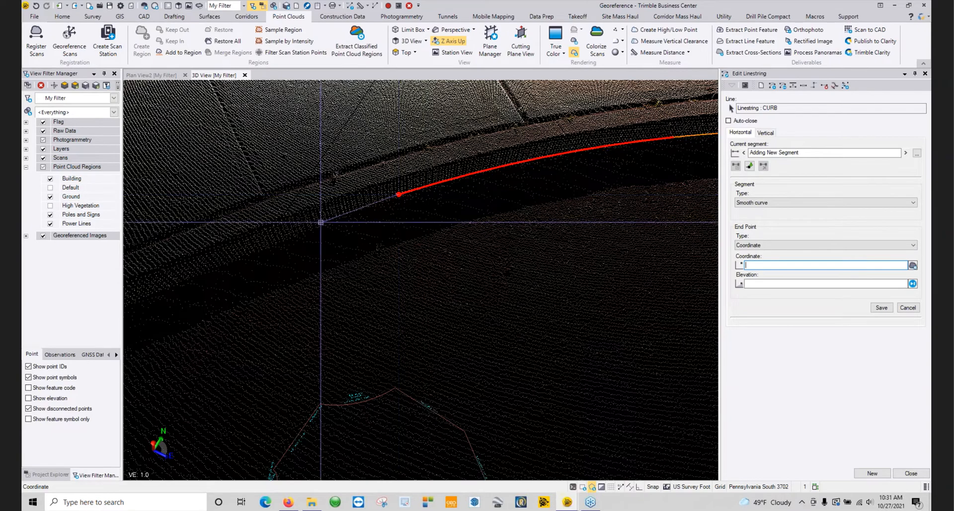
click(185, 278)
- Carry the smooth curve beyond the sidewalk joints with two more points along the rounded curb
scroll(274, 220, down, 1)
middle_drag(308, 213, 351, 213)
middle_drag(280, 257, 177, 338)
scroll(177, 338, down, 2)
scroll(430, 203, down, 2)
middle_drag(445, 204, 458, 209)
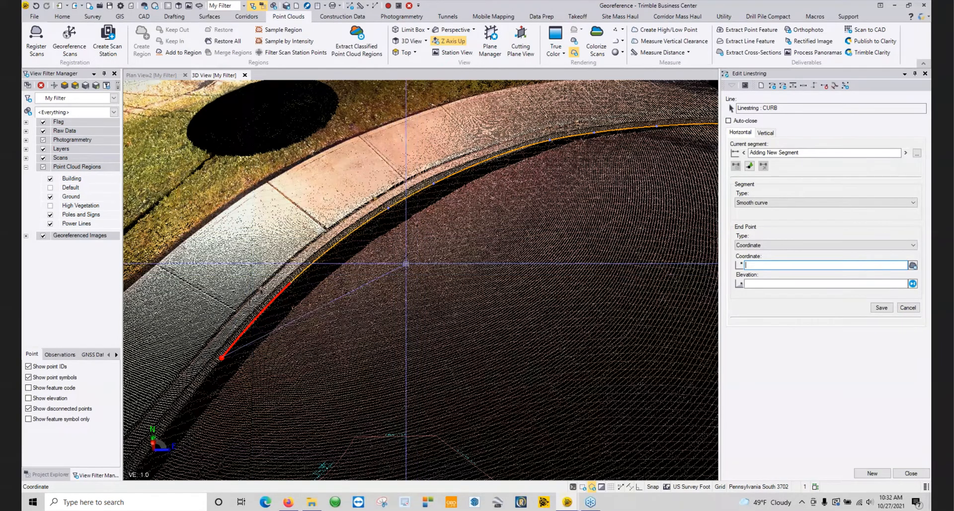
shift+middle_drag(362, 287, 219, 291)
middle_drag(218, 289, 539, 256)
click(383, 244)
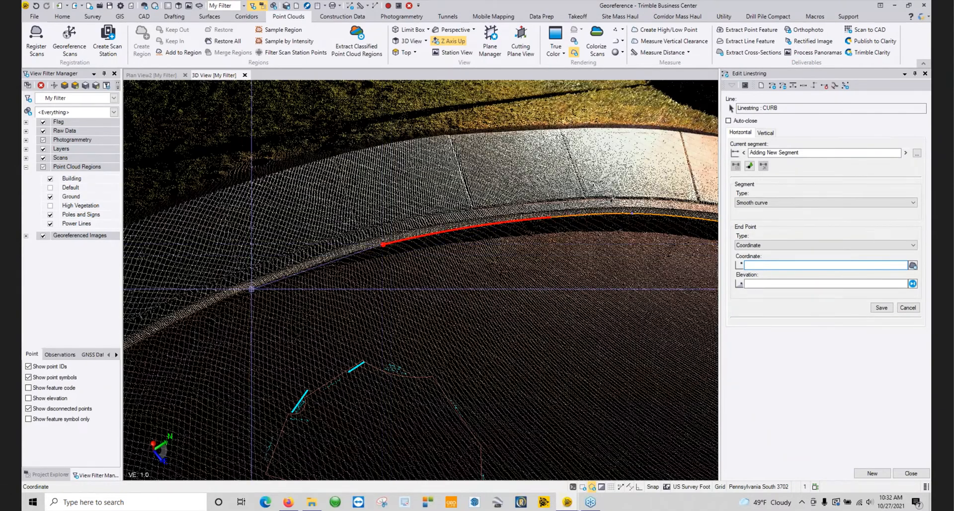
click(228, 297)
- Extend the smooth curve with further points along the remaining rounded curb down to the next sidewalk joint
middle_drag(187, 317, 408, 246)
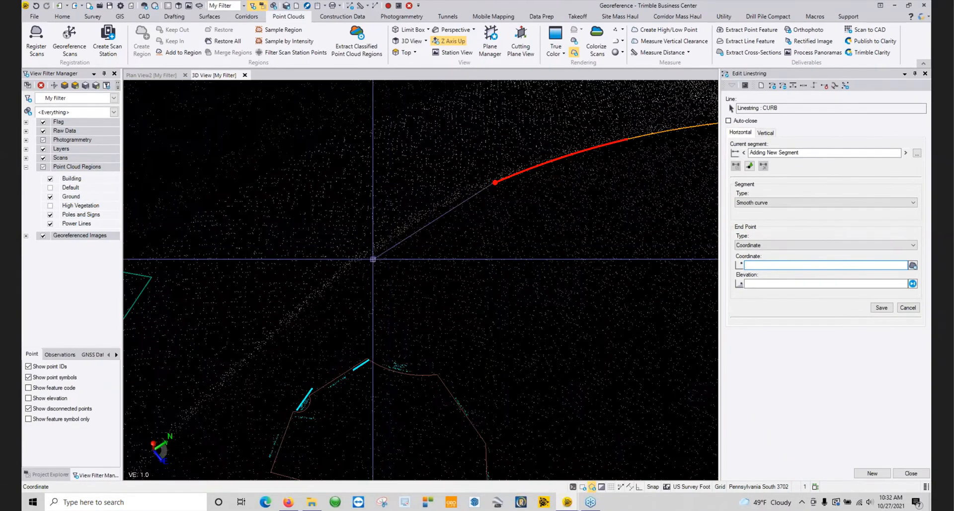
click(349, 270)
middle_drag(287, 311, 380, 211)
click(303, 260)
middle_drag(277, 286, 389, 228)
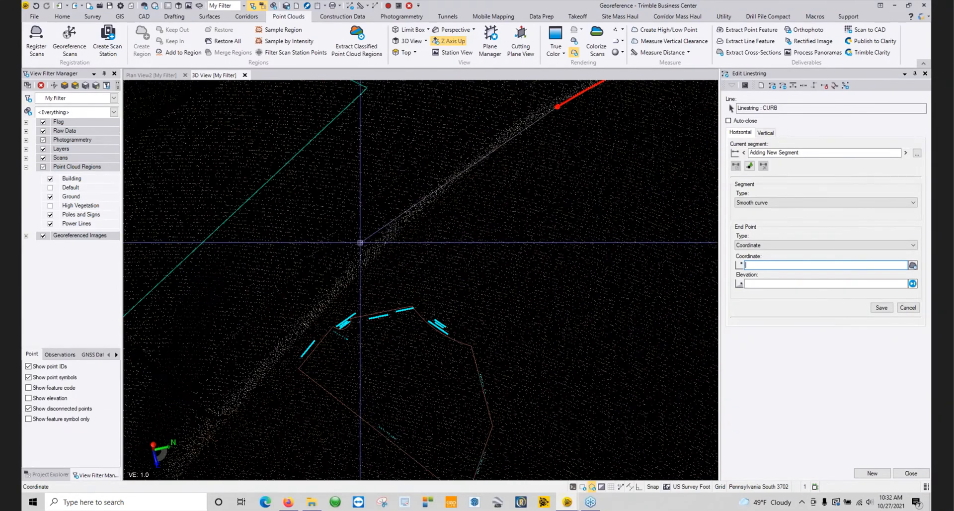
click(369, 259)
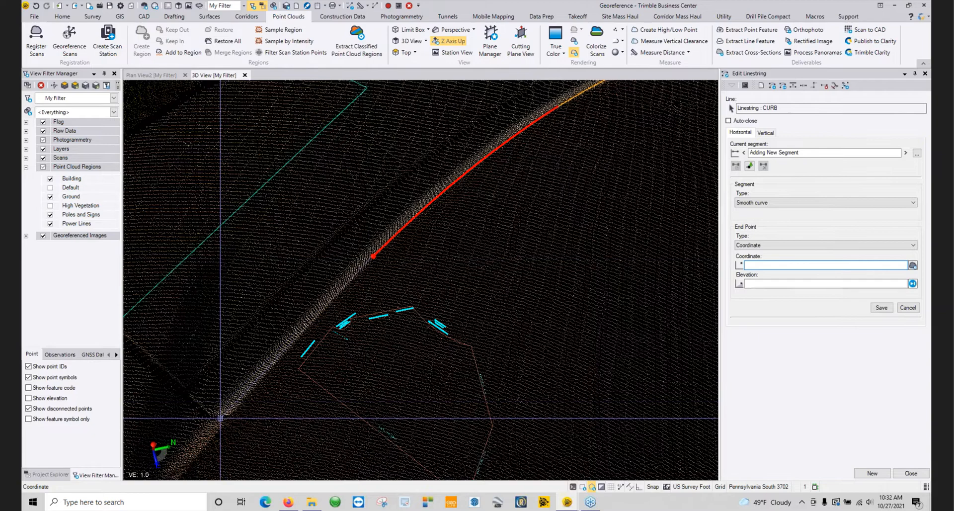
click(233, 412)
- Continue the curve along the curb past the yellow ramp pad to the sidewalk's outer corner and finish the linestring
middle_drag(233, 413, 608, 332)
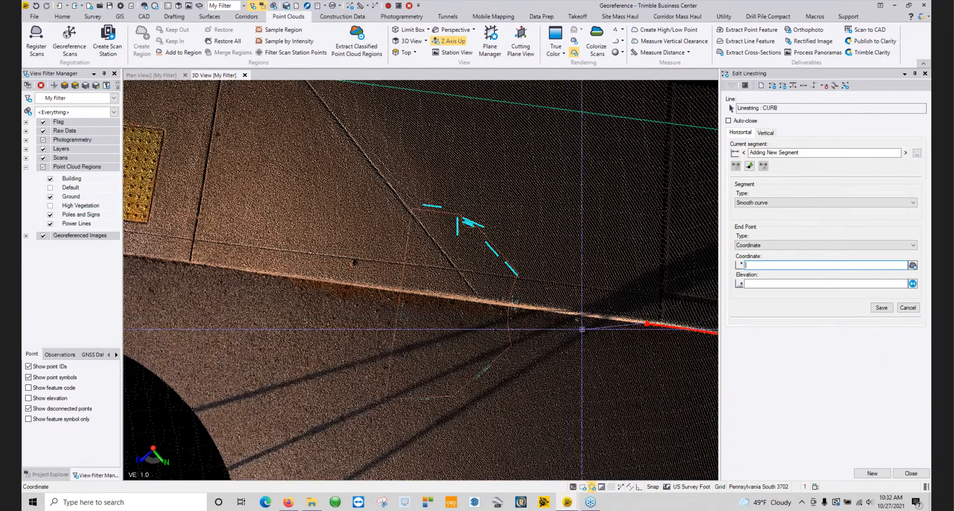
click(561, 314)
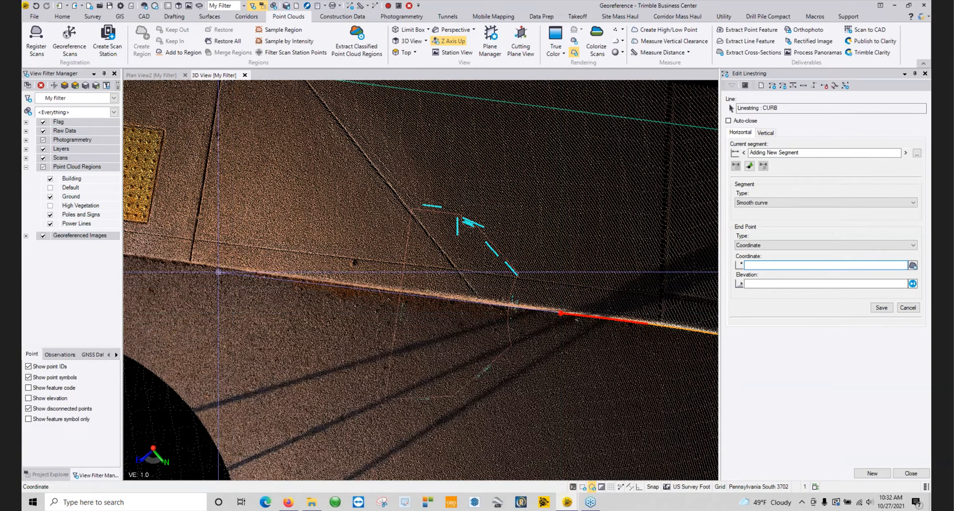
click(221, 268)
middle_drag(162, 265, 621, 286)
click(368, 260)
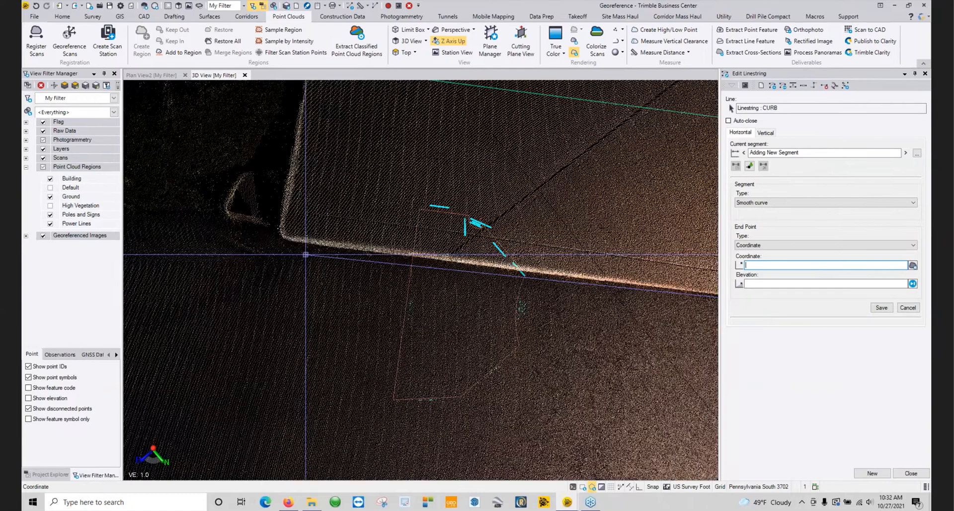
click(287, 241)
click(876, 478)
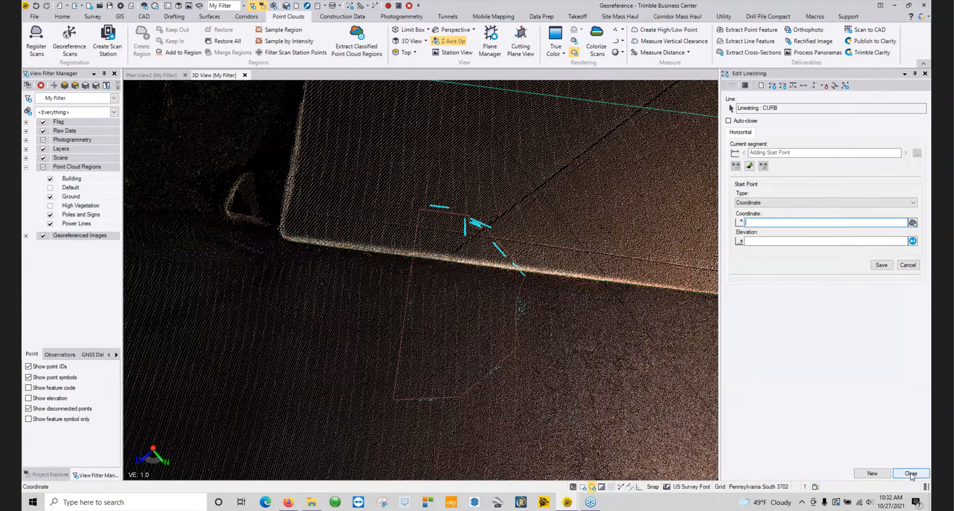
click(911, 473)
- Open the station view for station 9 (Q9) and bring the rounded sidewalk curb into view
mouse_move(714, 256)
middle_down()
mouse_move(773, 260)
mouse_move(840, 221)
mouse_move(711, 275)
mouse_move(779, 245)
mouse_move(684, 315)
mouse_move(514, 221)
mouse_move(576, 315)
mouse_move(558, 297)
mouse_move(644, 234)
middle_up()
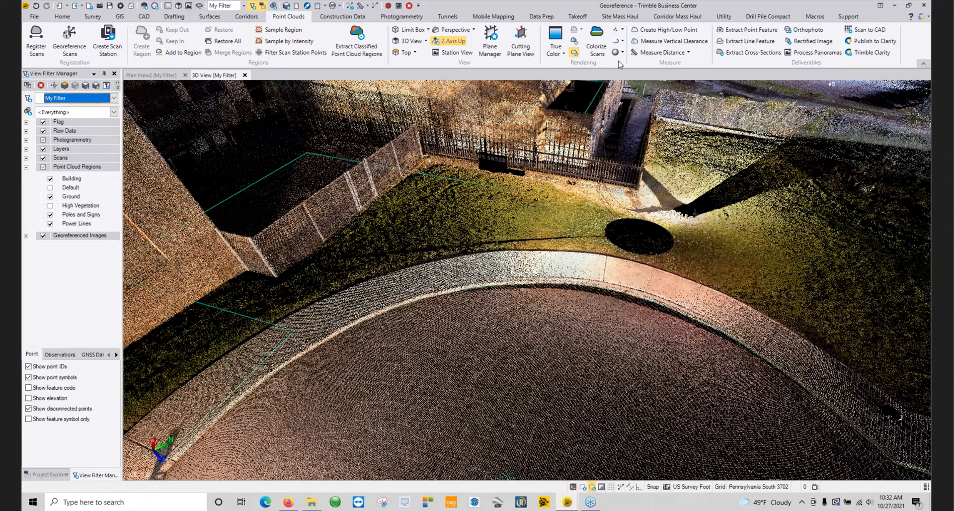
mouse_move(699, 207)
middle_down()
mouse_move(708, 193)
mouse_move(636, 198)
mouse_move(611, 247)
mouse_move(603, 215)
middle_up()
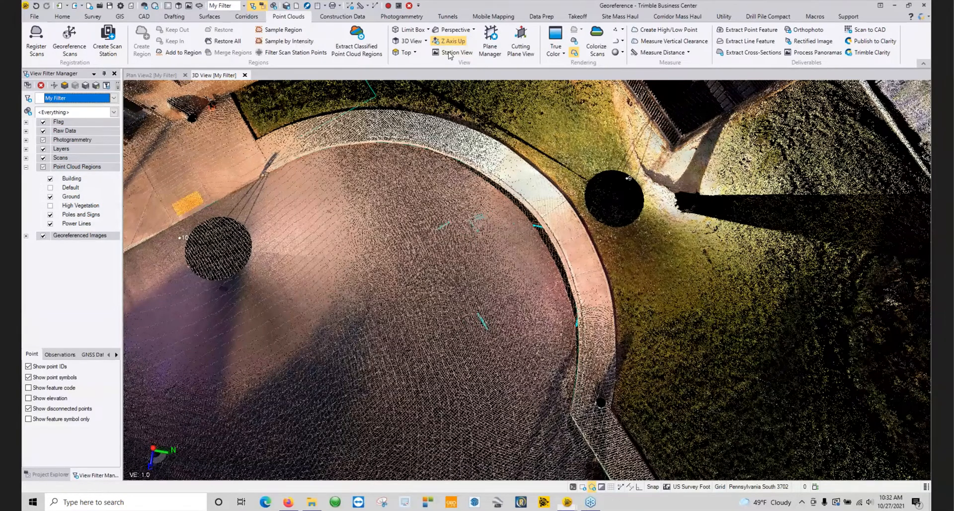
click(449, 54)
double_click(413, 354)
click(513, 371)
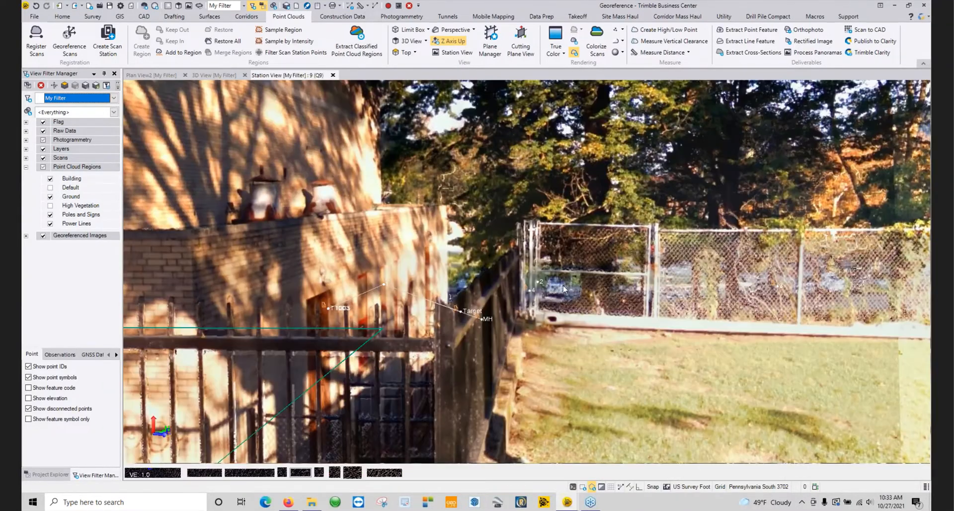
scroll(577, 263, down, 2)
middle_drag(577, 262, 83, 276)
middle_drag(825, 273, 431, 290)
middle_drag(759, 385, 711, 303)
- Create a new linestring named CURB on layer V-SITE-CURB-BACK
click(144, 18)
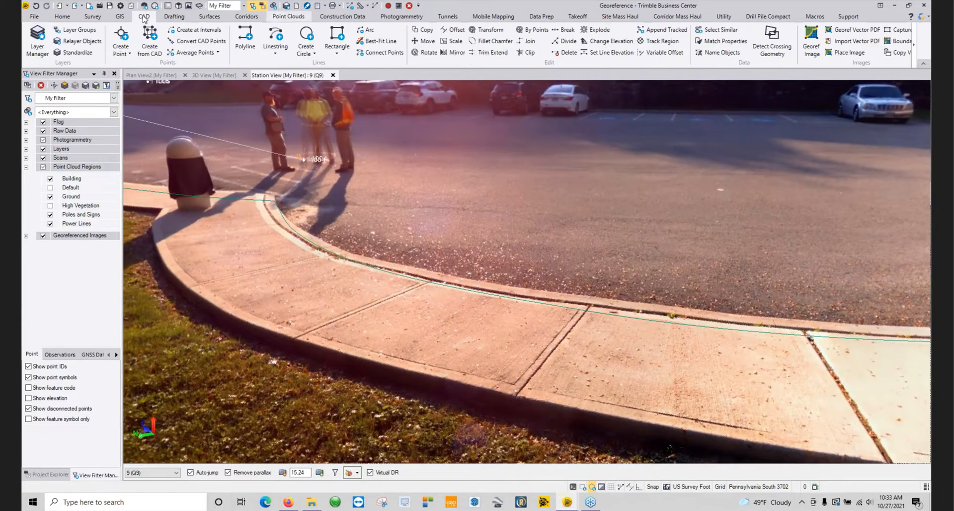
click(277, 36)
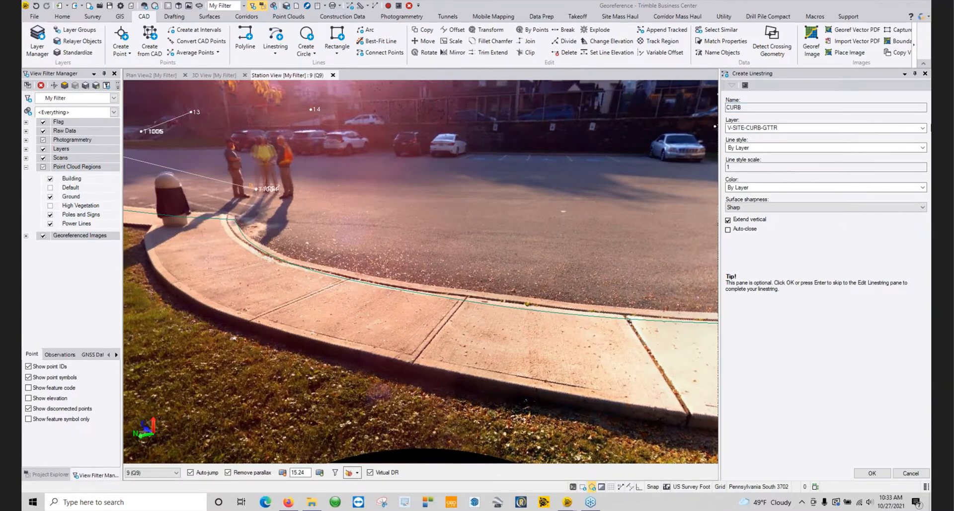
click(864, 128)
scroll(861, 150, up, 1)
click(826, 138)
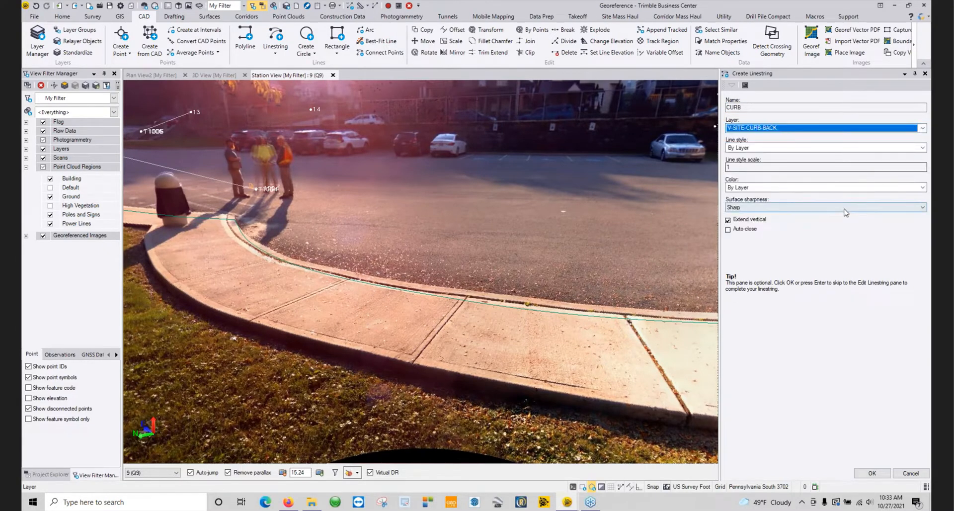
click(874, 472)
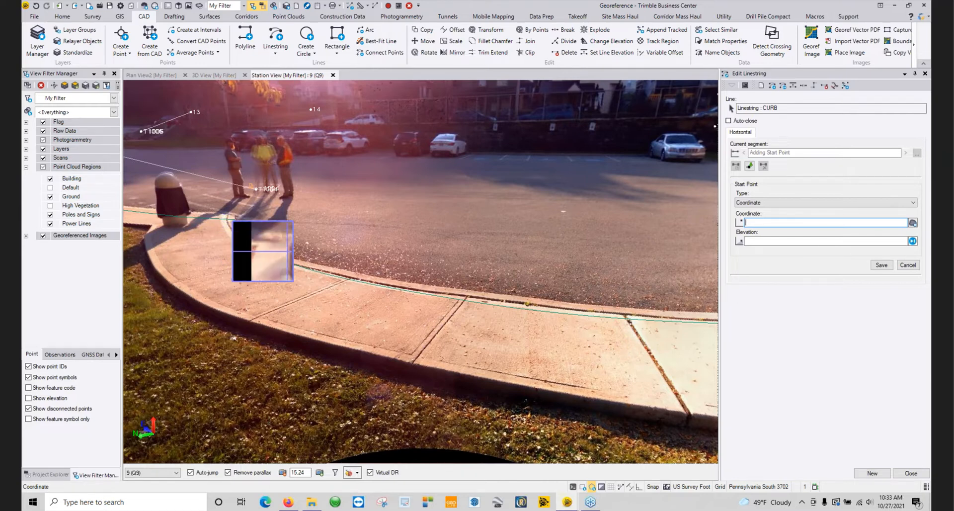
- Start the linestring on the back of curb near the bollard and trace the rounded curb with Smooth curve segments
click(235, 216)
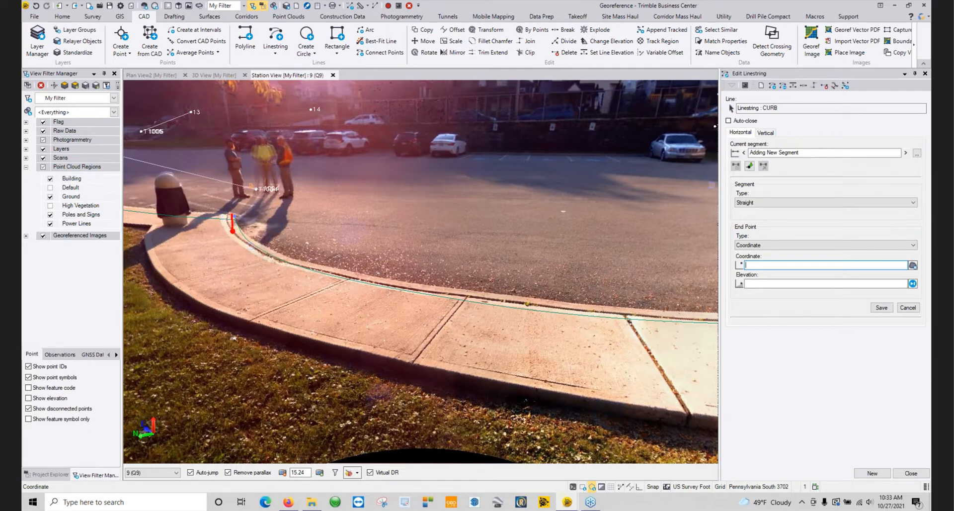
click(763, 203)
click(757, 222)
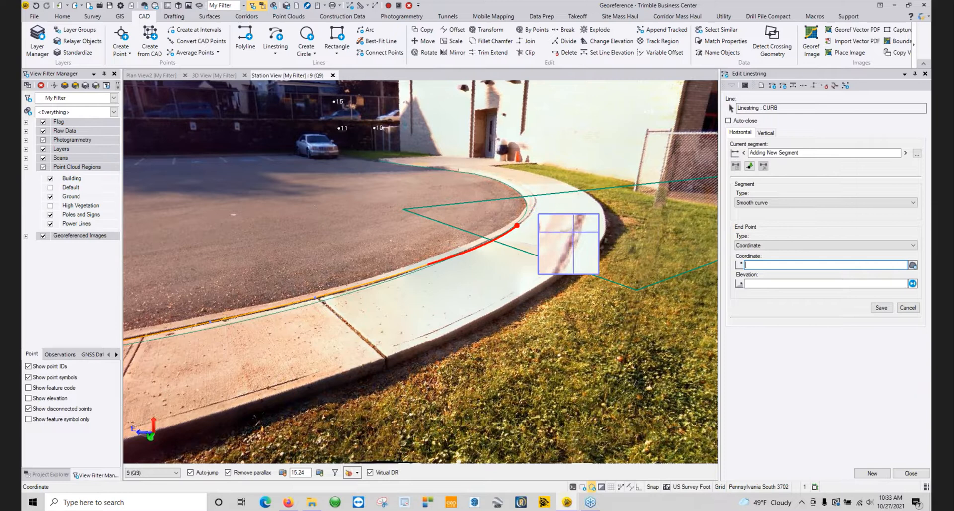
click(516, 225)
click(533, 208)
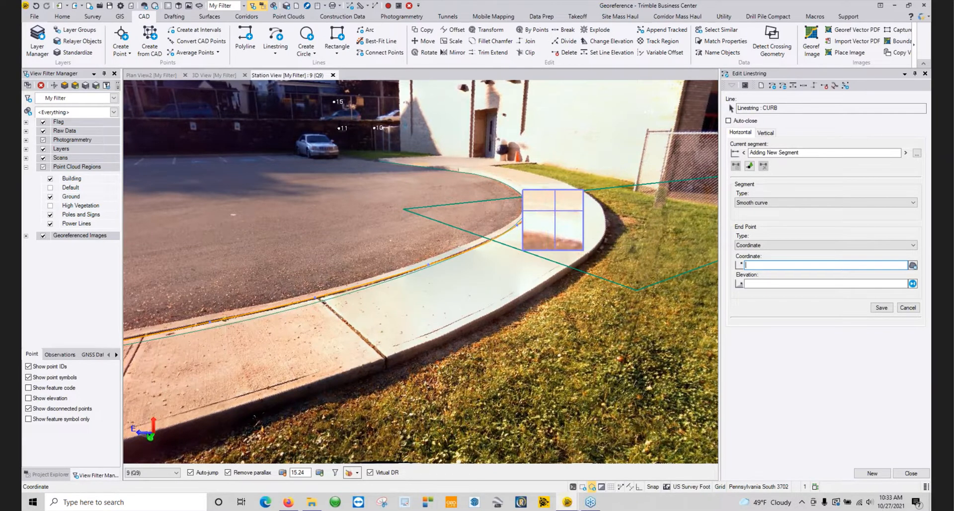
middle_drag(419, 209, 473, 243)
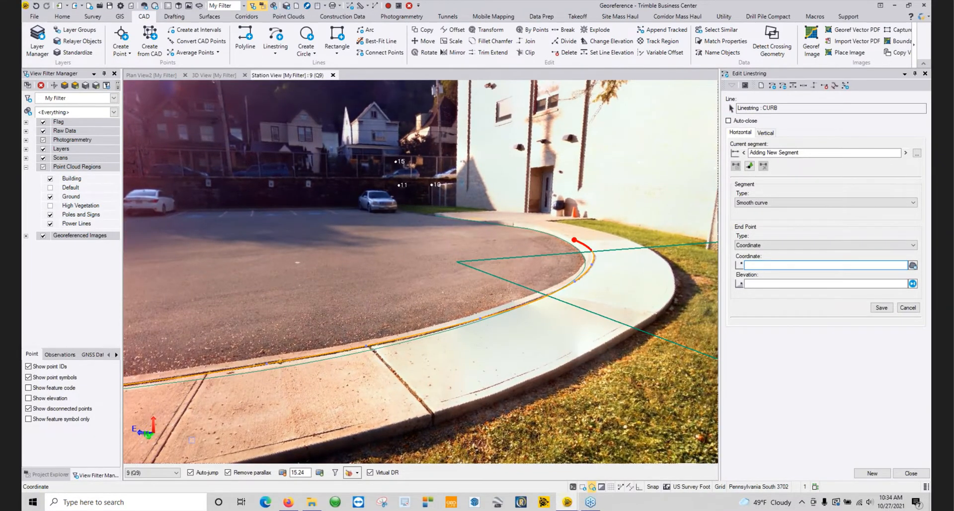
- Switch the station view to 10 (Q10) and continue the smooth curve along the back of the rounded curb
click(151, 473)
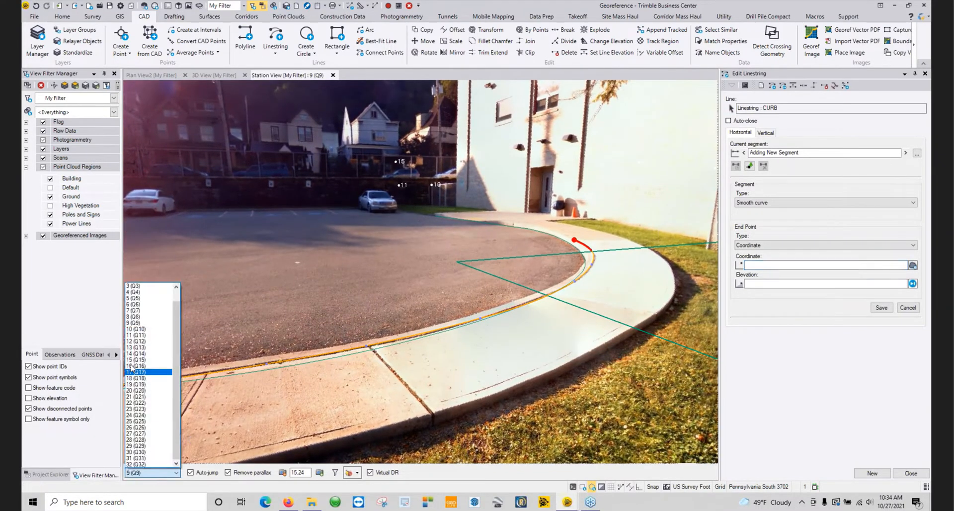
click(155, 329)
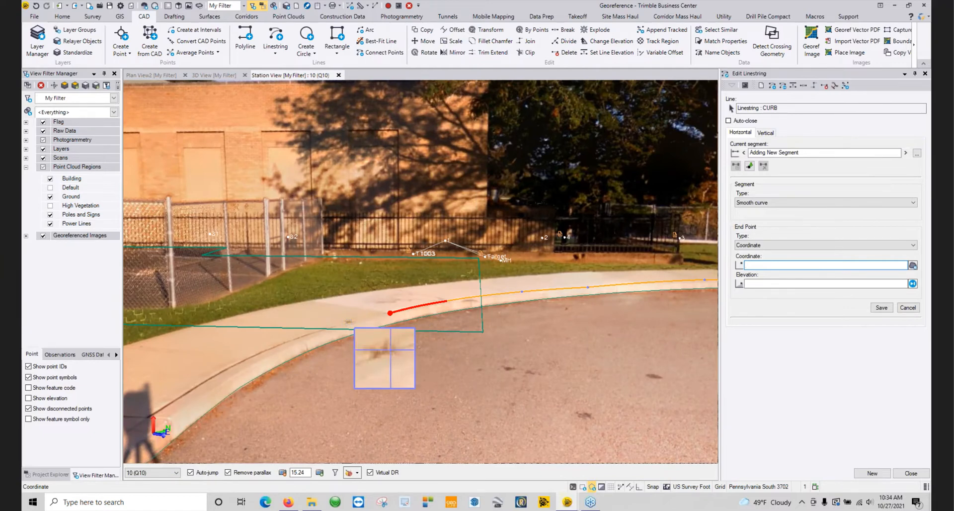
click(391, 313)
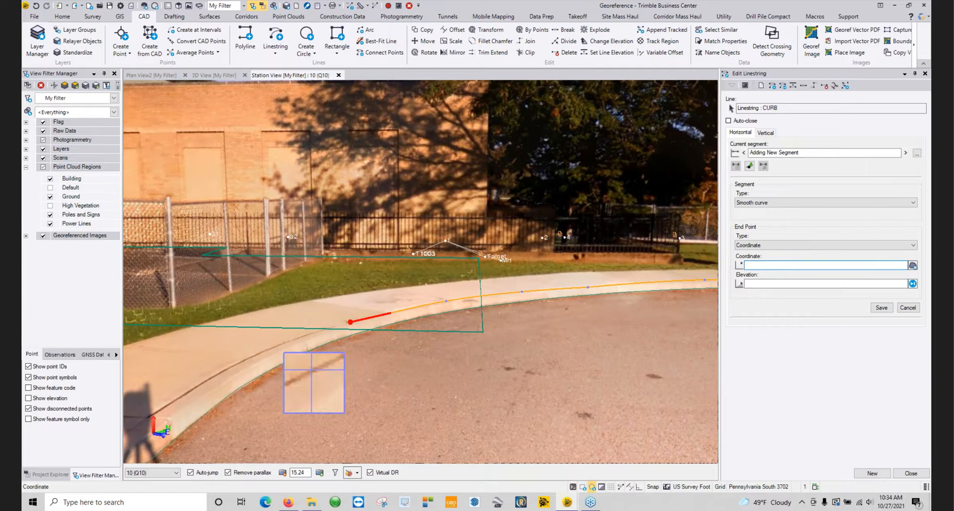
click(278, 345)
click(278, 345)
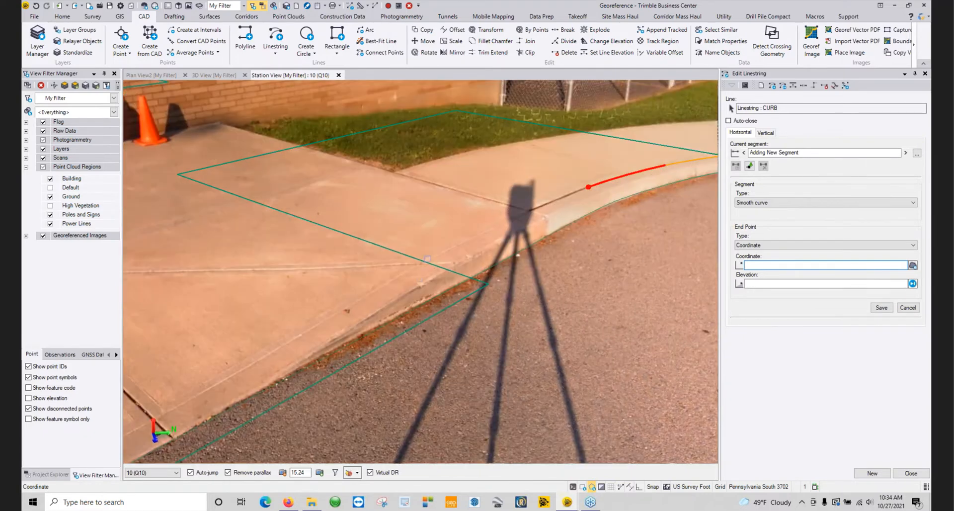
- Carry the back-of-curb line past the tripod shadow and along the yellow ramp pad to the joint on its far side
click(427, 259)
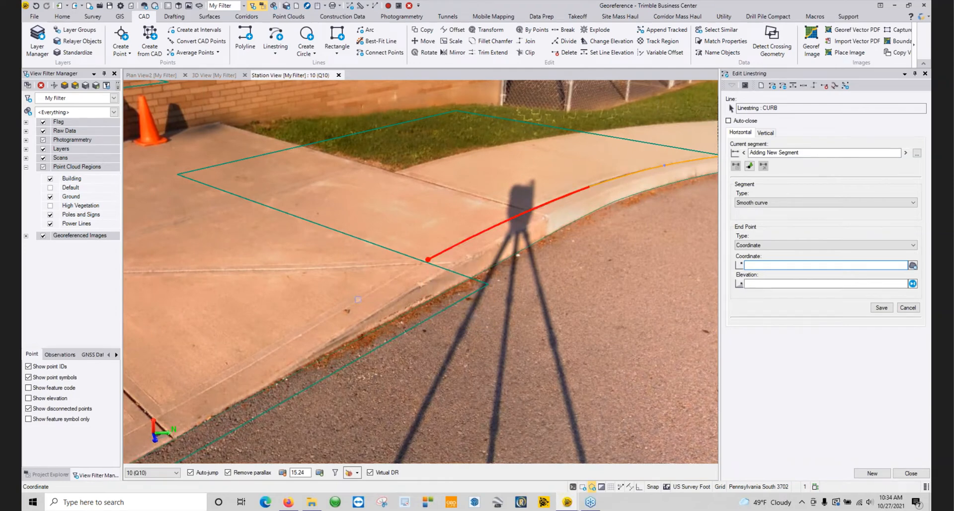
click(359, 300)
middle_drag(247, 351, 347, 277)
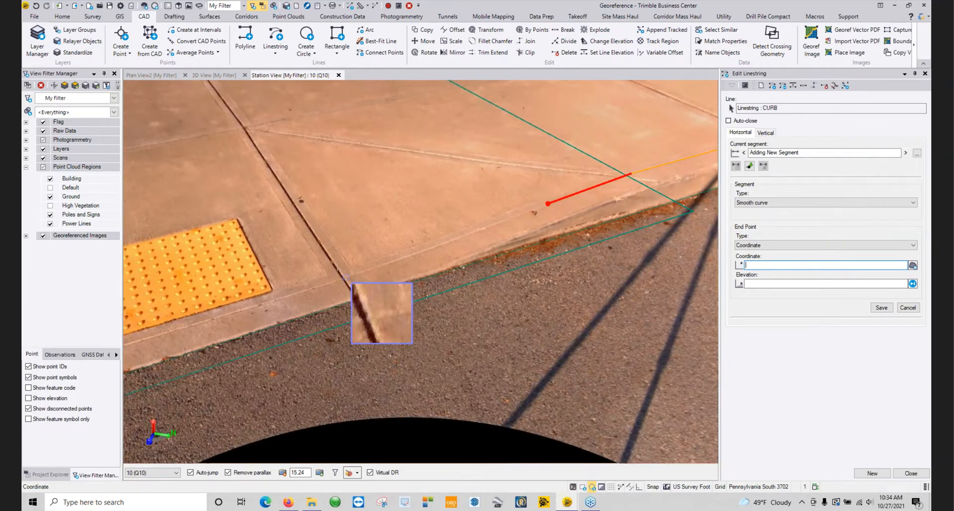
click(347, 277)
middle_drag(347, 277, 450, 263)
click(431, 238)
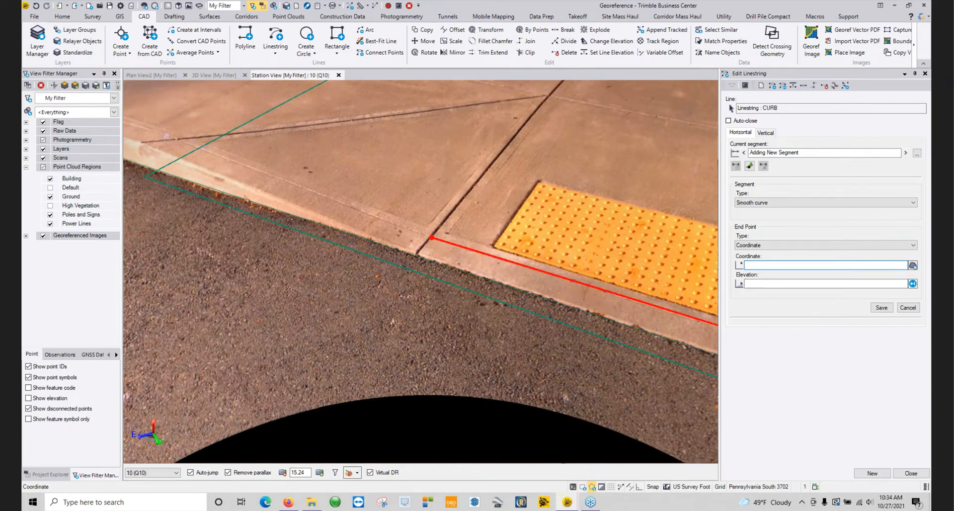
- Add the last points up to the sidewalk's end corner by the grass and finish the back-of-curb linestring
click(168, 131)
middle_drag(172, 133, 416, 205)
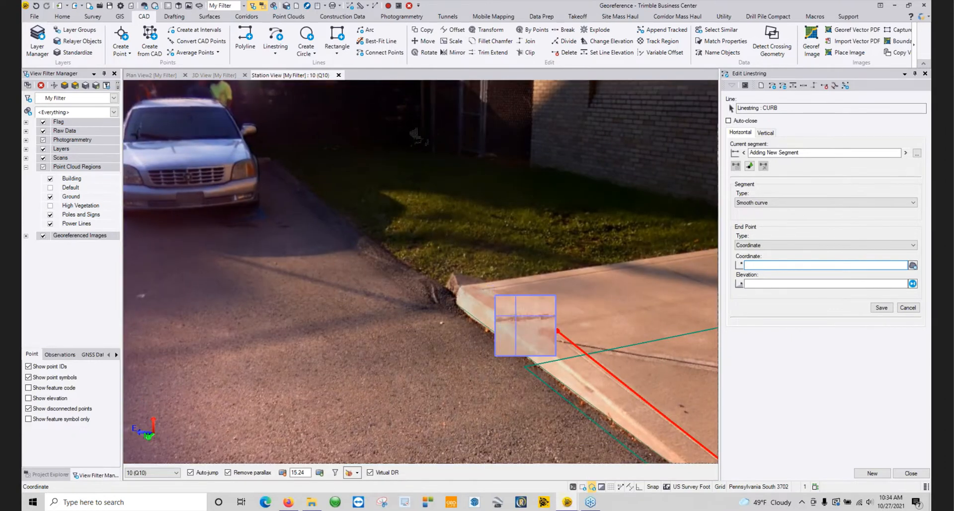
click(488, 289)
scroll(536, 285, down, 3)
click(881, 474)
key(Escape)
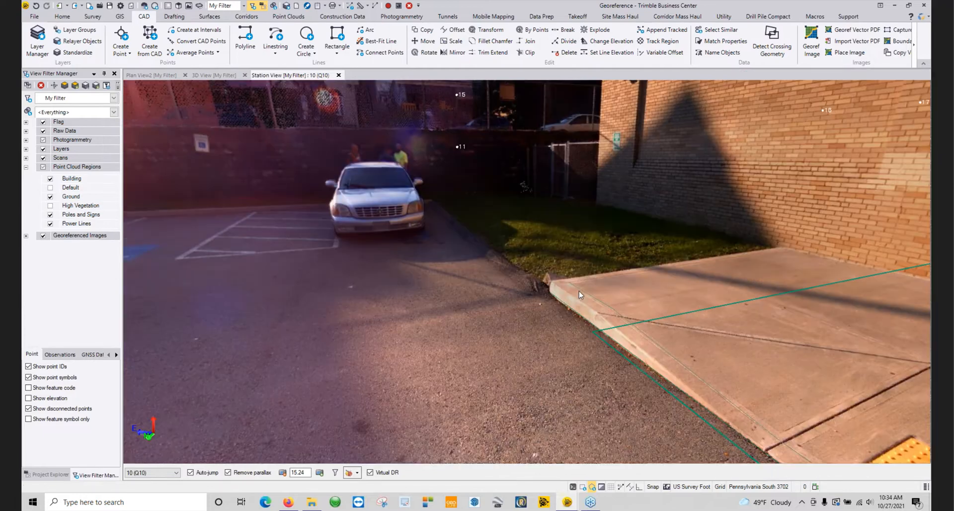
- Create a point with feature code BLDGHT on the roof edge of the brick building above the entrance
scroll(579, 292, down, 3)
middle_drag(440, 282, 488, 267)
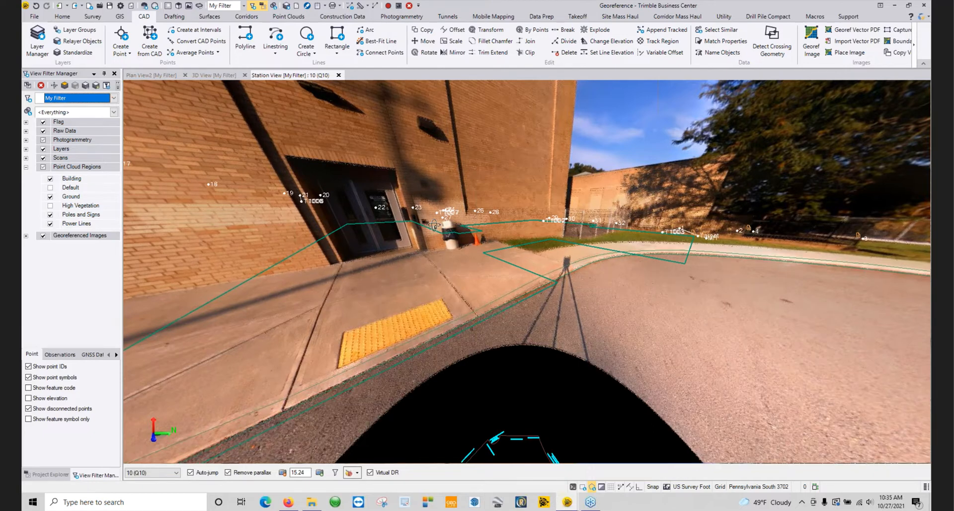
middle_drag(580, 240, 660, 297)
middle_drag(542, 249, 626, 292)
click(121, 35)
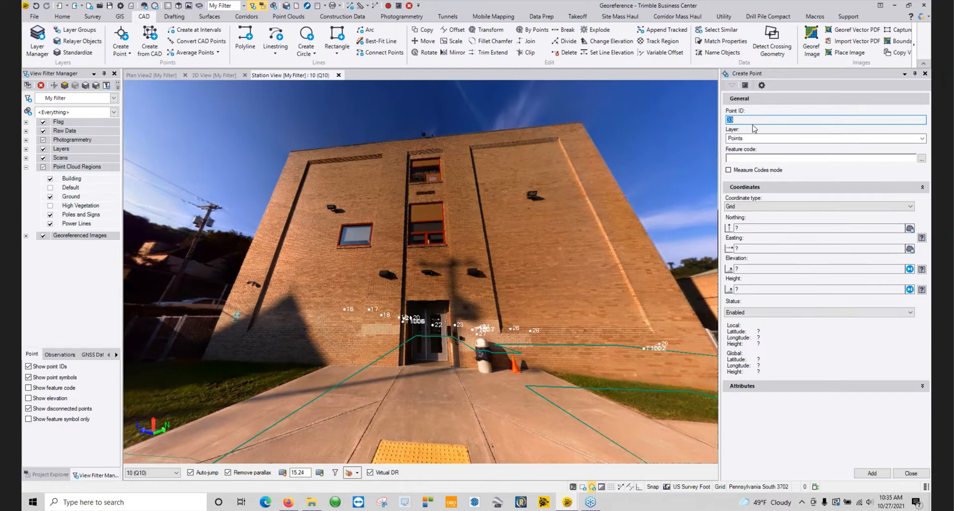
click(755, 157)
text(BLDGHTR)
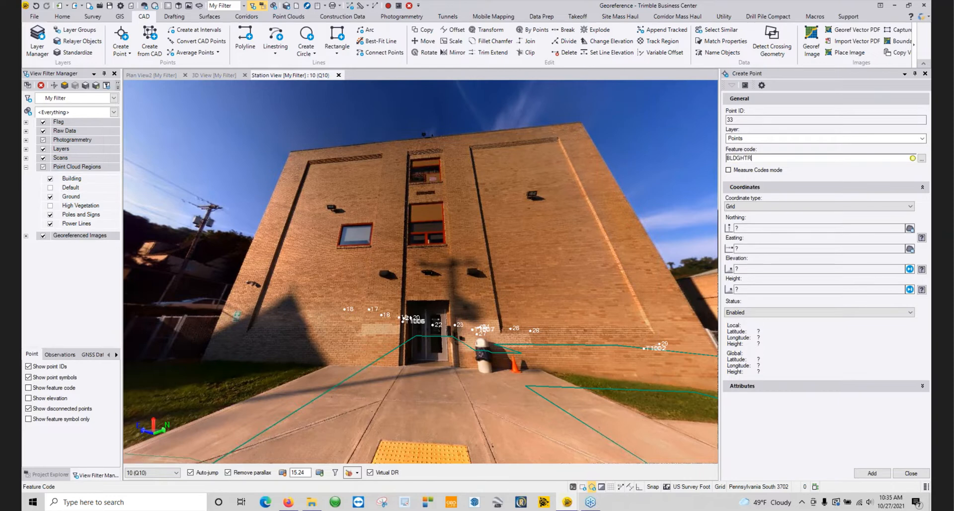
click(752, 227)
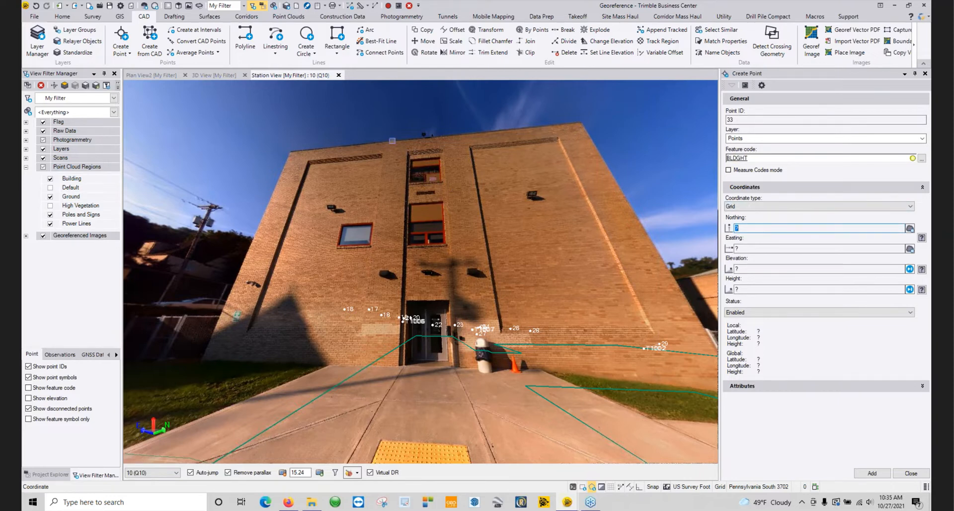
click(416, 166)
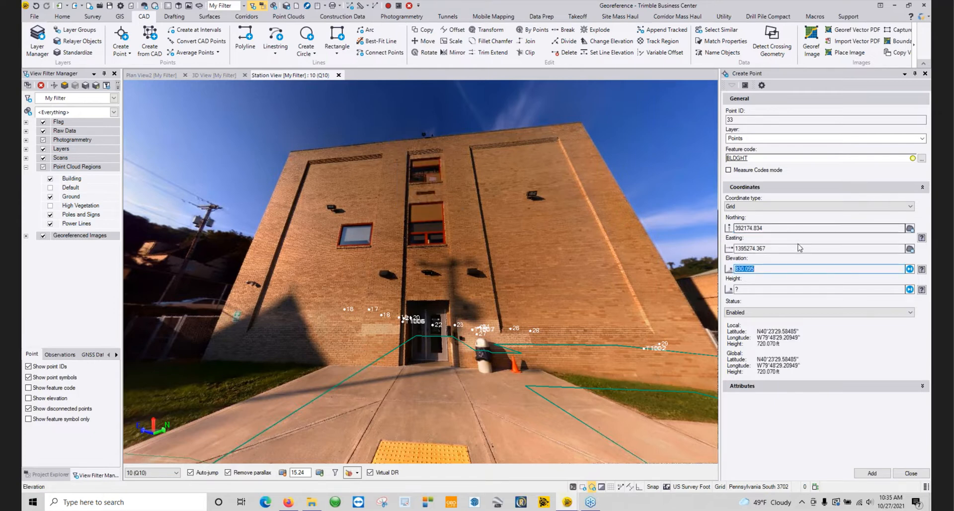
click(872, 473)
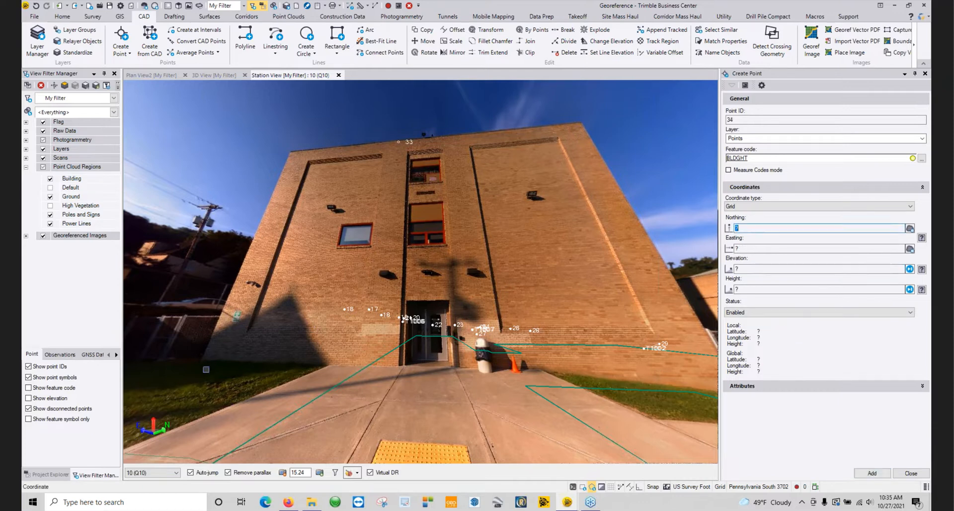
- Turn on the display of point feature codes and return to the 3D view
click(28, 388)
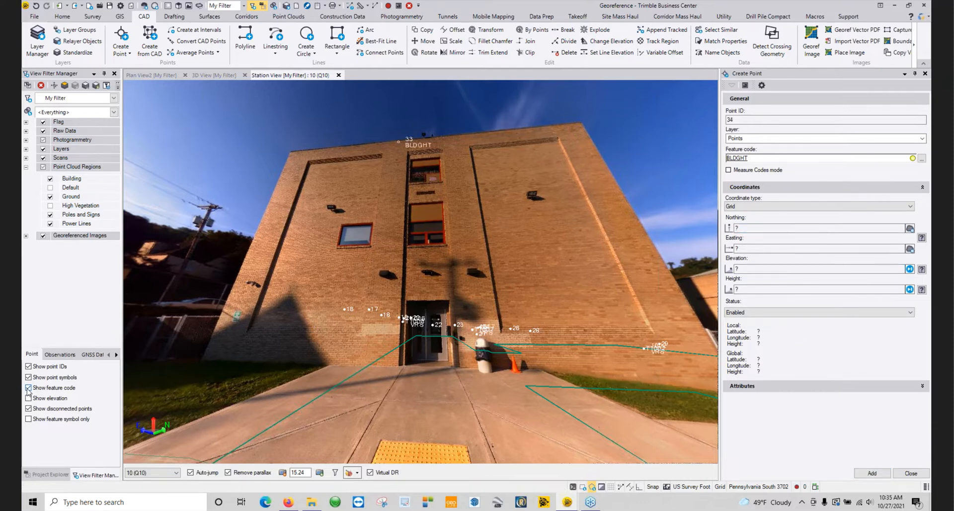
click(206, 76)
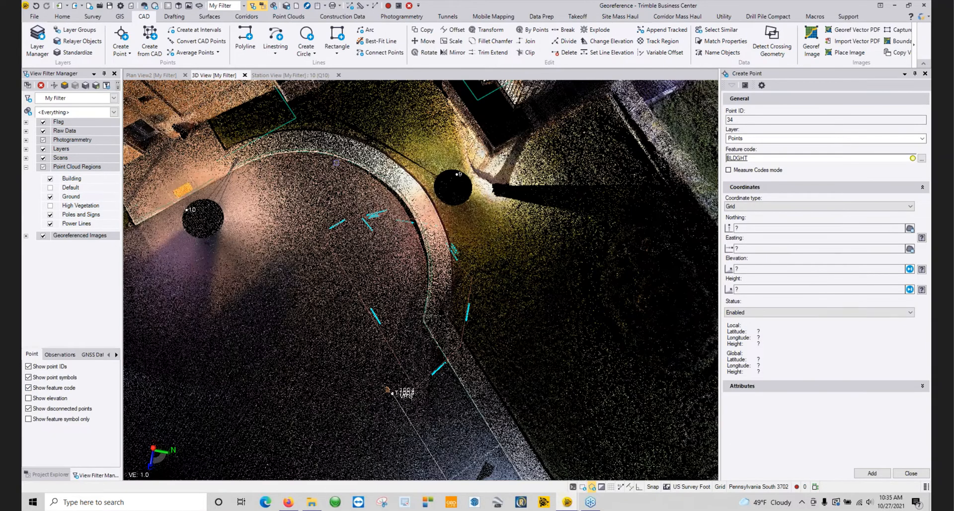
- Examine the BLDGHT point on the brick building's roof edge from several angles in 3D and finish point creation
middle_drag(336, 163, 387, 222)
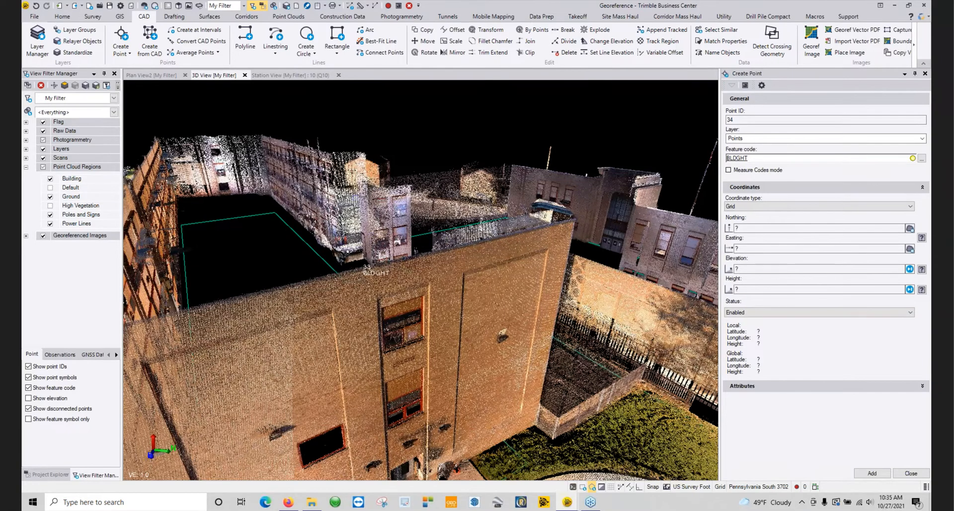
scroll(356, 199, down, 2)
scroll(355, 198, down, 2)
middle_drag(437, 194, 385, 209)
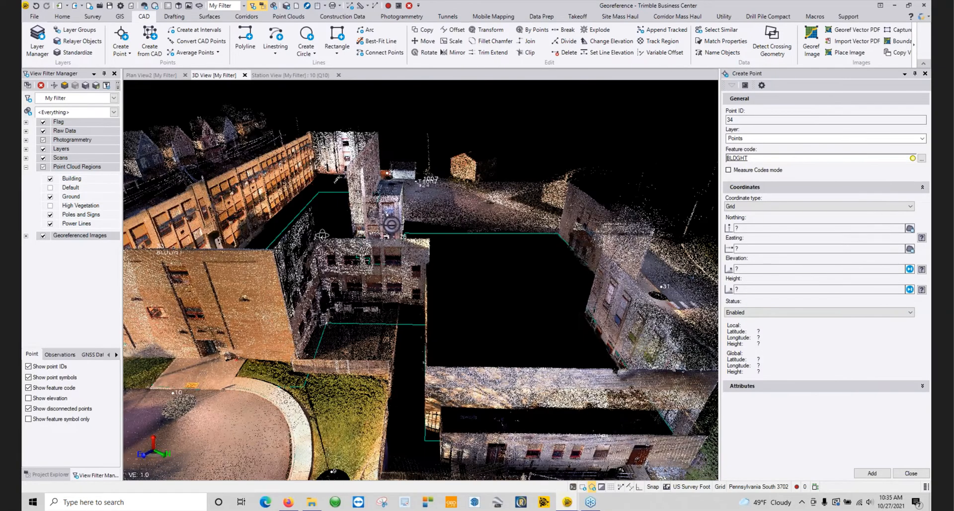
middle_drag(322, 235, 323, 207)
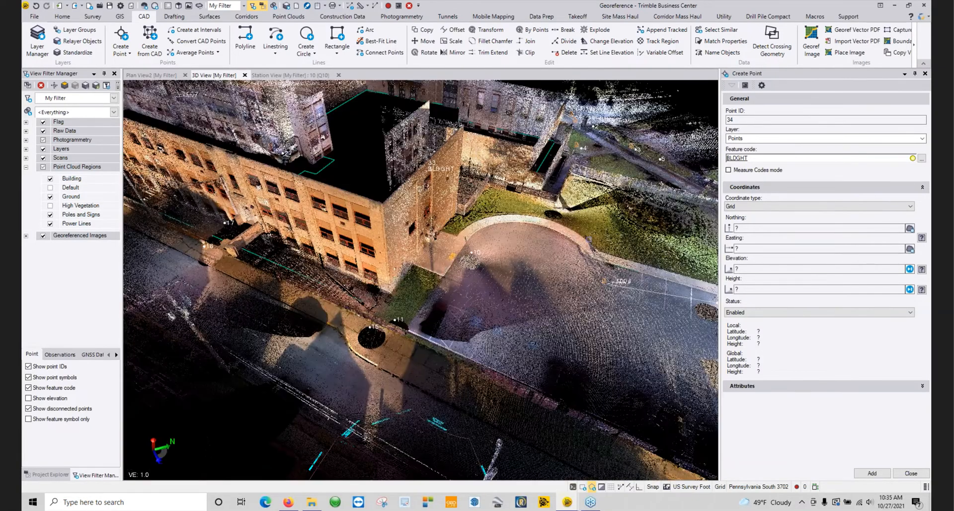
middle_drag(589, 240, 508, 245)
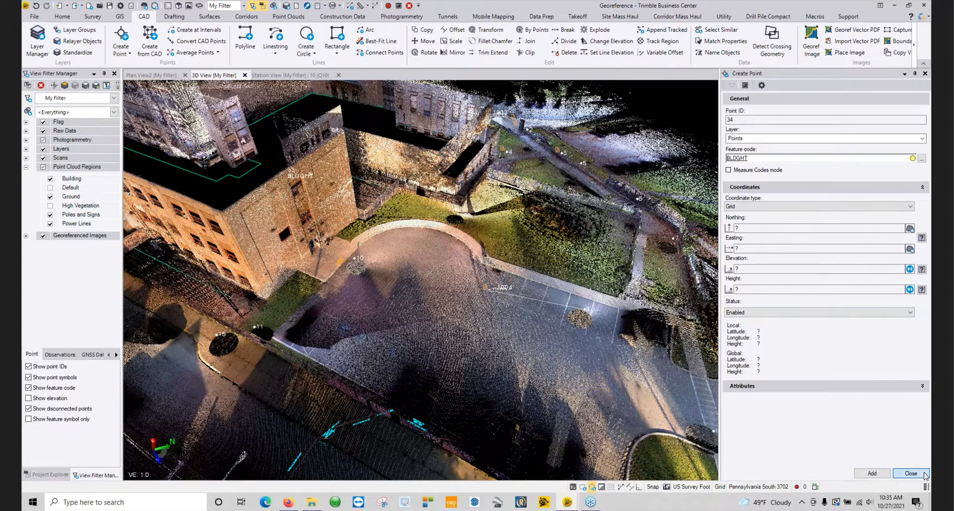
click(911, 473)
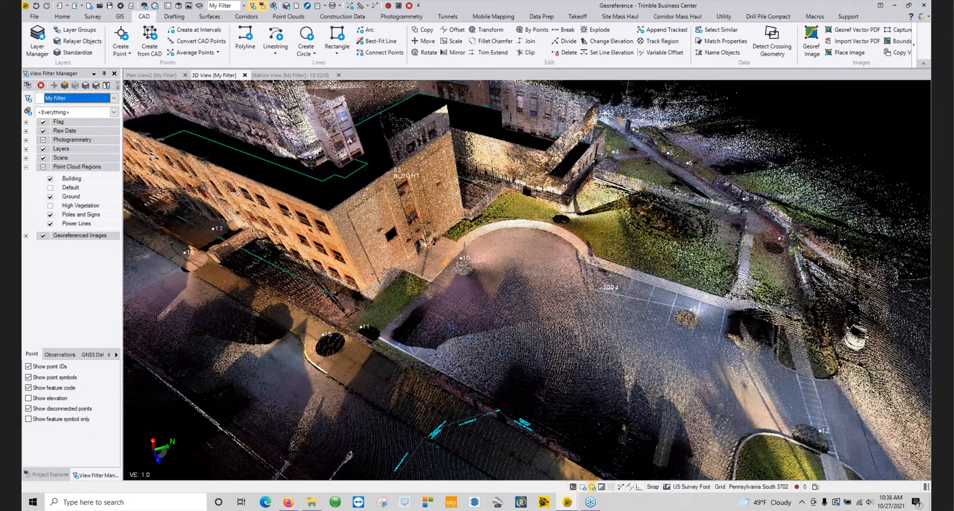
click(297, 18)
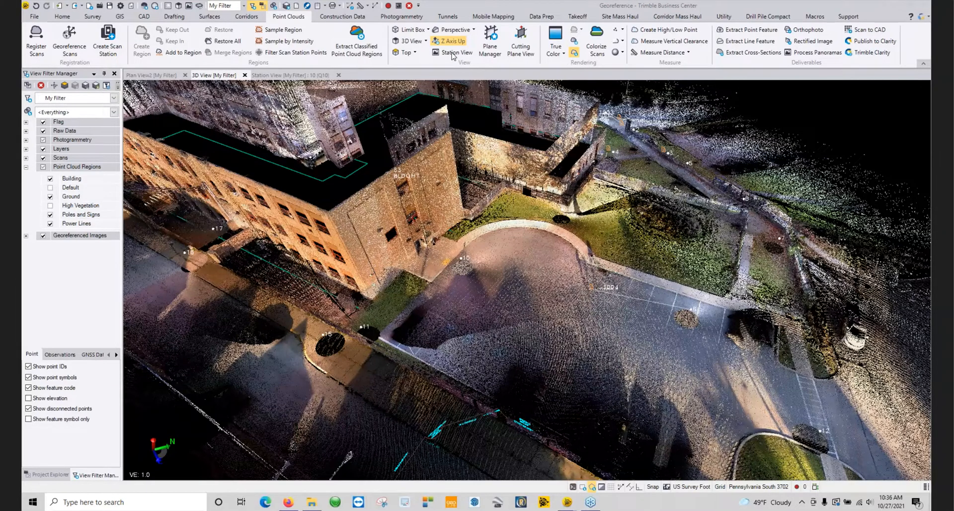
click(452, 55)
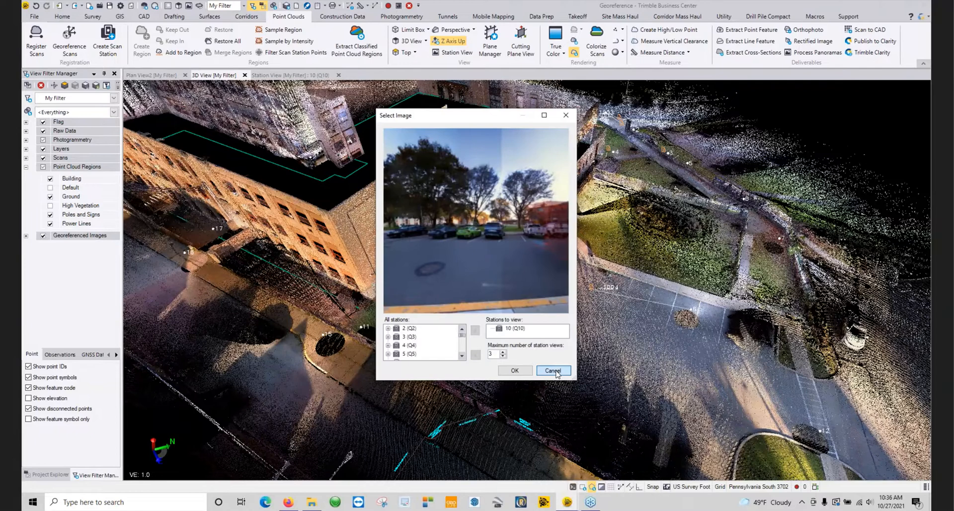
click(553, 371)
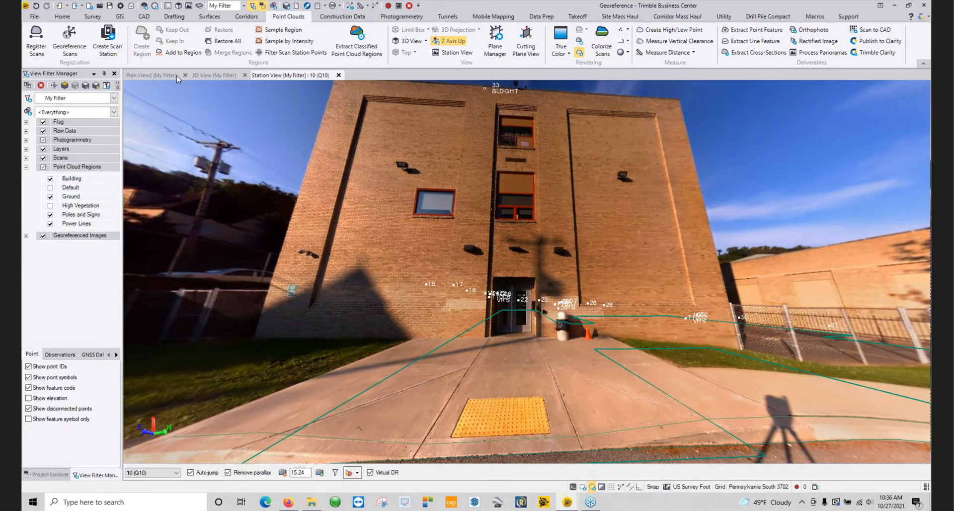
click(144, 17)
click(124, 36)
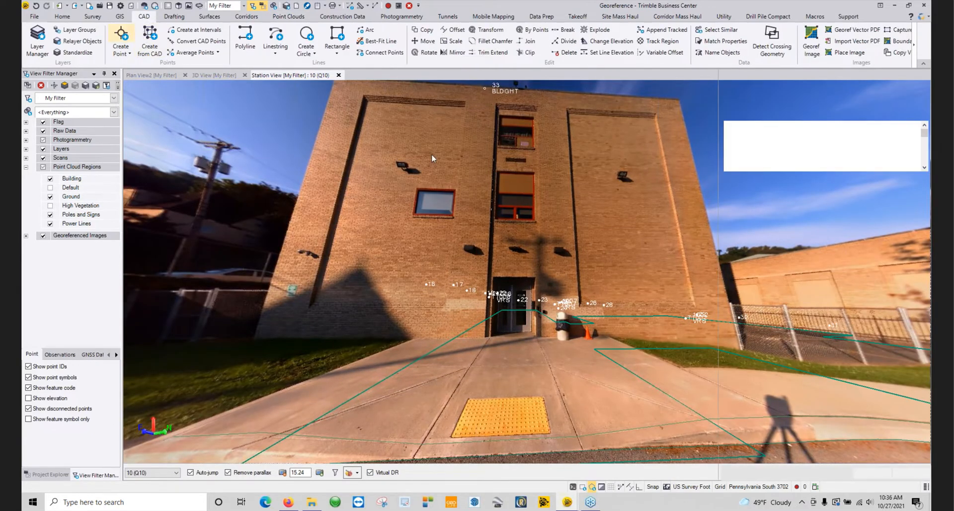
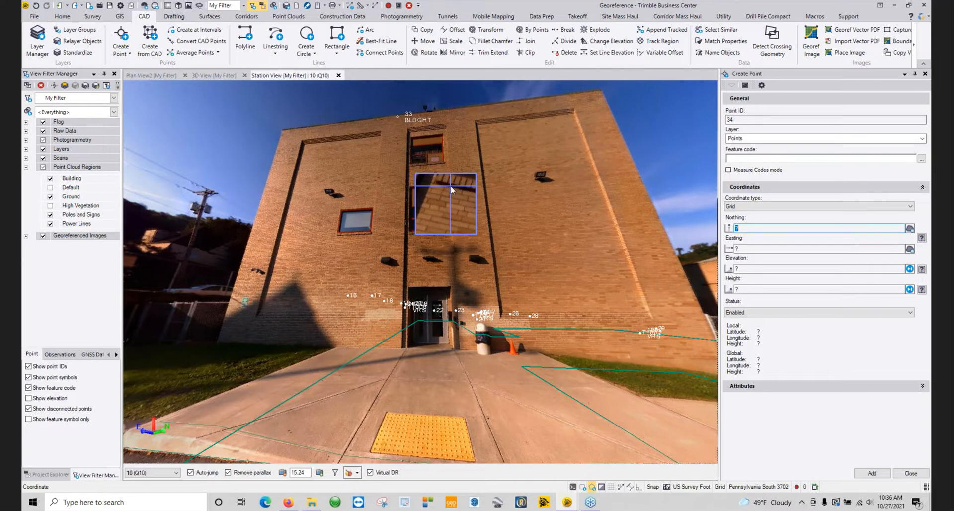
click(912, 473)
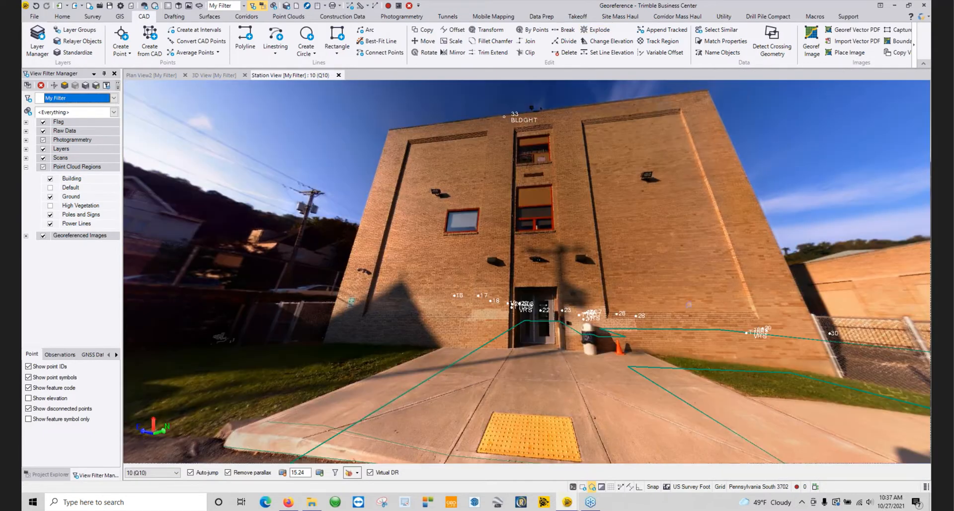
- Look around the brick building's entrance facade in the station view and return to the 3D view
mouse_move(624, 292)
middle_down()
mouse_move(594, 244)
mouse_move(532, 220)
mouse_move(622, 291)
middle_up()
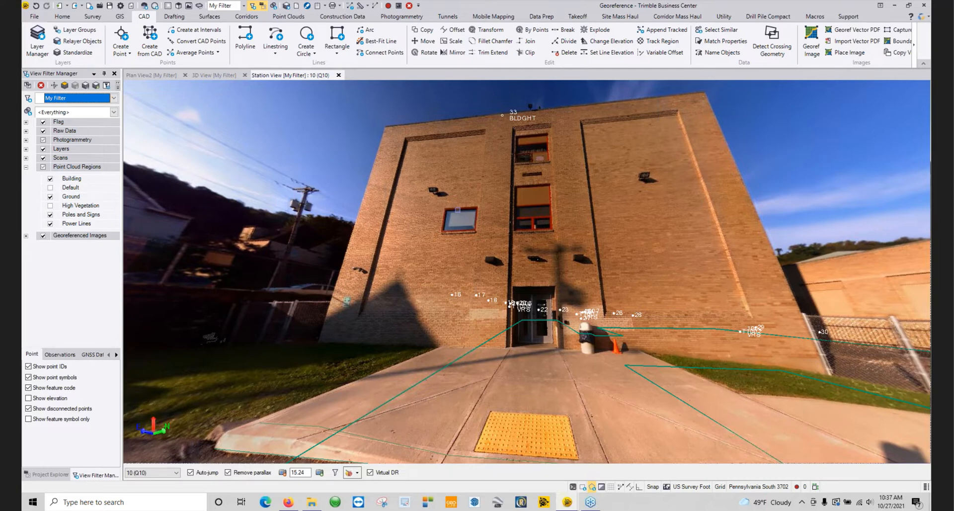
middle_drag(458, 210, 546, 213)
click(834, 20)
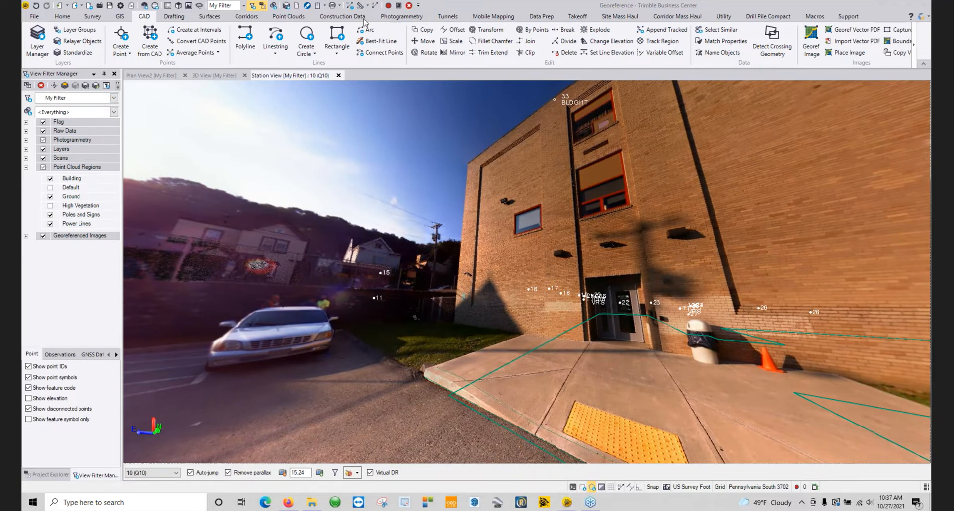
click(215, 74)
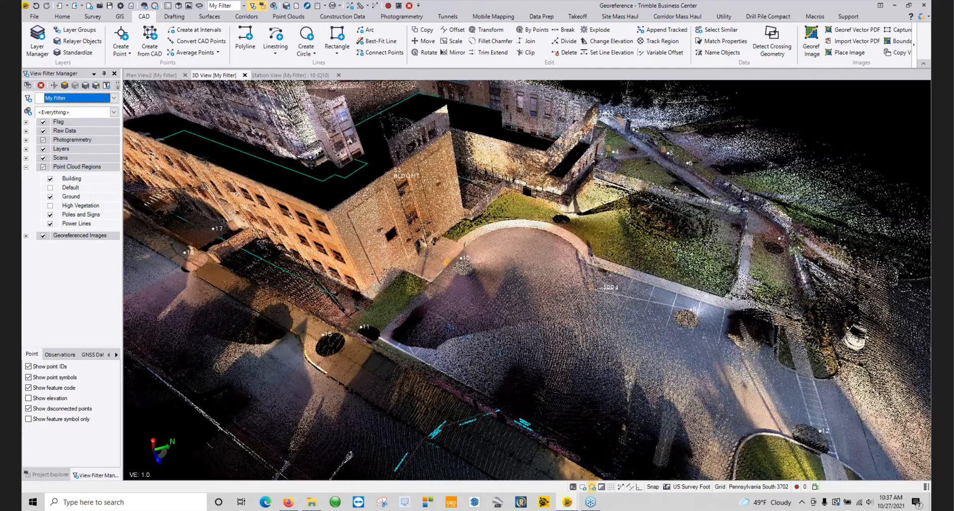
- Start Extract Point Feature for poles with the utility poles along the street by the houses in view
middle_drag(377, 278, 313, 403)
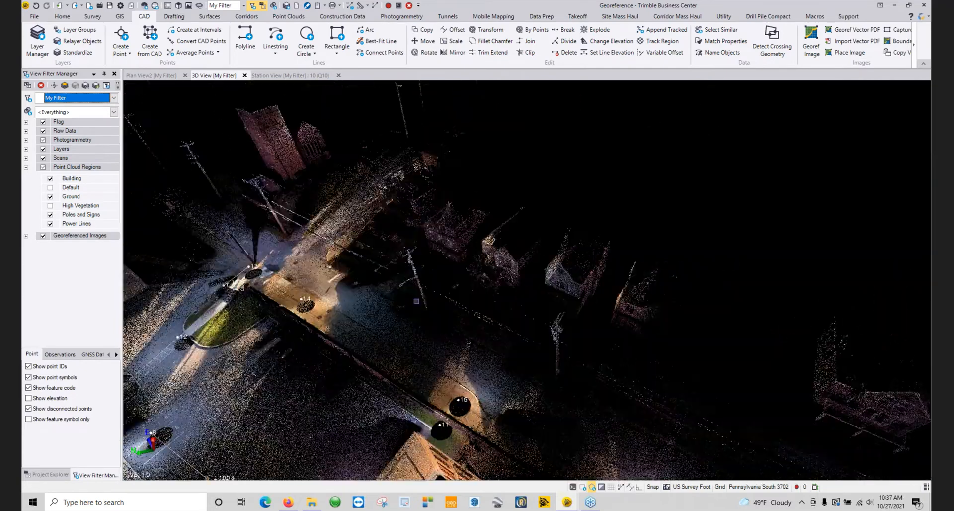
scroll(320, 262, up, 5)
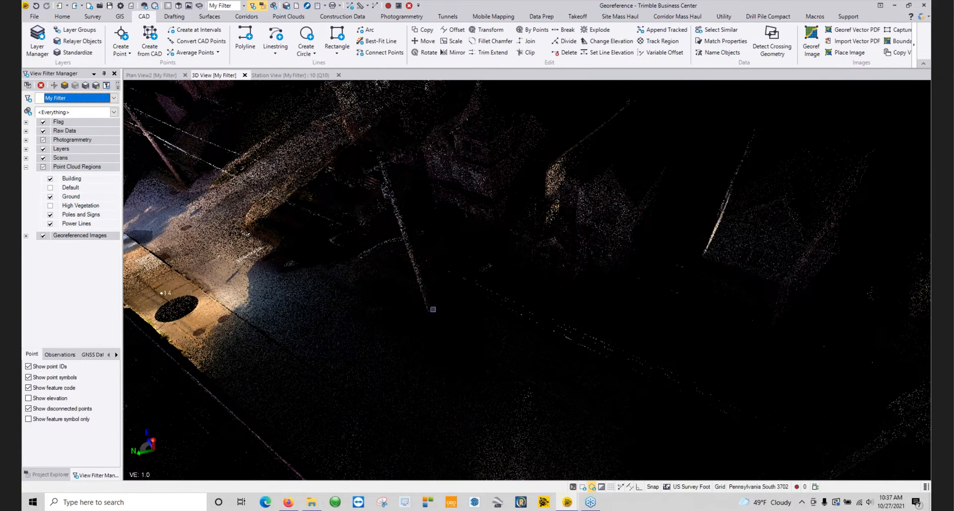
click(298, 17)
click(755, 30)
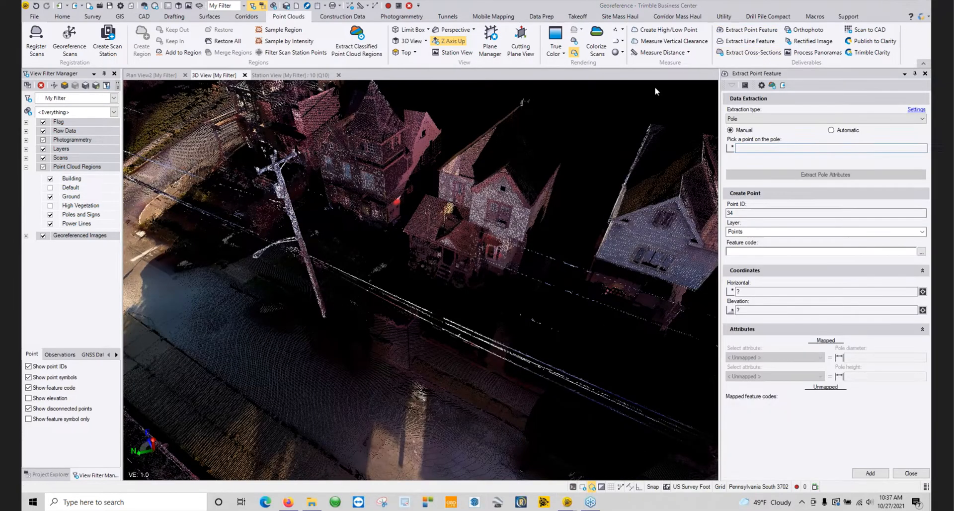
- Try to extract pole attributes manually from a point near the base of the utility pole with the side arm
click(756, 147)
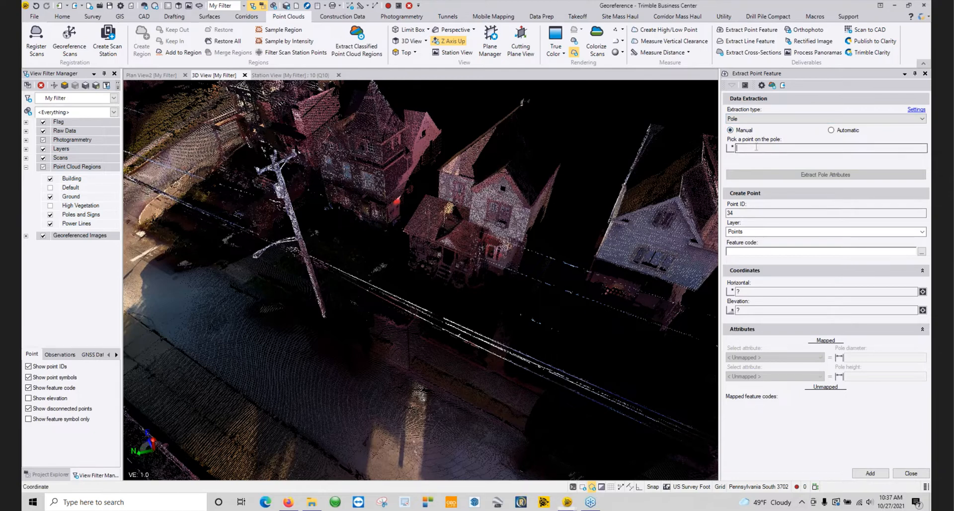
click(322, 308)
click(838, 175)
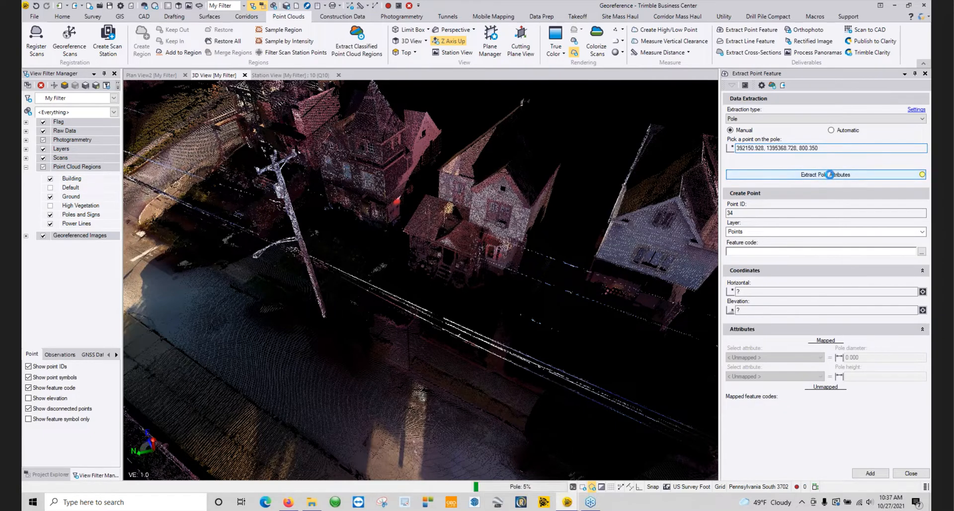
- Pick a point low on the shaft of another utility pole in front of the houses and extract its pole attributes
middle_drag(524, 281, 276, 307)
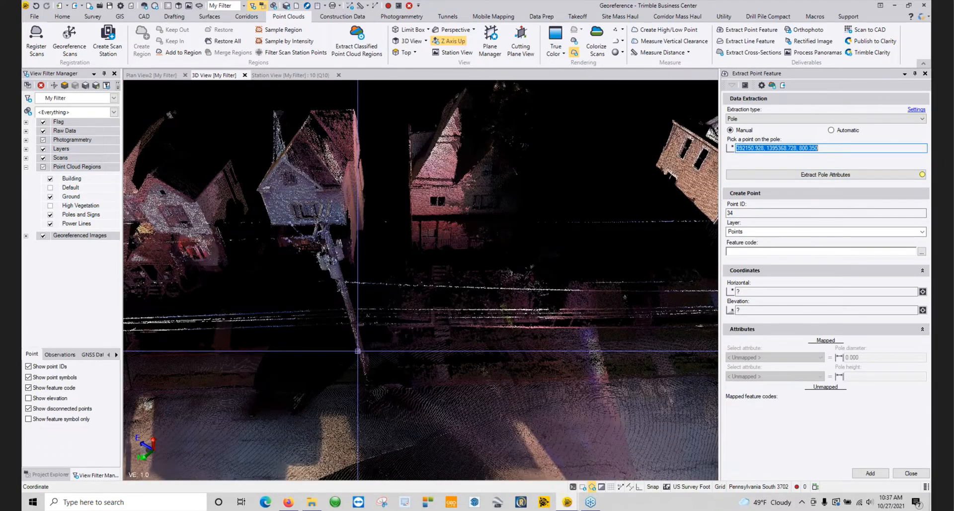
click(363, 354)
click(864, 174)
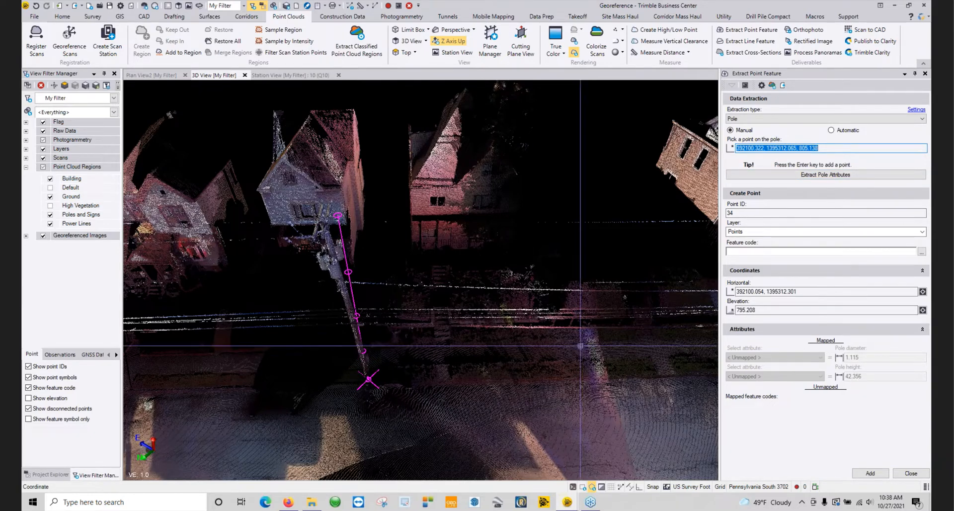
mouse_move(365, 301)
middle_down()
mouse_move(419, 287)
mouse_move(354, 231)
middle_up()
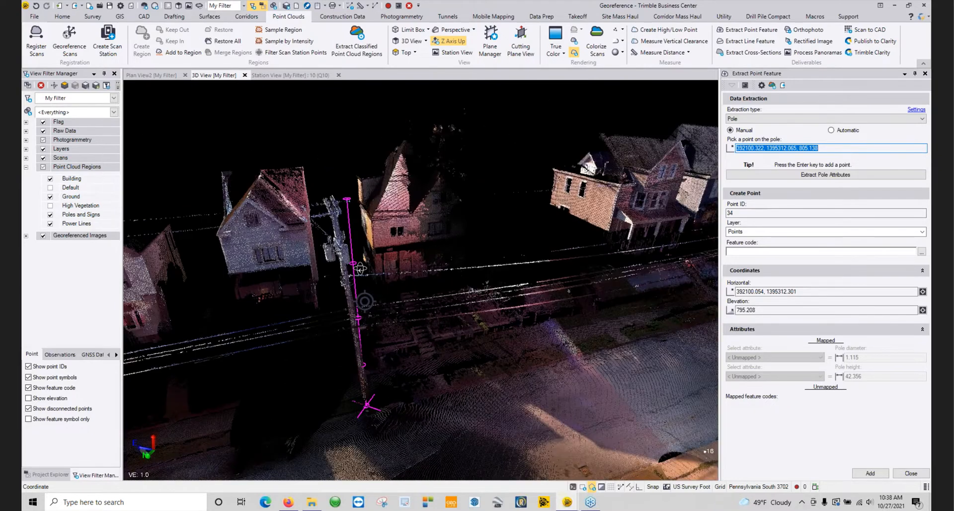
- Assign feature code PP to the pole and map its pole diameter to Diameter and pole height to Height
click(750, 254)
text(PP)
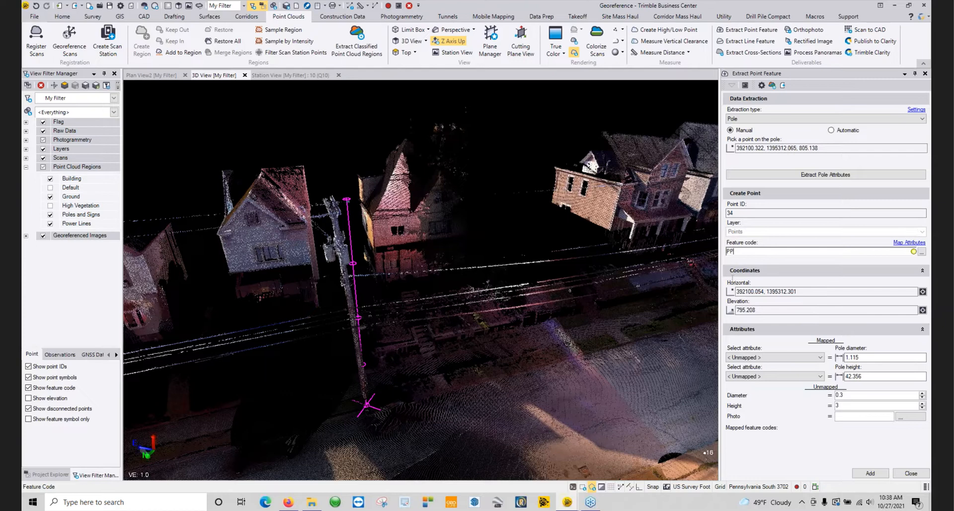
click(758, 357)
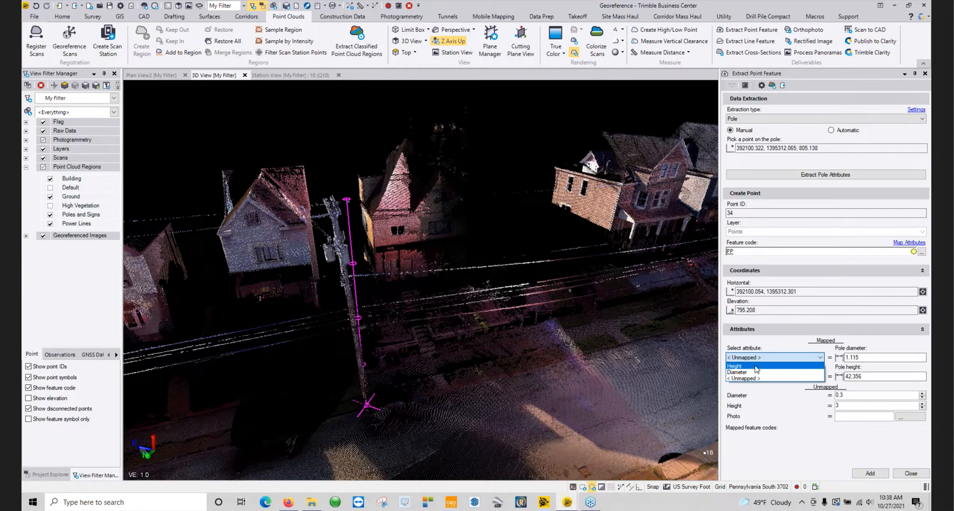
click(758, 372)
click(761, 375)
click(774, 385)
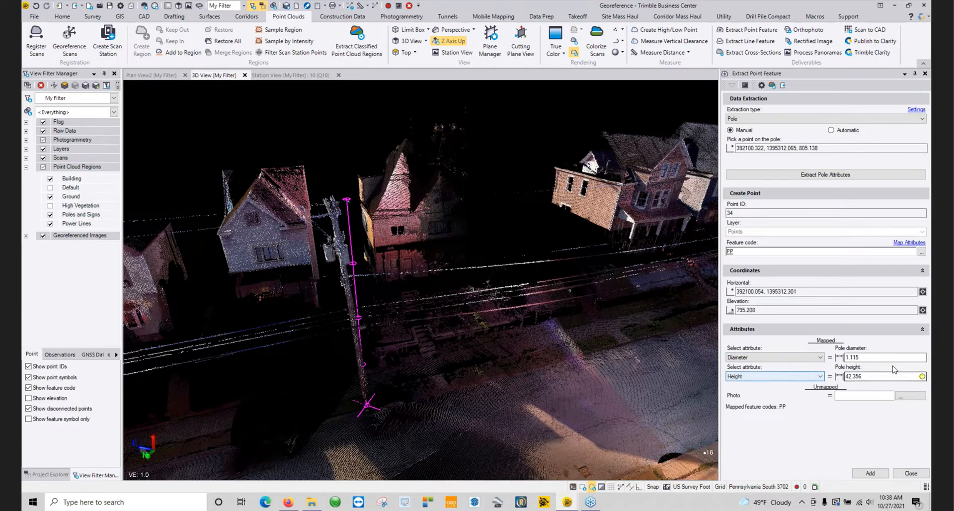
- Set the pole height to 25 and add the pole point
double_click(860, 376)
text(25)
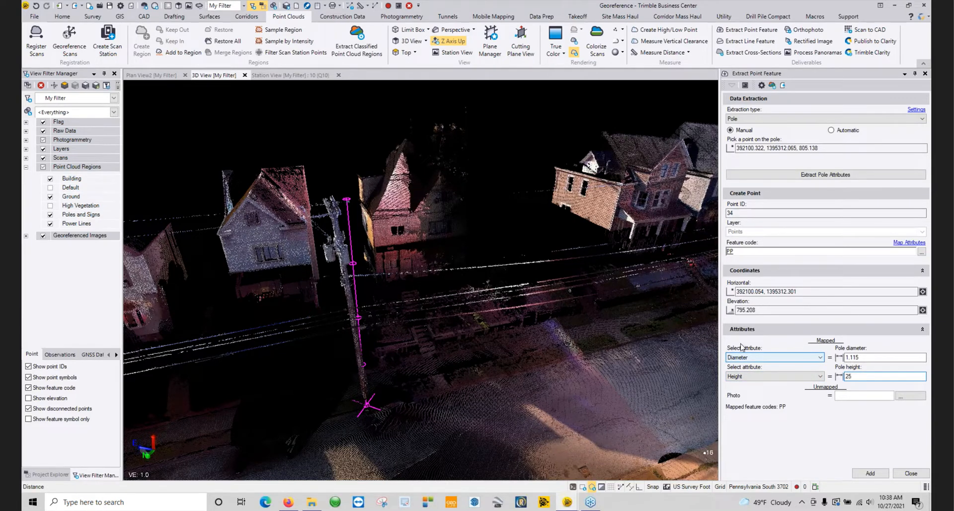
click(871, 473)
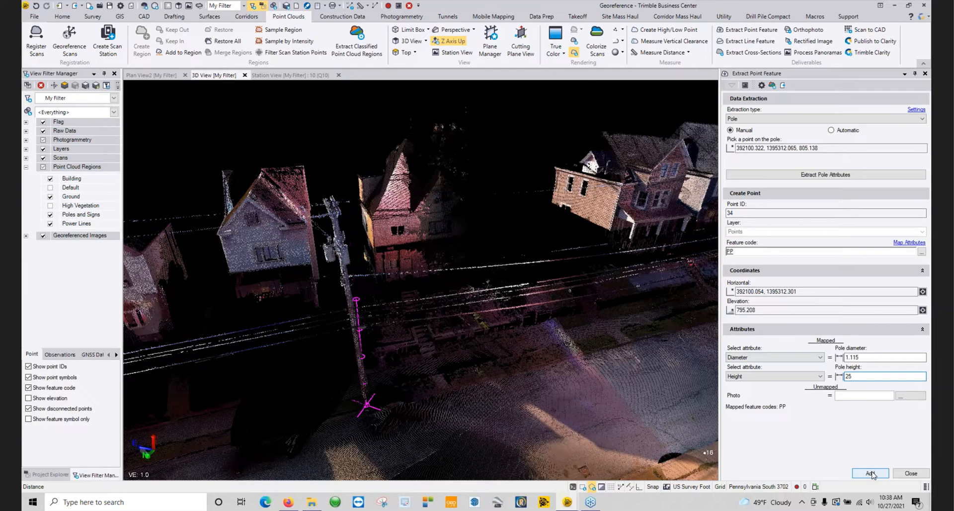
- Examine the new PP point symbol at the base of the utility pole from above and close up
right_drag(377, 388, 322, 390)
scroll(349, 383, up, 5)
middle_drag(321, 390, 387, 346)
scroll(387, 346, up, 10)
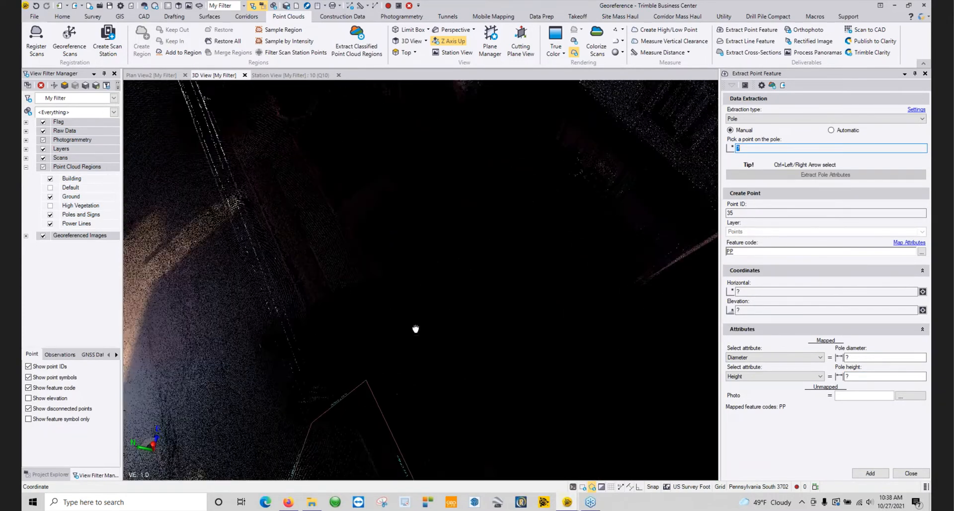
scroll(508, 404, down, 6)
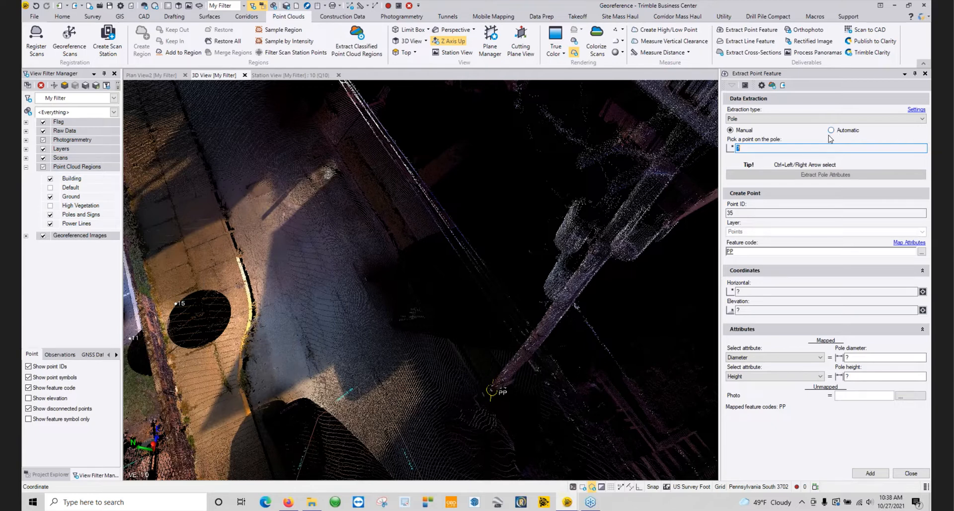
- Show the High Vegetation point cloud region and bring the tree on the lawn beside the curved sidewalk into view
scroll(365, 216, down, 1)
scroll(364, 216, down, 5)
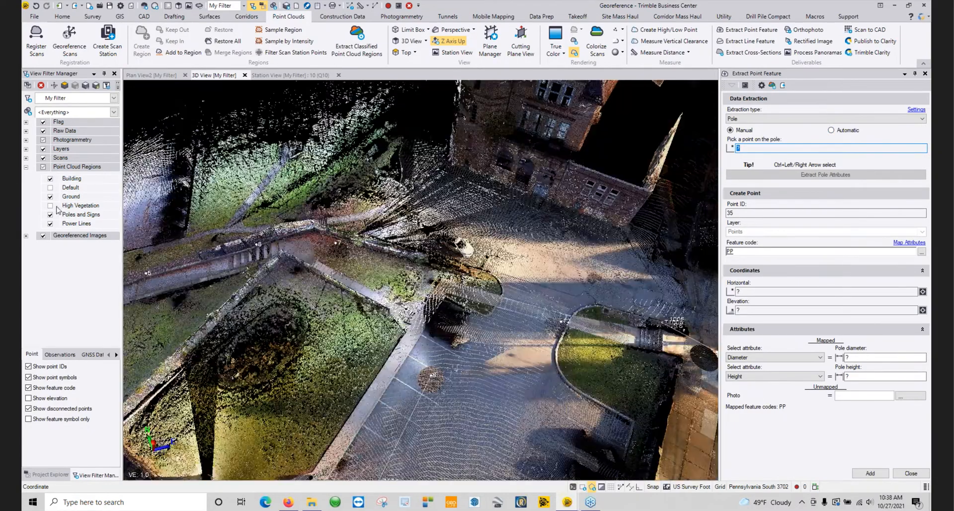
click(50, 205)
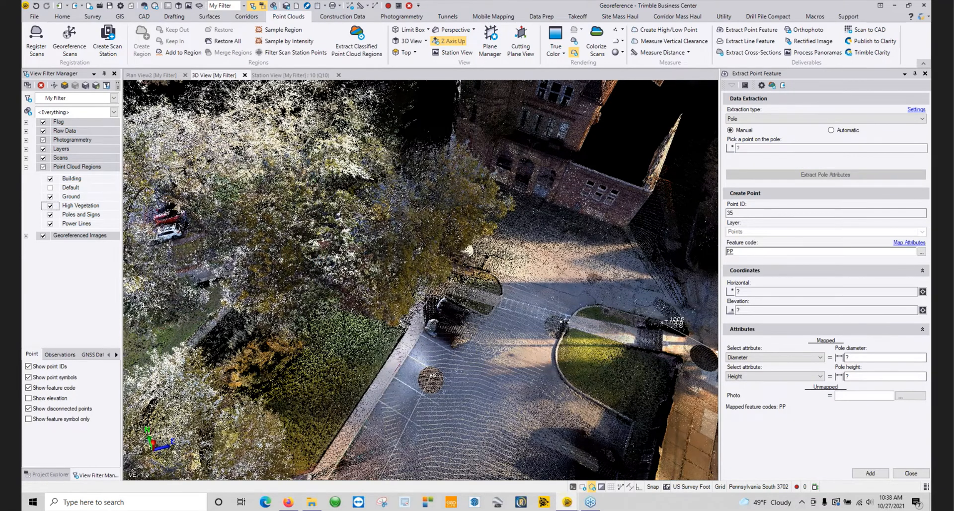
middle_drag(268, 260, 358, 271)
- Change the extraction type to Tree, pick a trunk point on the lawn tree and extract its tree attributes
click(774, 120)
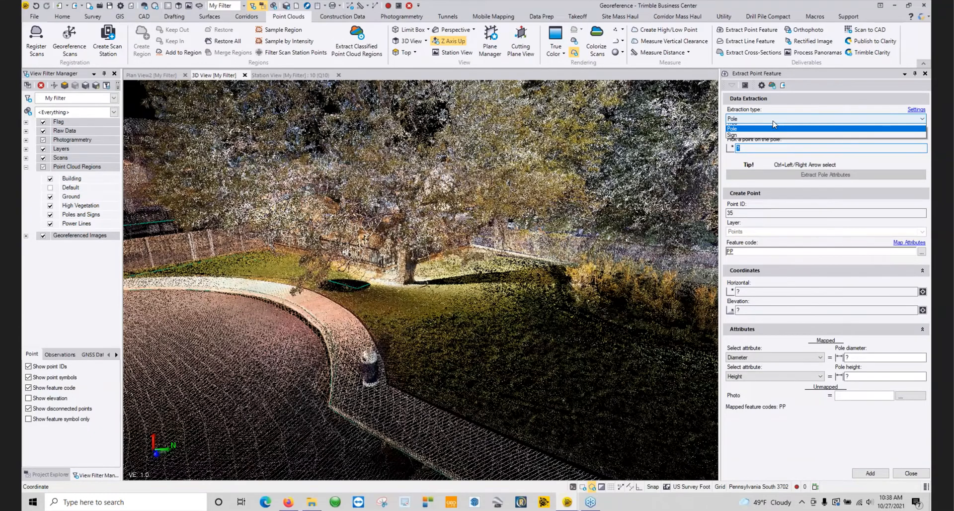
click(773, 128)
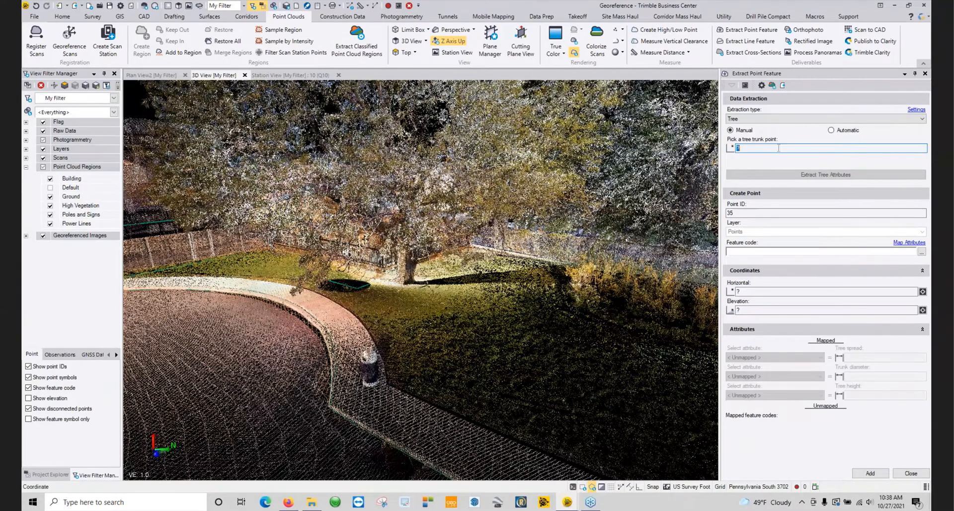
click(403, 277)
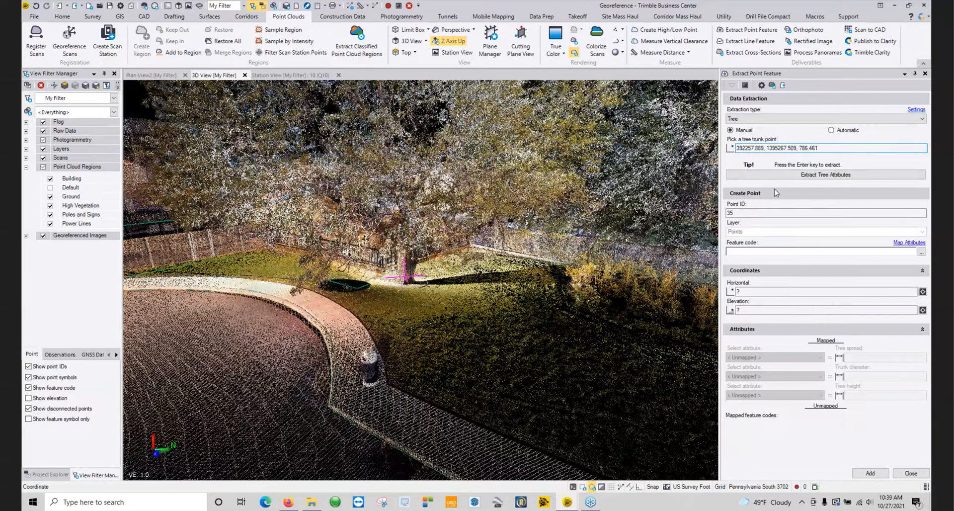
click(796, 171)
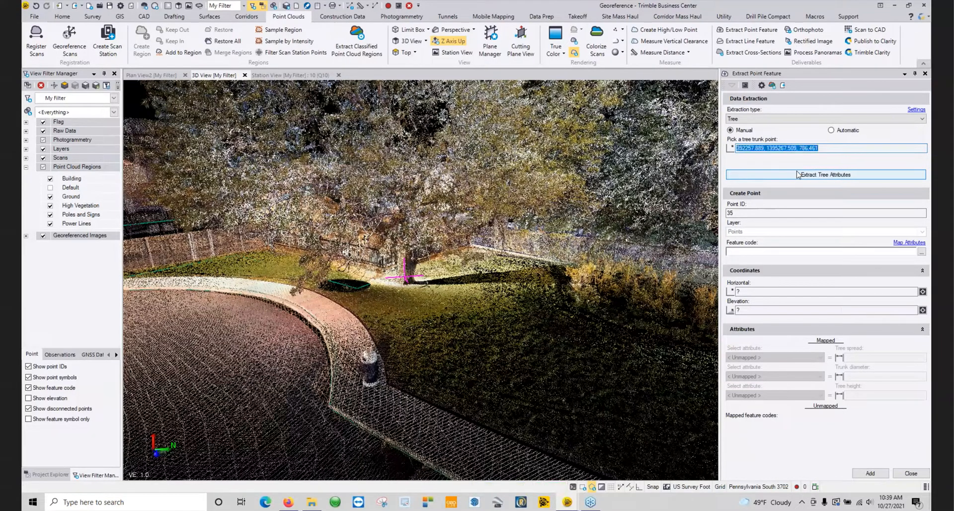
- Assign feature code ATA to the extracted tree and map tree spread to Spread and tree height to Height
click(752, 252)
text(ATA)
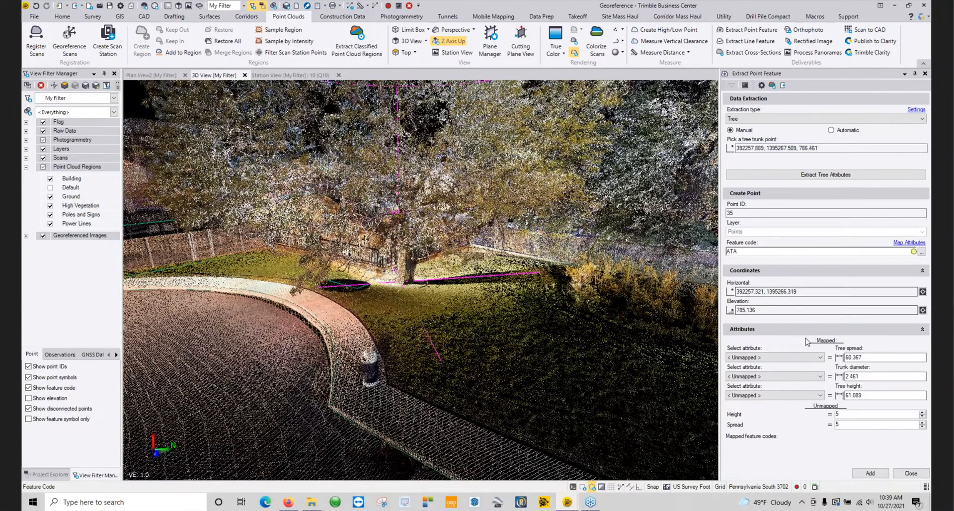
click(778, 361)
click(773, 380)
click(773, 380)
click(783, 390)
click(791, 396)
click(789, 406)
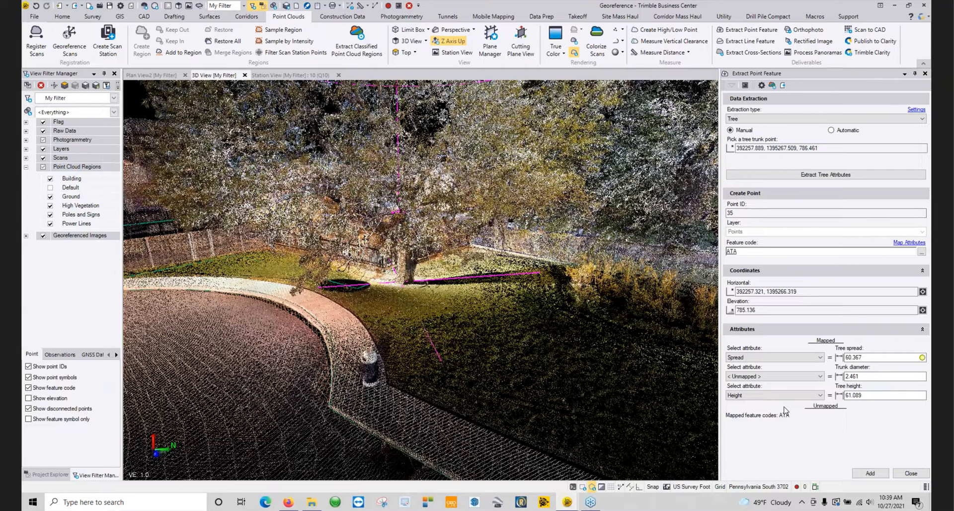
- Set the tree spread to 50 and add the ATA tree point
click(875, 475)
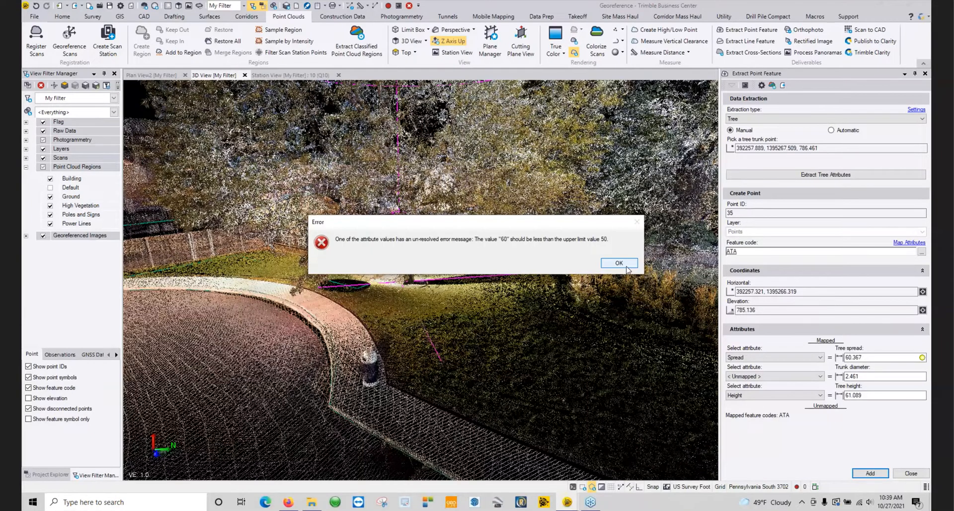
drag(506, 222, 443, 235)
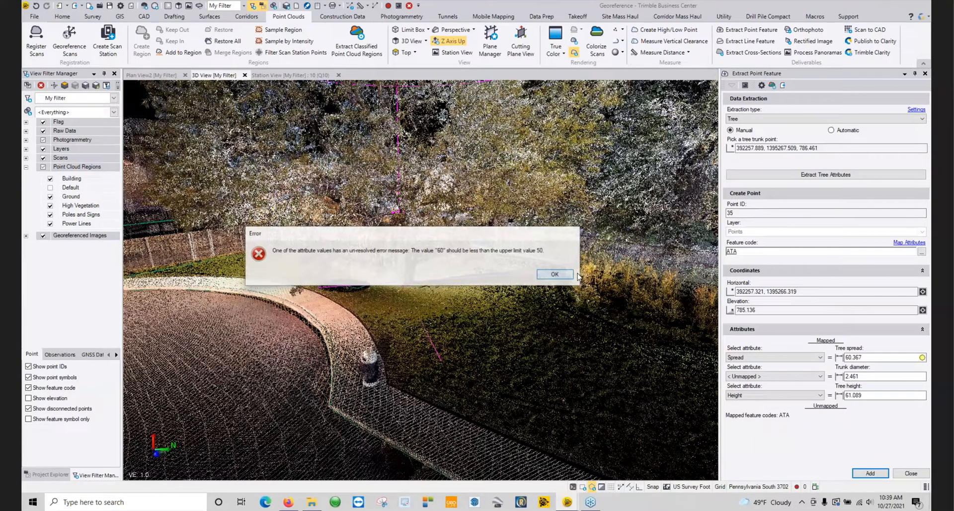
key(Return)
text(50)
click(874, 474)
click(874, 475)
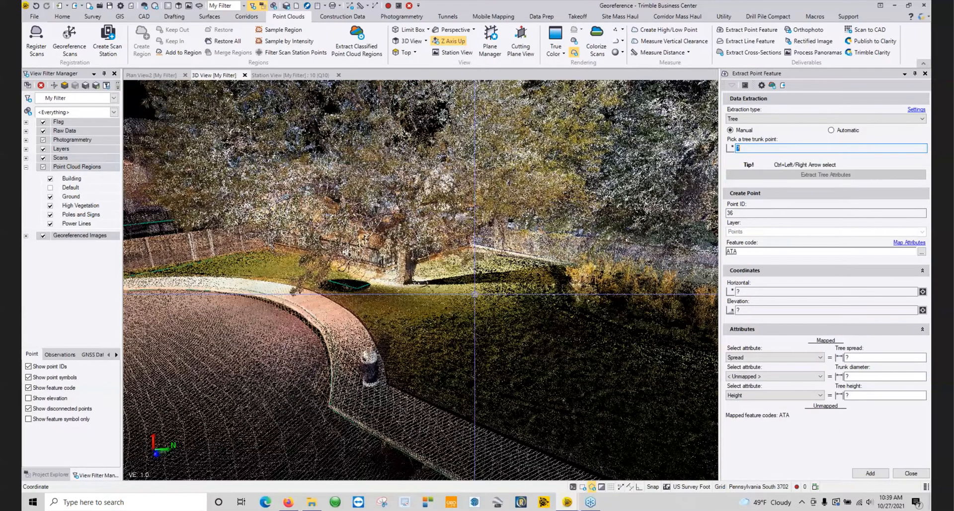
- Close the point extraction and examine the new ATA tree point at the trunk base from above and close up
middle_drag(475, 294, 386, 301)
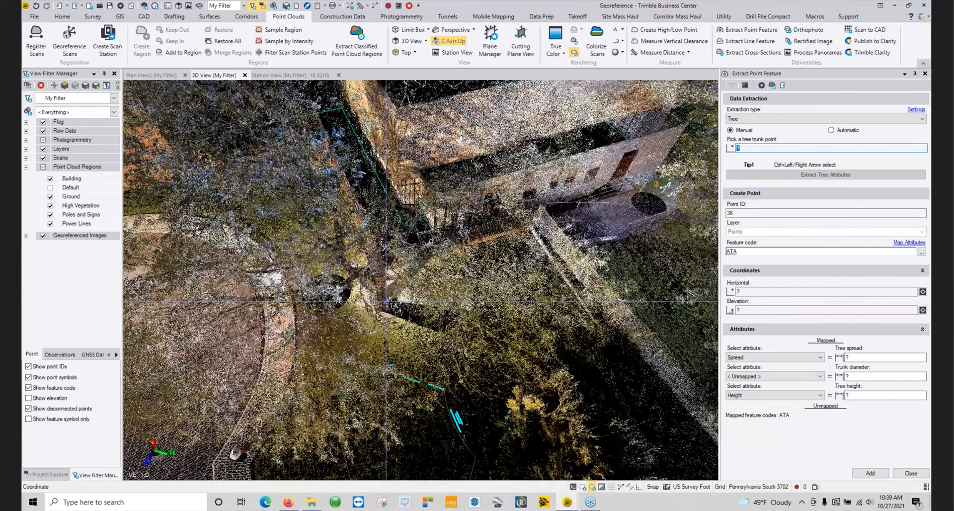
scroll(450, 294, up, 5)
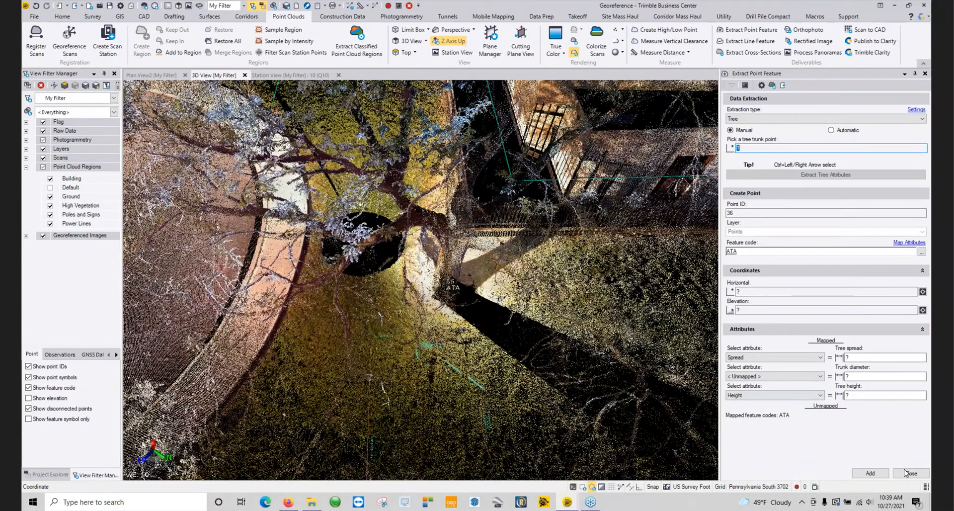
click(909, 473)
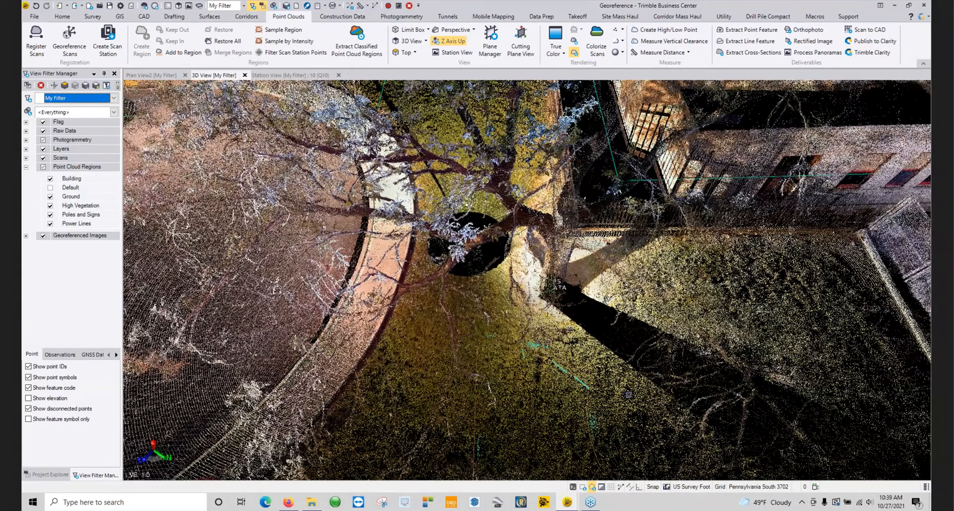
scroll(552, 286, up, 3)
mouse_move(552, 291)
middle_down()
mouse_move(521, 288)
mouse_move(549, 295)
middle_up()
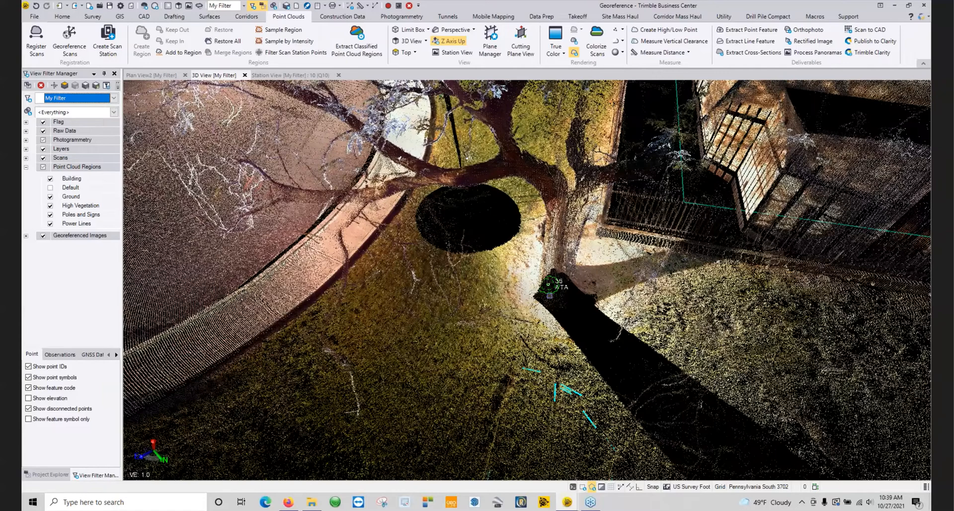
mouse_move(552, 283)
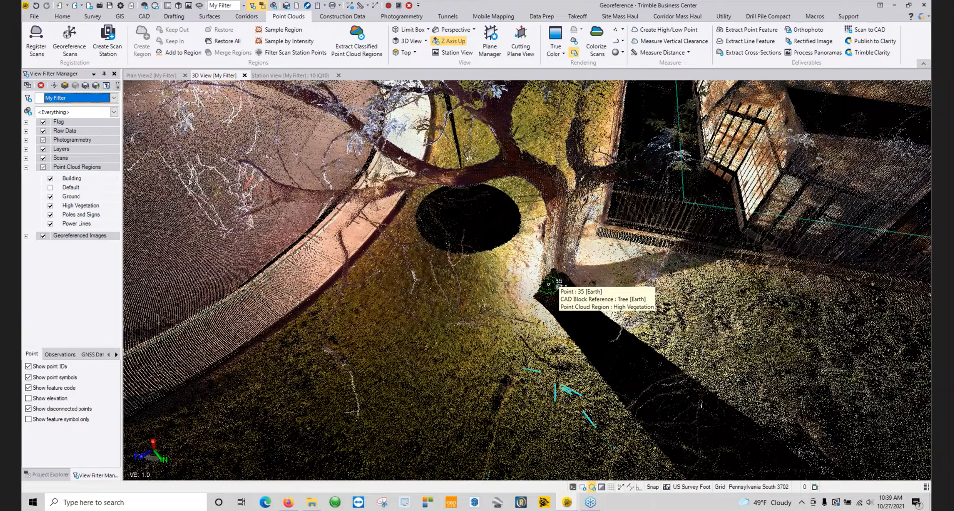
- Switch to the plan view and hide the High Vegetation point cloud region to expose the parking stalls
middle_drag(468, 157, 496, 298)
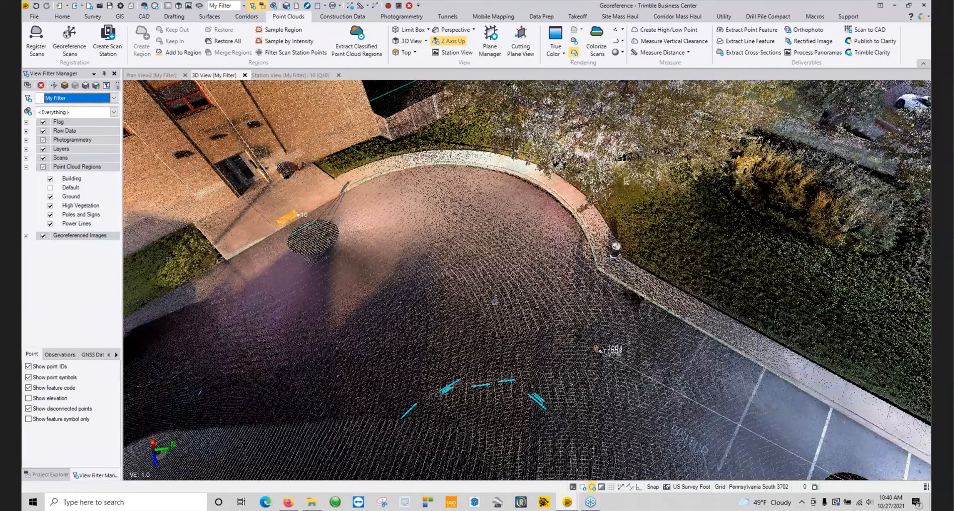
mouse_move(493, 302)
middle_down()
mouse_move(456, 287)
mouse_move(584, 302)
mouse_move(617, 322)
middle_up()
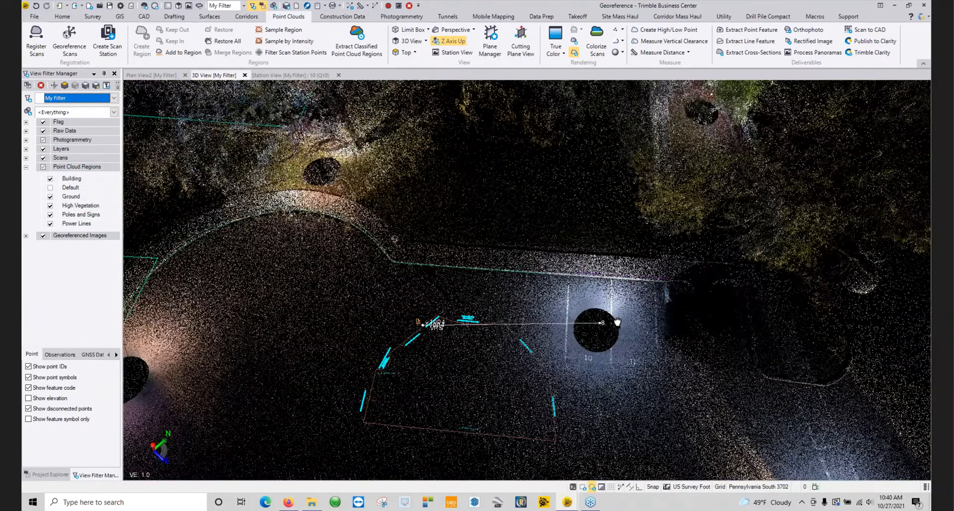
click(151, 75)
scroll(555, 263, down, 4)
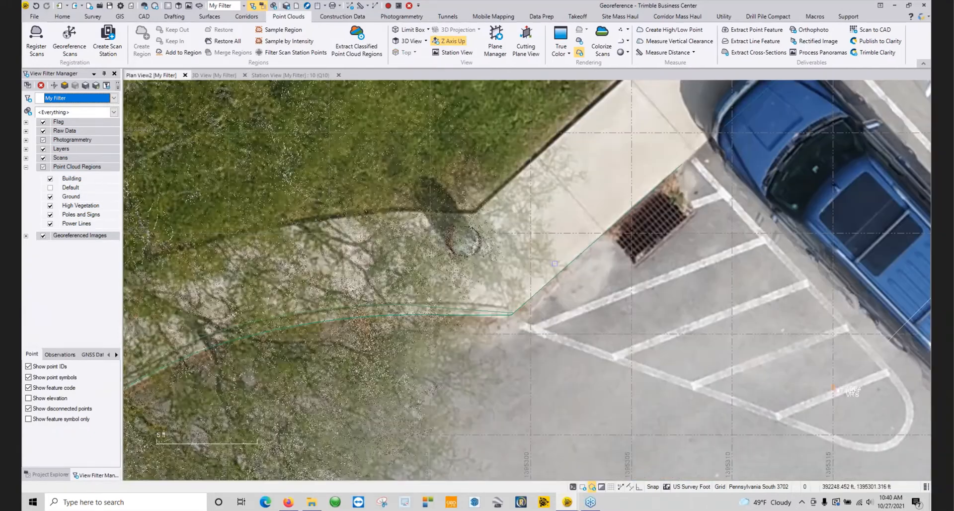
scroll(555, 264, down, 4)
scroll(553, 265, down, 4)
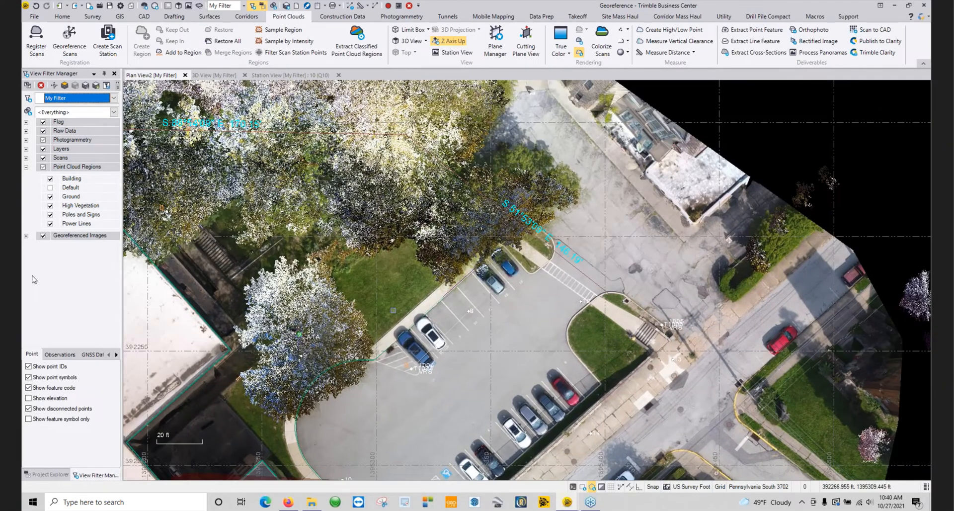
click(51, 205)
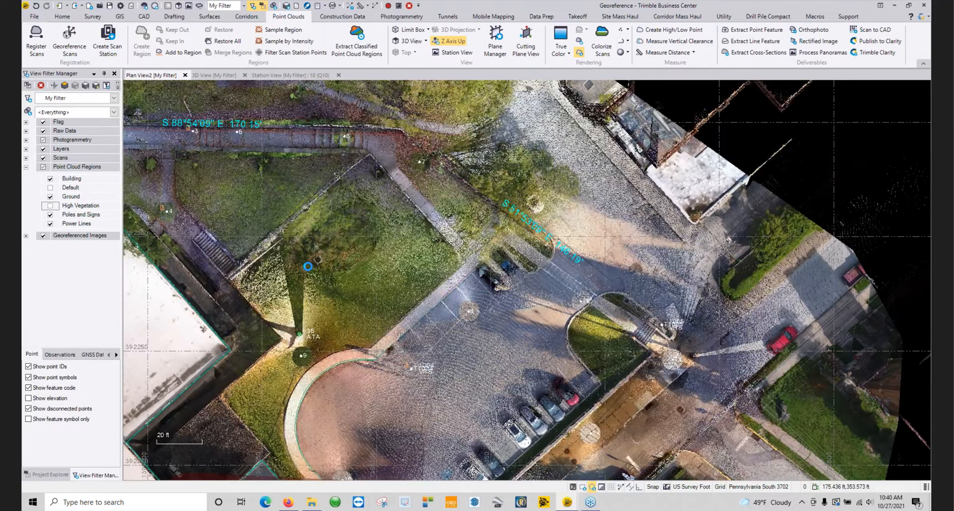
scroll(424, 359, up, 3)
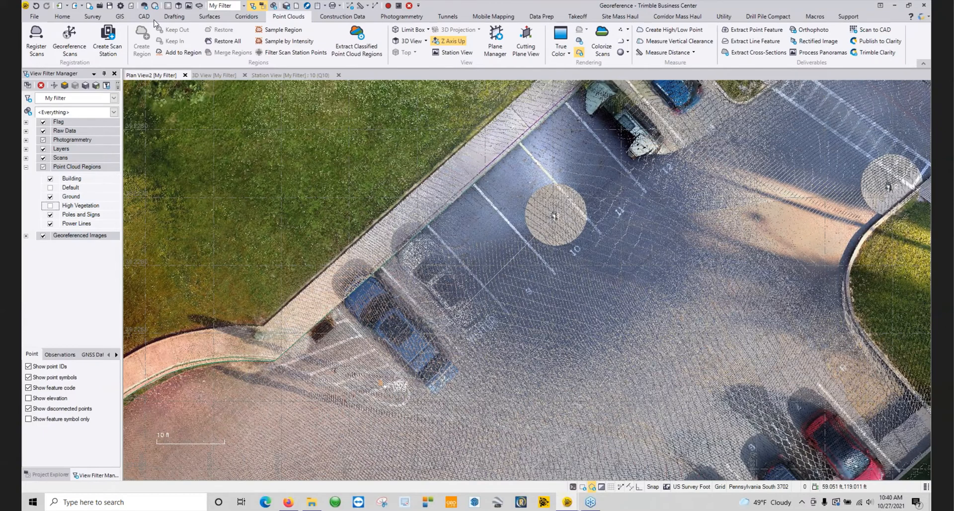
- Set up a new CAD polyline named PAINT on layer V-SITE-PAVE-MRKG
click(143, 16)
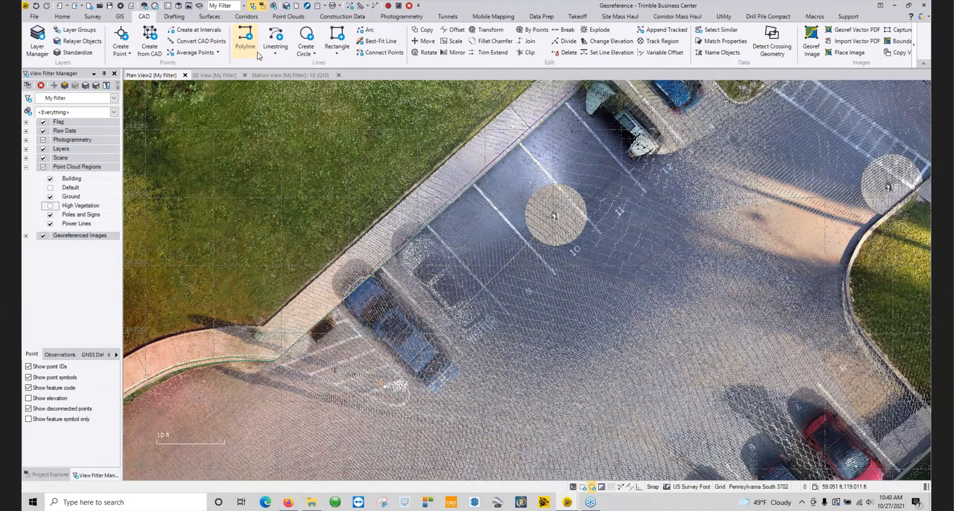
click(258, 55)
click(805, 119)
text(PAINT)
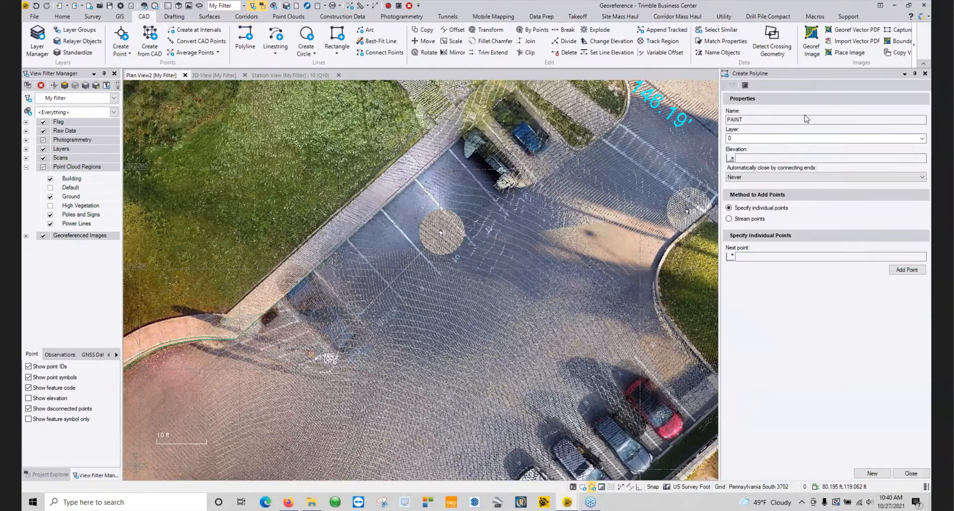
click(922, 138)
drag(922, 158, 927, 205)
click(859, 215)
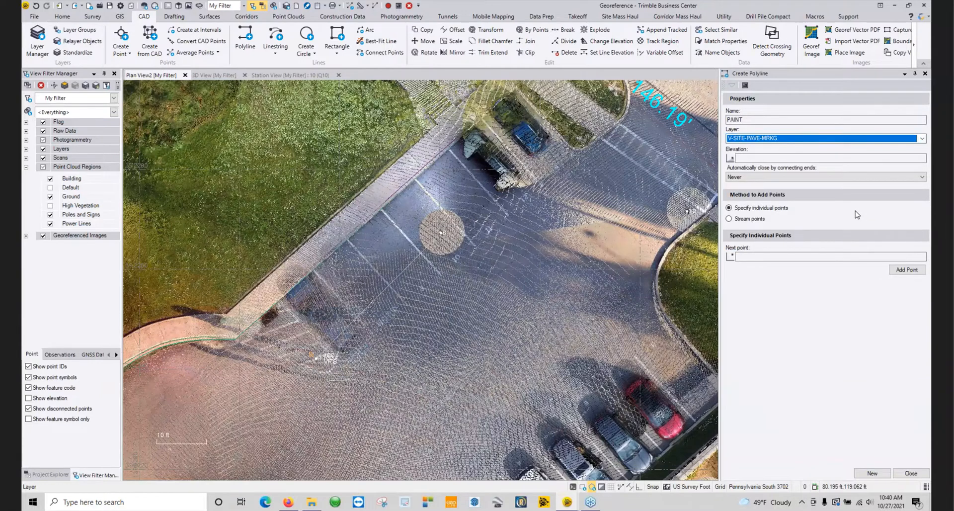
click(777, 256)
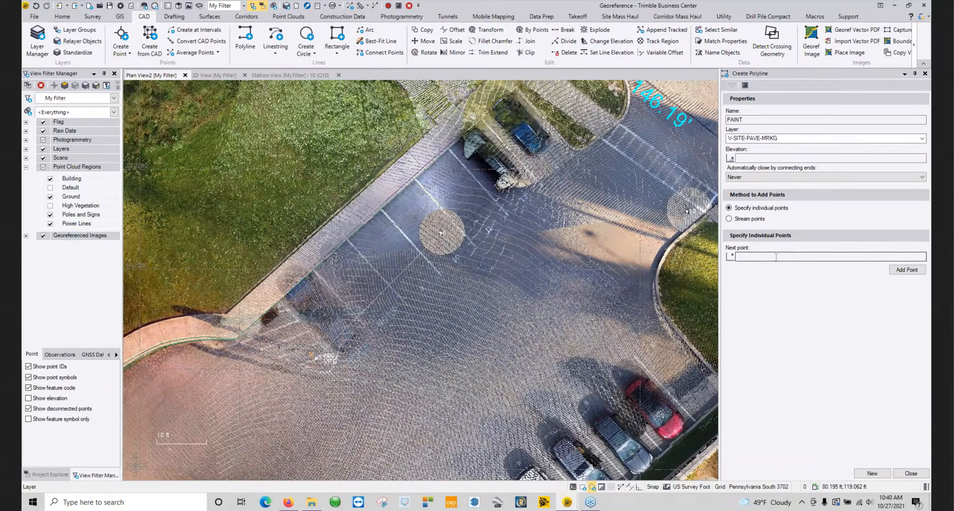
scroll(332, 248, up, 4)
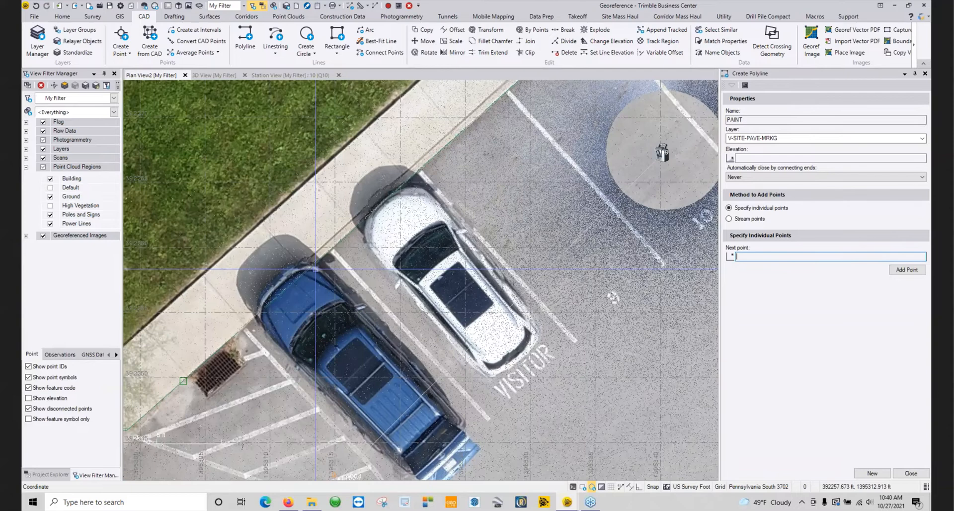
click(335, 255)
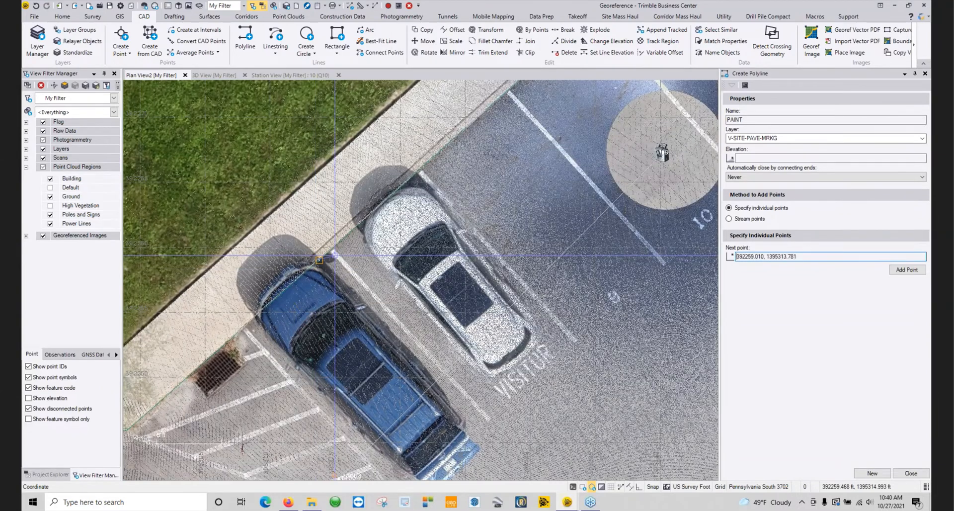
key(Escape)
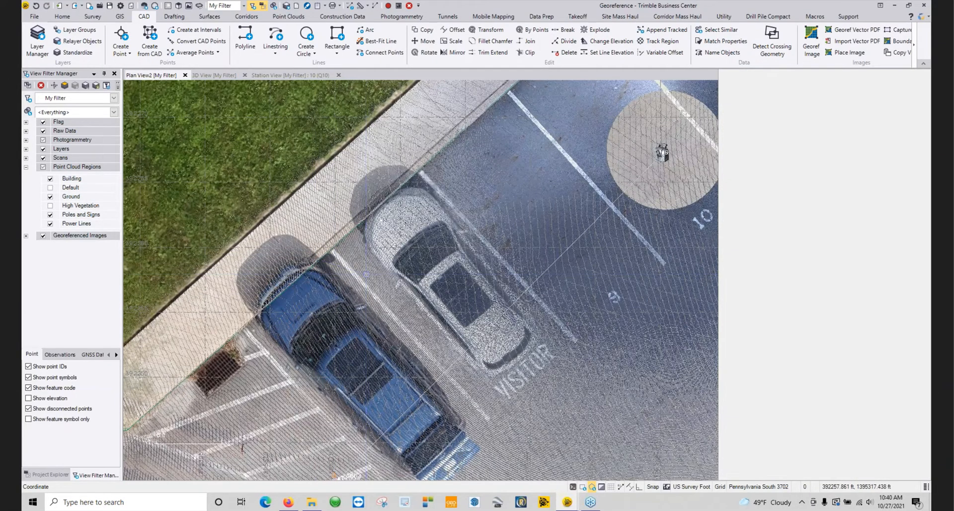
- Draw the PAINT polyline along the stall stripe between the blue truck and the white car
click(245, 40)
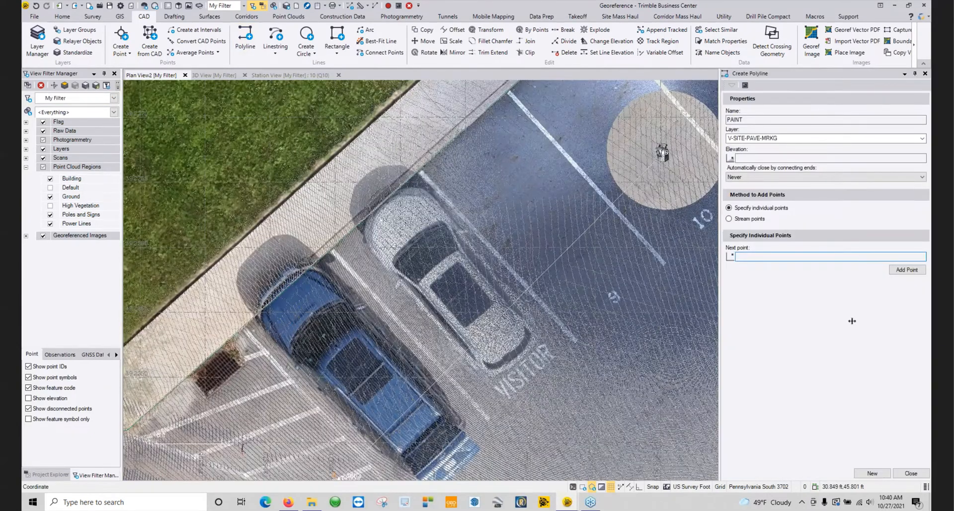
click(337, 257)
click(489, 417)
click(926, 474)
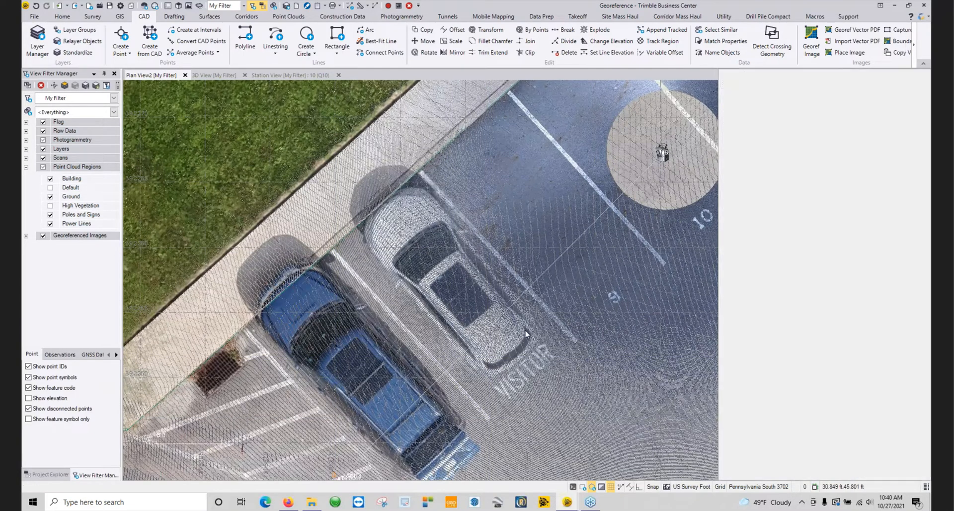
- Select the PAINT polyline instead of the Ground point cloud region beneath it
click(514, 353)
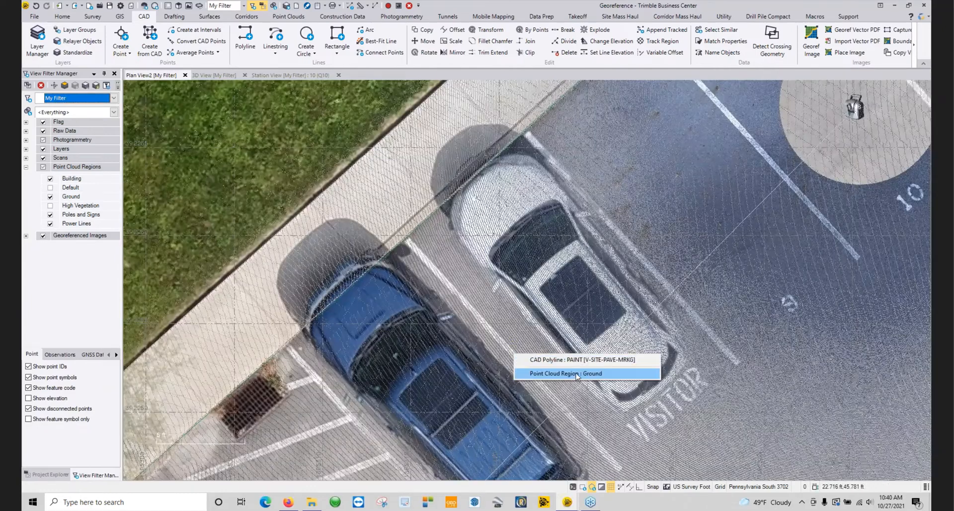
click(574, 362)
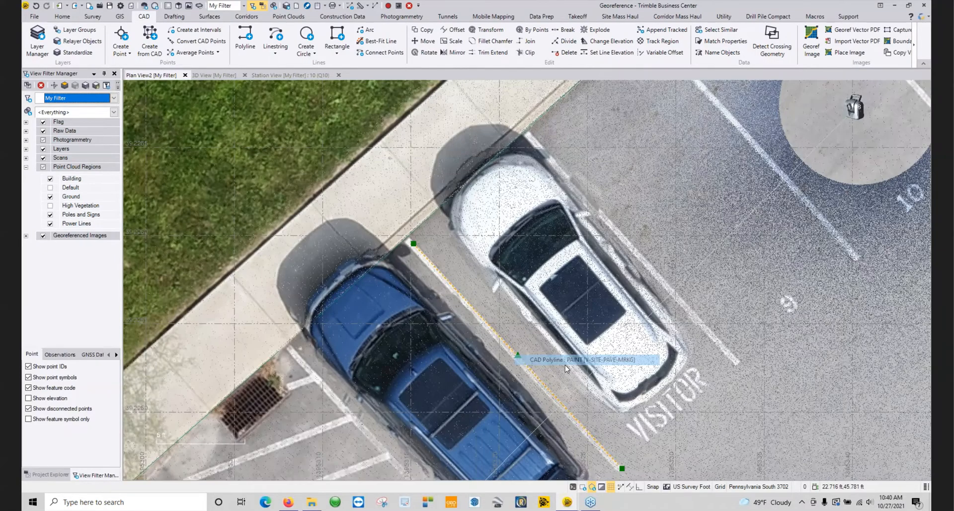
scroll(481, 306, down, 2)
scroll(442, 315, down, 2)
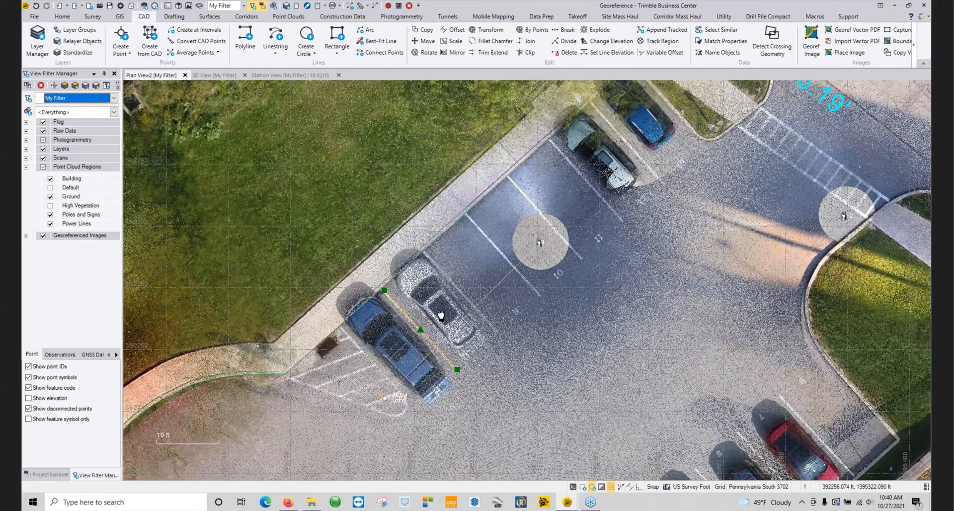
- Measure the distance from the PAINT line's outer end to the matching end of the next stall stripe
click(359, 6)
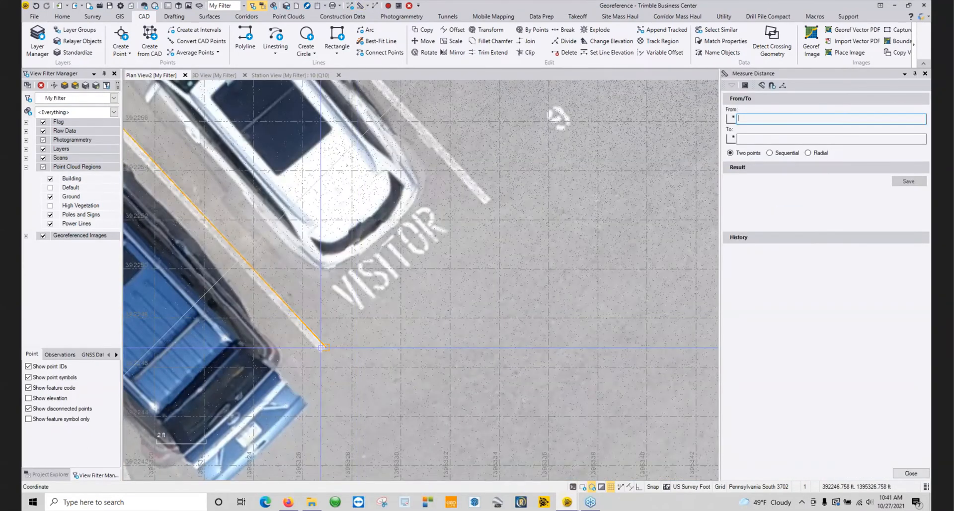
click(323, 346)
click(486, 202)
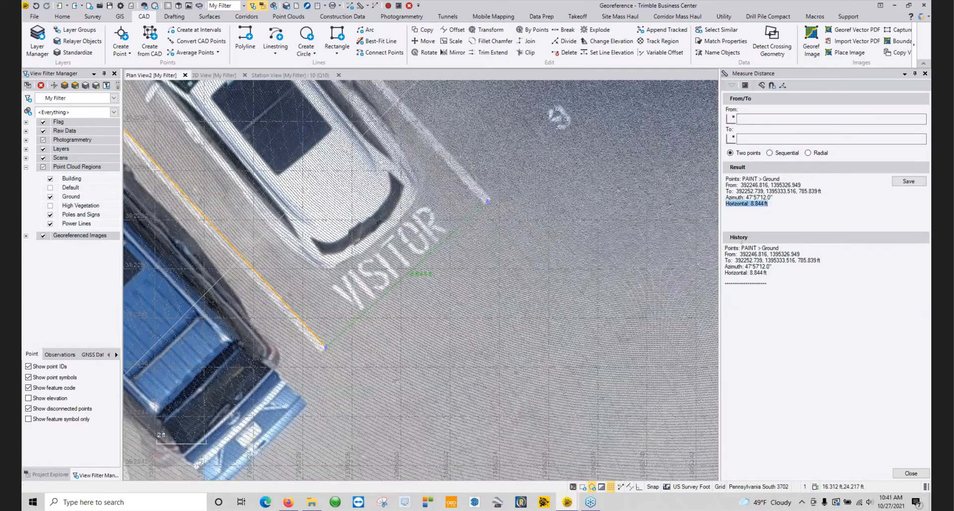
click(911, 475)
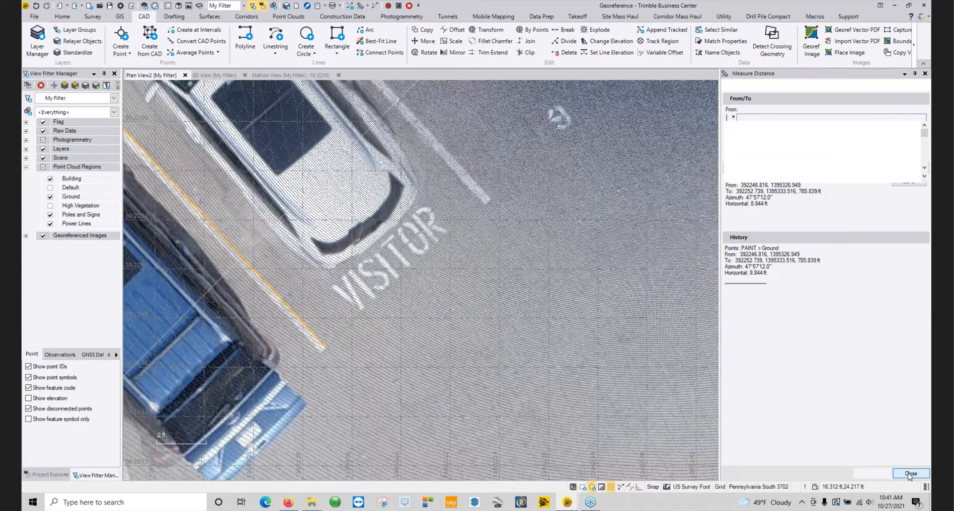
- Set up an offset of the PAINT polyline by 9 ft on layer V-SITE-PAVE-MRKG
scroll(362, 243, down, 3)
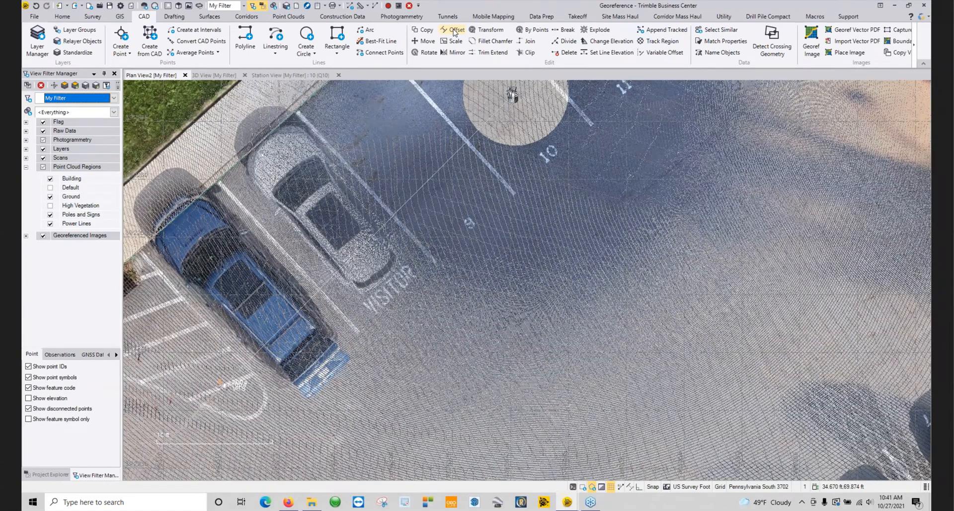
click(454, 30)
key(Tab)
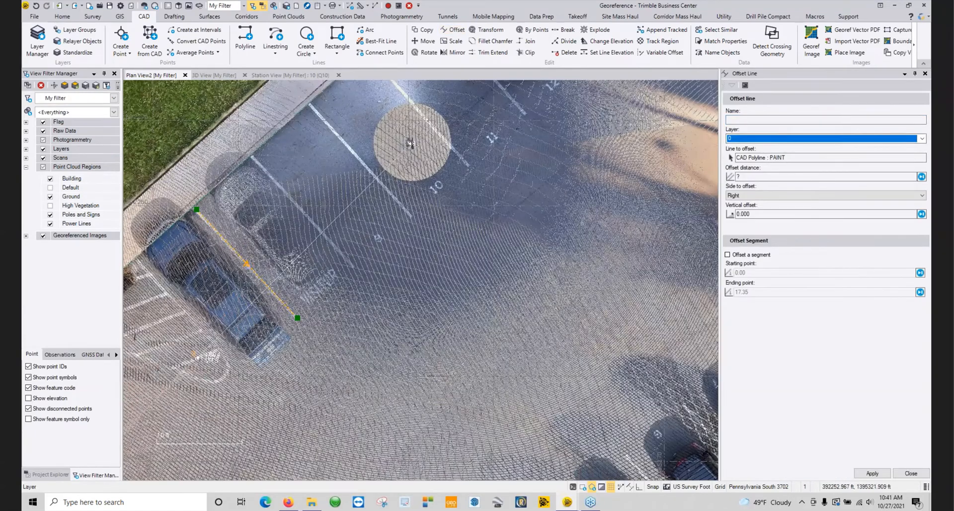
key(BackSpace)
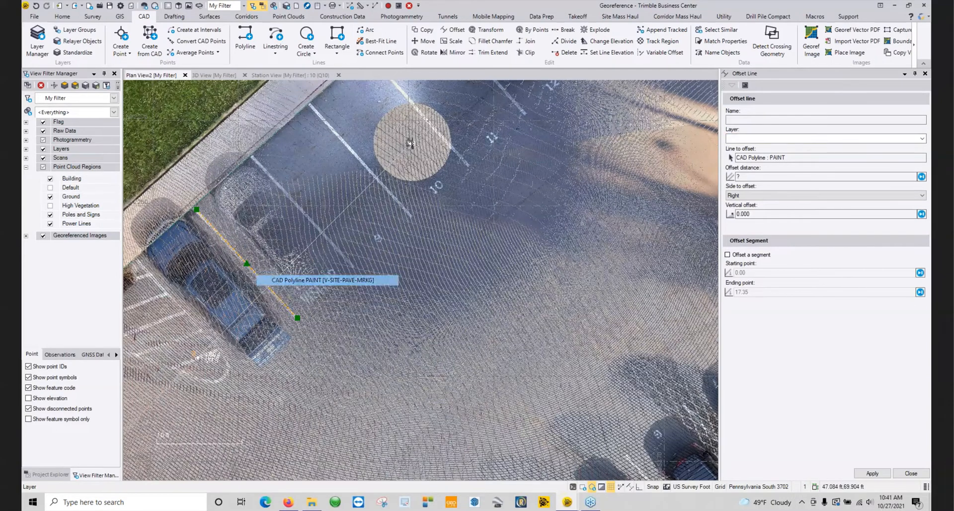
click(253, 270)
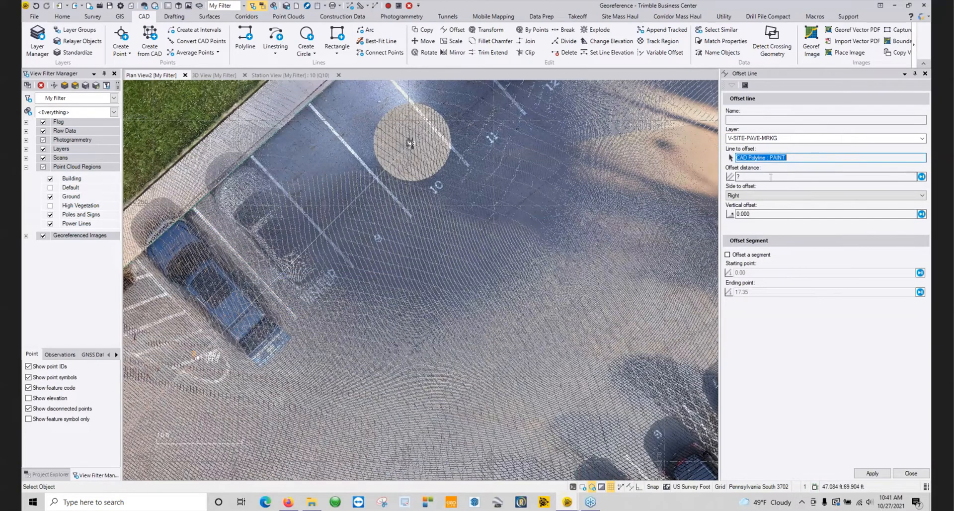
key(Tab)
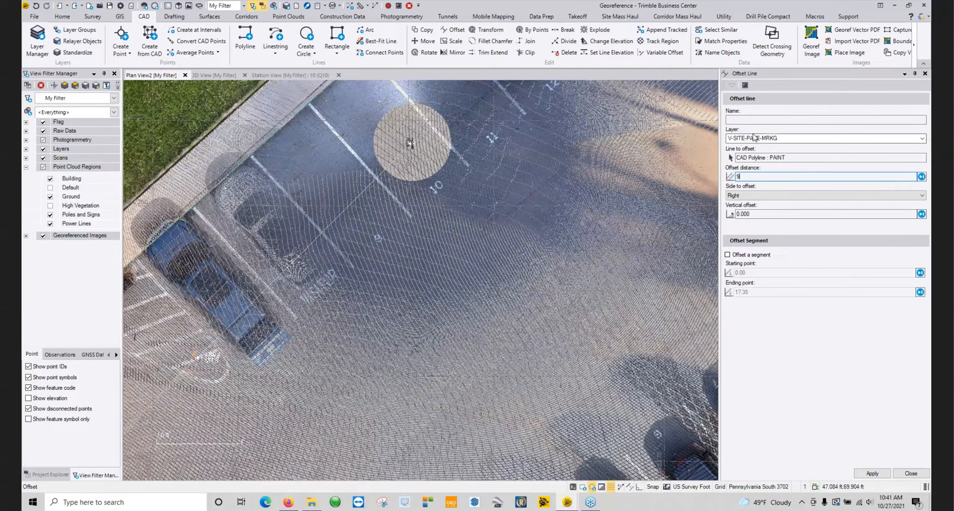
- Switch the offset side from right to left and offset the stripe repeatedly at 9 ft across the row of stalls
click(873, 475)
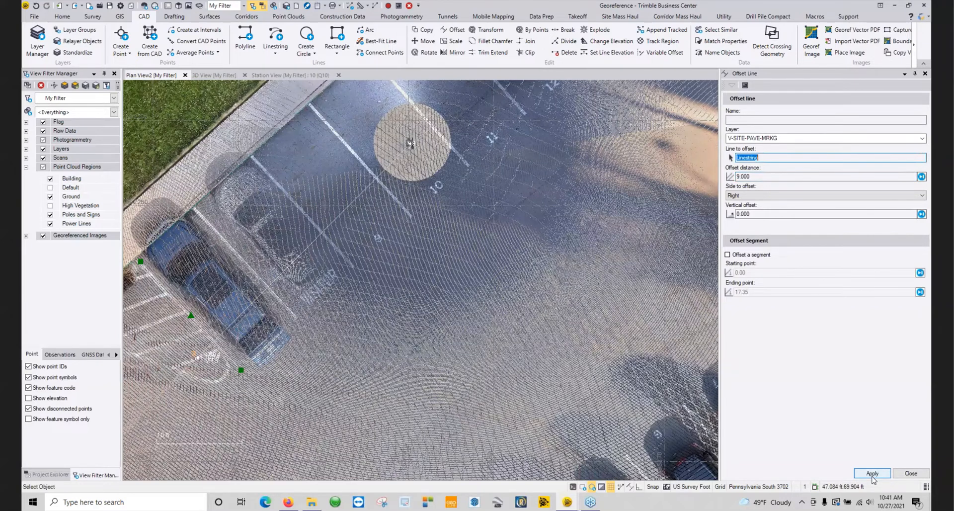
click(269, 288)
key(Tab)
key(Up)
click(868, 474)
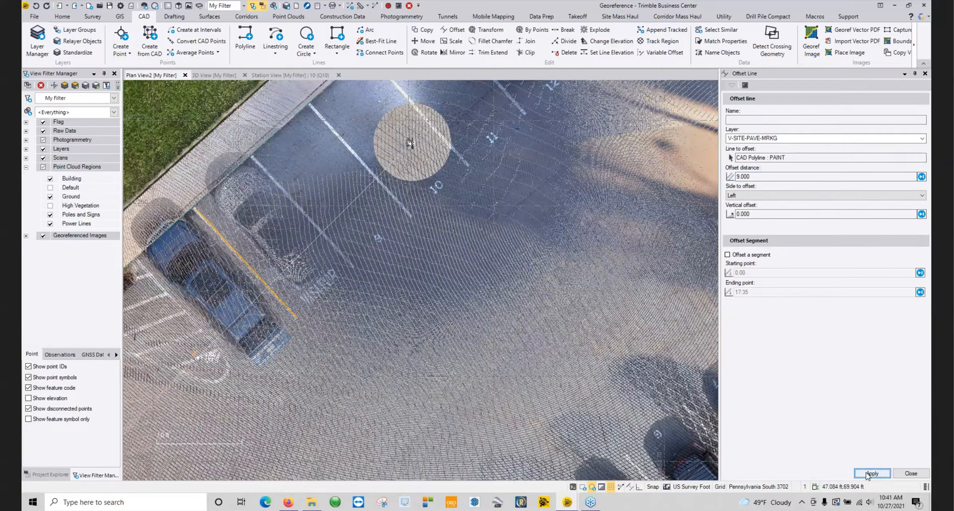
middle_drag(568, 291, 413, 462)
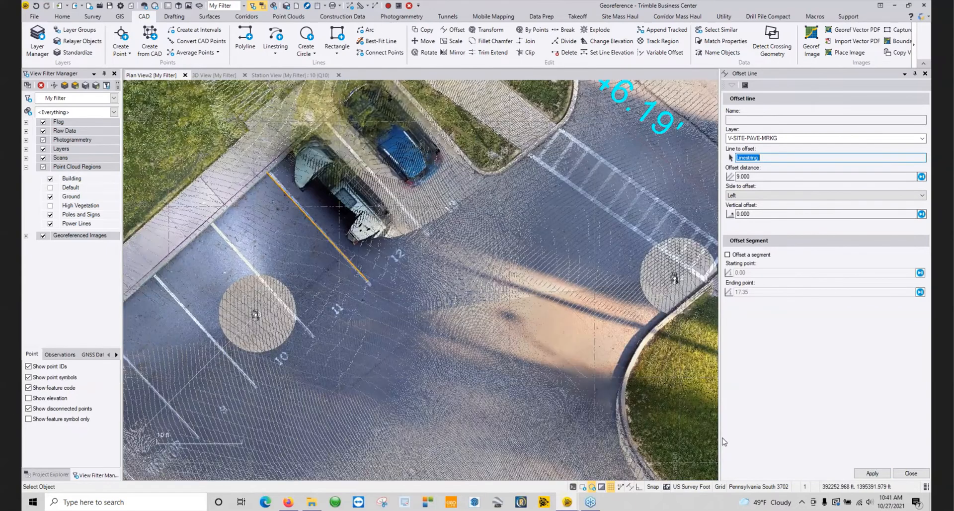
click(871, 474)
- Examine the hatched marking beside the blue truck and the rest of the parking lot for other stripes
scroll(330, 343, down, 2)
middle_drag(331, 343, 538, 267)
scroll(477, 322, up, 5)
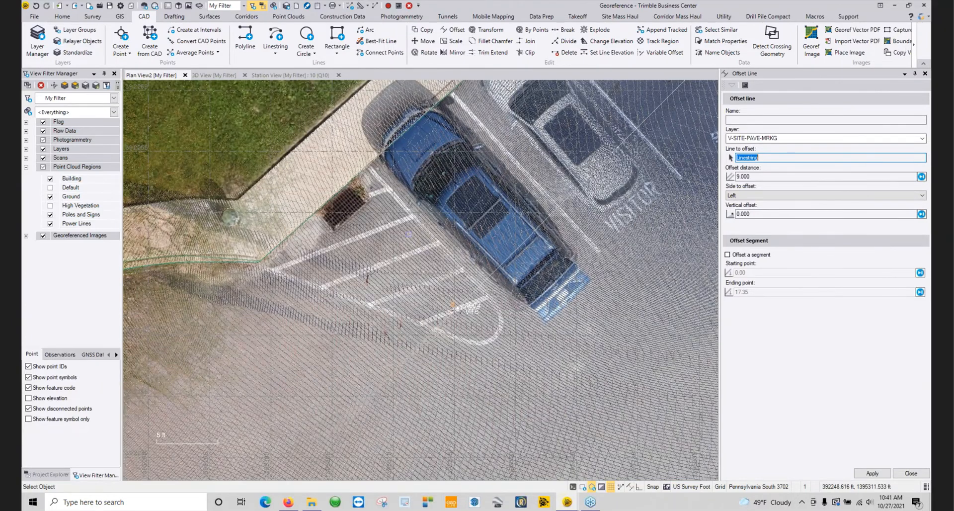
scroll(397, 302, down, 6)
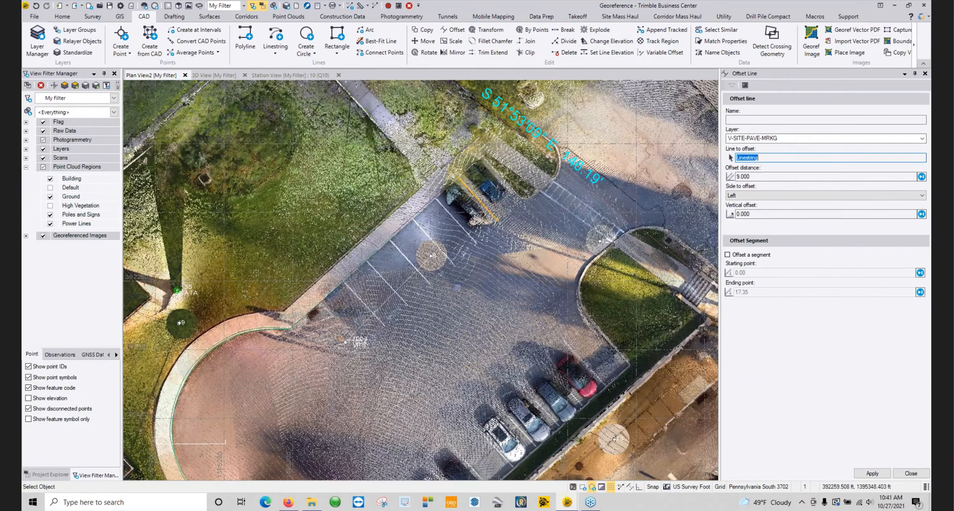
middle_drag(458, 286, 413, 209)
scroll(338, 320, down, 5)
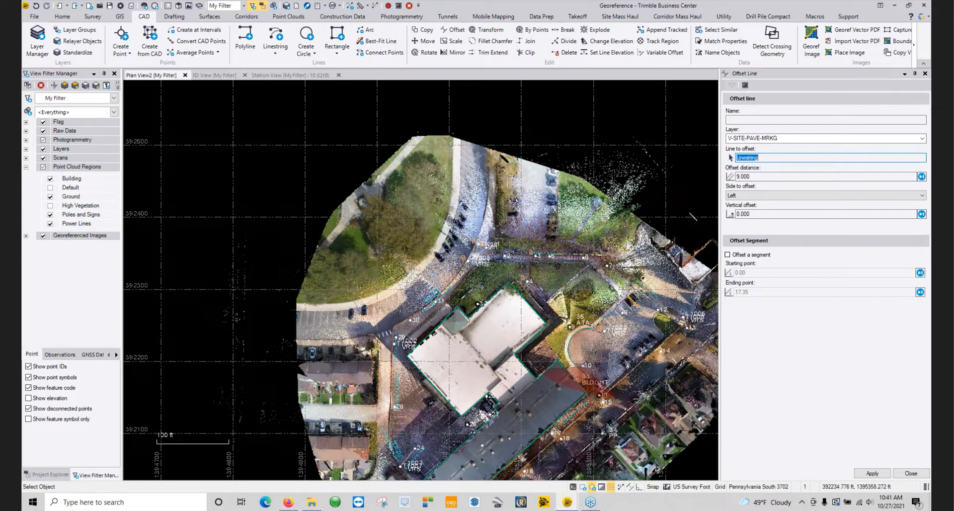
scroll(613, 317, up, 5)
middle_drag(614, 316, 427, 414)
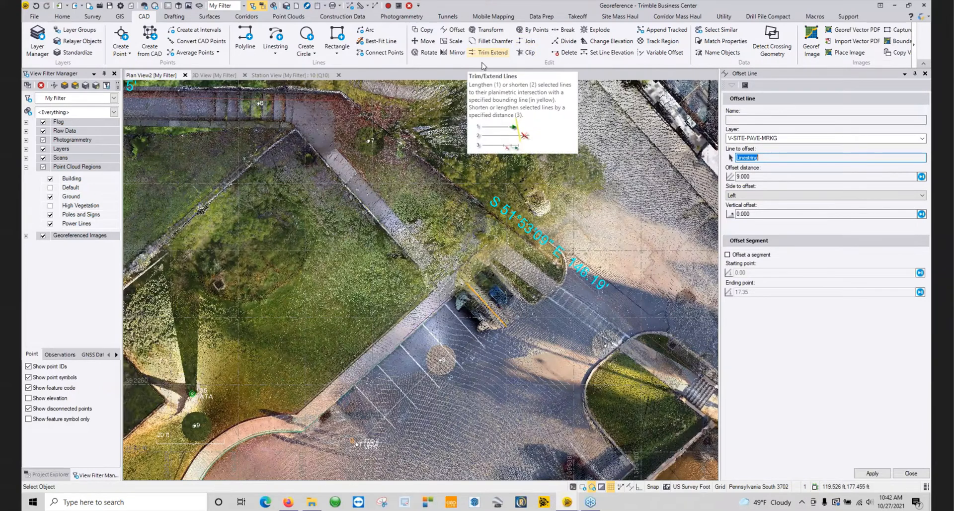
- Hide the georeferenced images and all point cloud regions around the stripe ends at the curb
scroll(404, 353, up, 5)
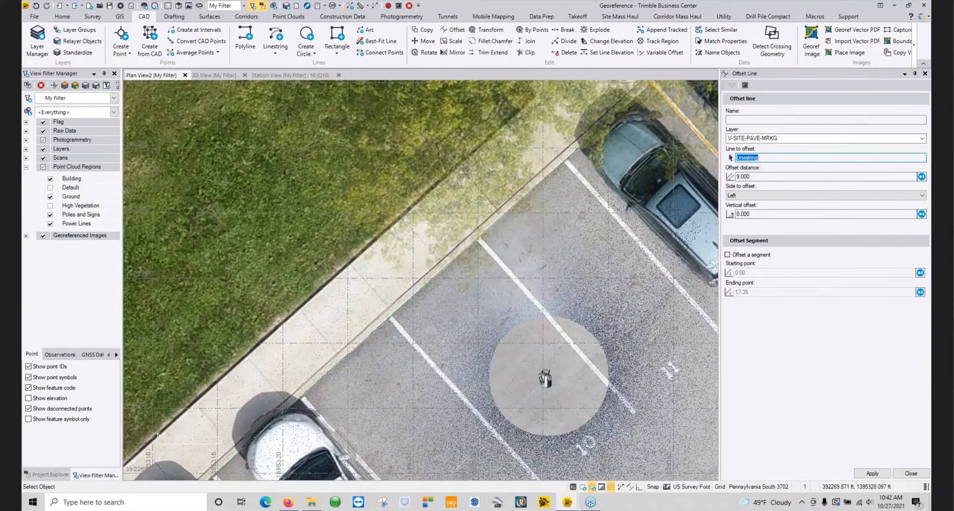
scroll(390, 324, up, 3)
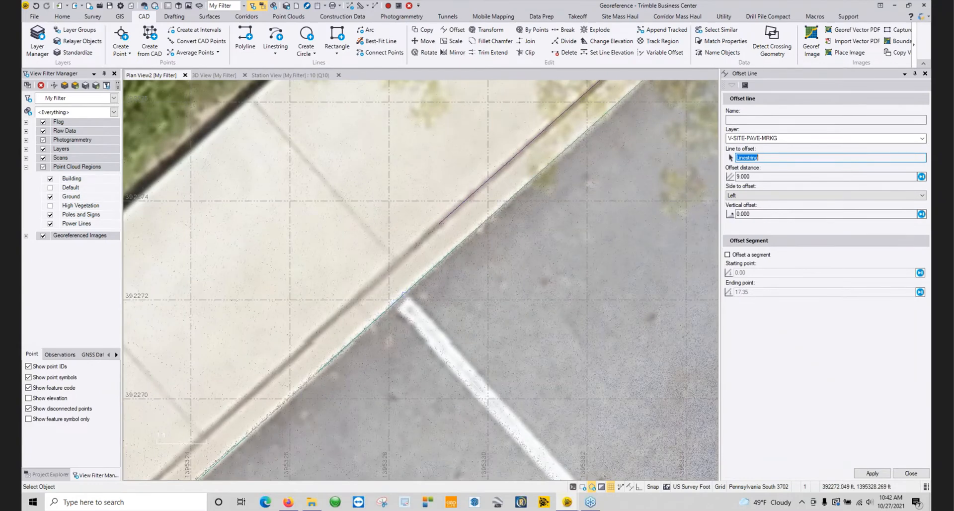
click(44, 235)
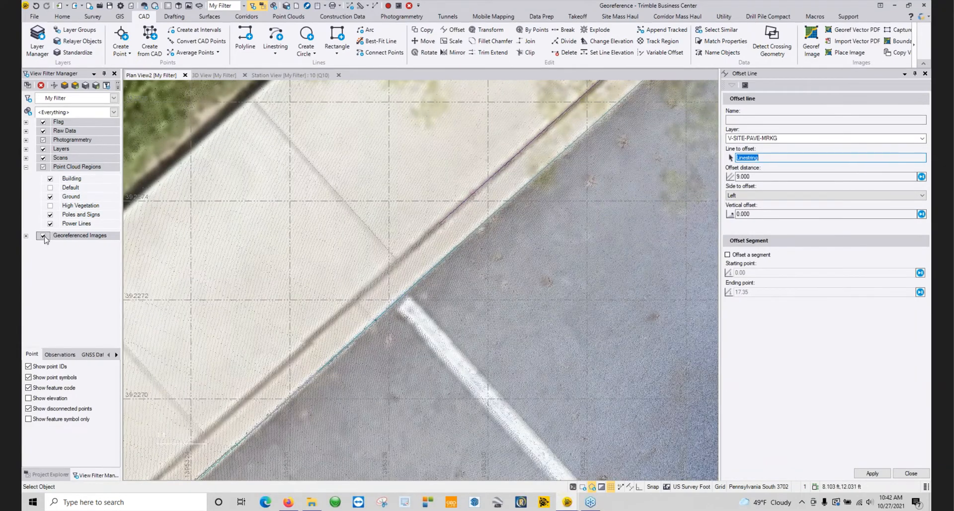
click(43, 166)
- Join the two CURB linestrings along the heads of the stalls into one line
scroll(532, 346, down, 5)
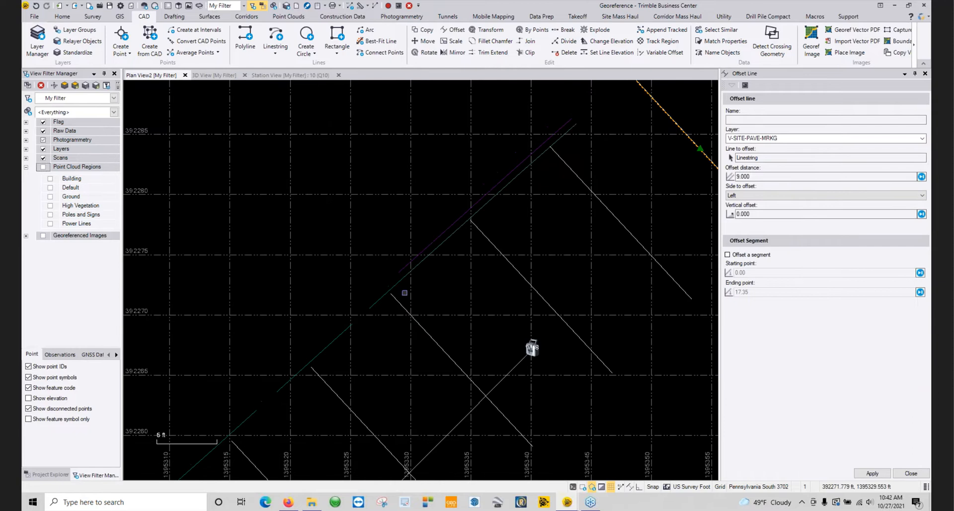
scroll(328, 309, up, 5)
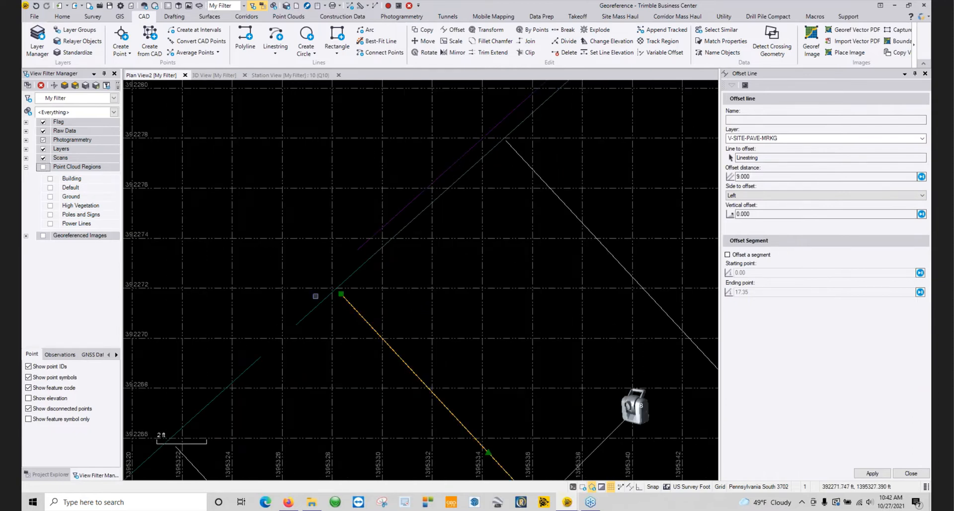
click(320, 290)
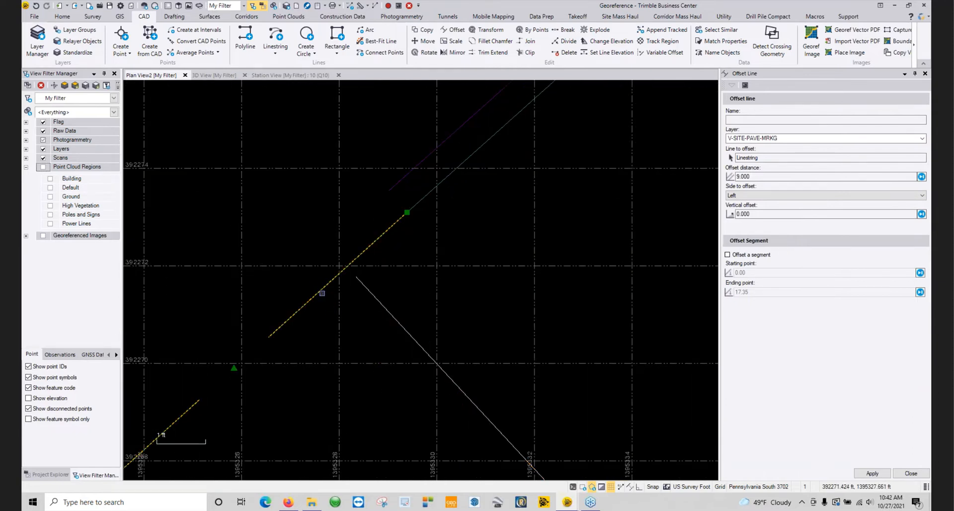
scroll(442, 148, down, 3)
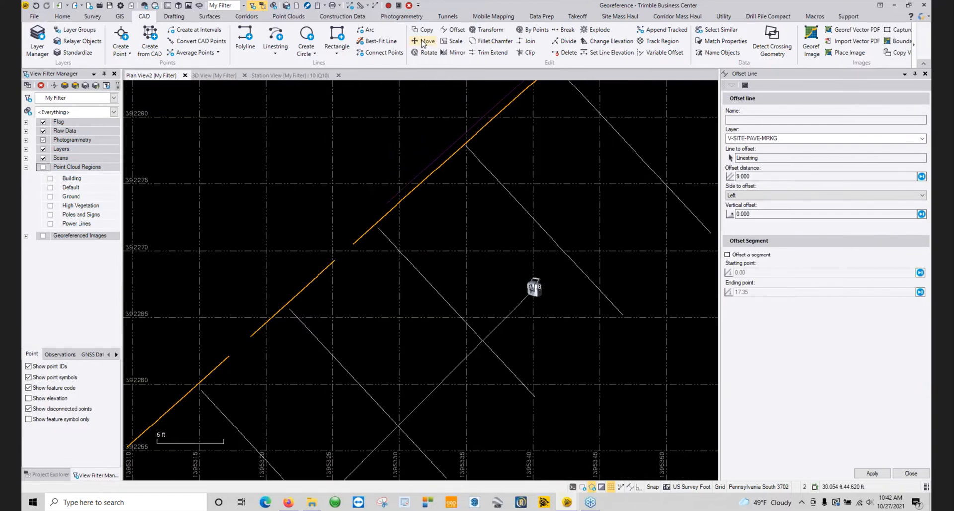
click(528, 41)
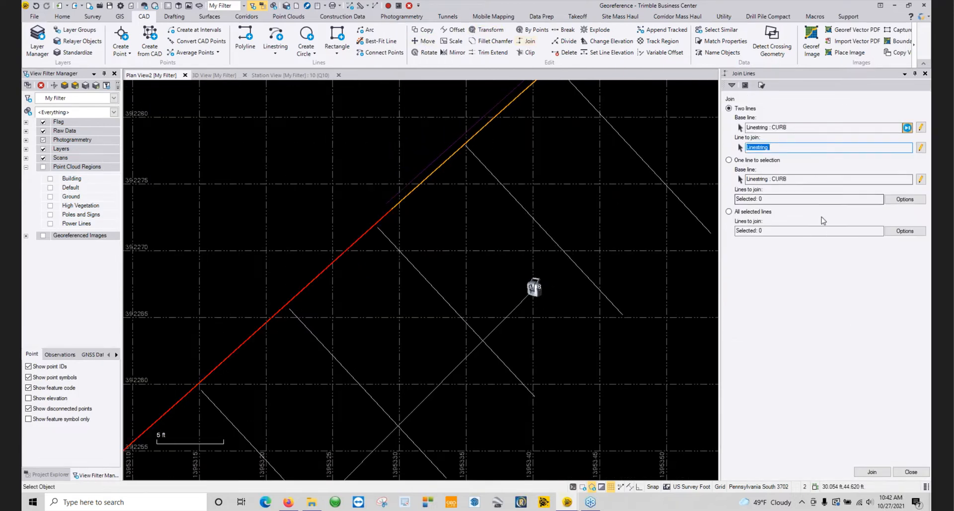
click(882, 473)
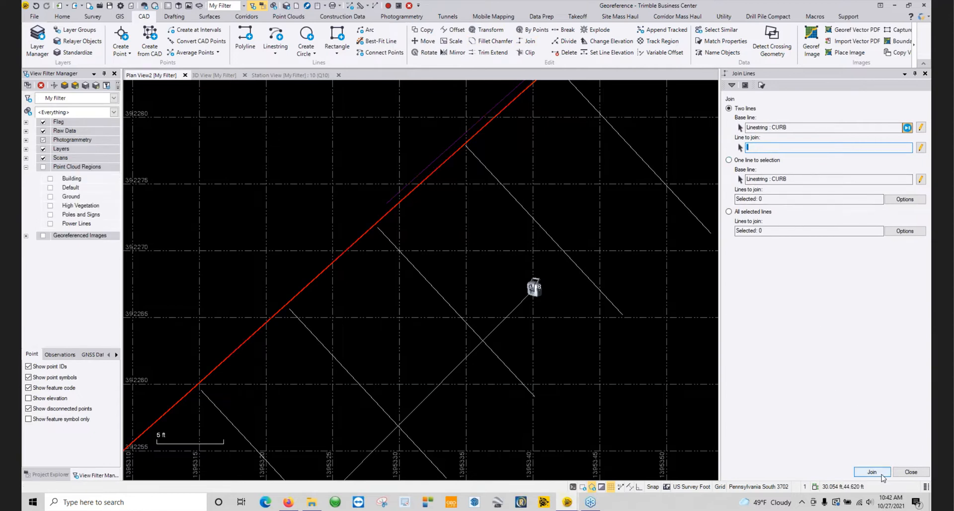
click(924, 472)
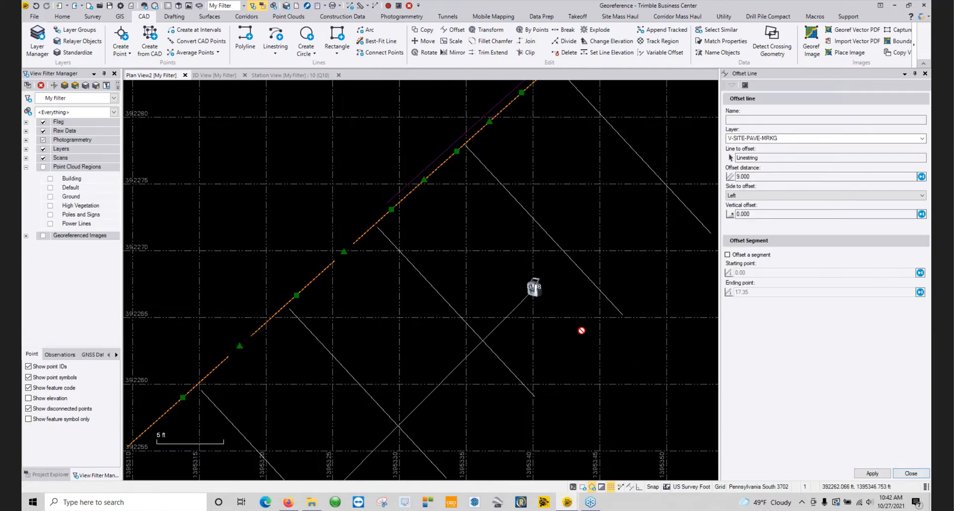
- Extend the stall stripes to the joined CURB line as their bounding line, one stripe at a time
click(493, 52)
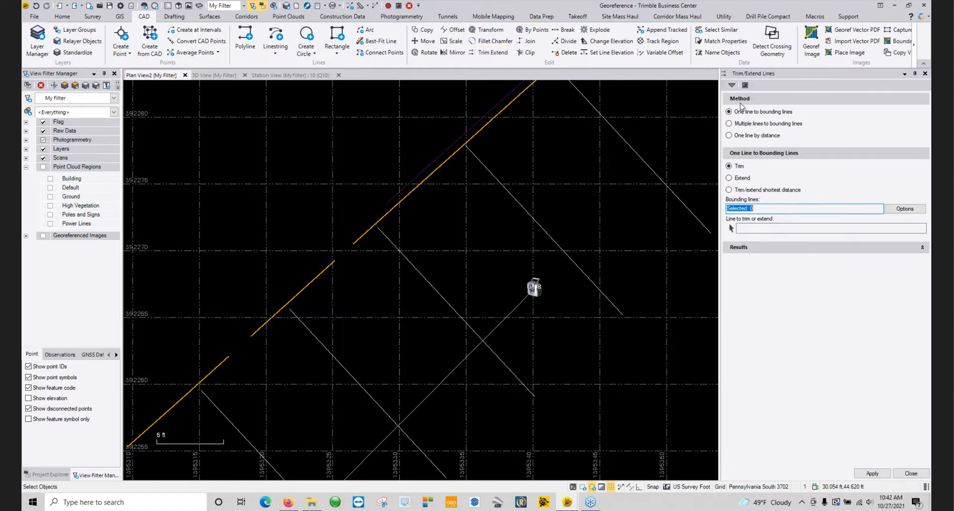
click(744, 178)
click(767, 228)
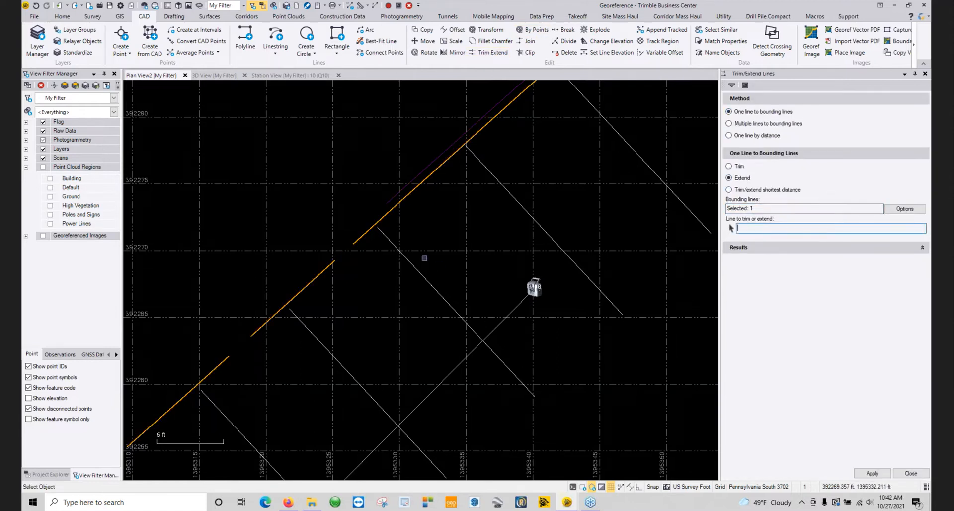
click(396, 249)
click(486, 164)
click(306, 325)
middle_drag(280, 333, 404, 245)
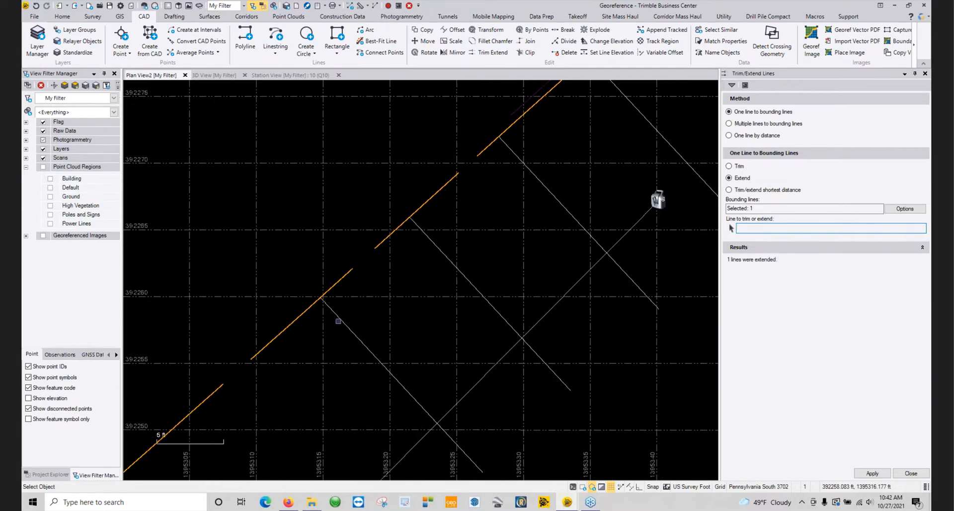
scroll(421, 263, down, 8)
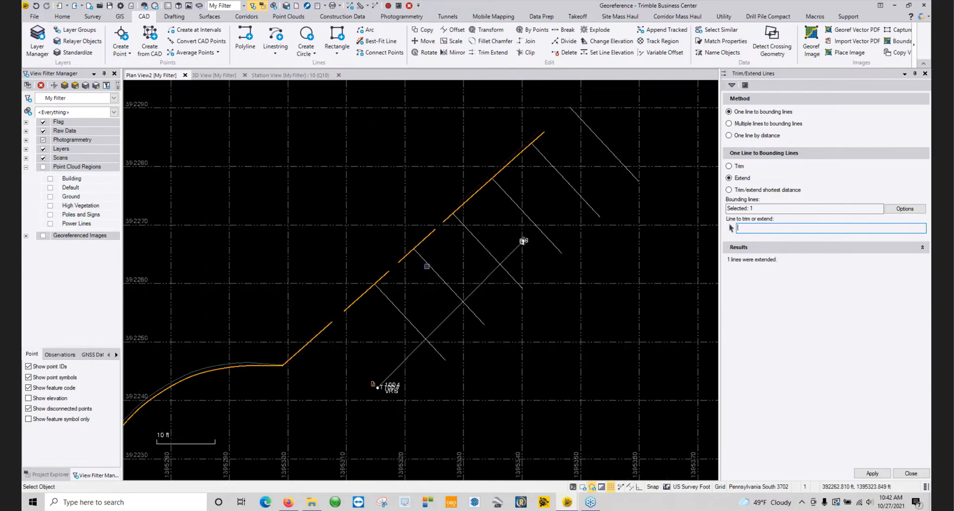
click(910, 473)
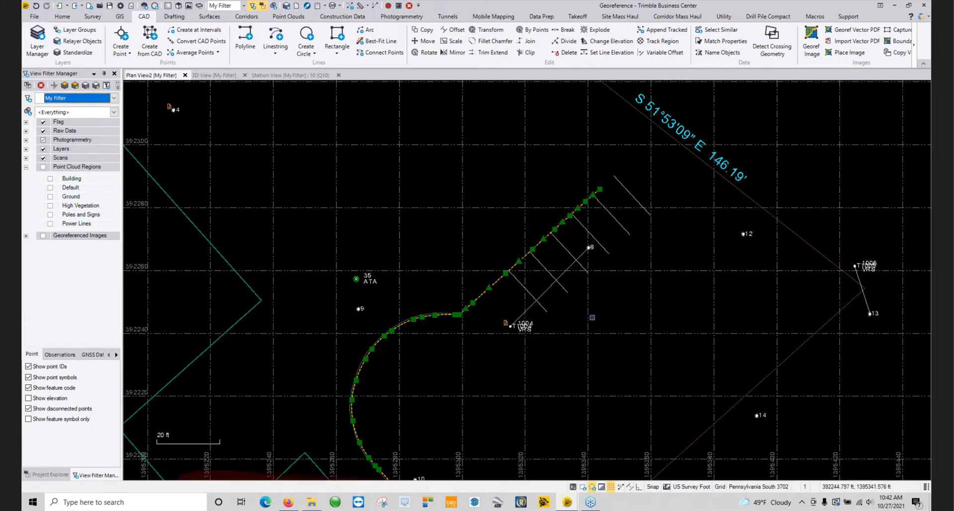
key(Escape)
- Review the drafted curb, stall and building linework across the site
scroll(614, 318, down, 2)
middle_drag(630, 342, 485, 333)
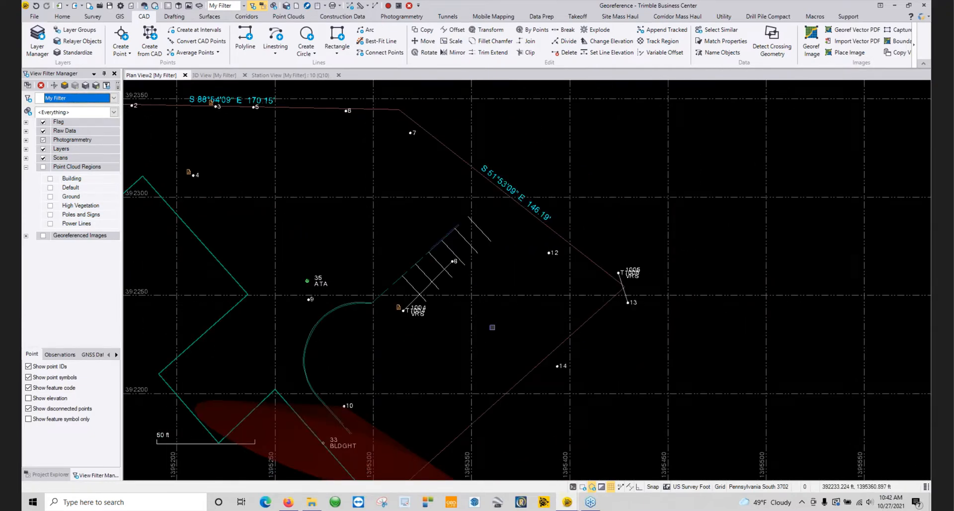
scroll(379, 320, up, 3)
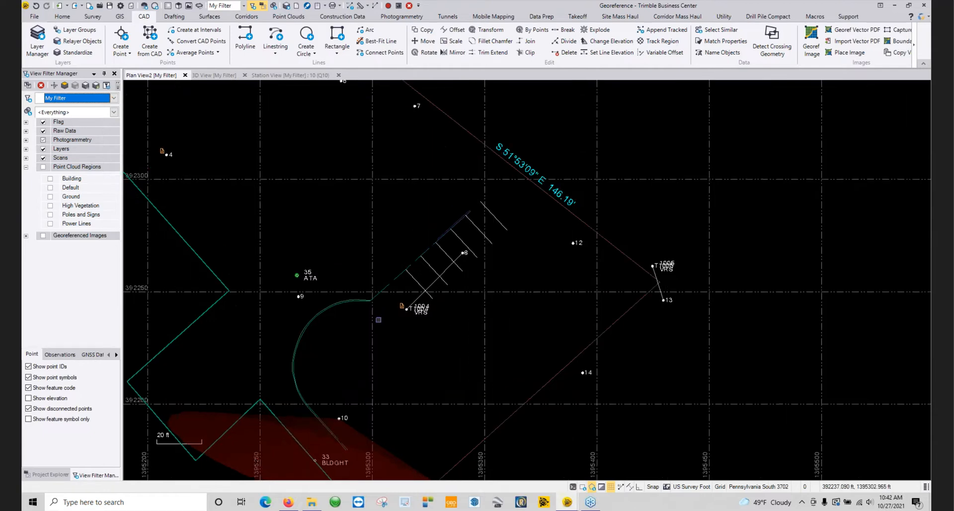
scroll(410, 298, down, 3)
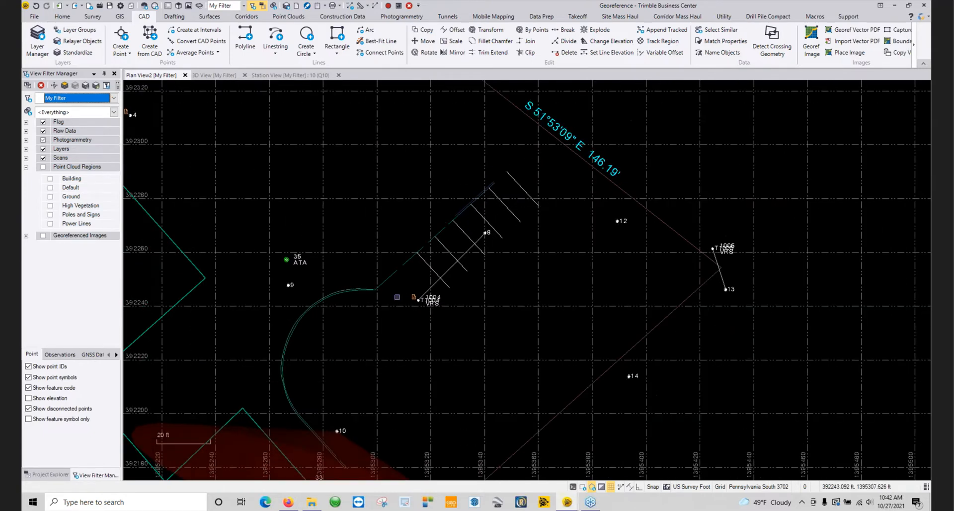
middle_drag(448, 304, 416, 296)
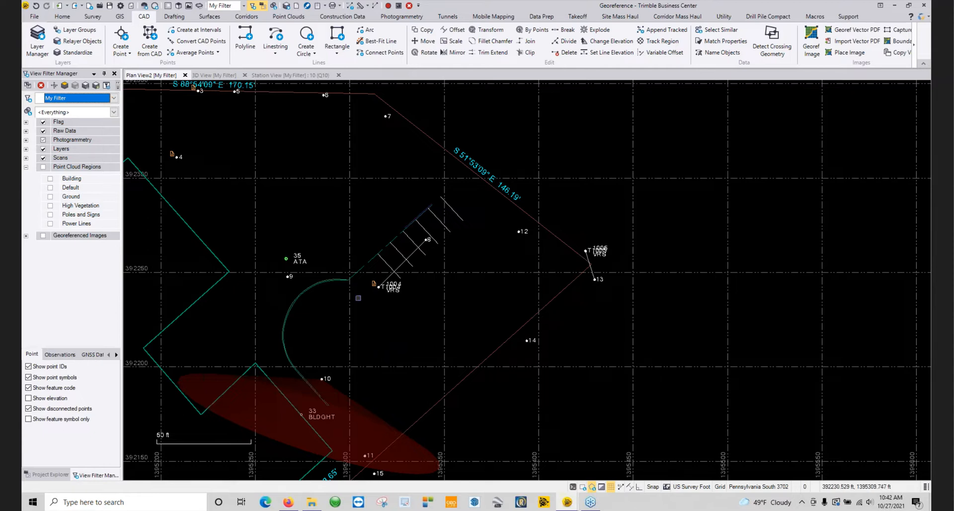
scroll(308, 356, up, 1)
scroll(308, 361, up, 1)
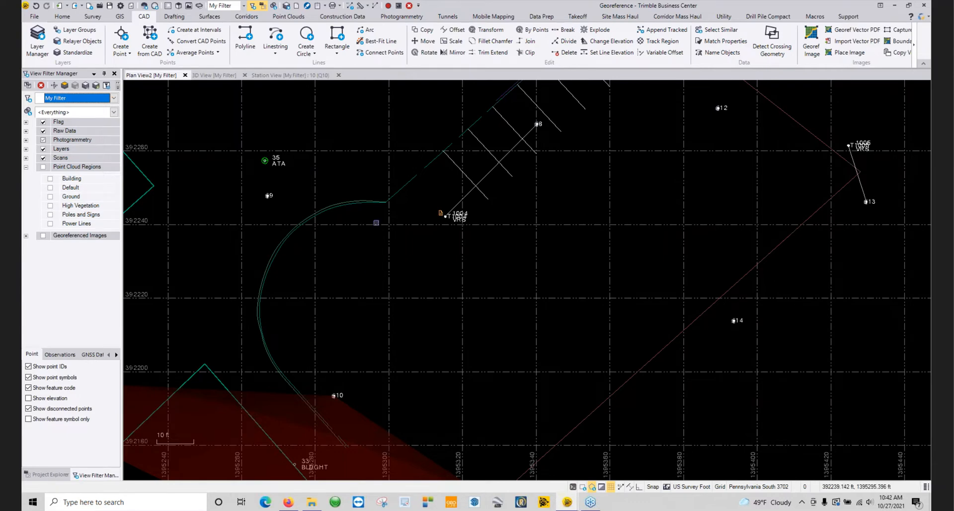
scroll(311, 338, down, 4)
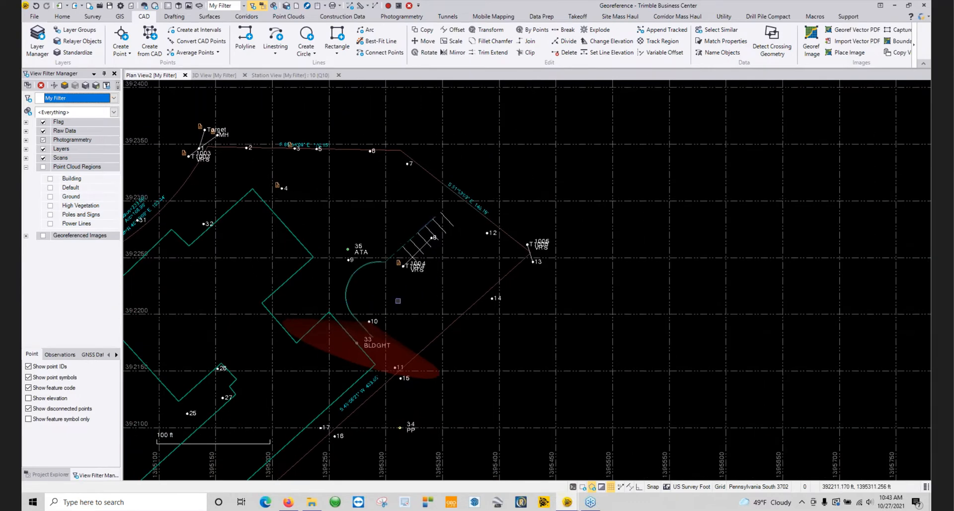
- Show the Ground point cloud region beneath the curb and stall linework
click(51, 197)
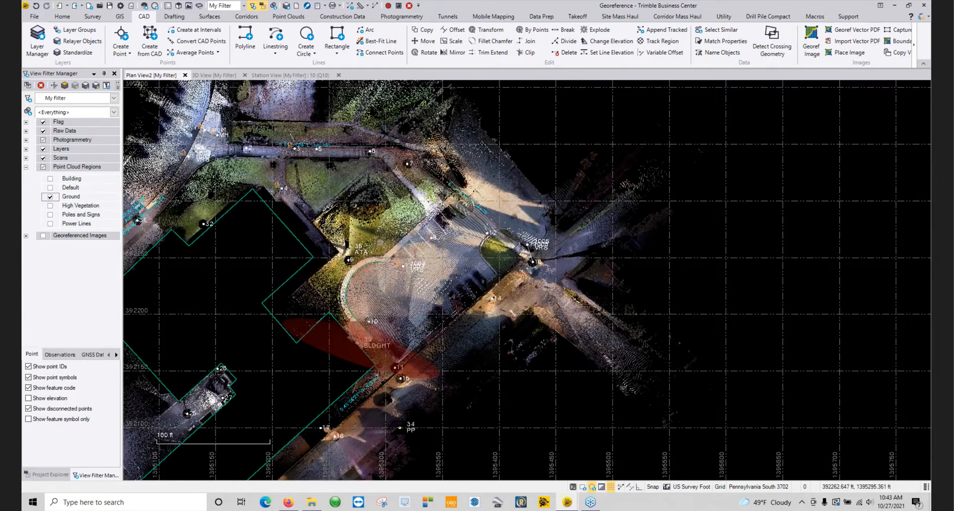
scroll(373, 282, up, 5)
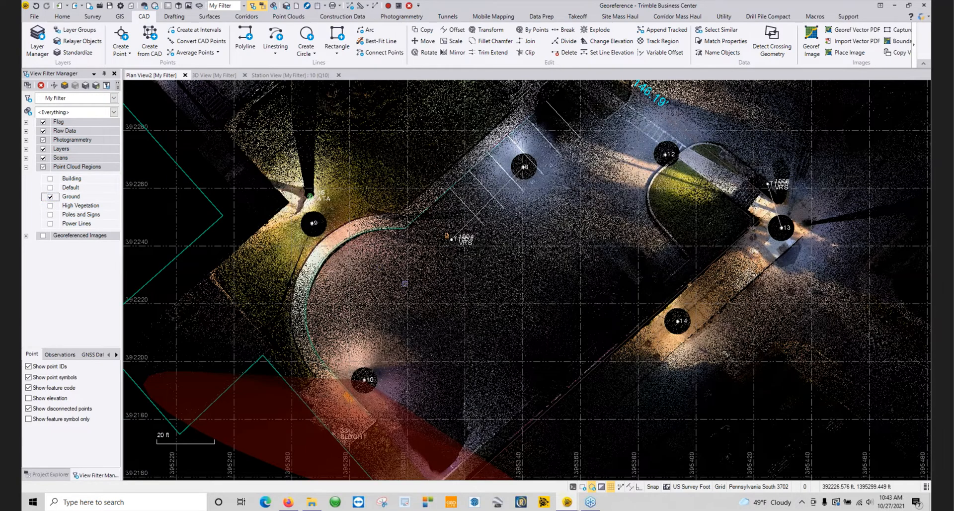
- Inspect the properties of the Ground point cloud region covering the parking lot
middle_drag(405, 284, 301, 254)
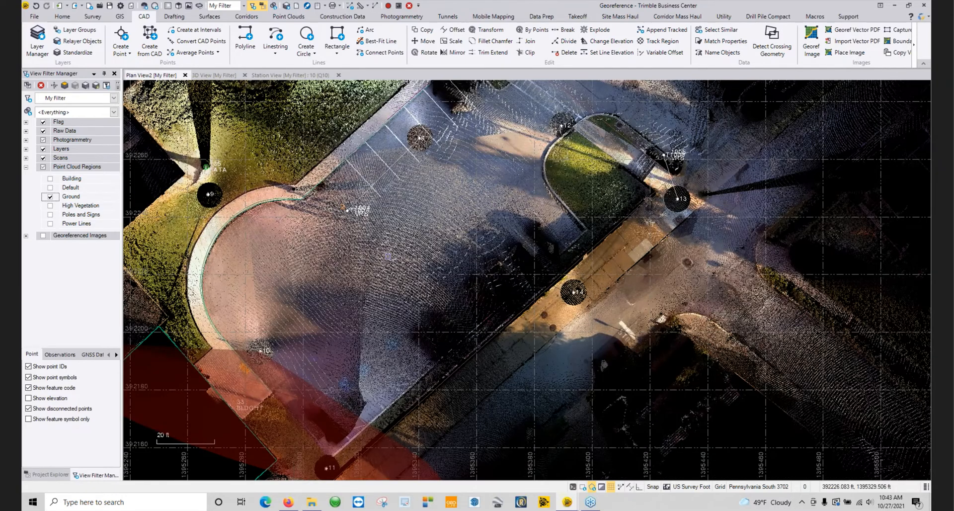
right_click(398, 251)
click(428, 352)
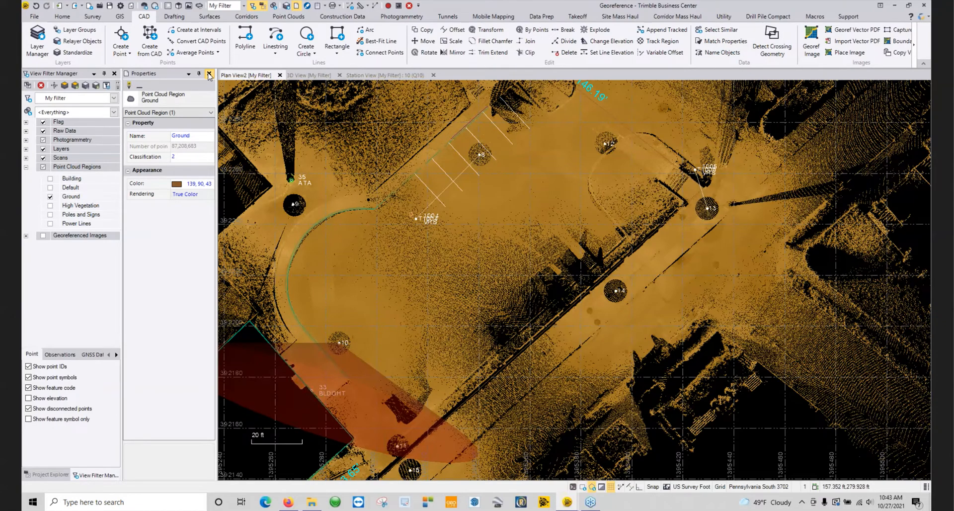
click(209, 73)
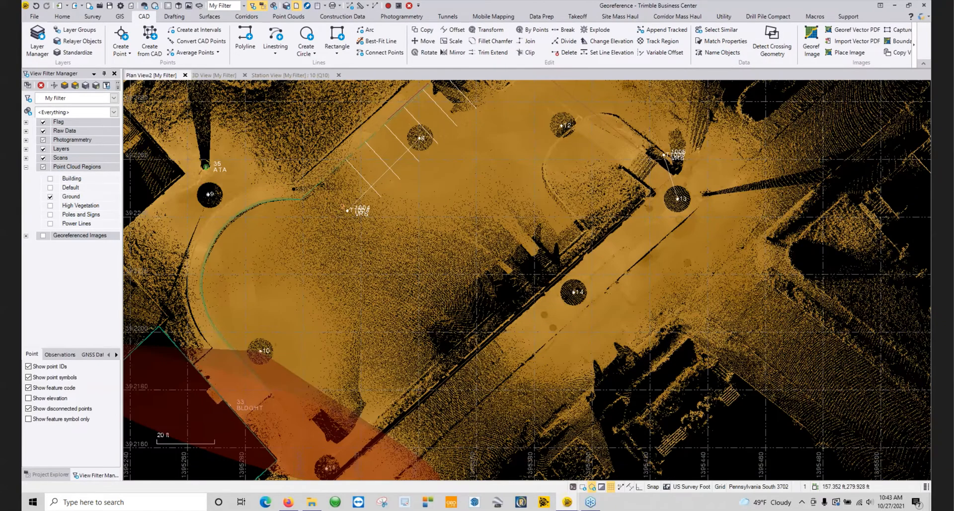
scroll(341, 216, down, 4)
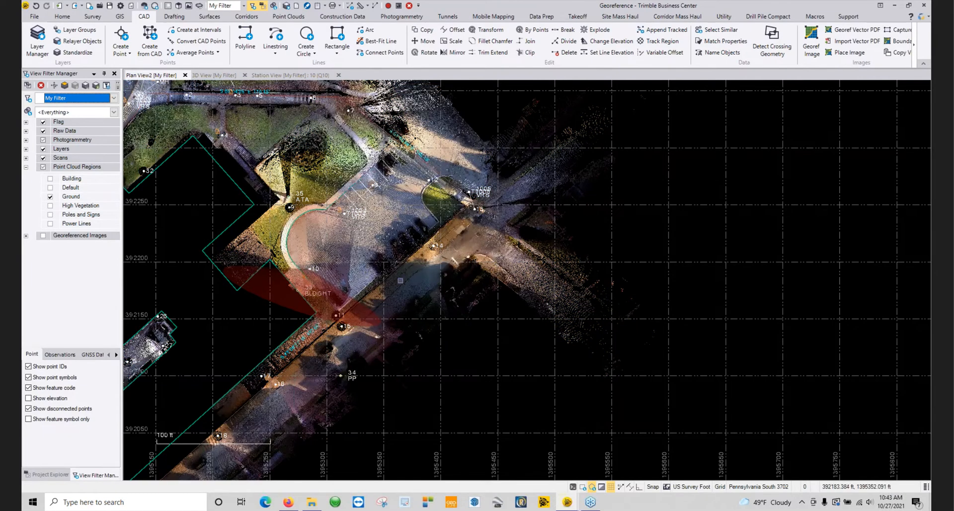
- Create a point cloud region named LOT-SURFACE from the ground points around the stalls and the curved curb
click(293, 18)
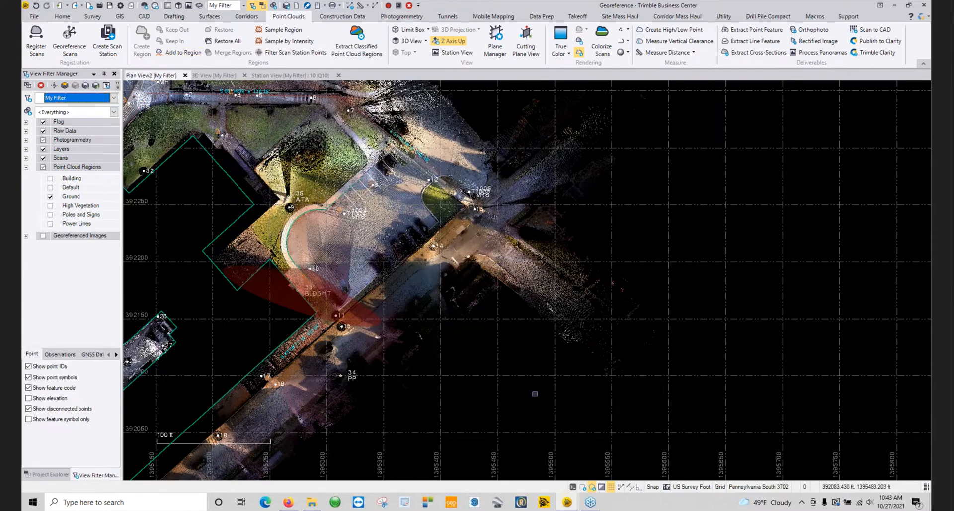
click(593, 490)
scroll(427, 165, up, 1)
scroll(412, 171, up, 1)
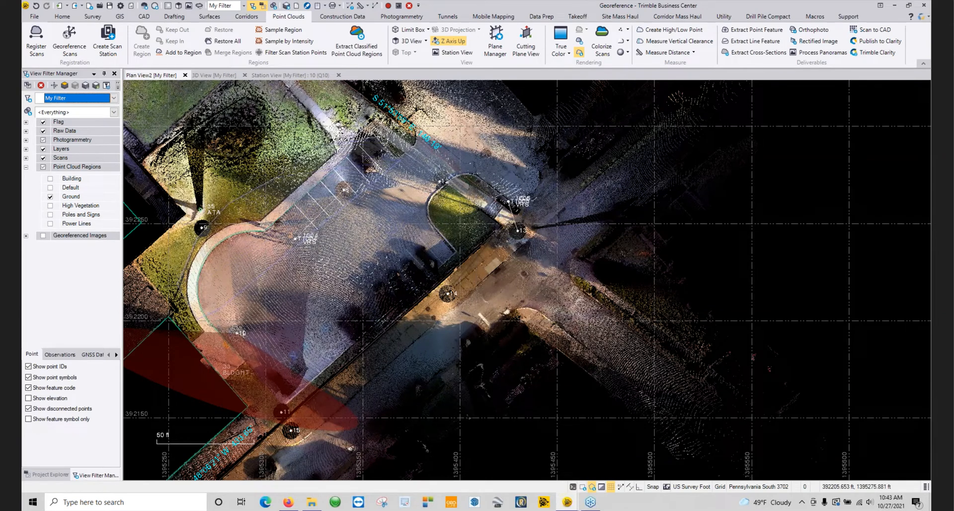
click(367, 143)
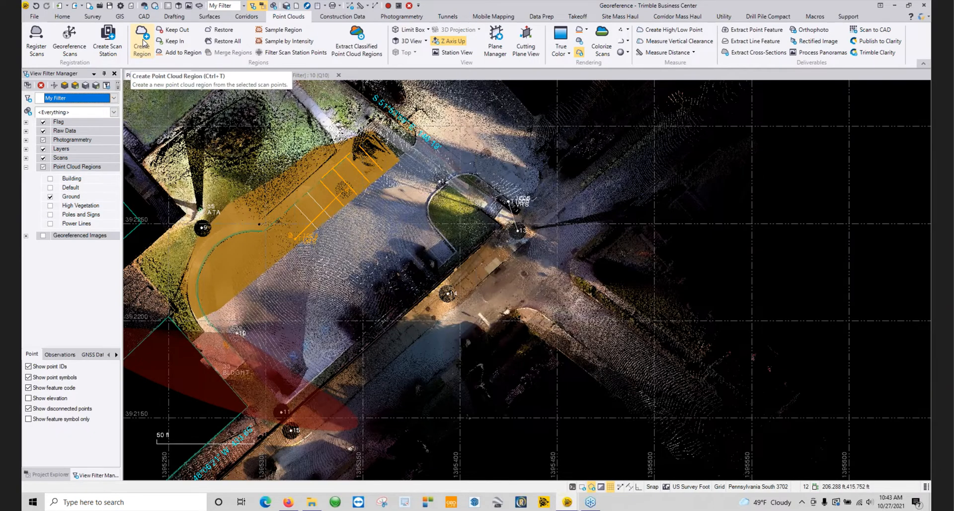
click(144, 42)
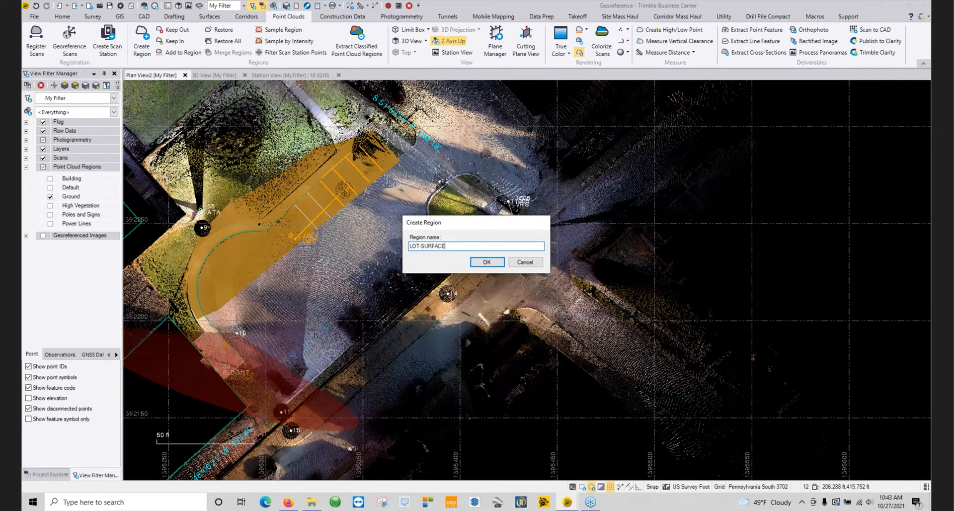
key(Return)
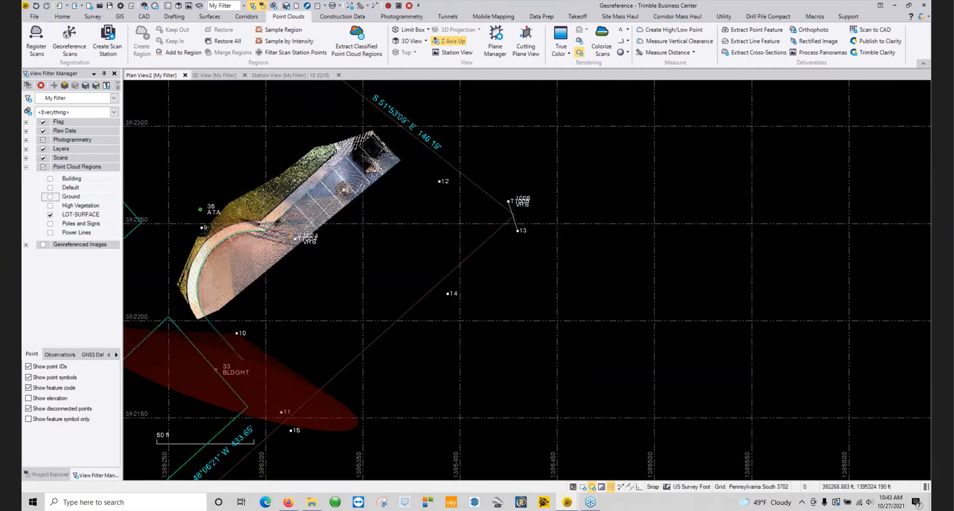
- Examine the LOT-SURFACE region in 3D and check its properties
click(225, 75)
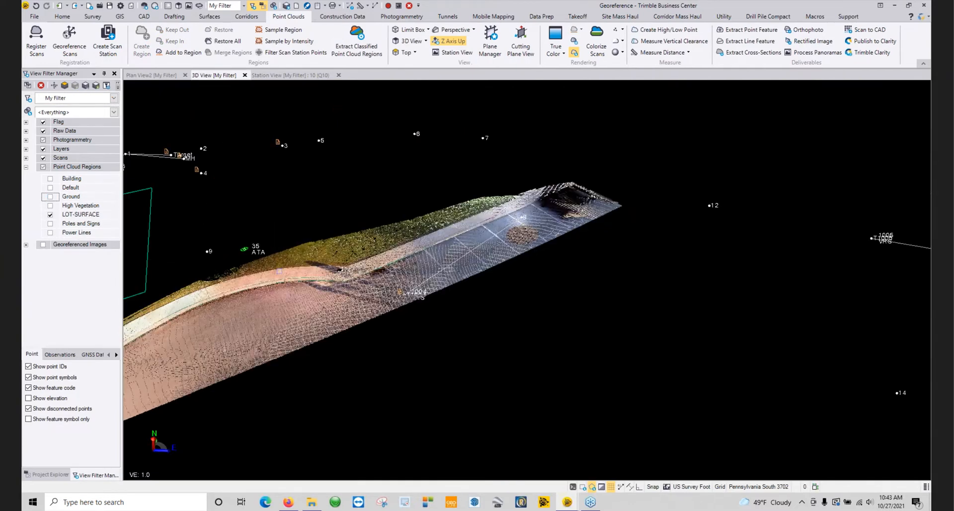
middle_drag(348, 313, 465, 289)
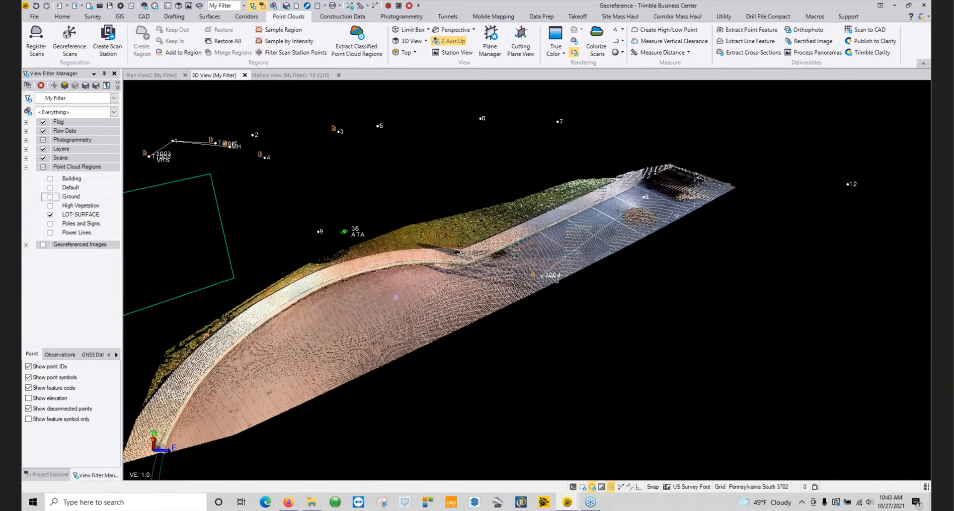
right_click(392, 304)
click(420, 403)
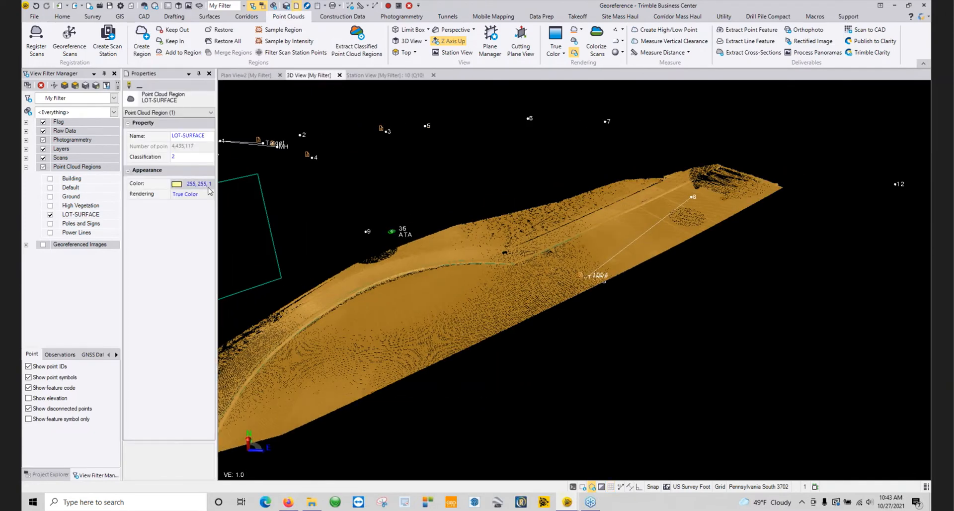
click(209, 74)
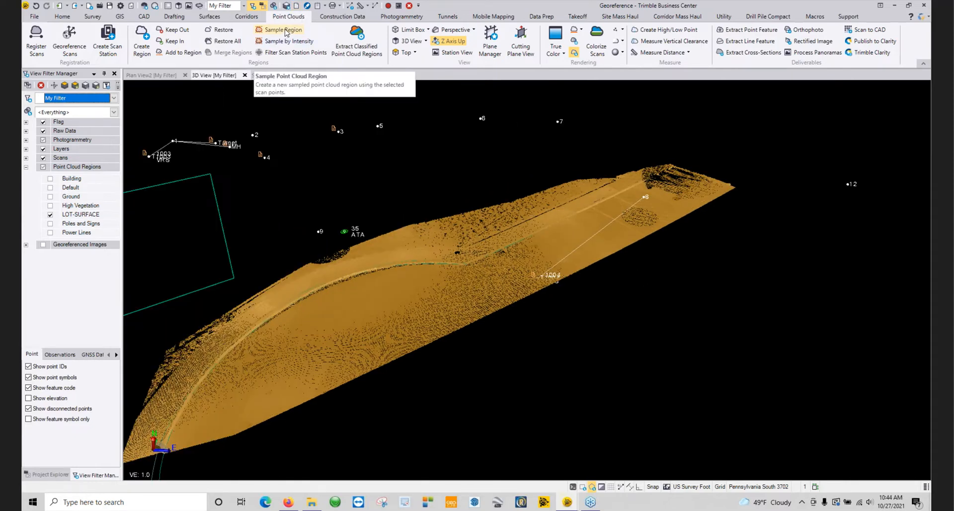
- Sample the LOT-SURFACE region spatially at 0.500 ft spacing, with the output name prefix Sample
click(286, 31)
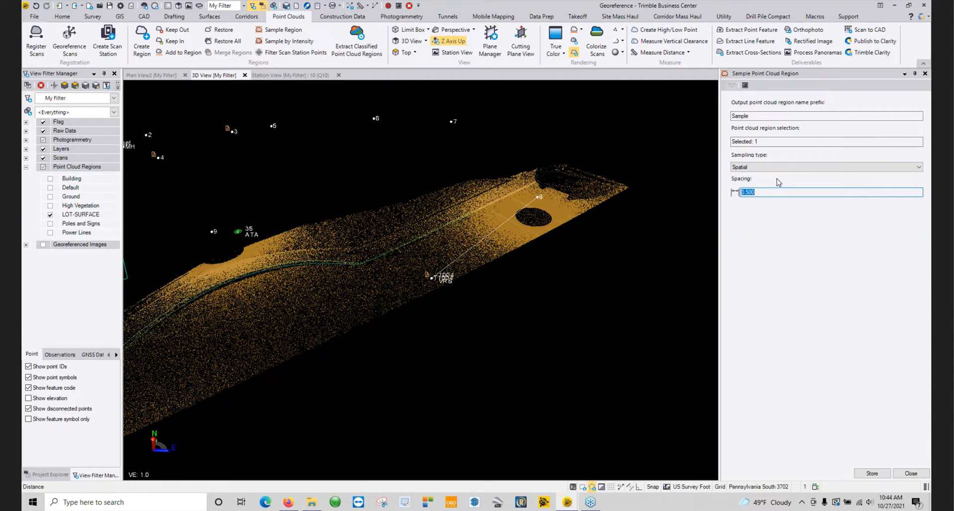
click(873, 473)
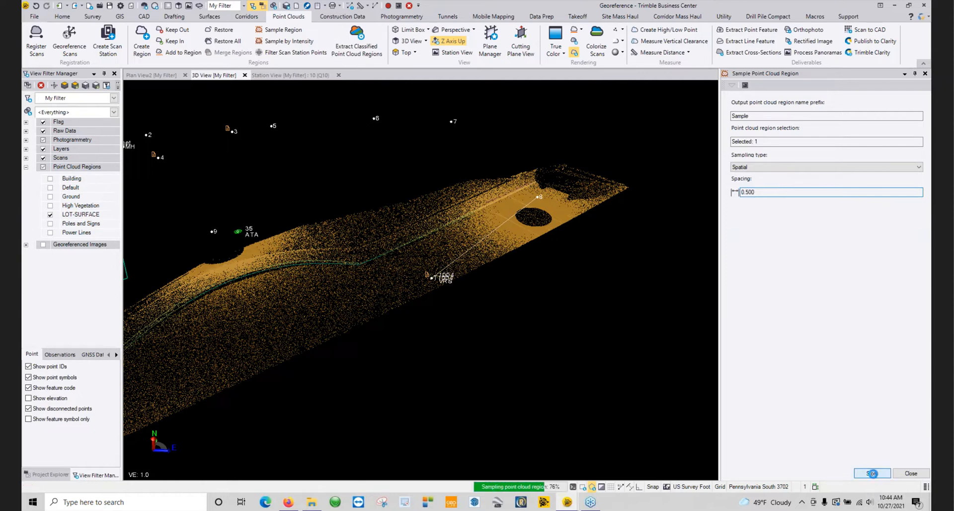
click(911, 474)
- Check the properties of the sampled 0.500 ft point cloud region
middle_drag(435, 302, 399, 301)
right_click(398, 301)
click(437, 401)
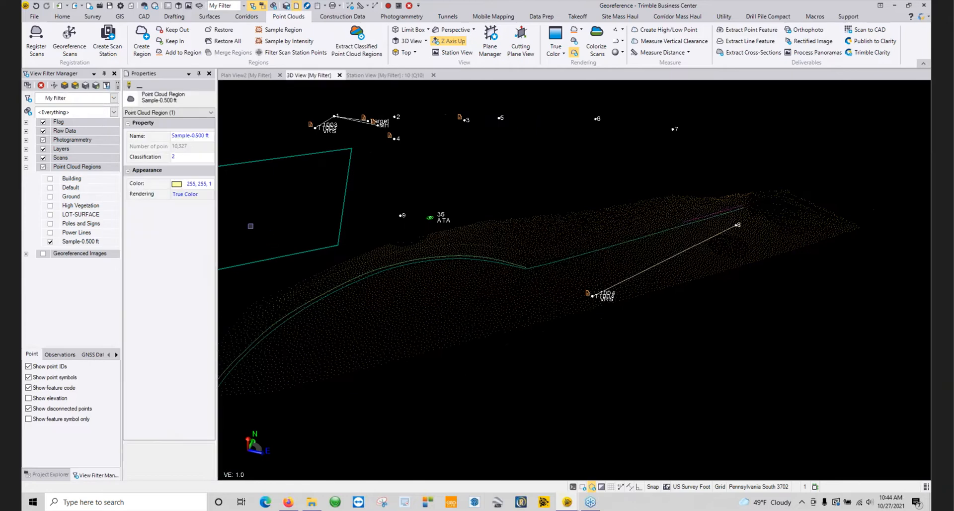
click(209, 73)
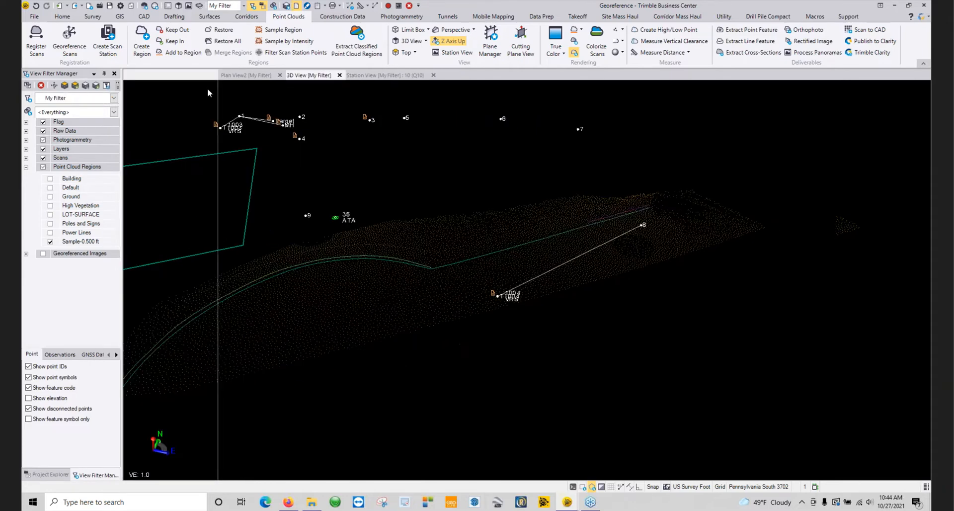
- Create a gray, unclassified surface named New Surface from the sampled 0.500 ft point cloud region
middle_drag(403, 236, 281, 240)
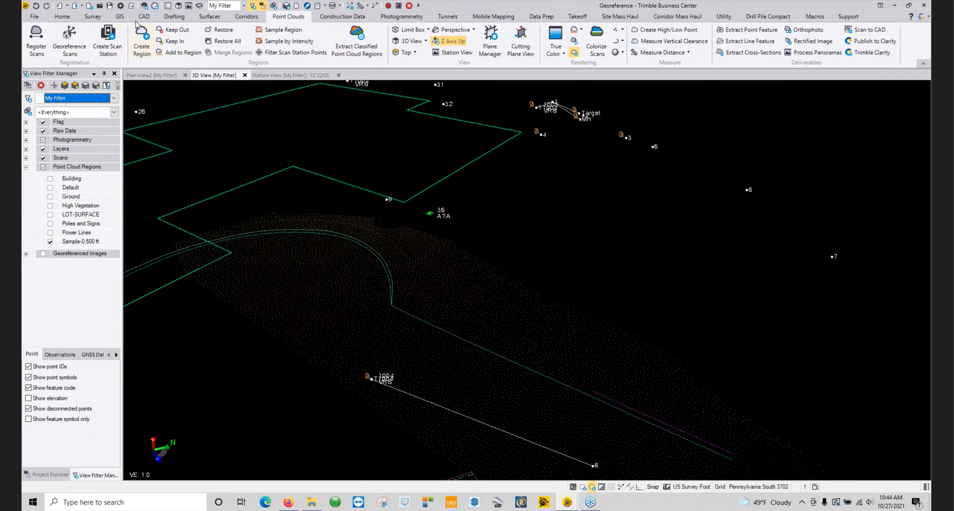
click(210, 17)
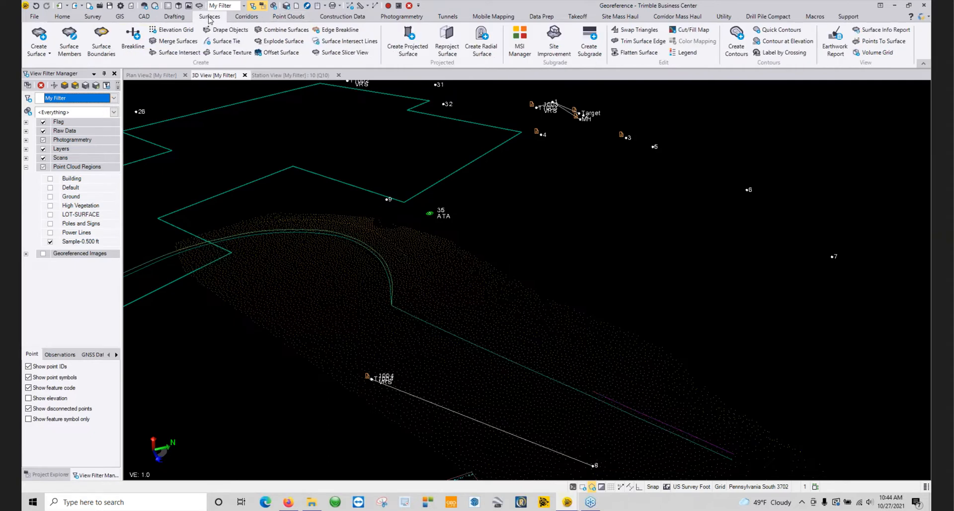
click(44, 35)
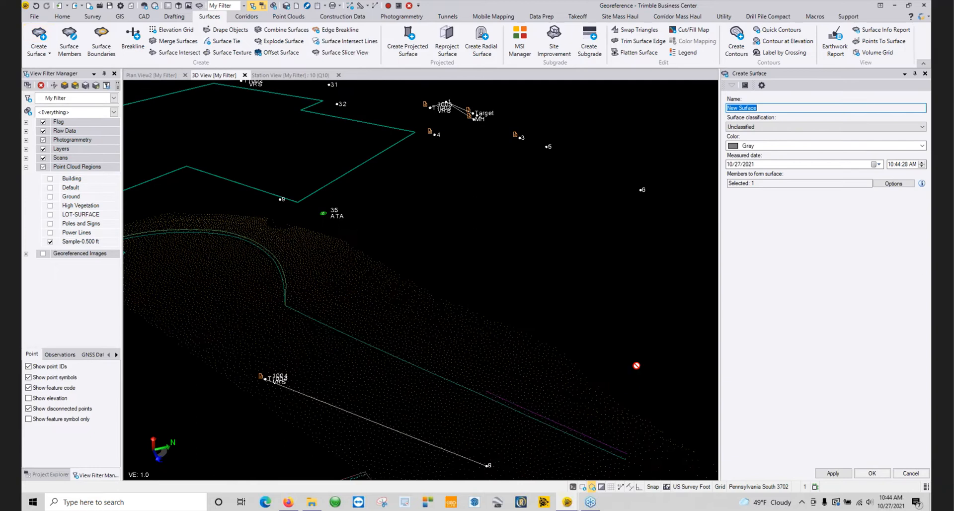
click(848, 475)
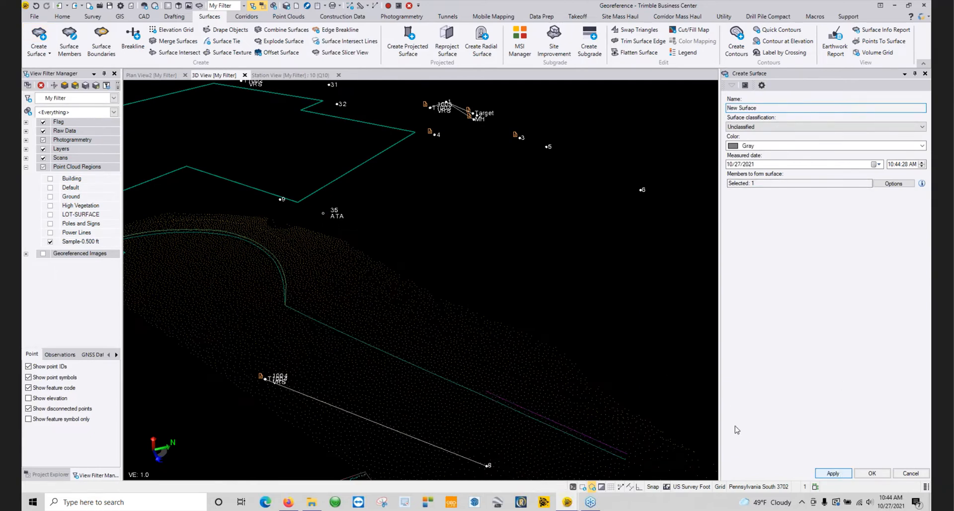
middle_drag(280, 335, 655, 282)
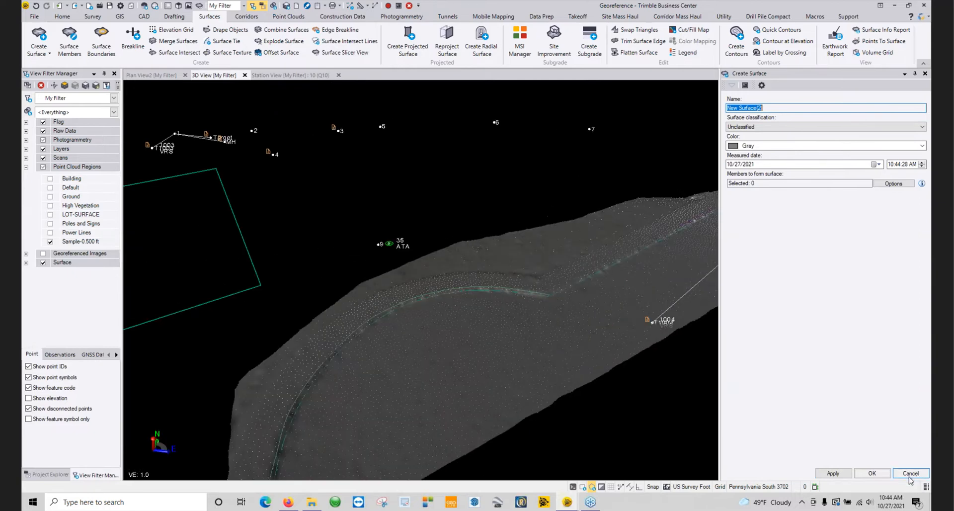
click(911, 475)
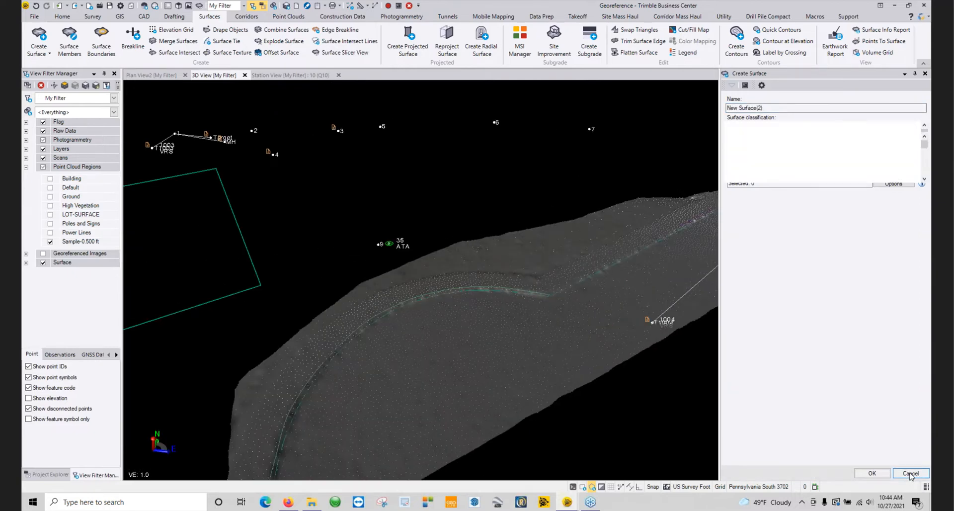
- Add the two curb linestrings along the curved lot edge to New Surface as members
scroll(496, 301, up, 3)
middle_drag(501, 330, 472, 311)
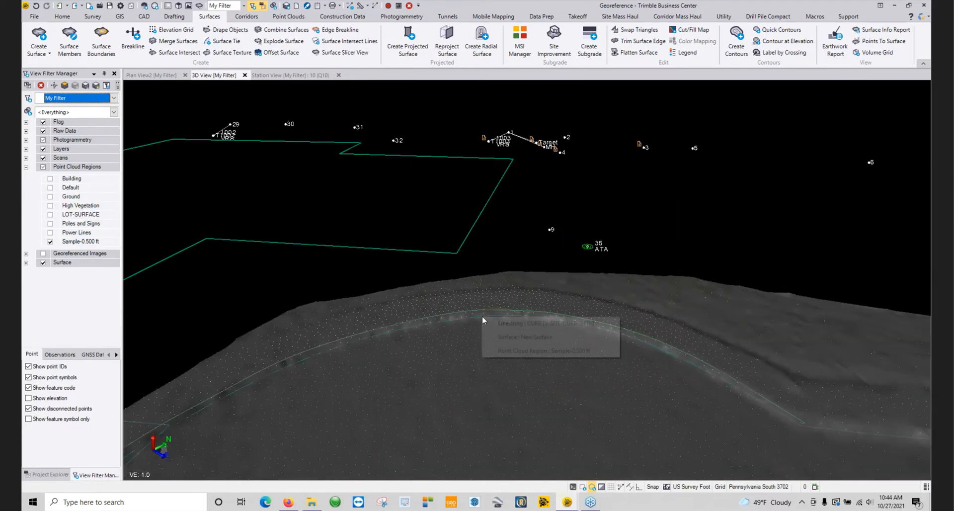
click(472, 311)
click(472, 311)
middle_drag(472, 312, 398, 320)
click(69, 37)
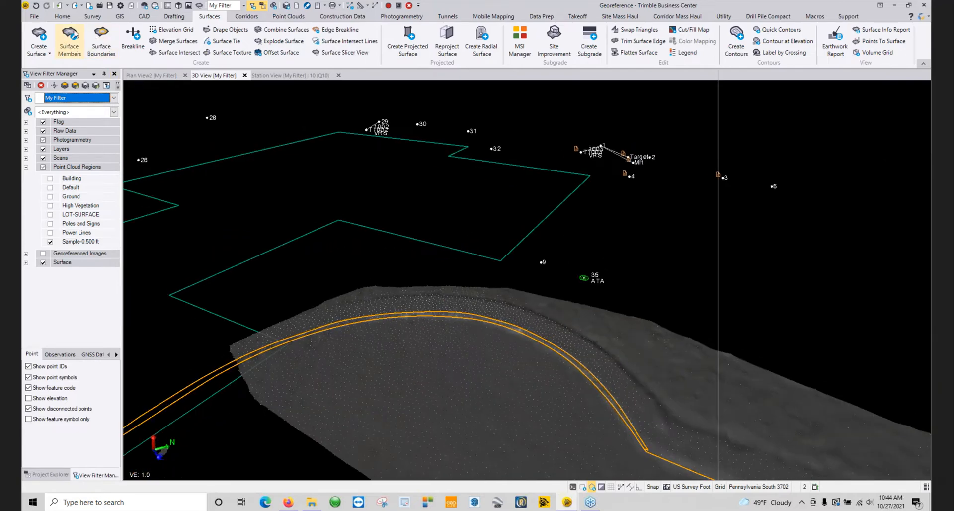
click(799, 152)
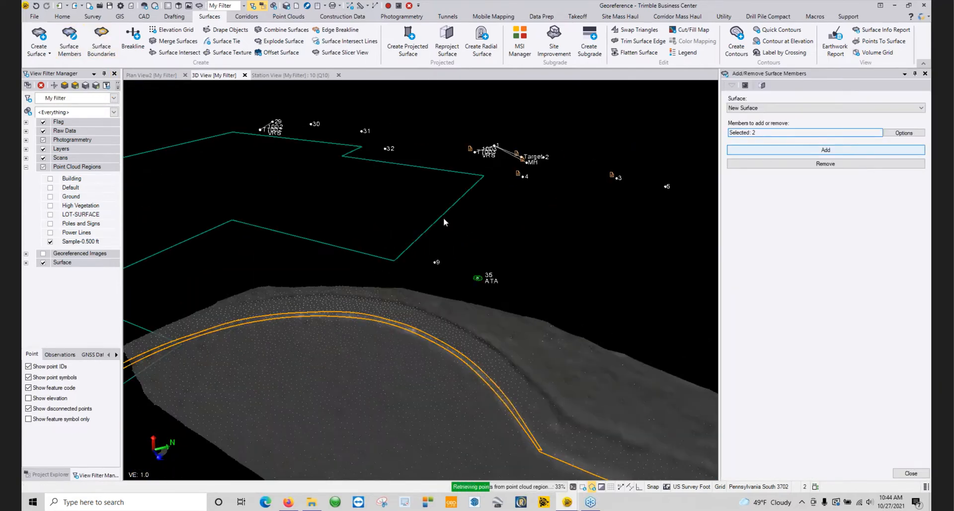
- Examine the rebuilt surface along the curb lines and in relation to the surrounding site in 3D
middle_drag(327, 313, 431, 292)
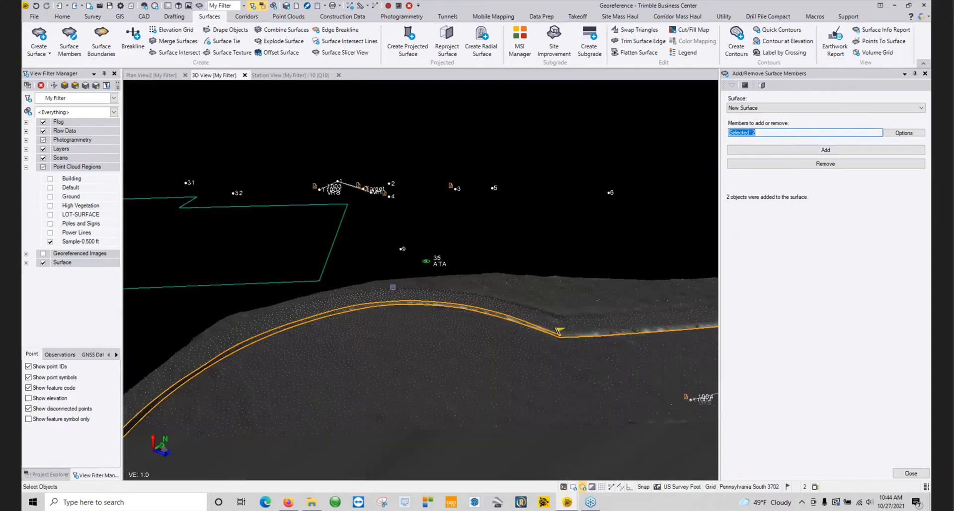
mouse_move(393, 287)
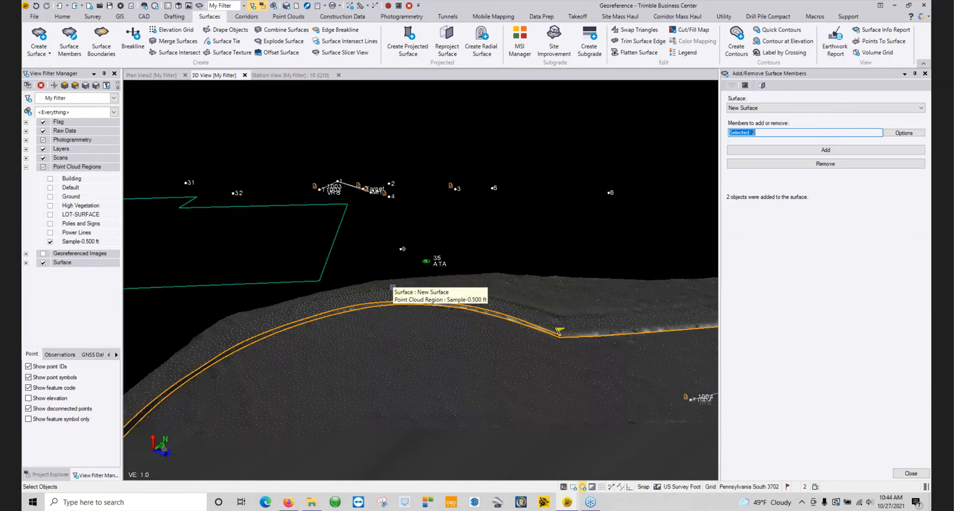
middle_drag(305, 224, 441, 227)
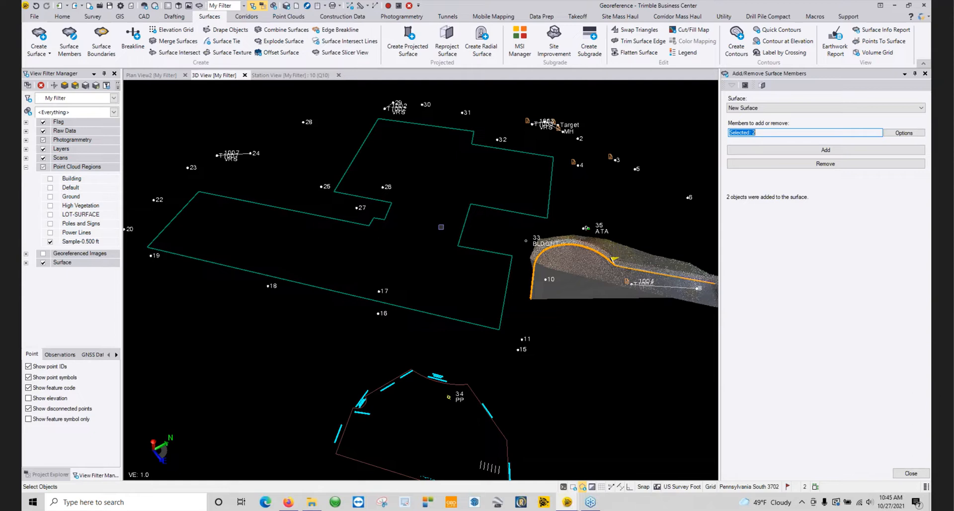
middle_drag(511, 268, 404, 269)
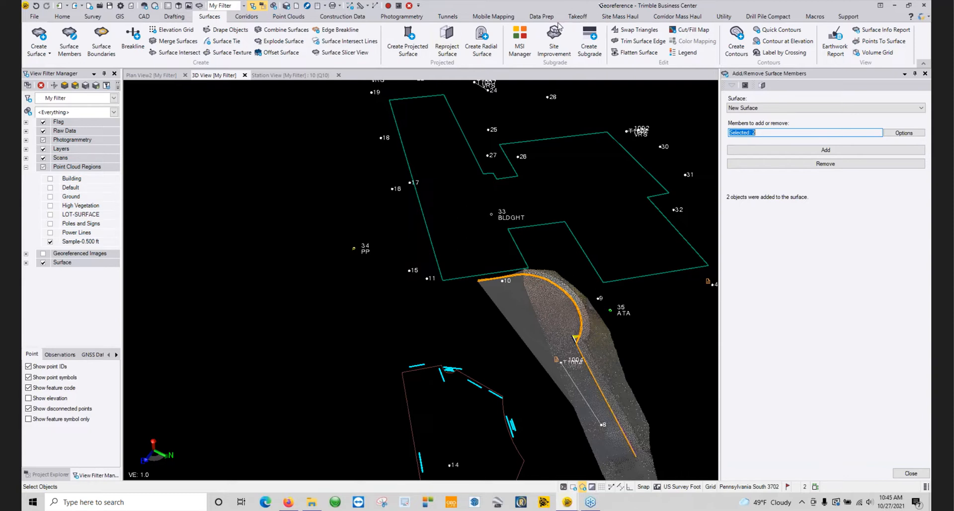
scroll(378, 221, down, 1)
middle_drag(388, 224, 255, 212)
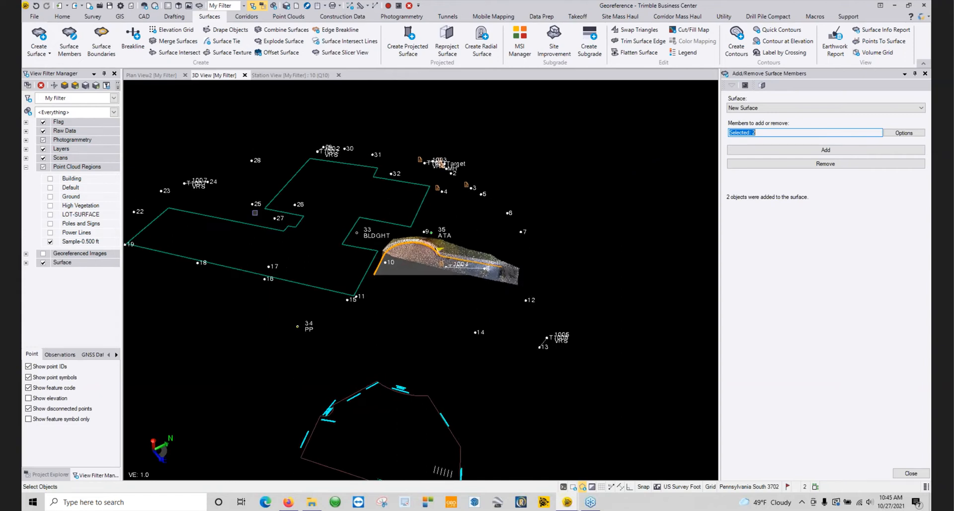
- Review the available export formats, including DWG and DXF, custom point files, and the LandXML exporter for construction data
click(70, 18)
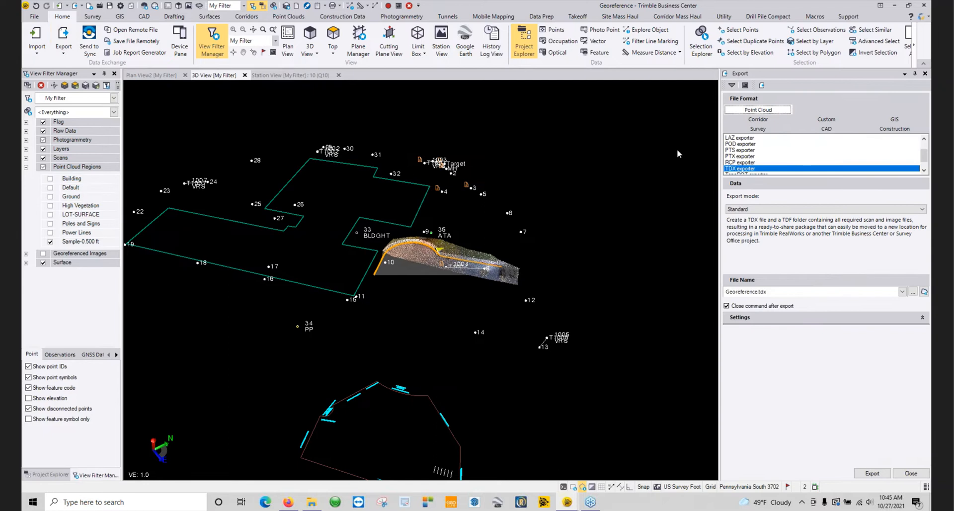
click(827, 129)
click(744, 138)
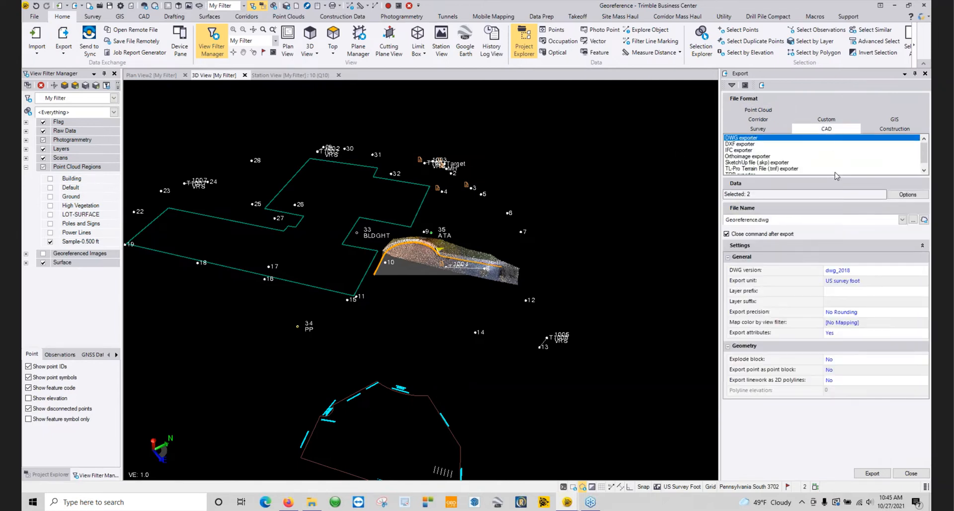
click(744, 144)
click(748, 139)
click(834, 121)
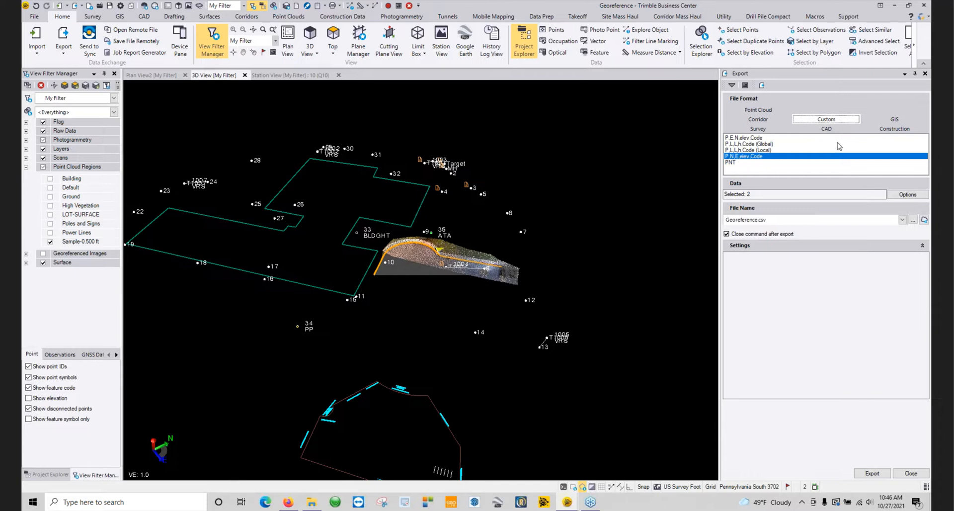
click(889, 131)
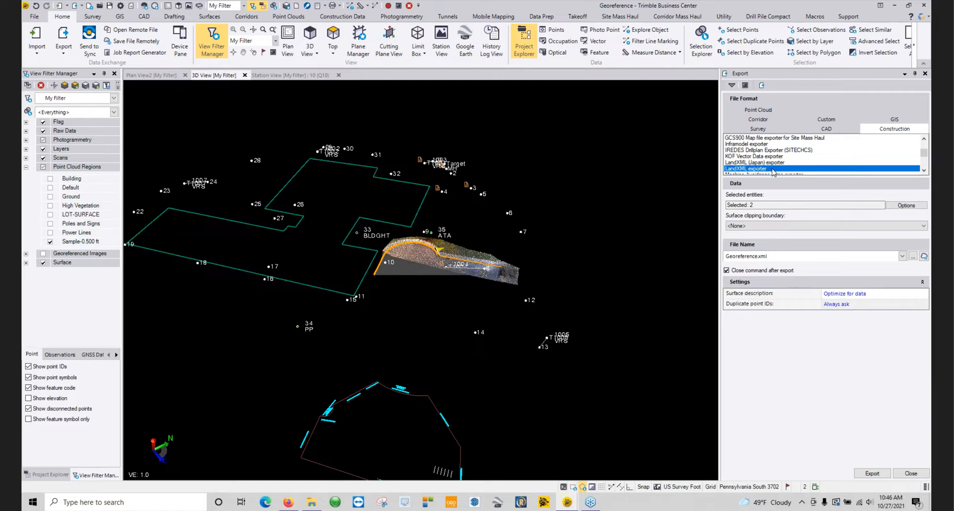
- Leave the export command without exporting, and review the scan stations and their images in Process Panoramas without processing them
click(911, 473)
click(911, 474)
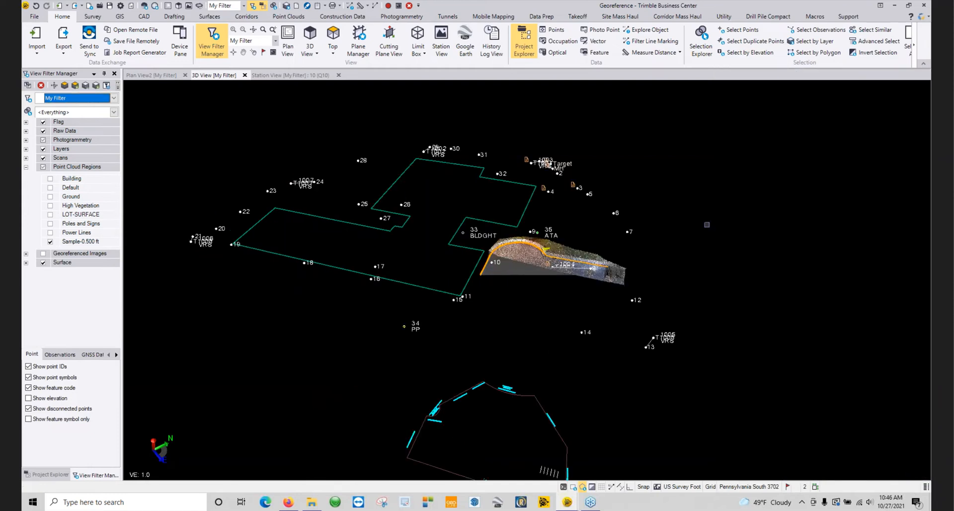
click(299, 19)
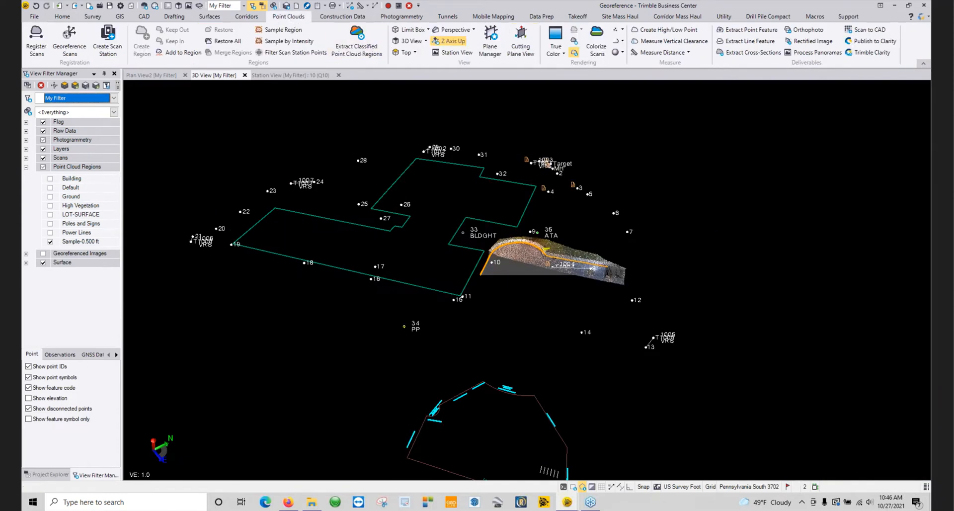
click(819, 53)
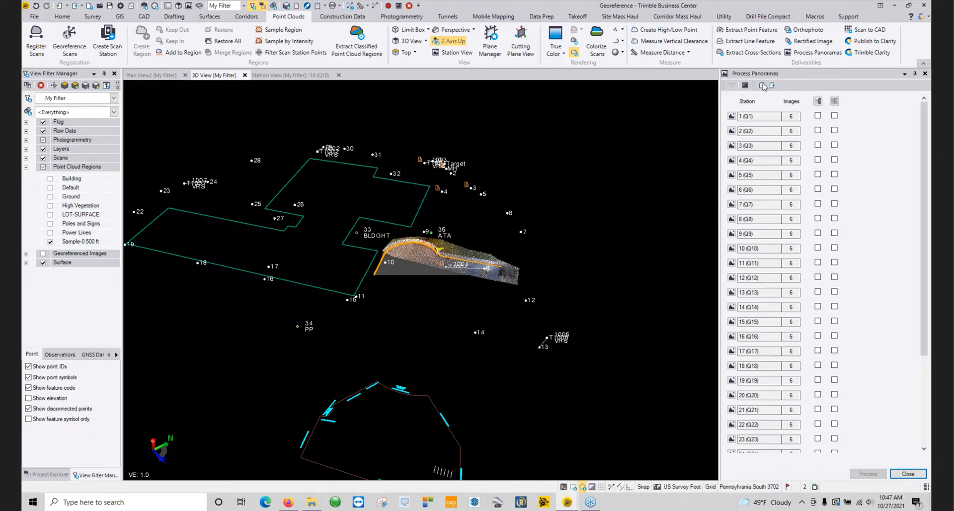
click(908, 473)
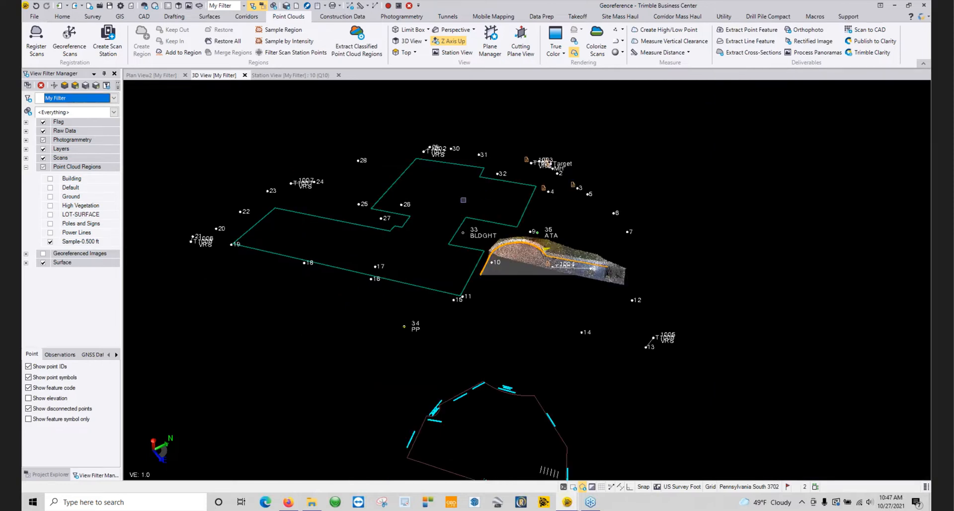
middle_drag(453, 199, 361, 197)
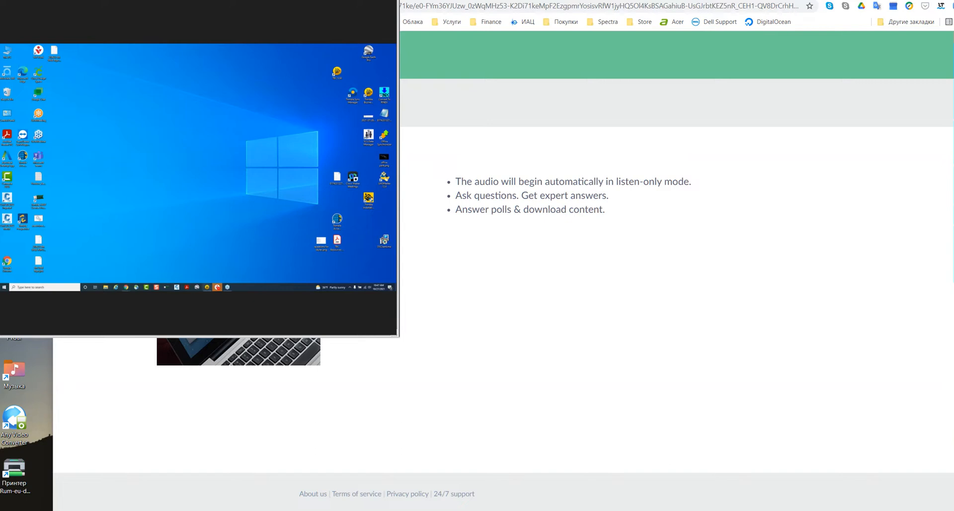
- Enlarge the webinar window and start the full-screen slideshow of the Google Slides deck from the TBC Resources slide
drag(397, 336, 951, 336)
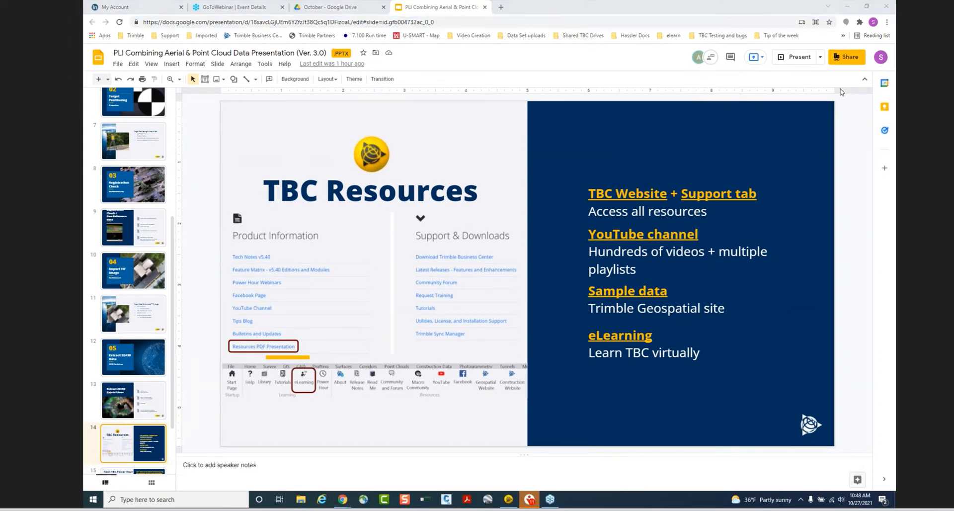
click(808, 65)
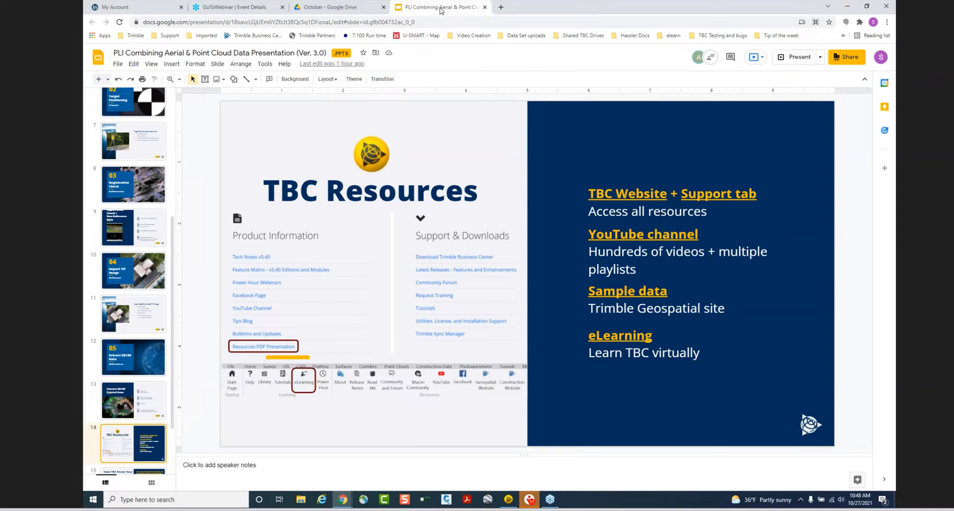
click(790, 59)
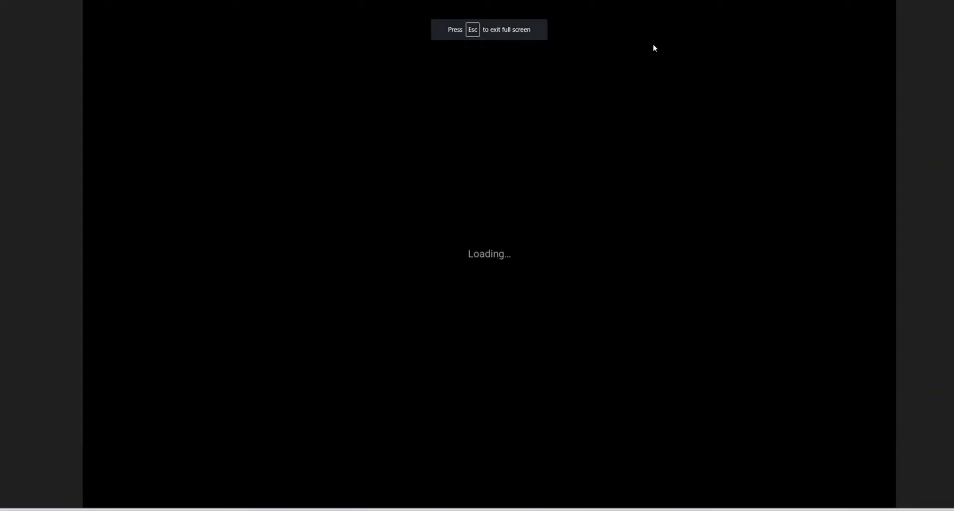